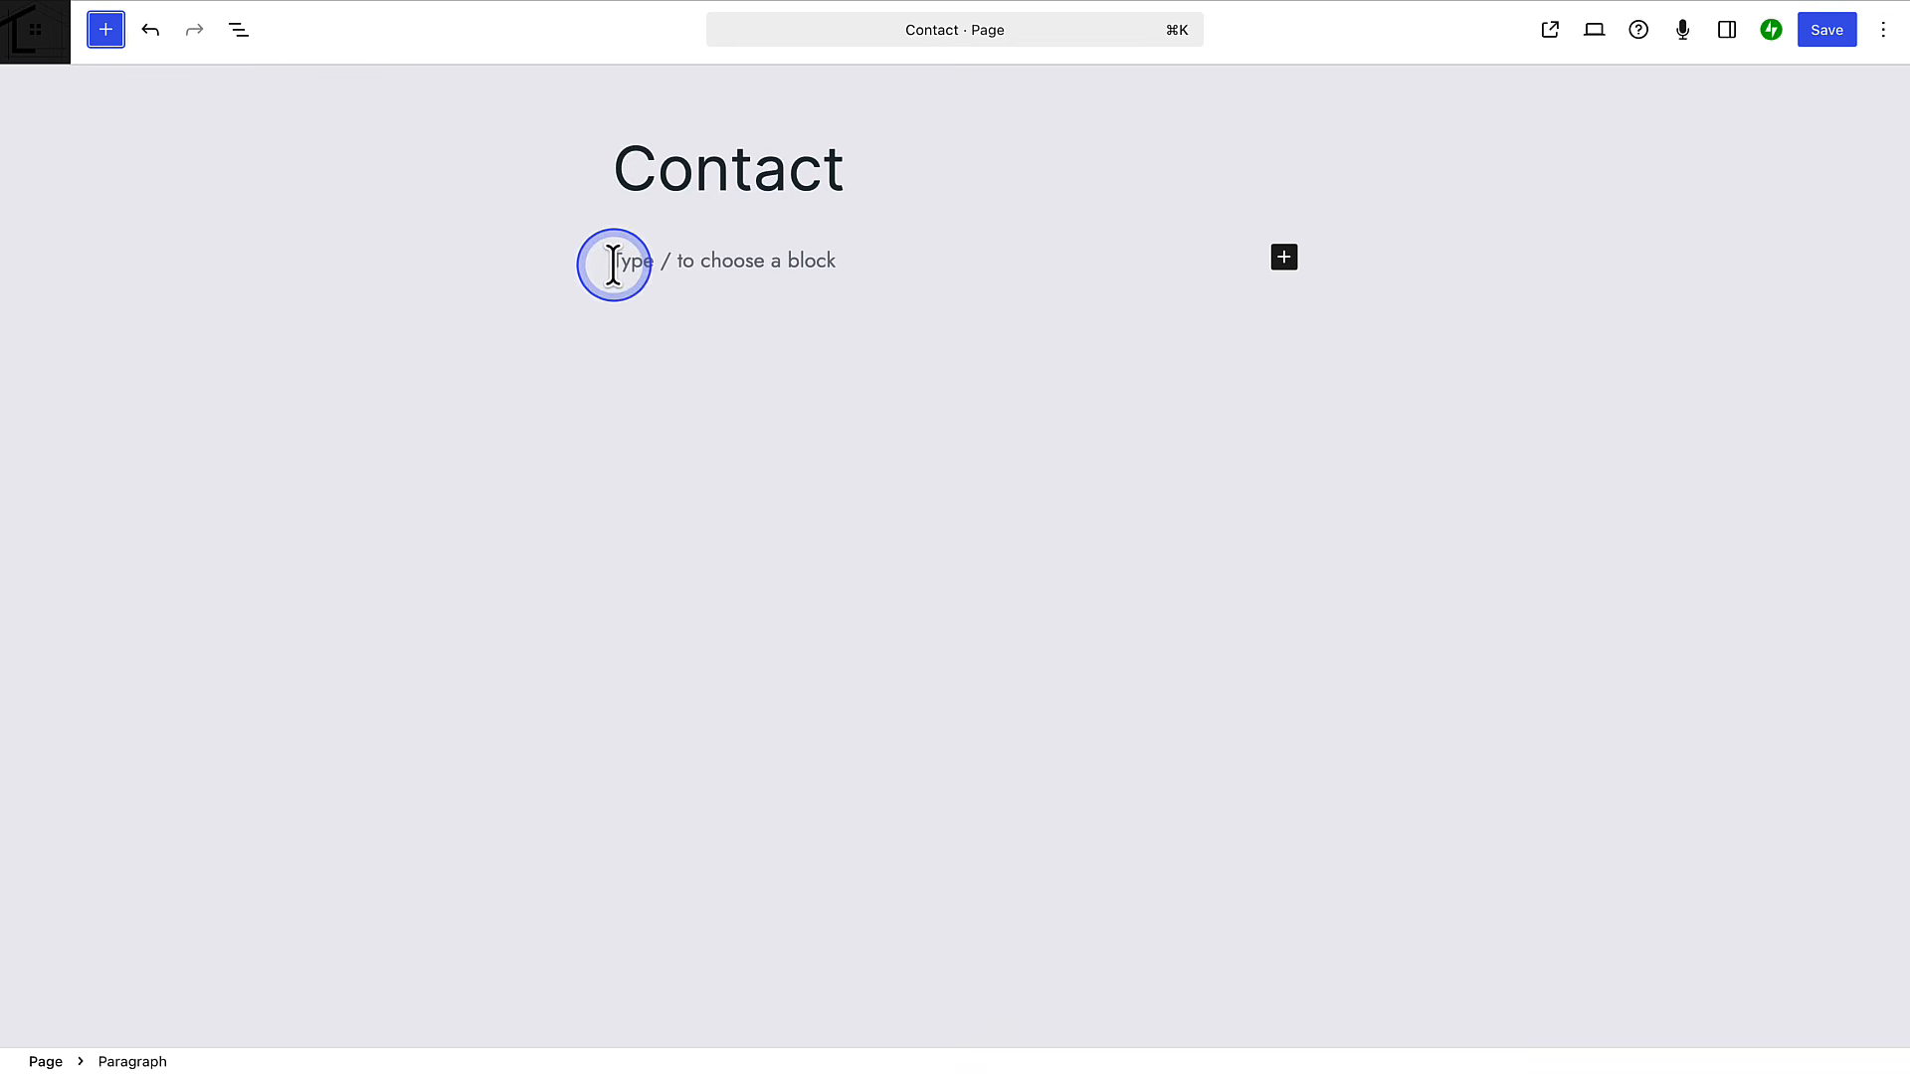
# Step: Insert a Form block in the empty paragraph below the Contact page title
pyautogui.click(610, 260)
pyautogui.write('/Form')
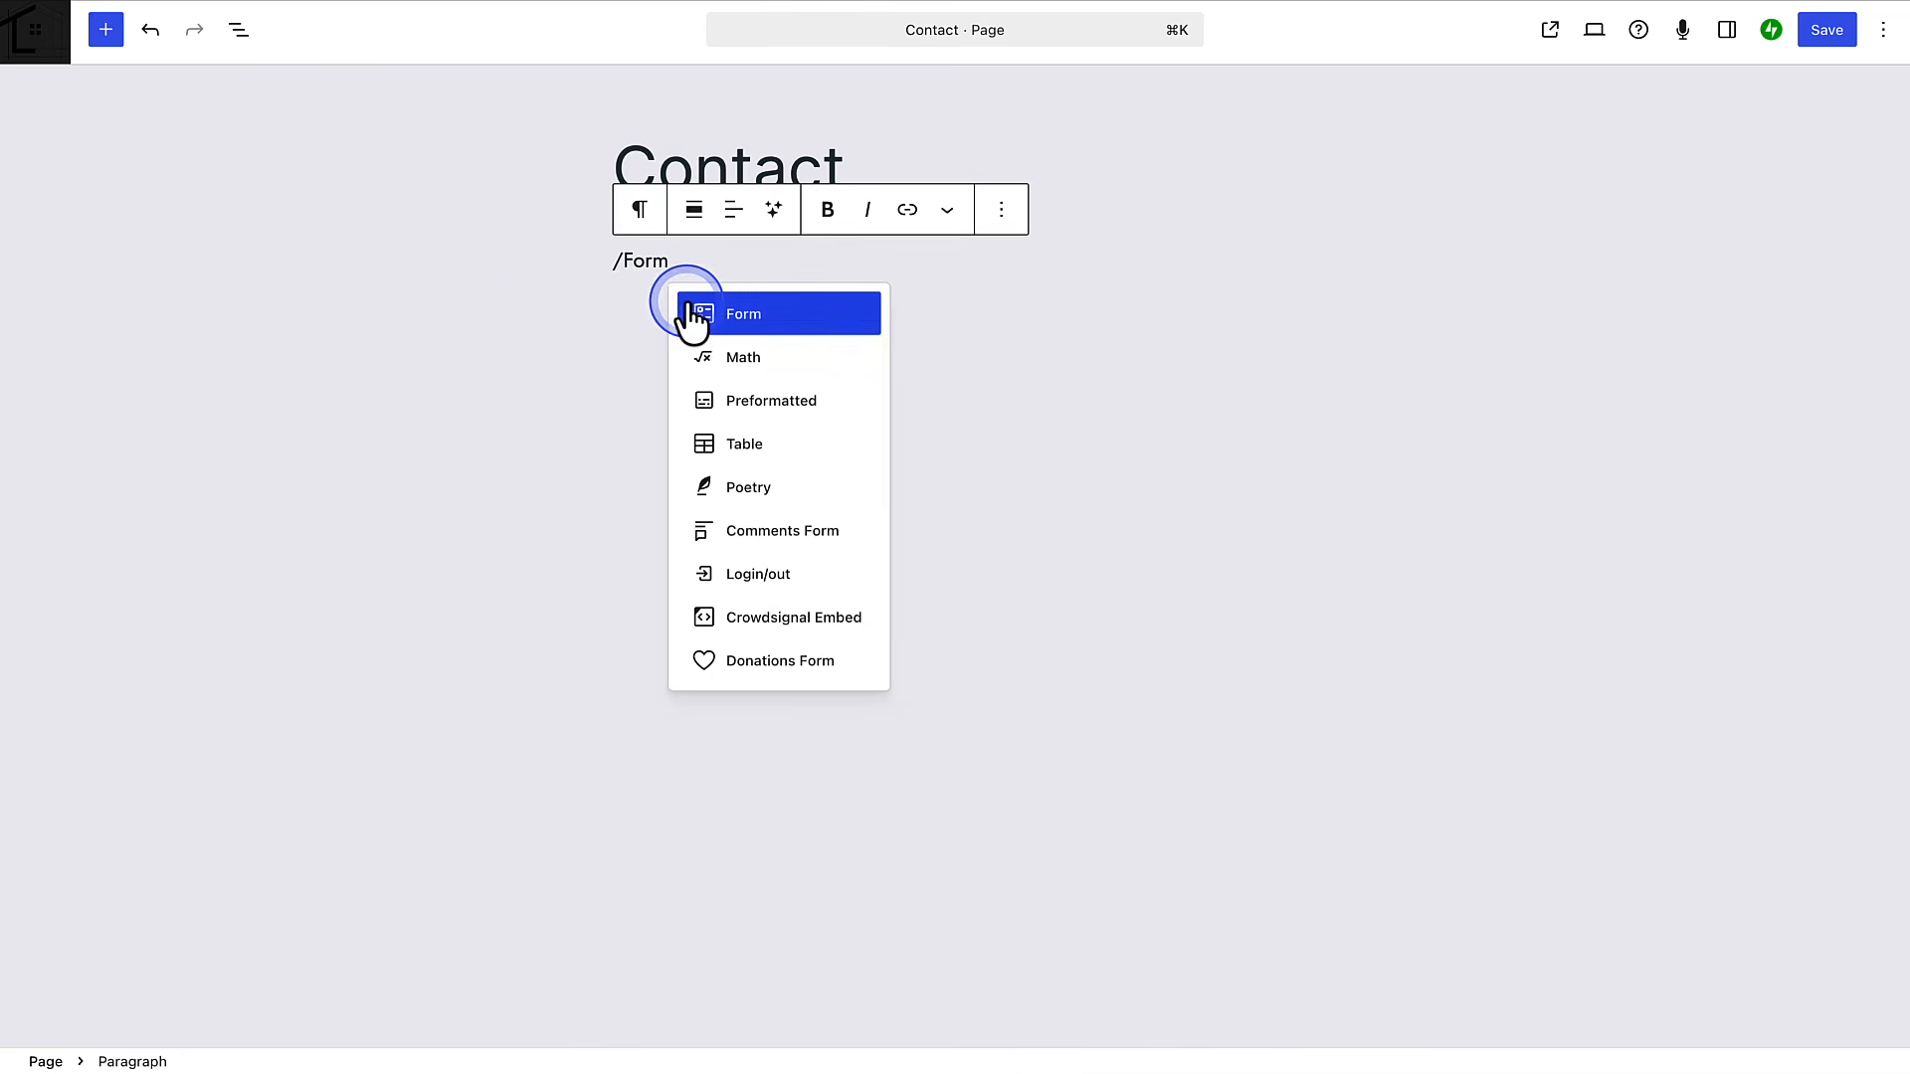
pyautogui.click(734, 314)
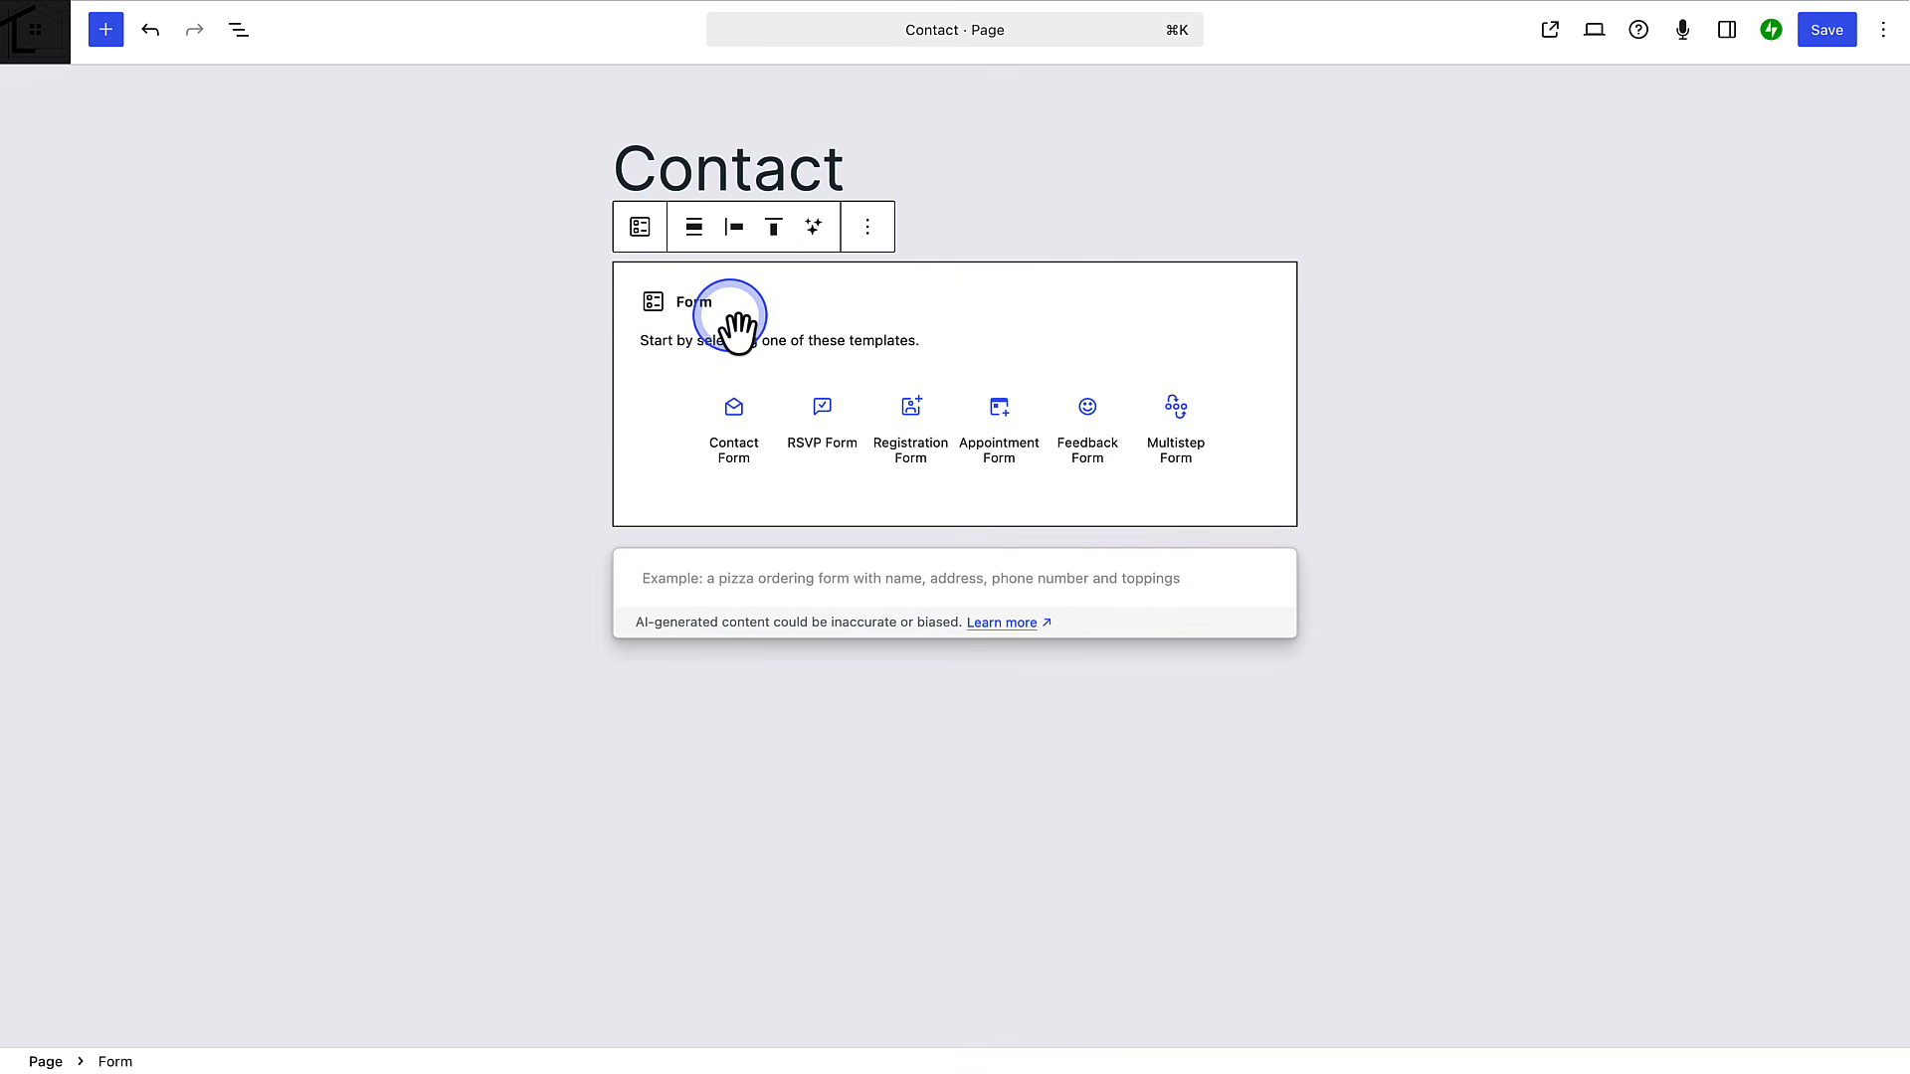
# Step: Generate the form with AI from the prompt "Shipping details"
pyautogui.click(644, 577)
pyautogui.write('Shipping details')
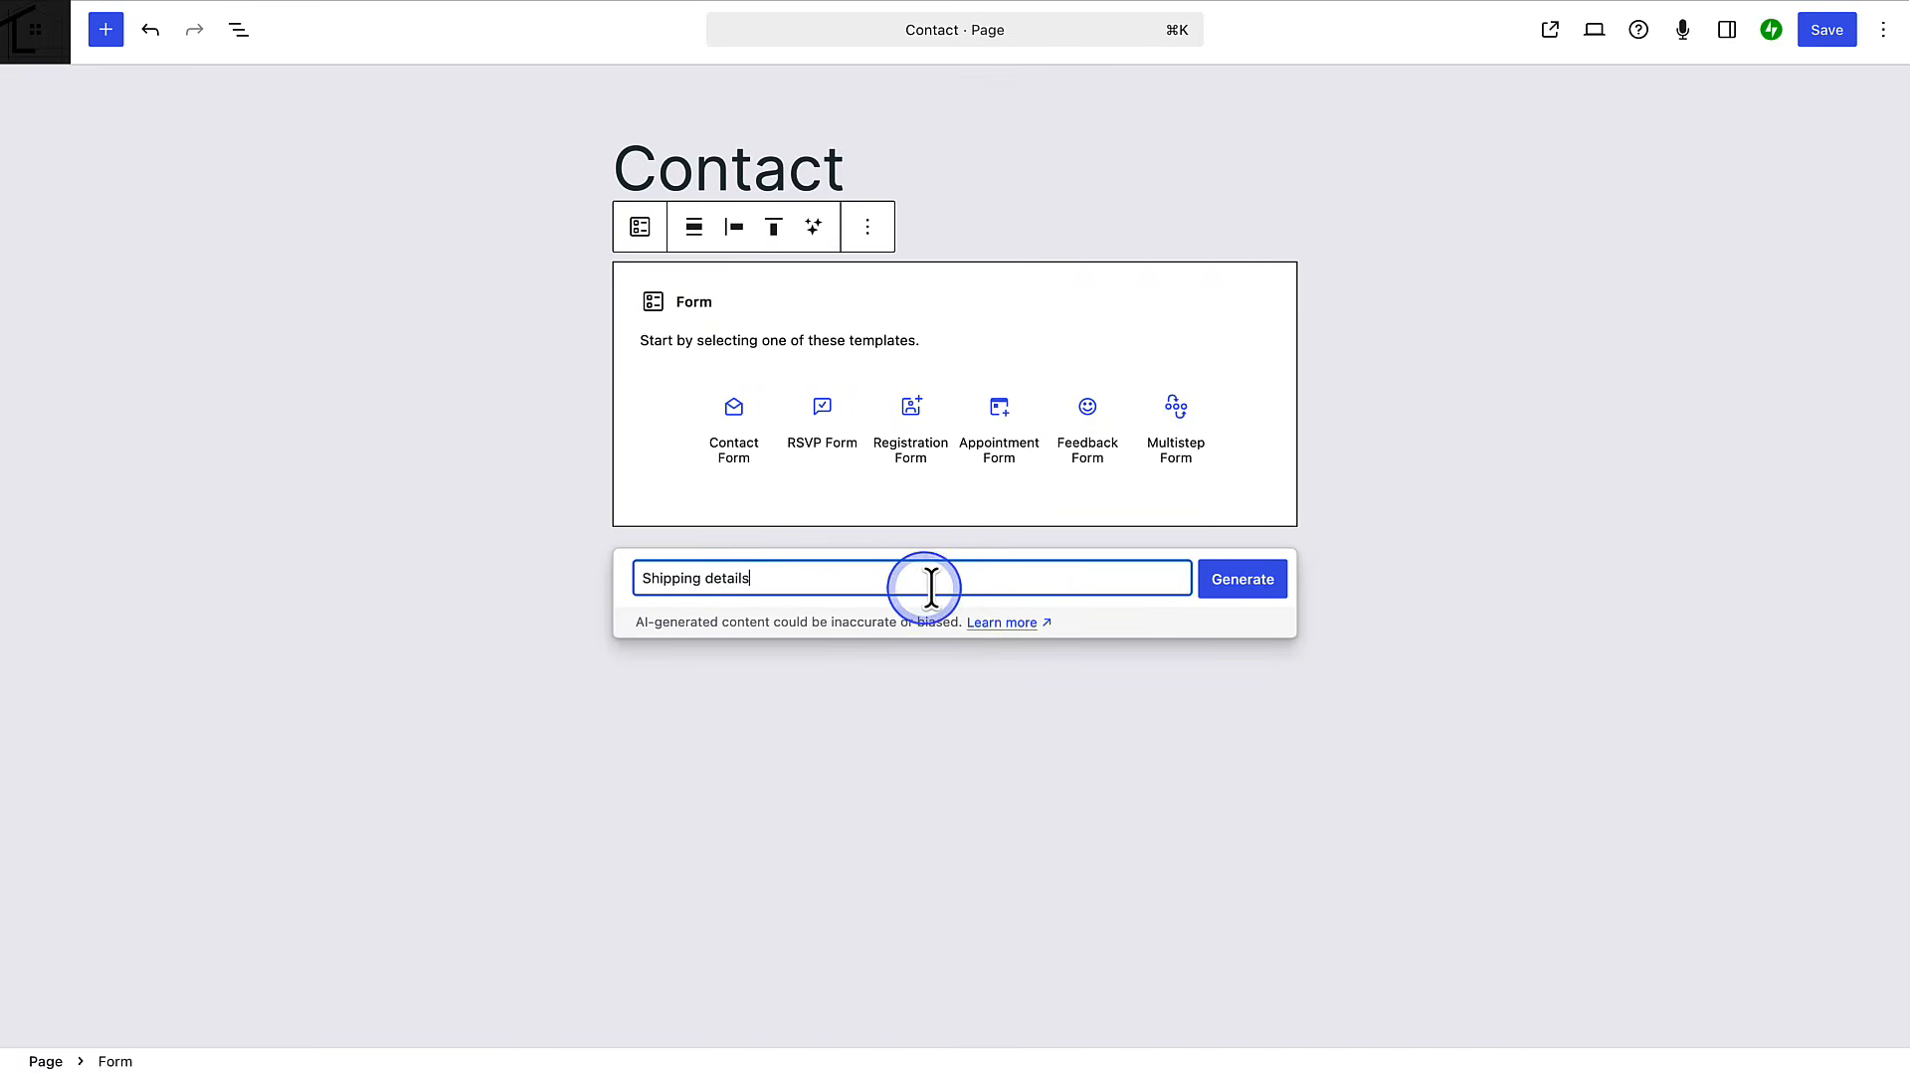
pyautogui.click(1234, 579)
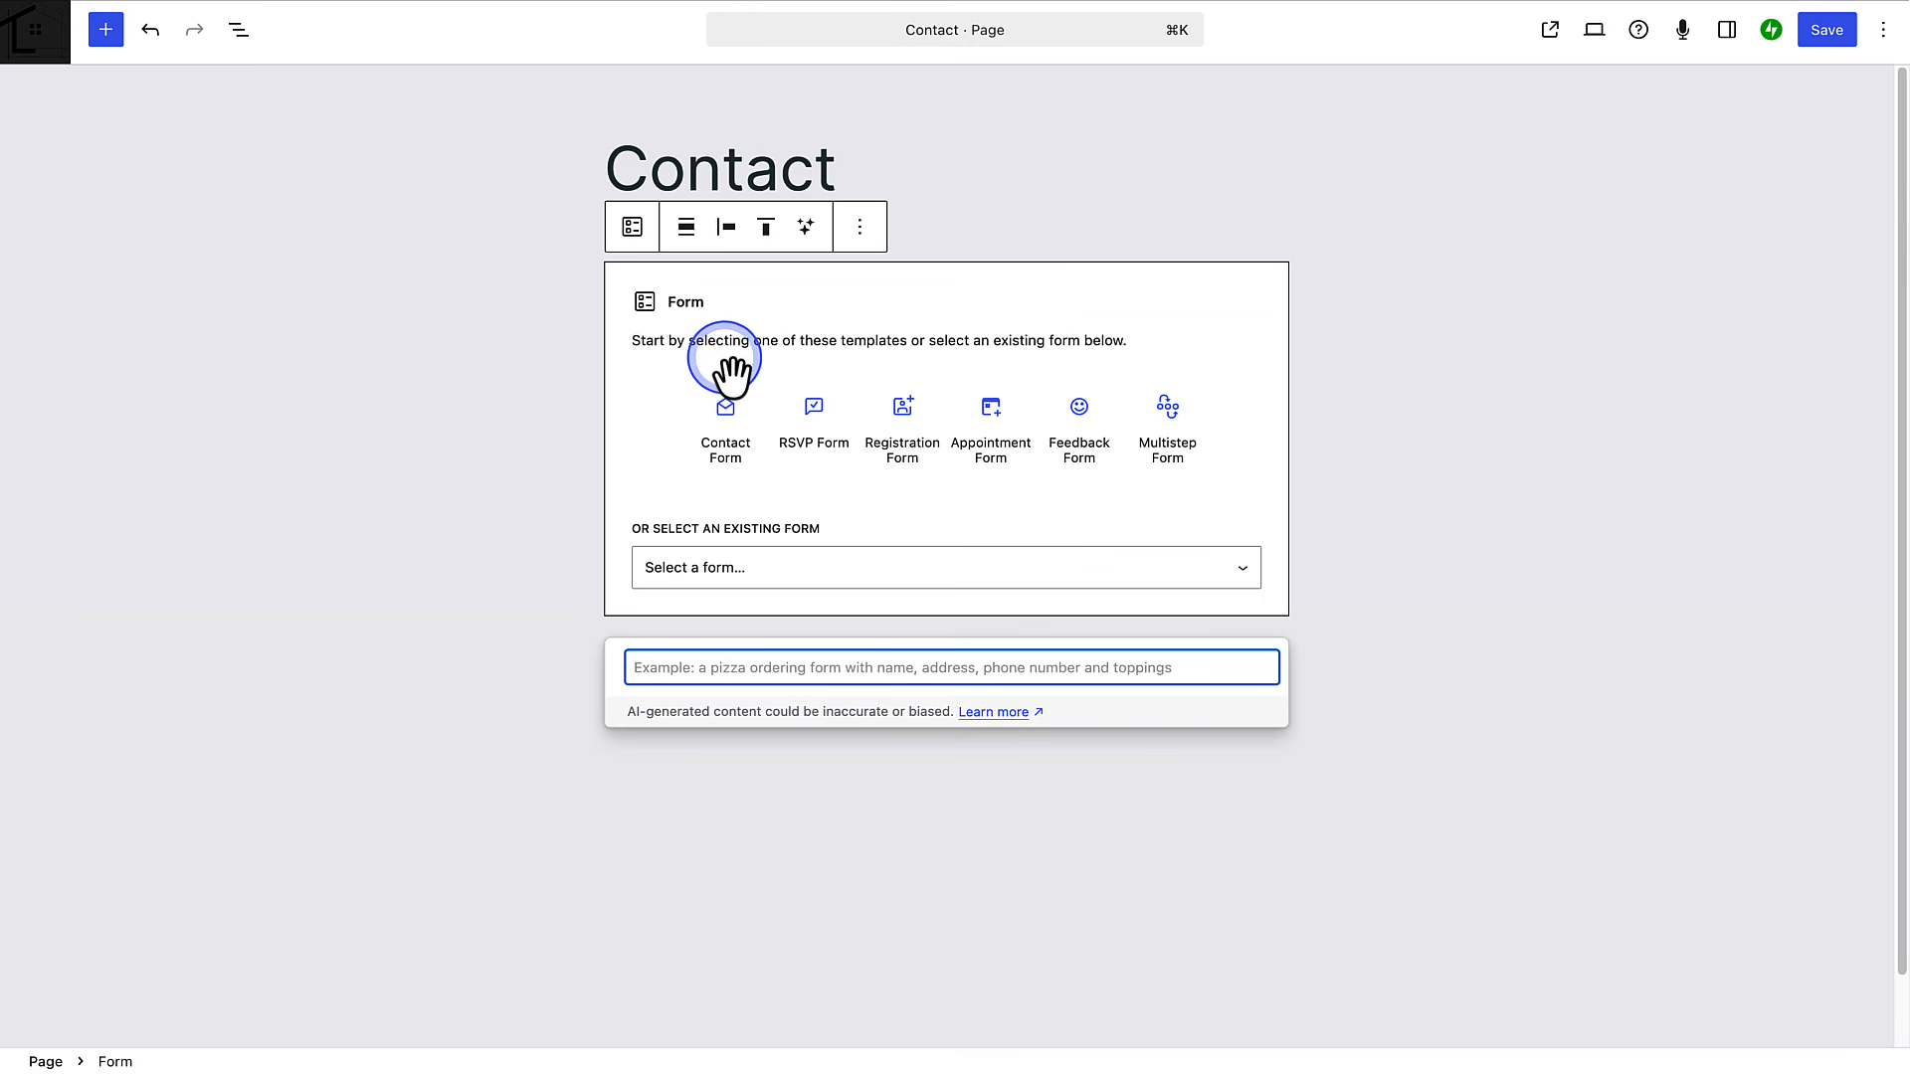
# Step: Build the form from the Contact Form template and expand its block structure to list the individual fields
pyautogui.click(725, 418)
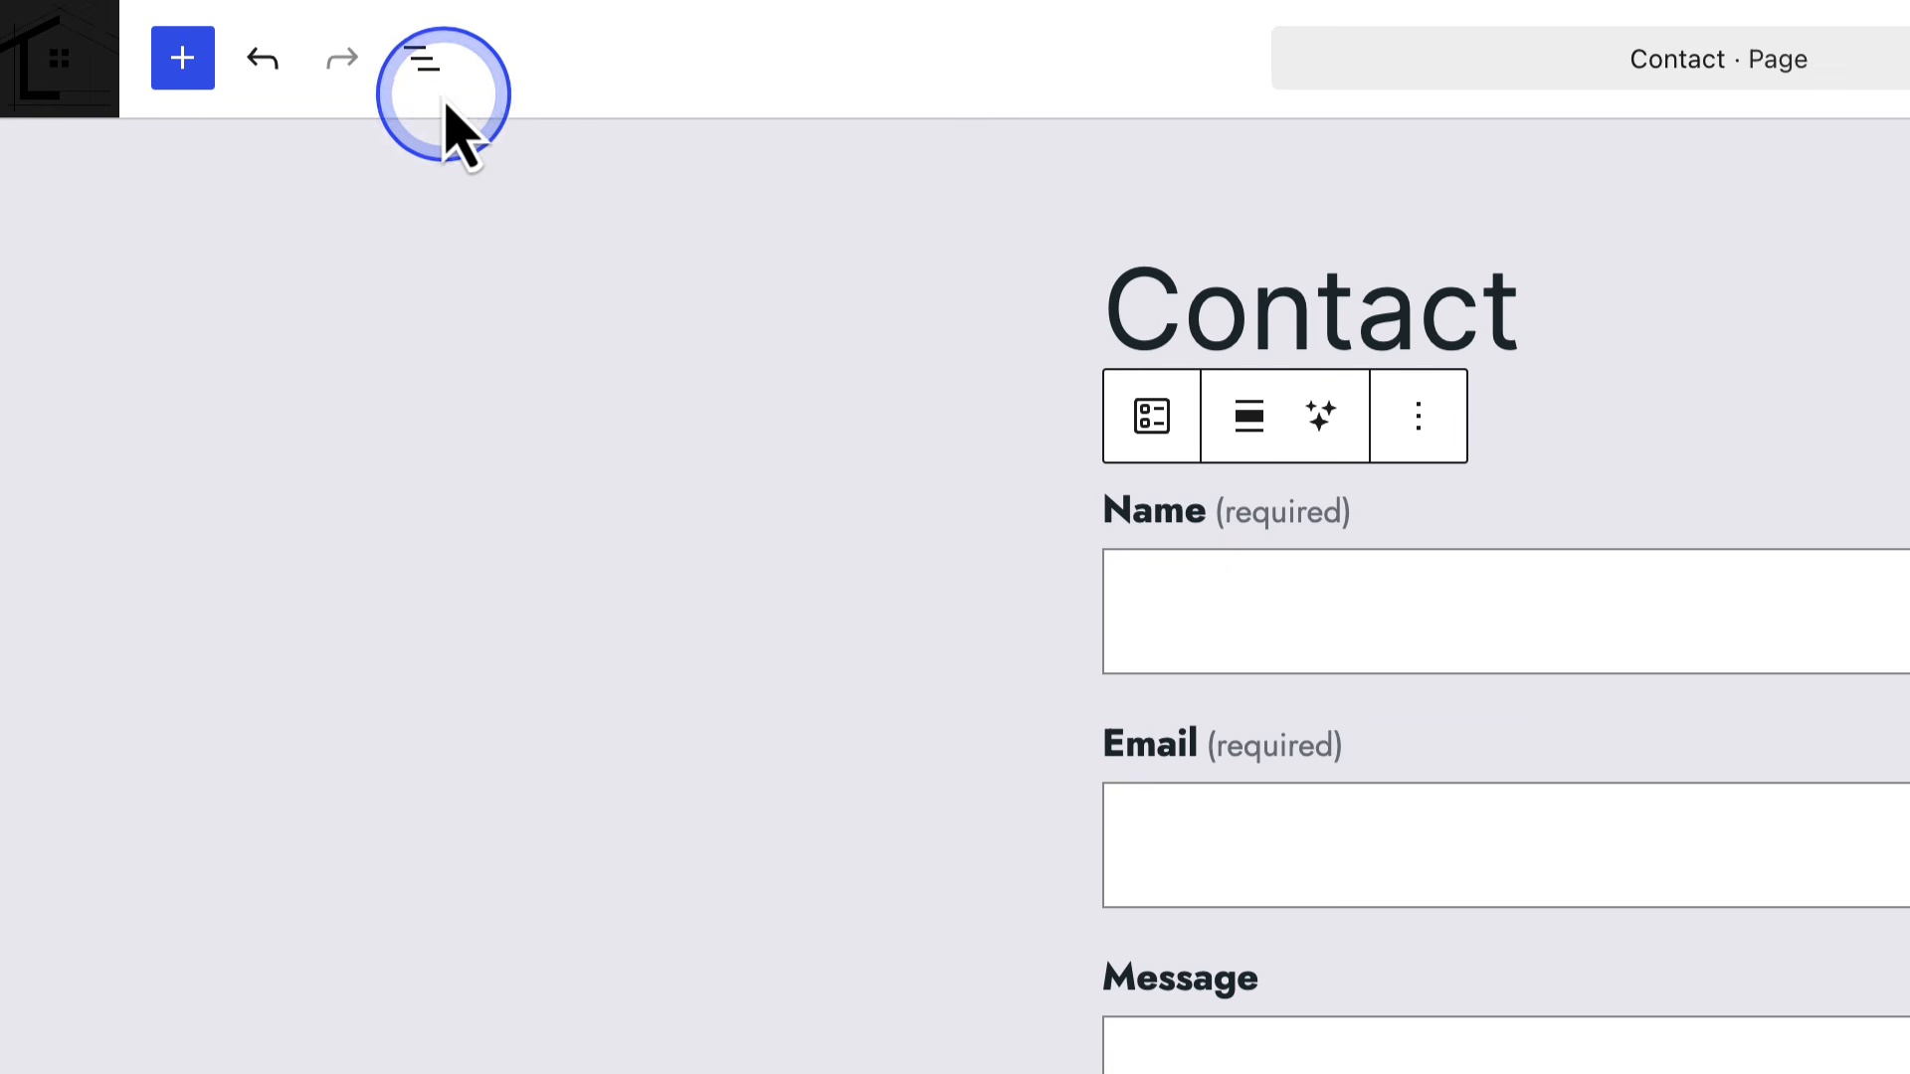
pyautogui.click(422, 59)
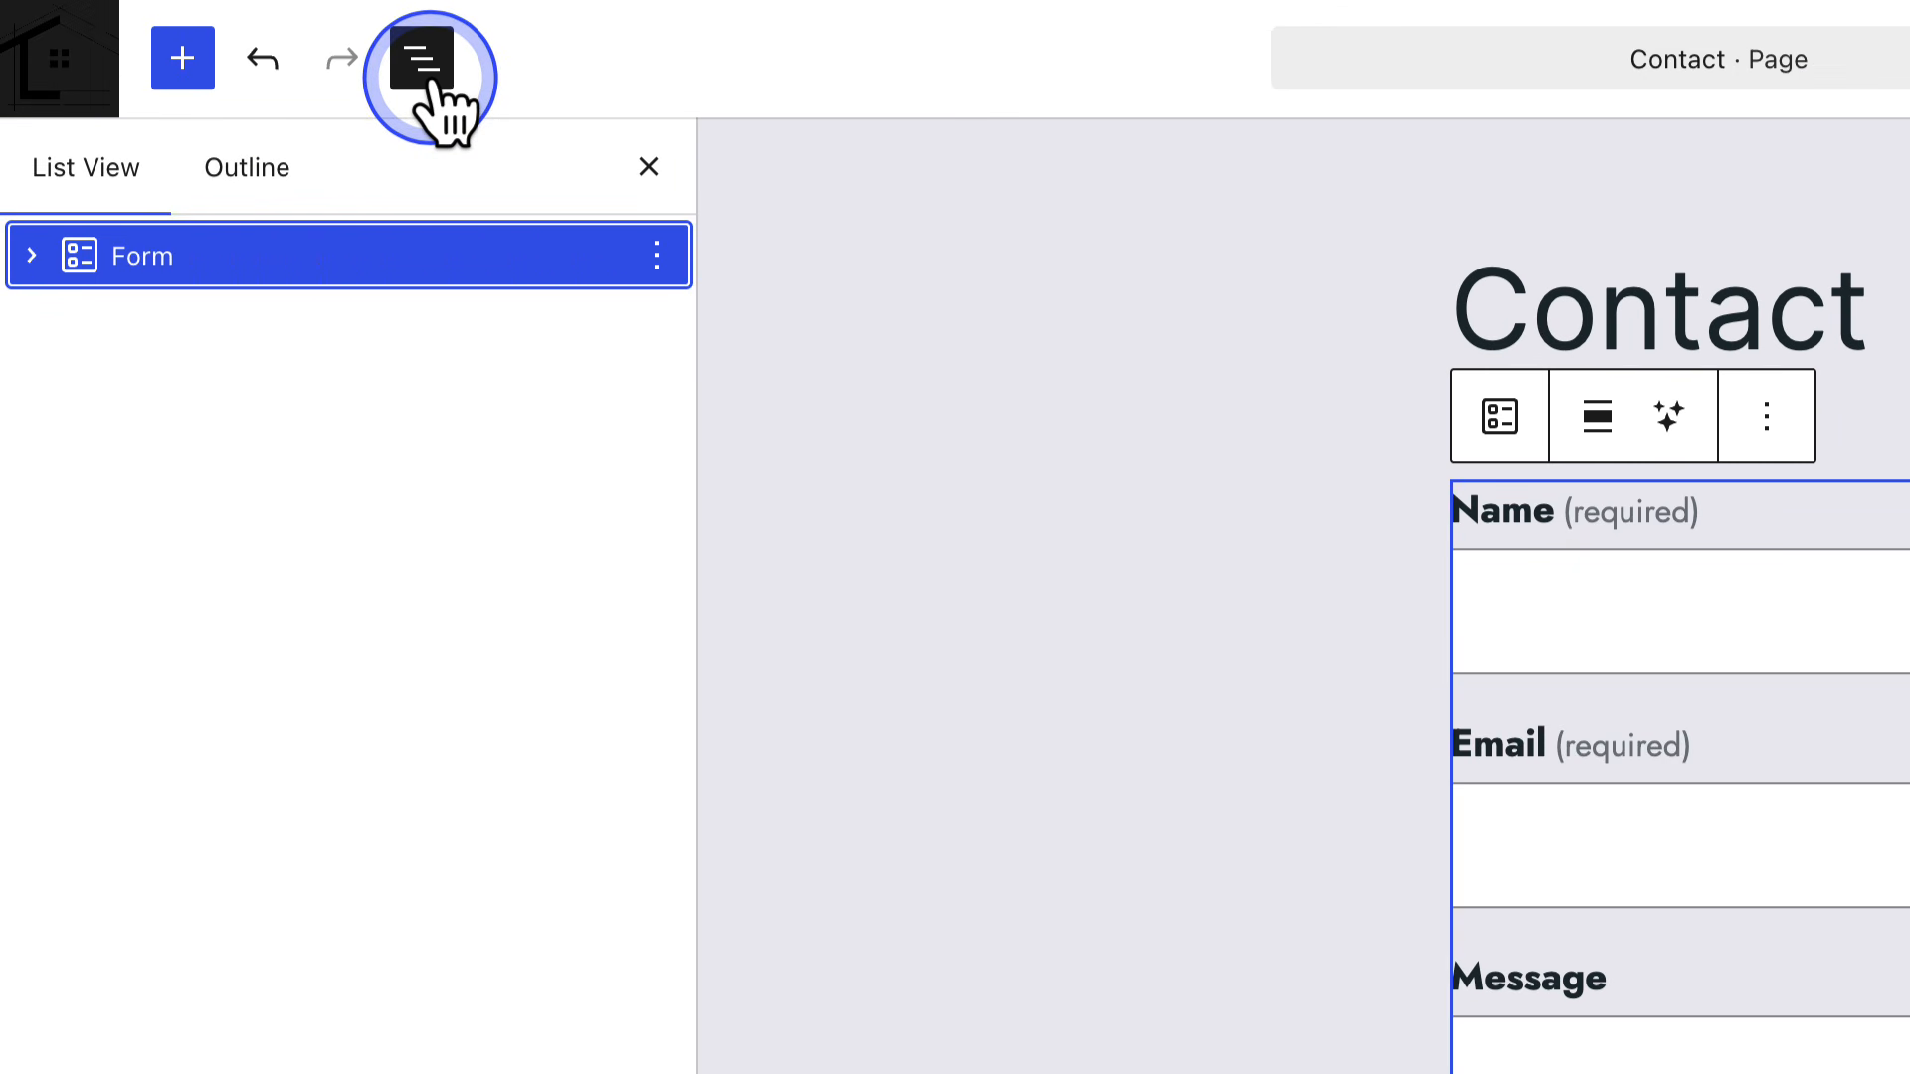
pyautogui.click(32, 256)
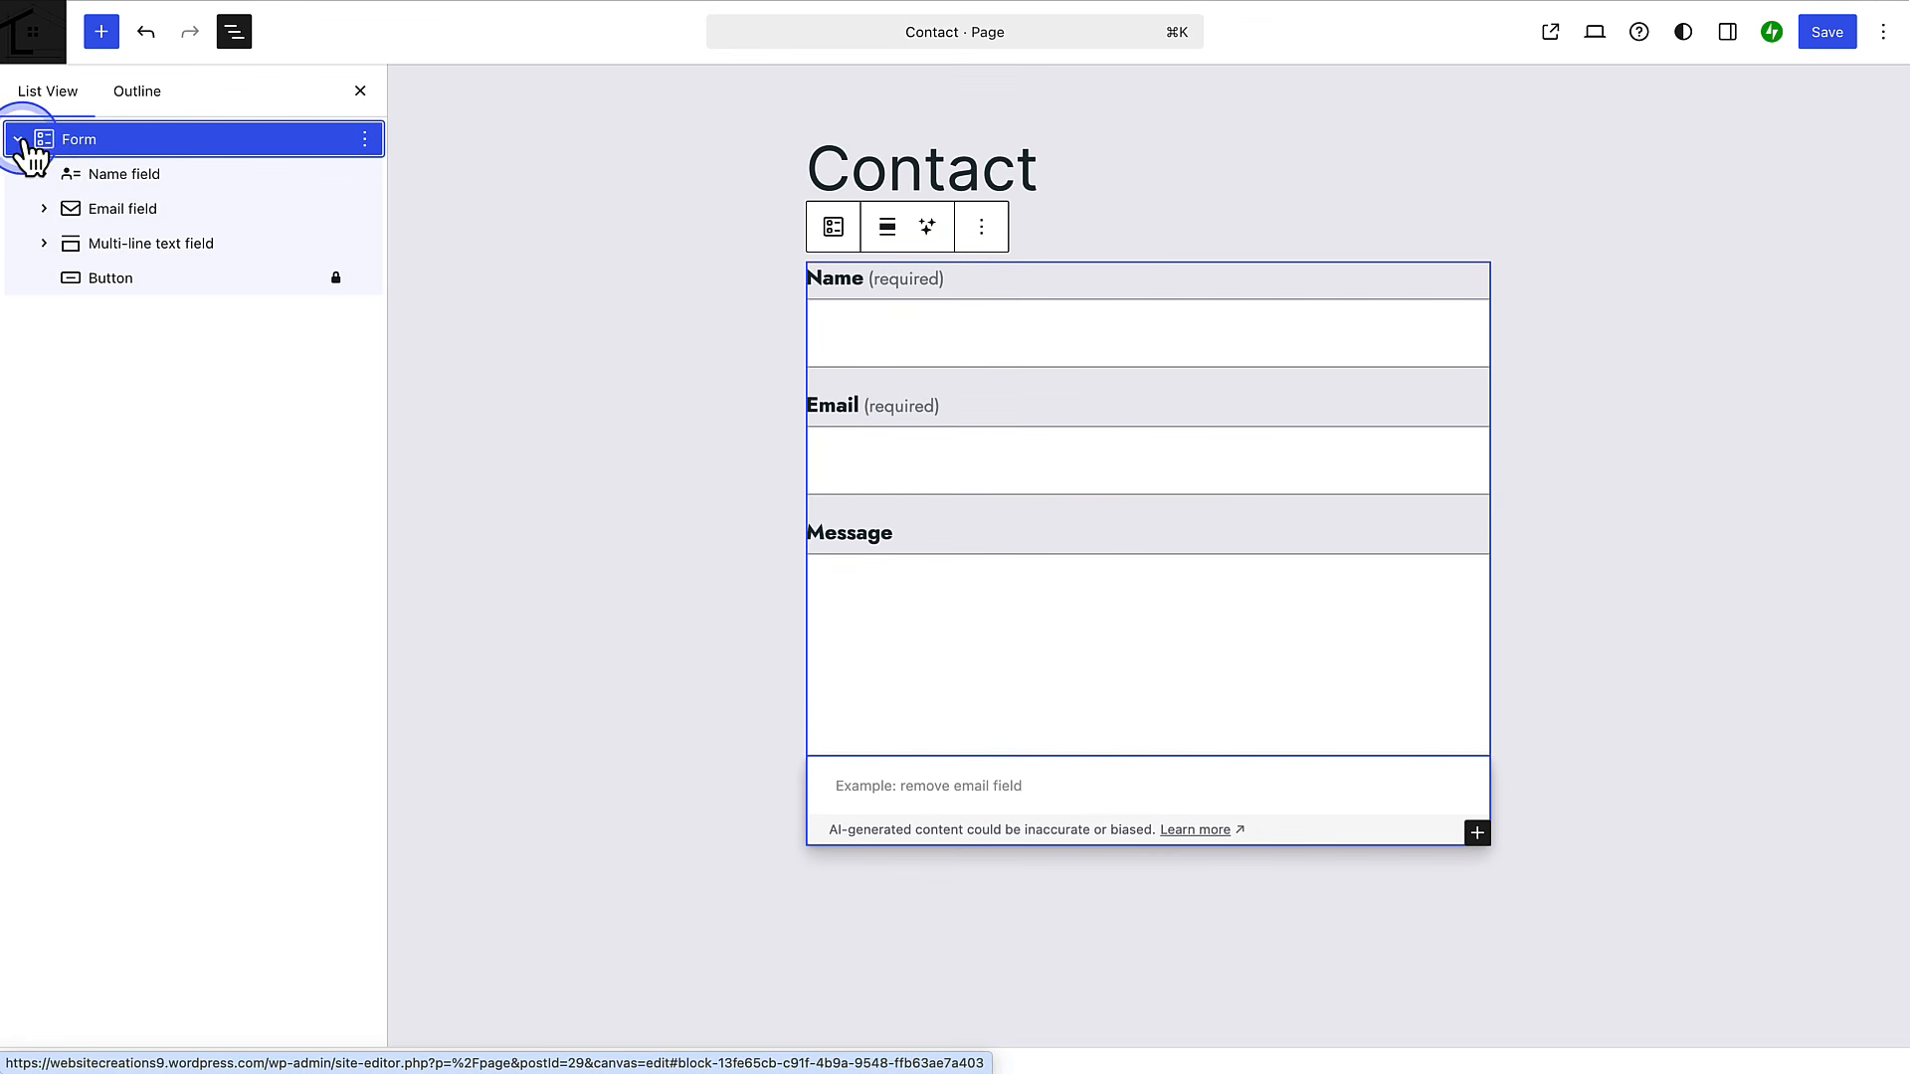
# Step: Change the Email field's label to "Email Address"
pyautogui.click(127, 213)
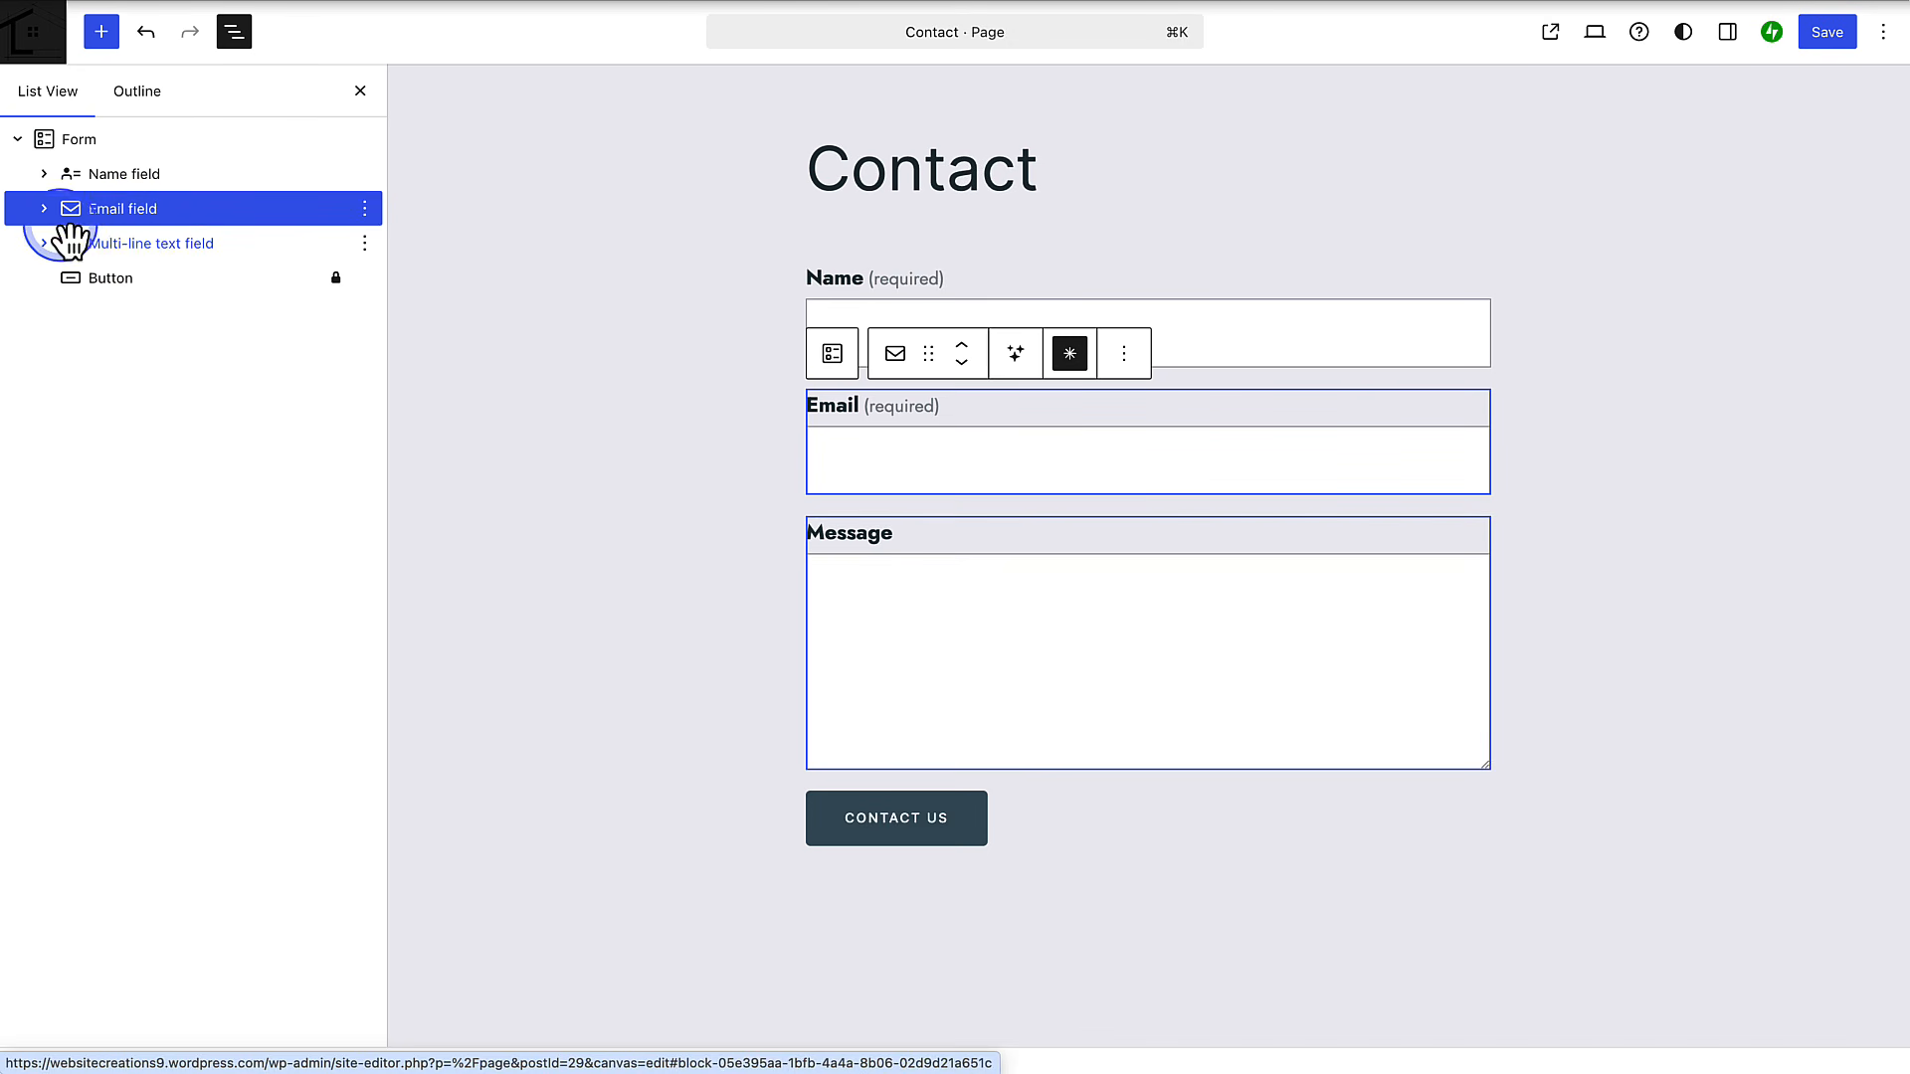
pyautogui.click(44, 210)
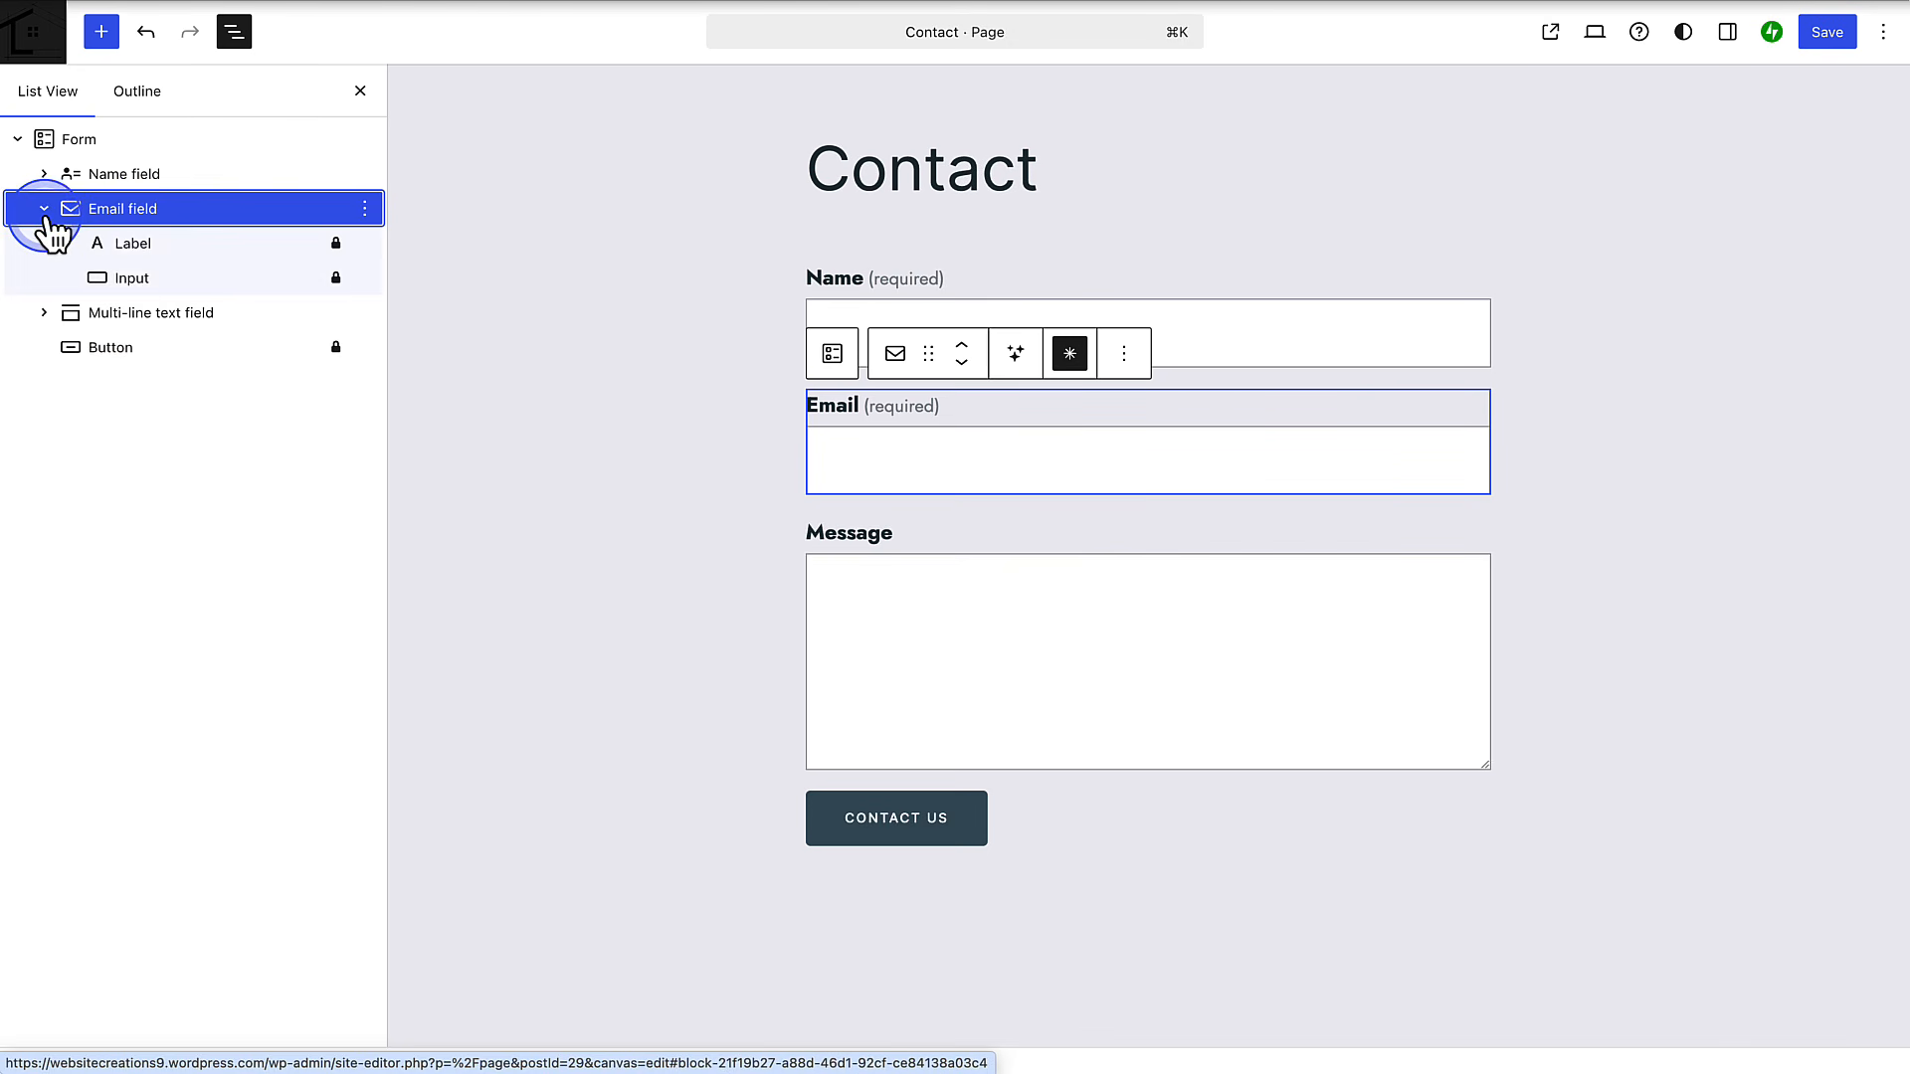
pyautogui.click(130, 247)
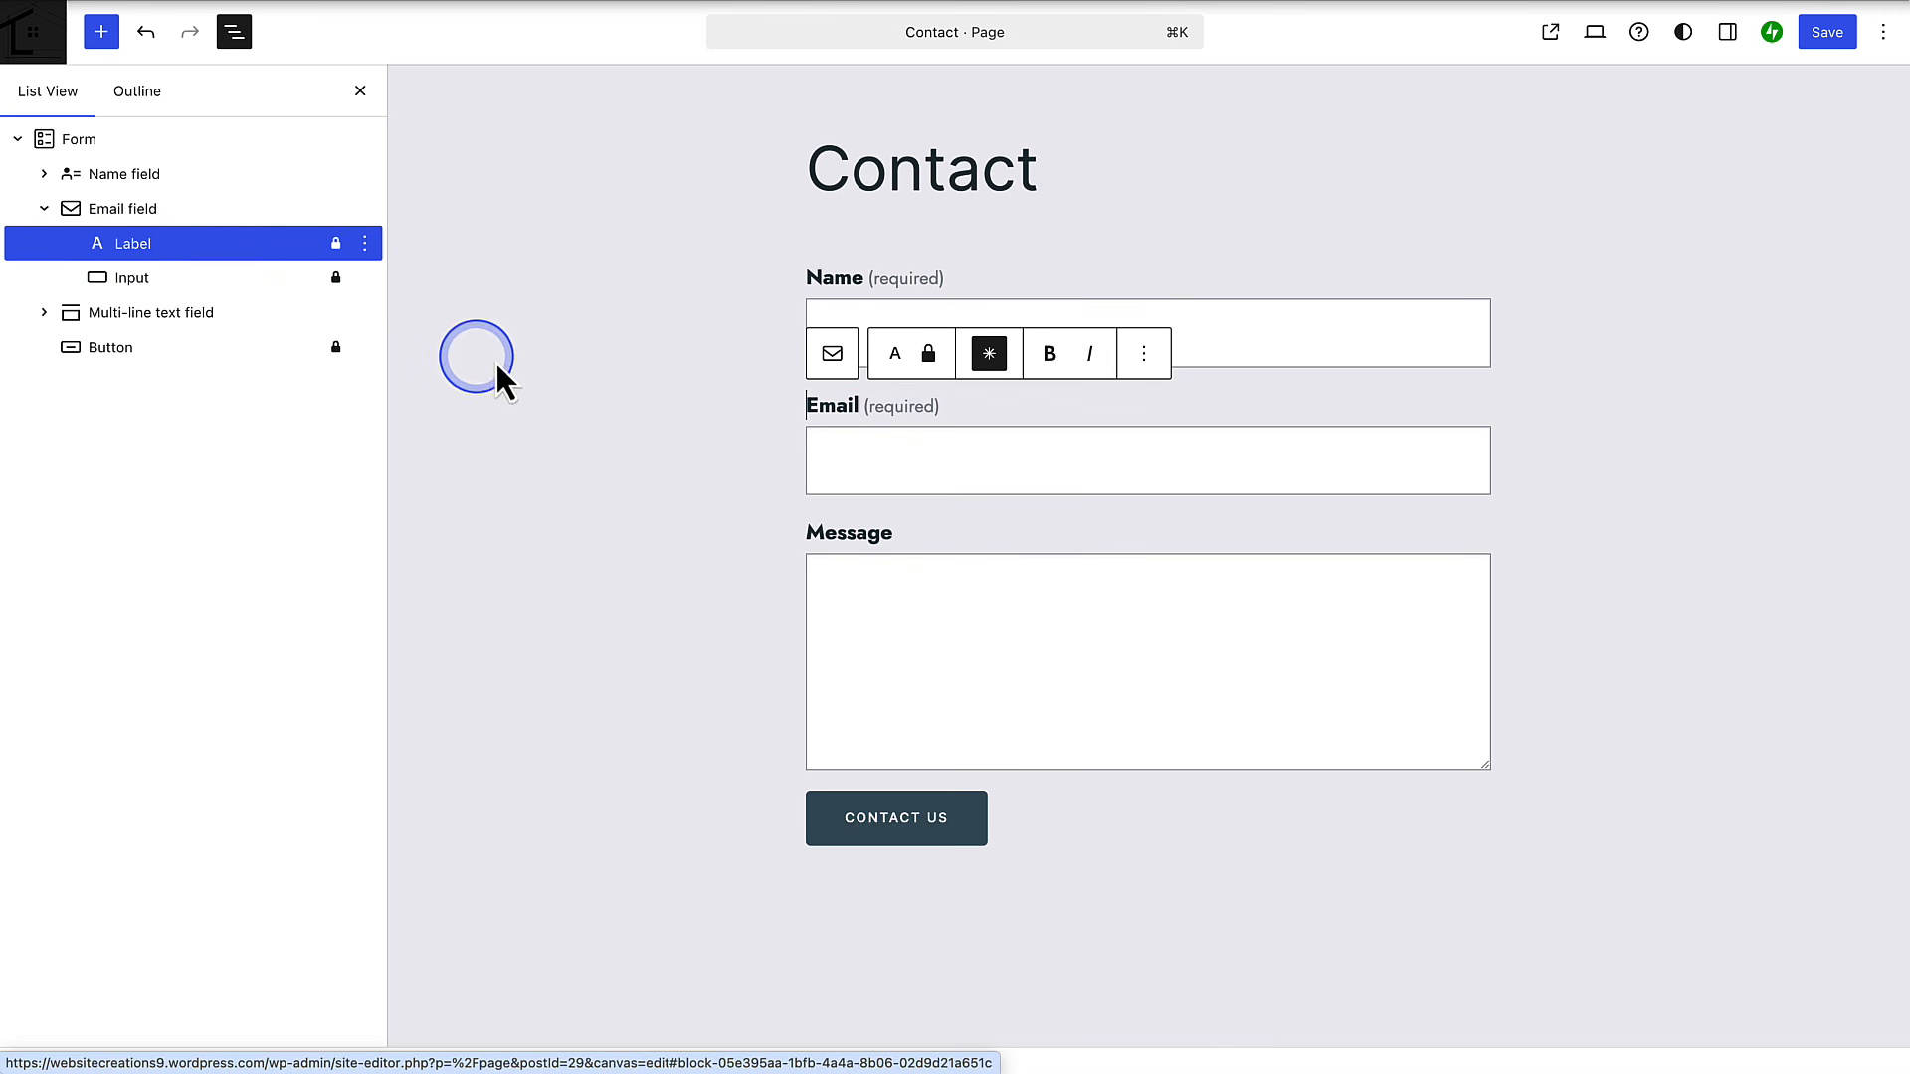
pyautogui.click(853, 405)
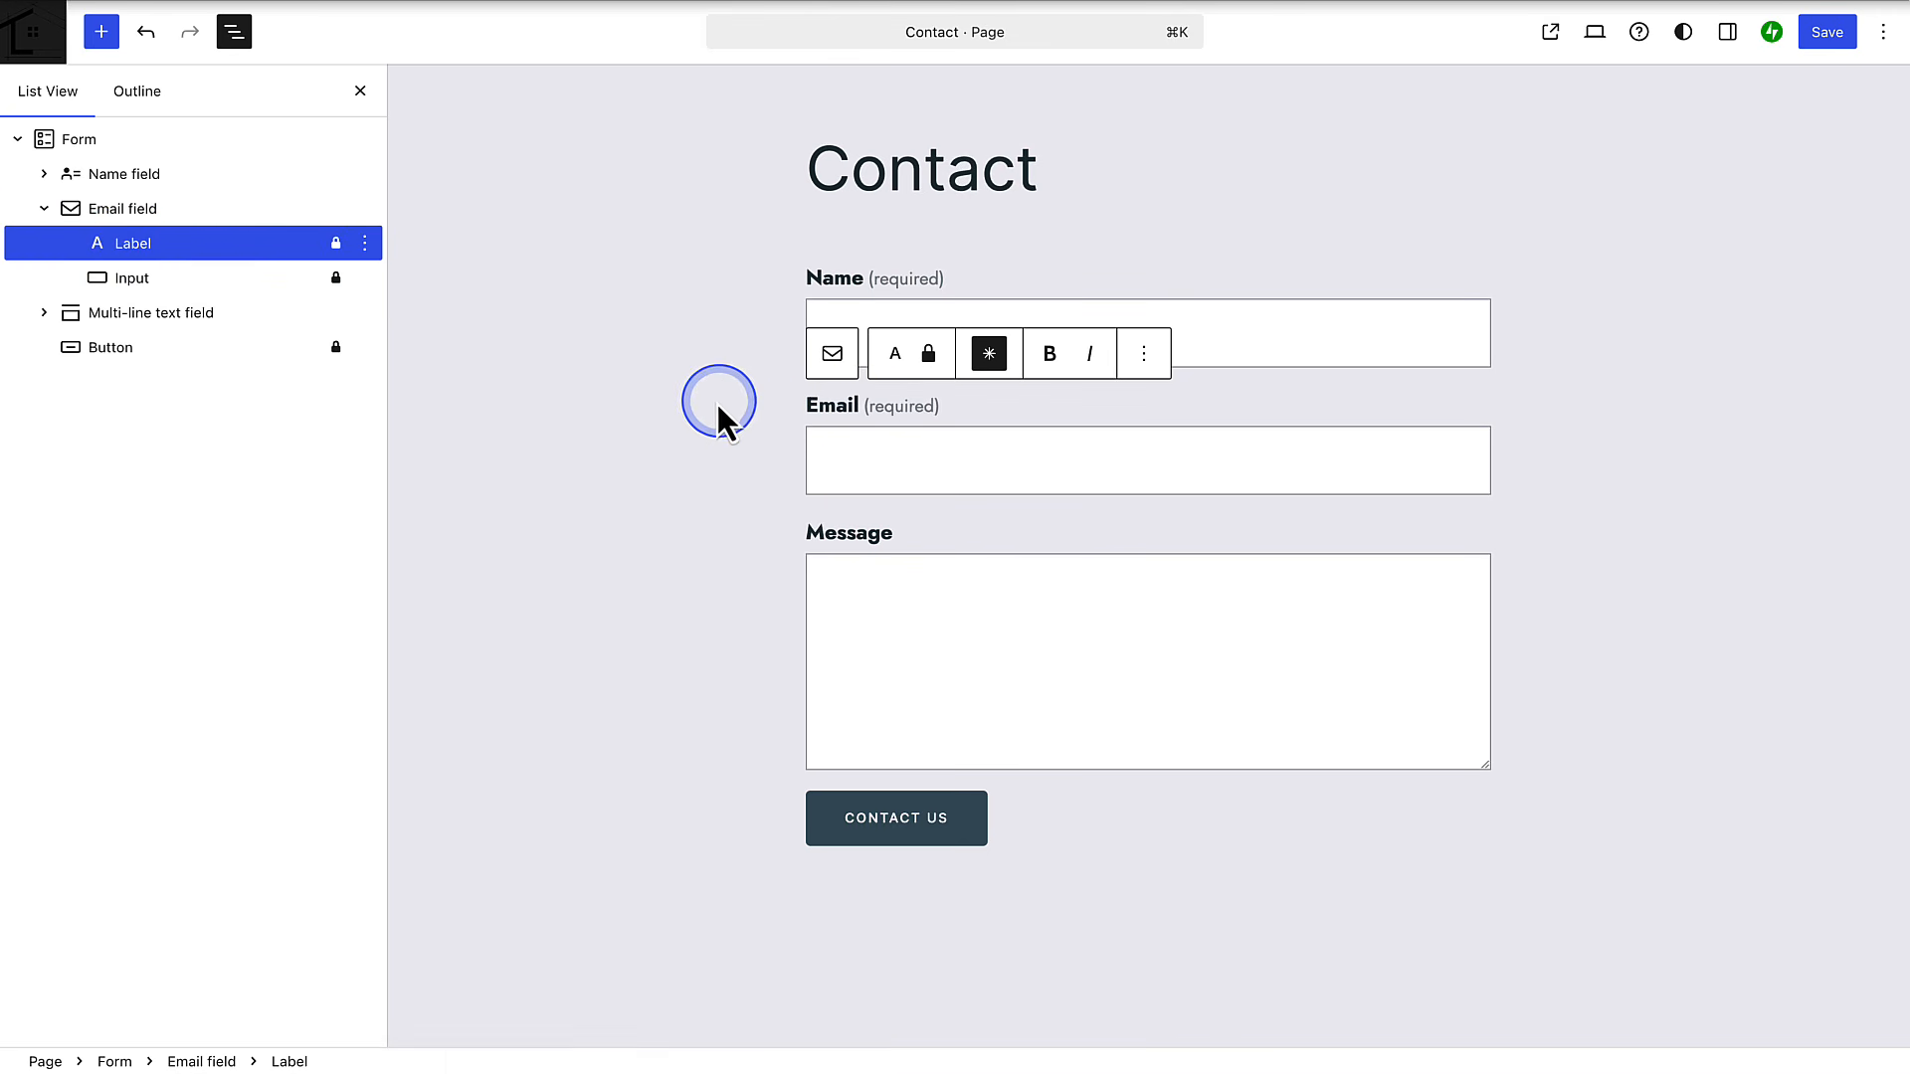
pyautogui.write('Address')
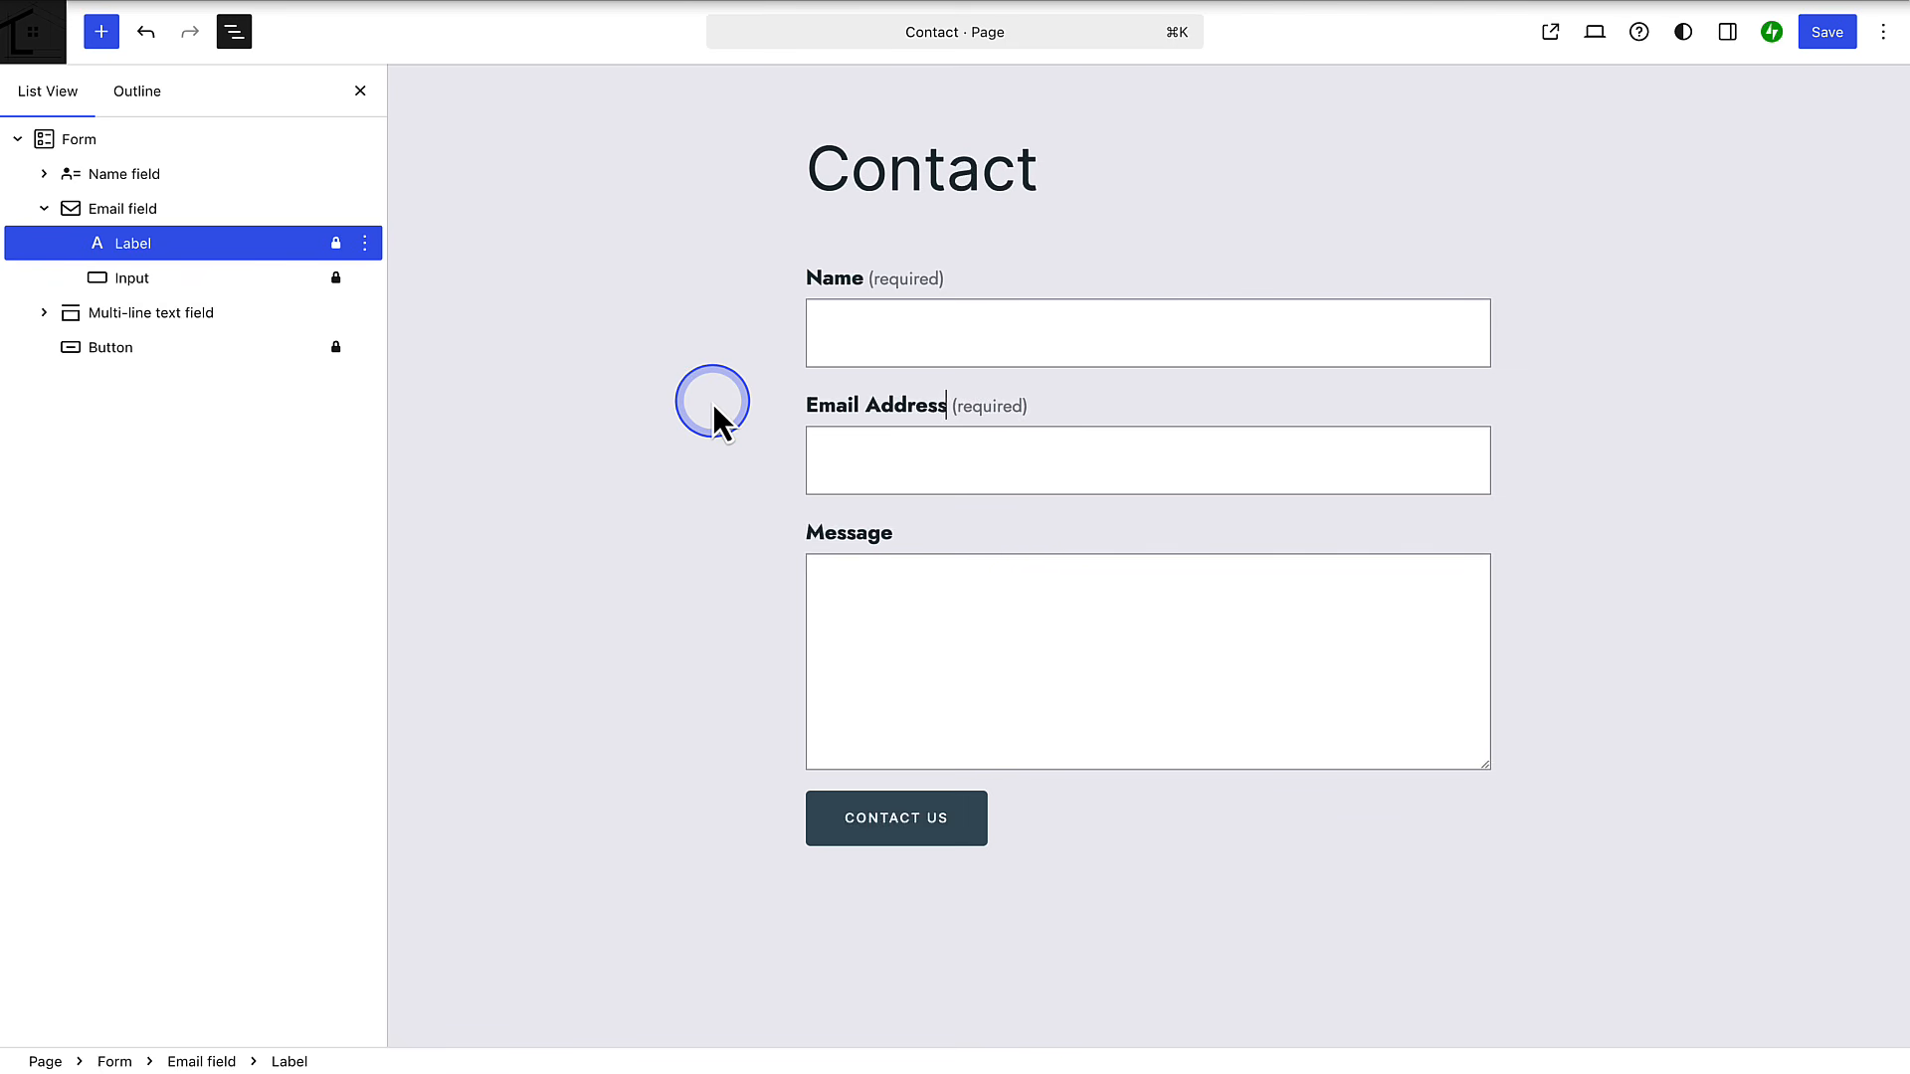
# Step: Paste a sample email address as placeholder text into the Email field's input and clear it again
pyautogui.click(139, 280)
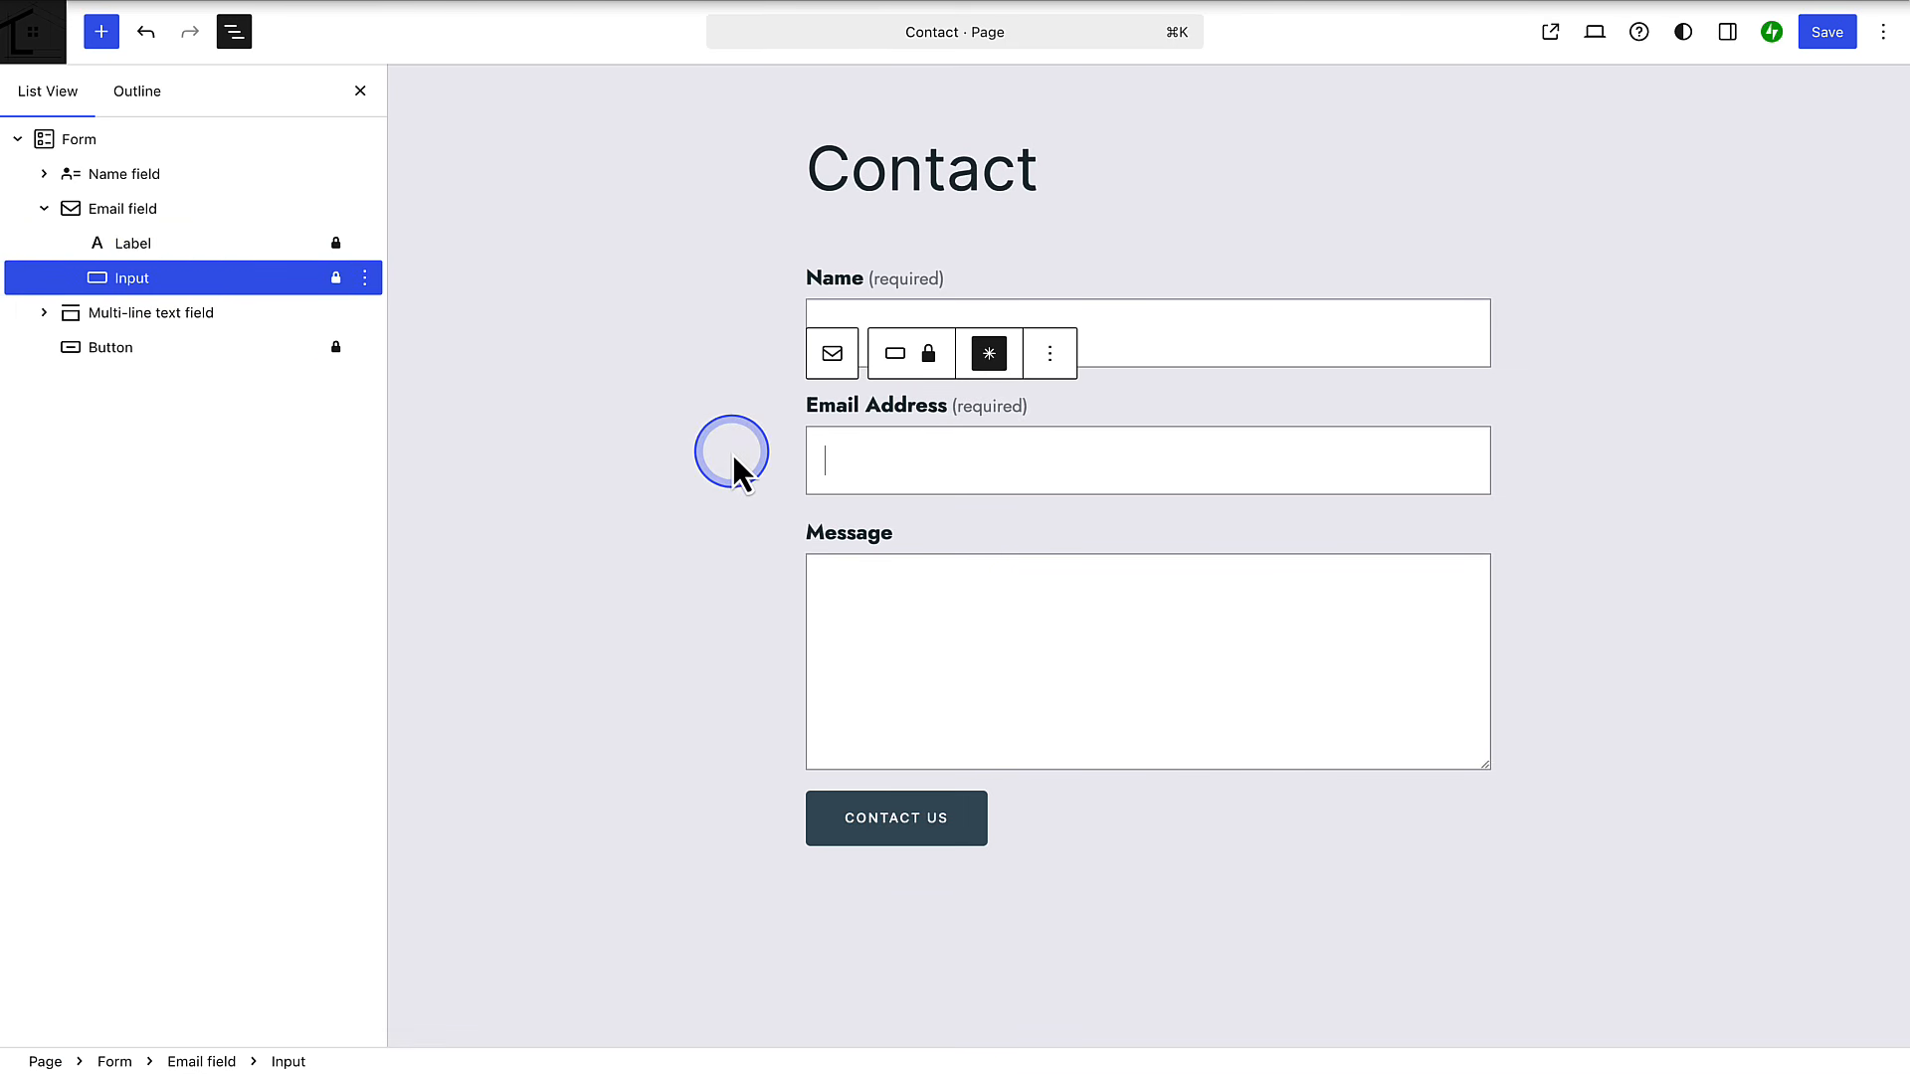
pyautogui.press('super+v')
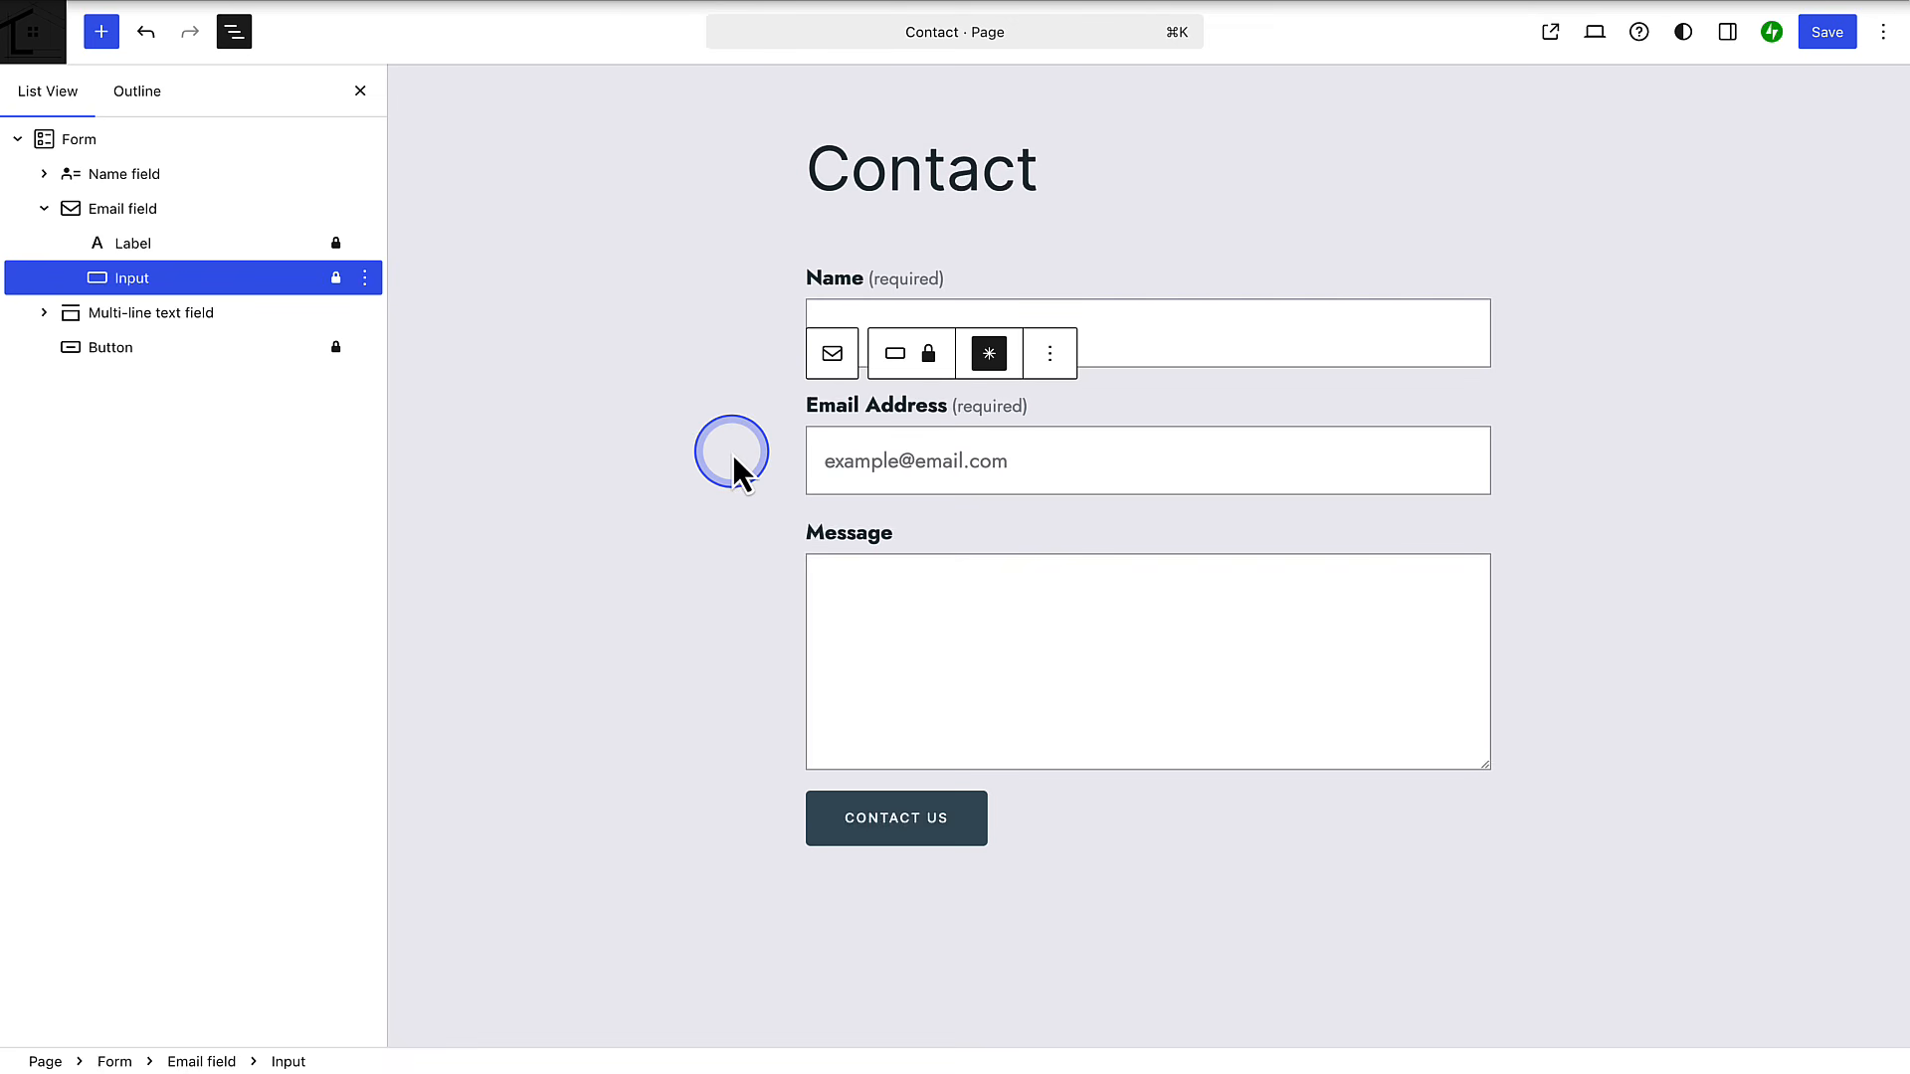
pyautogui.press('super+BackSpace')
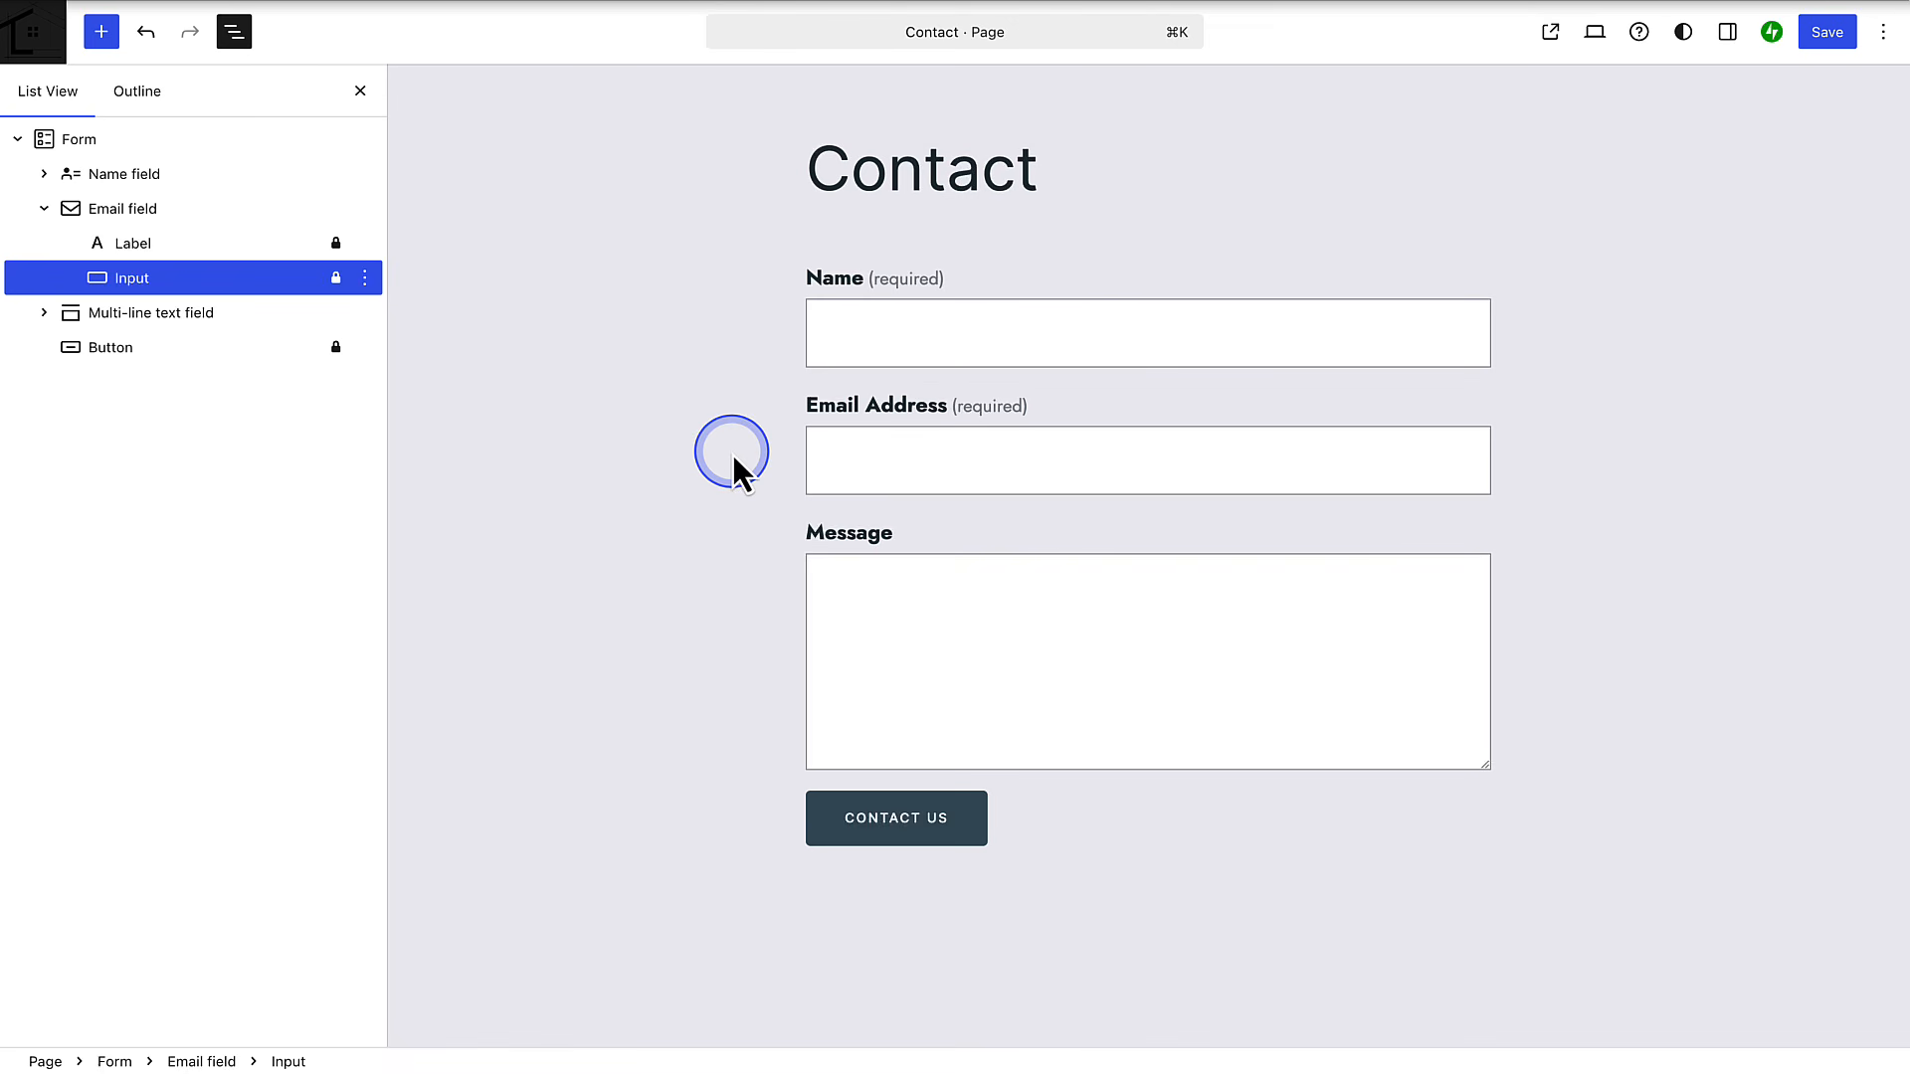
# Step: Insert a Phone number field from the Forms blocks directly after the Email field
pyautogui.click(171, 211)
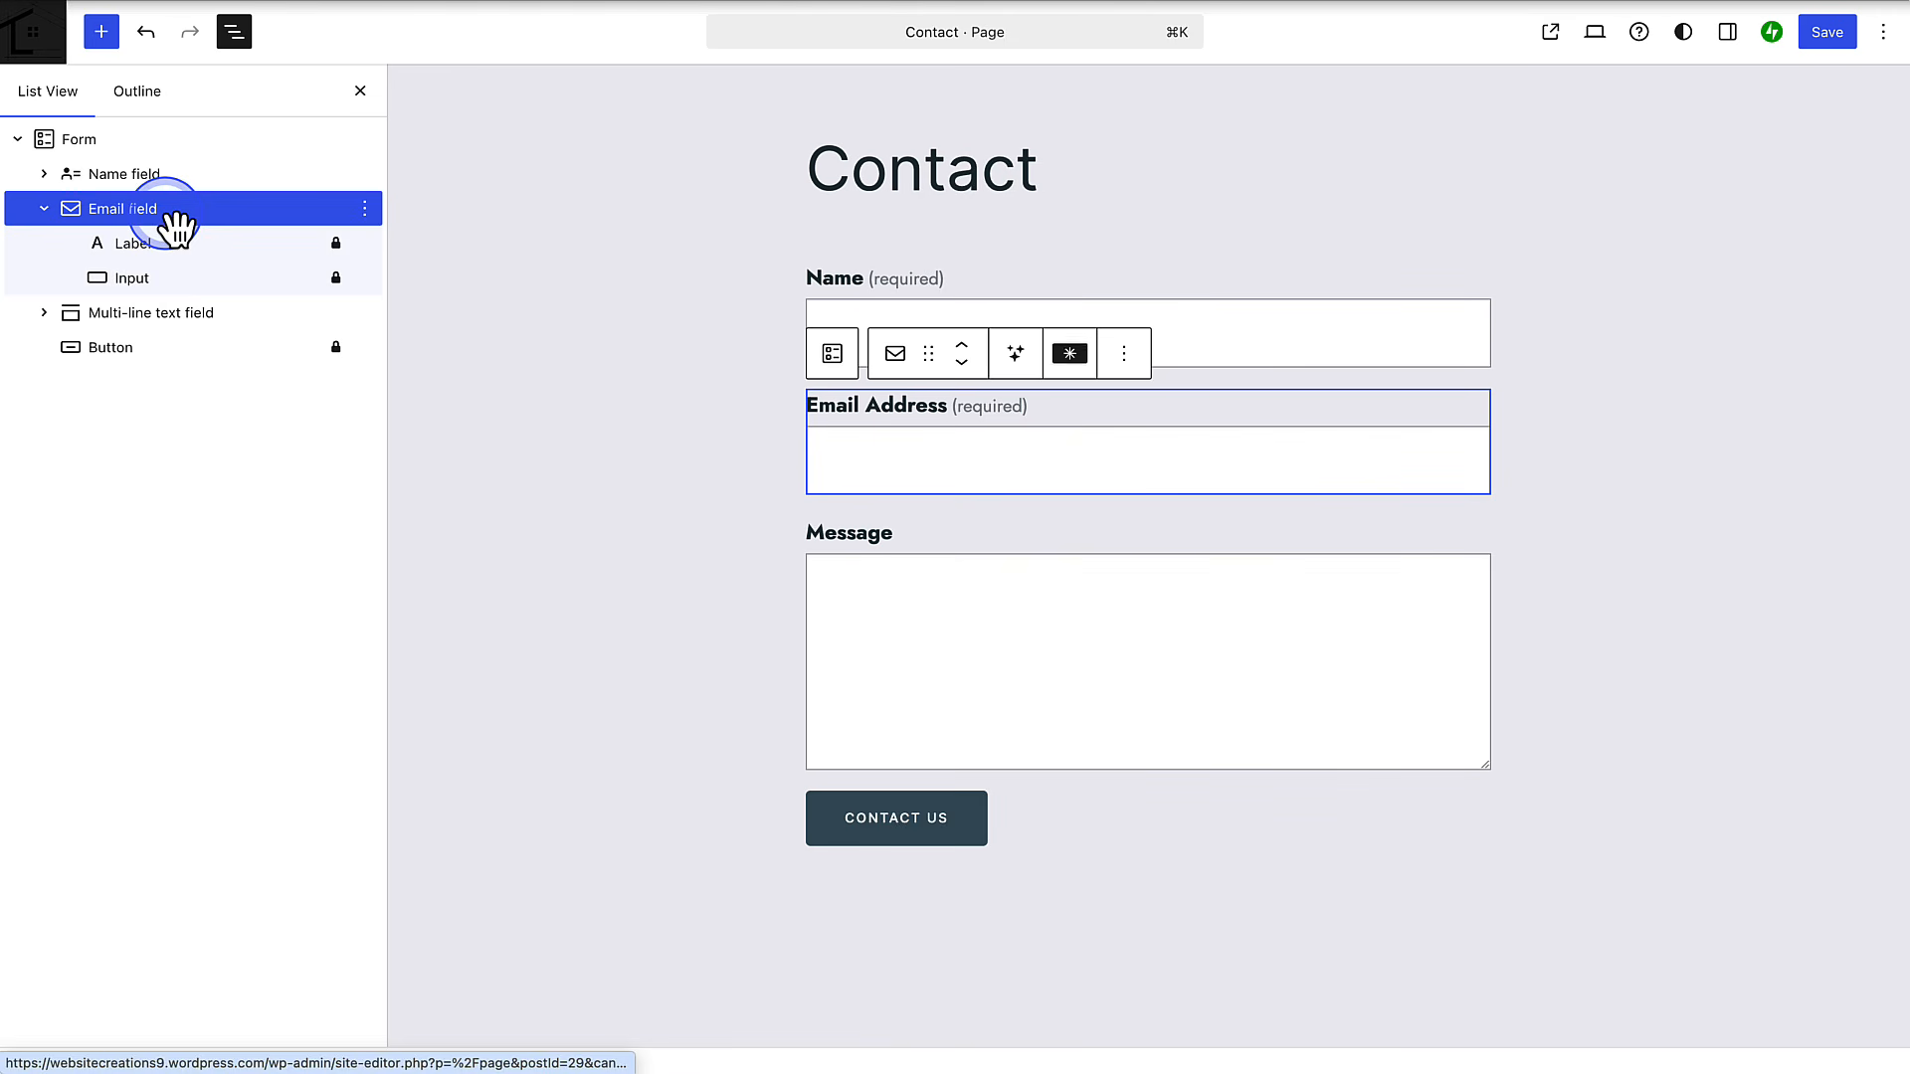
pyautogui.click(366, 208)
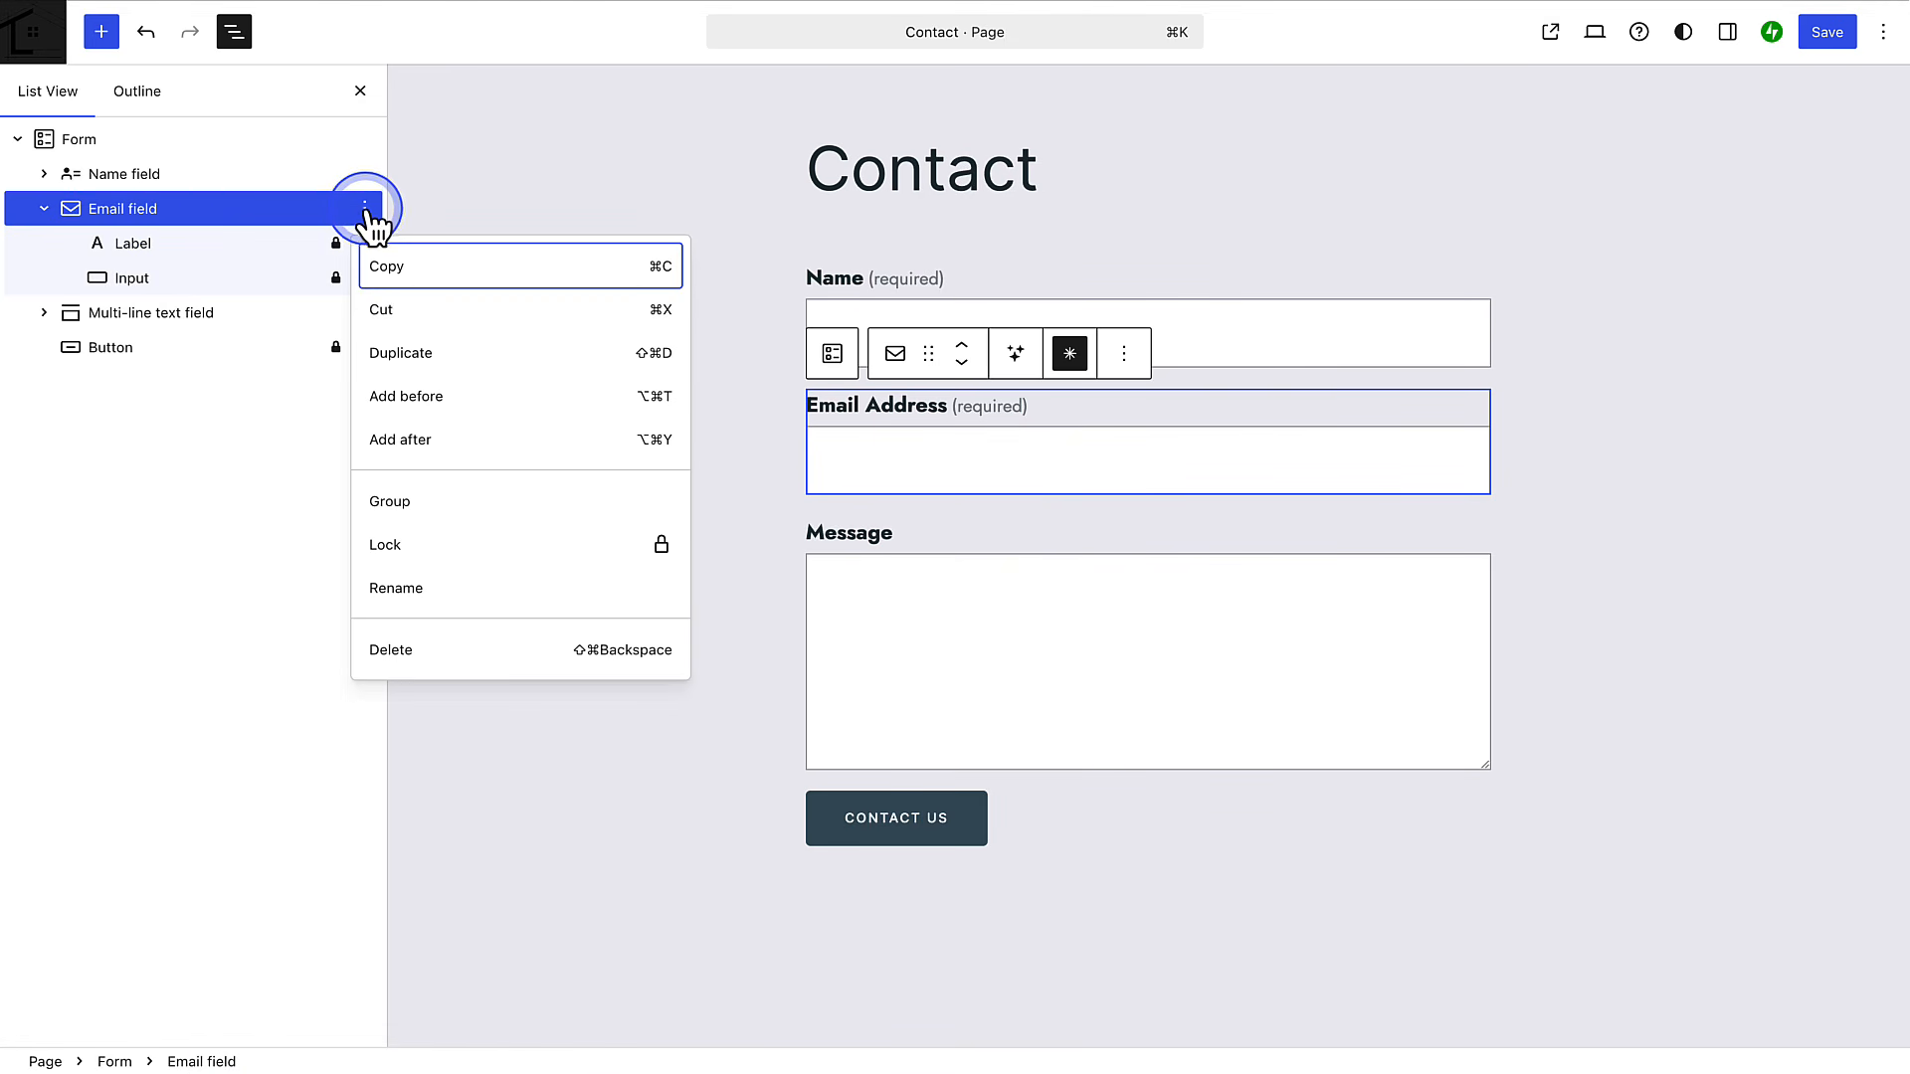
pyautogui.click(397, 444)
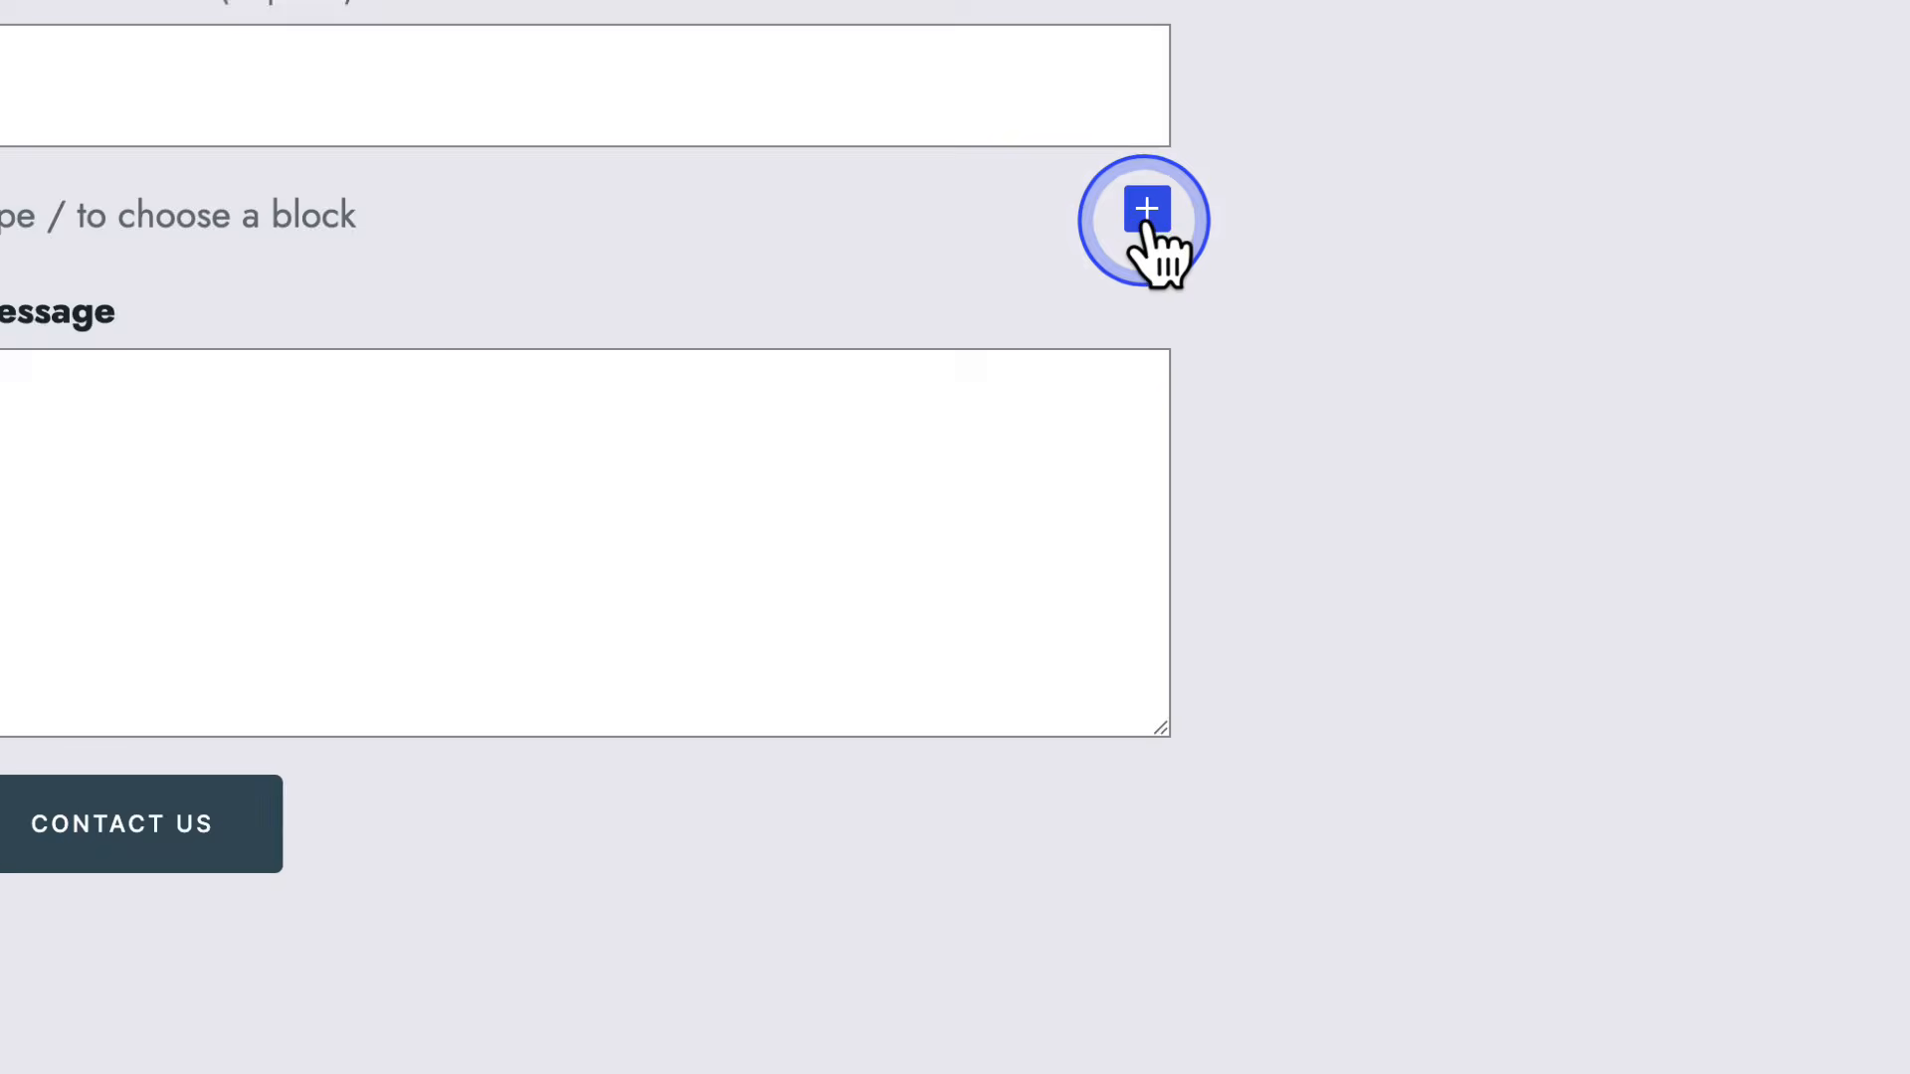
pyautogui.click(1392, 447)
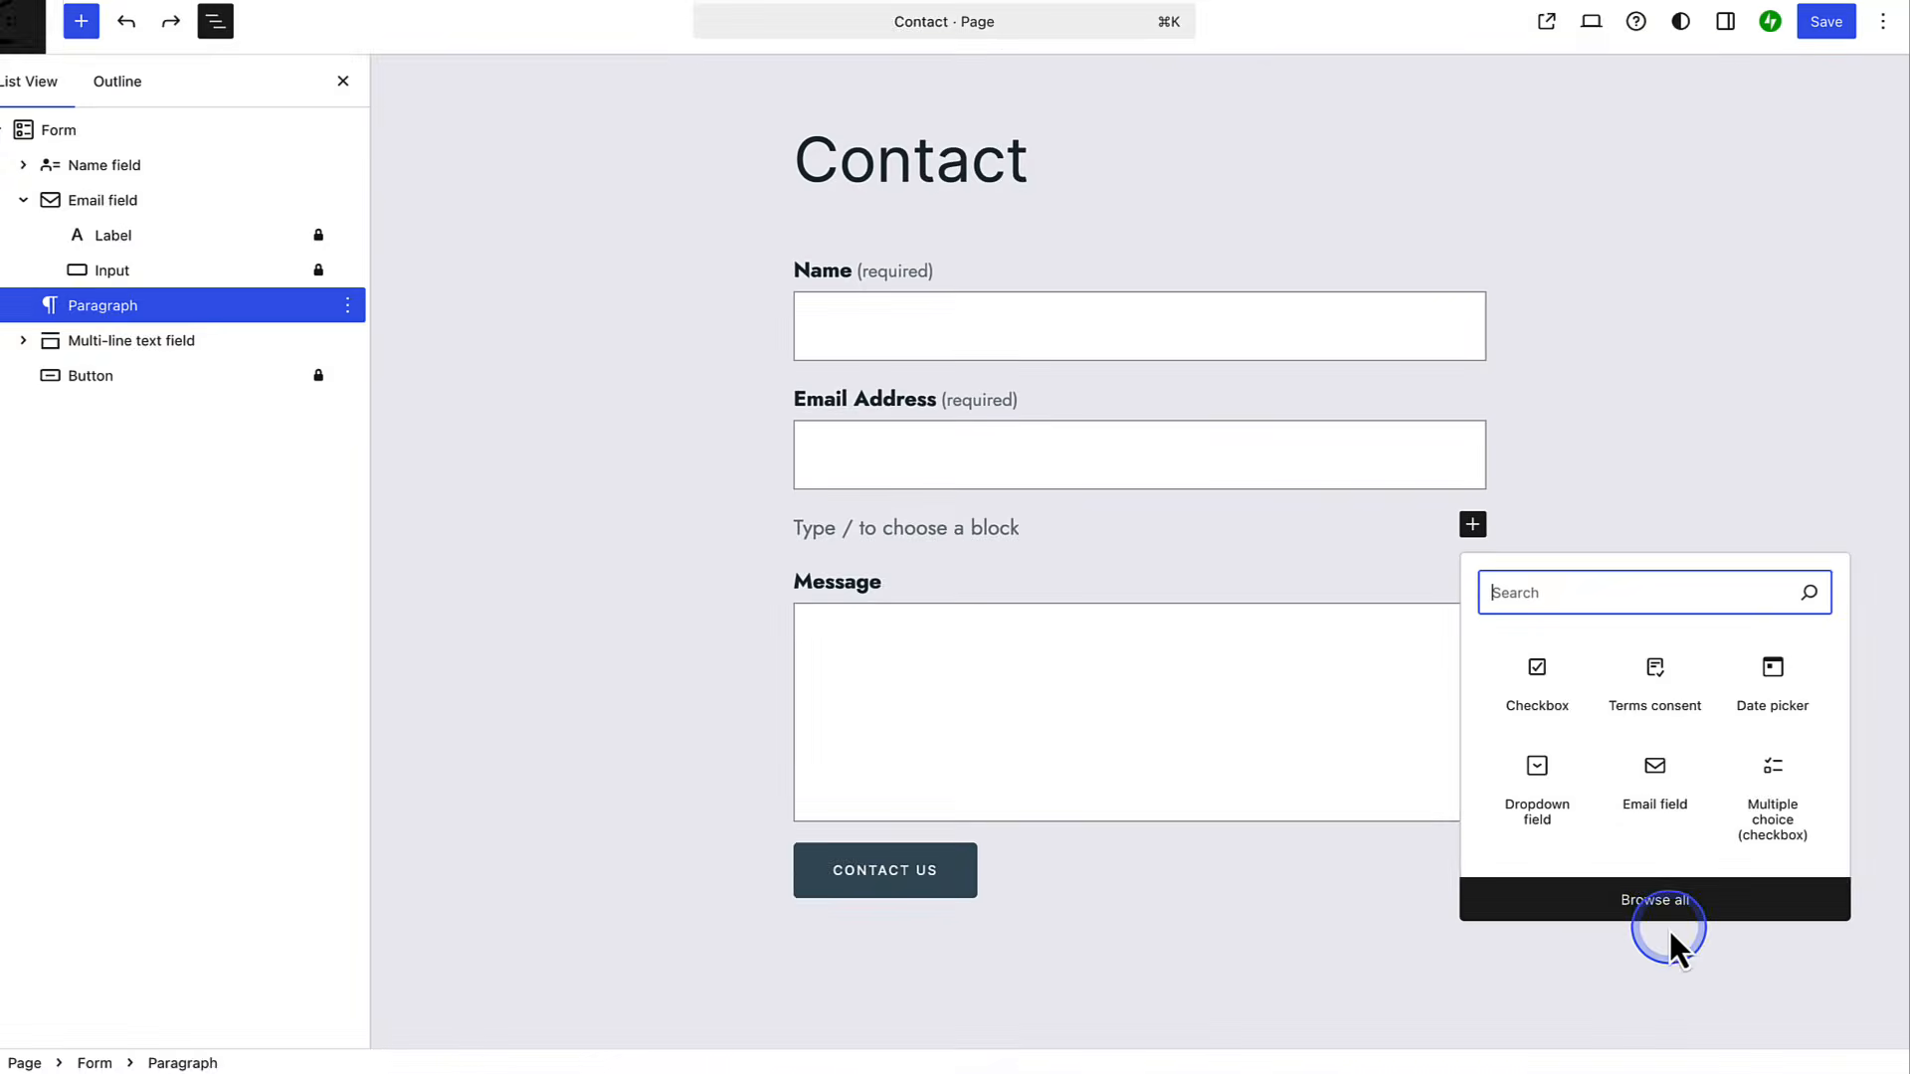
pyautogui.click(1542, 891)
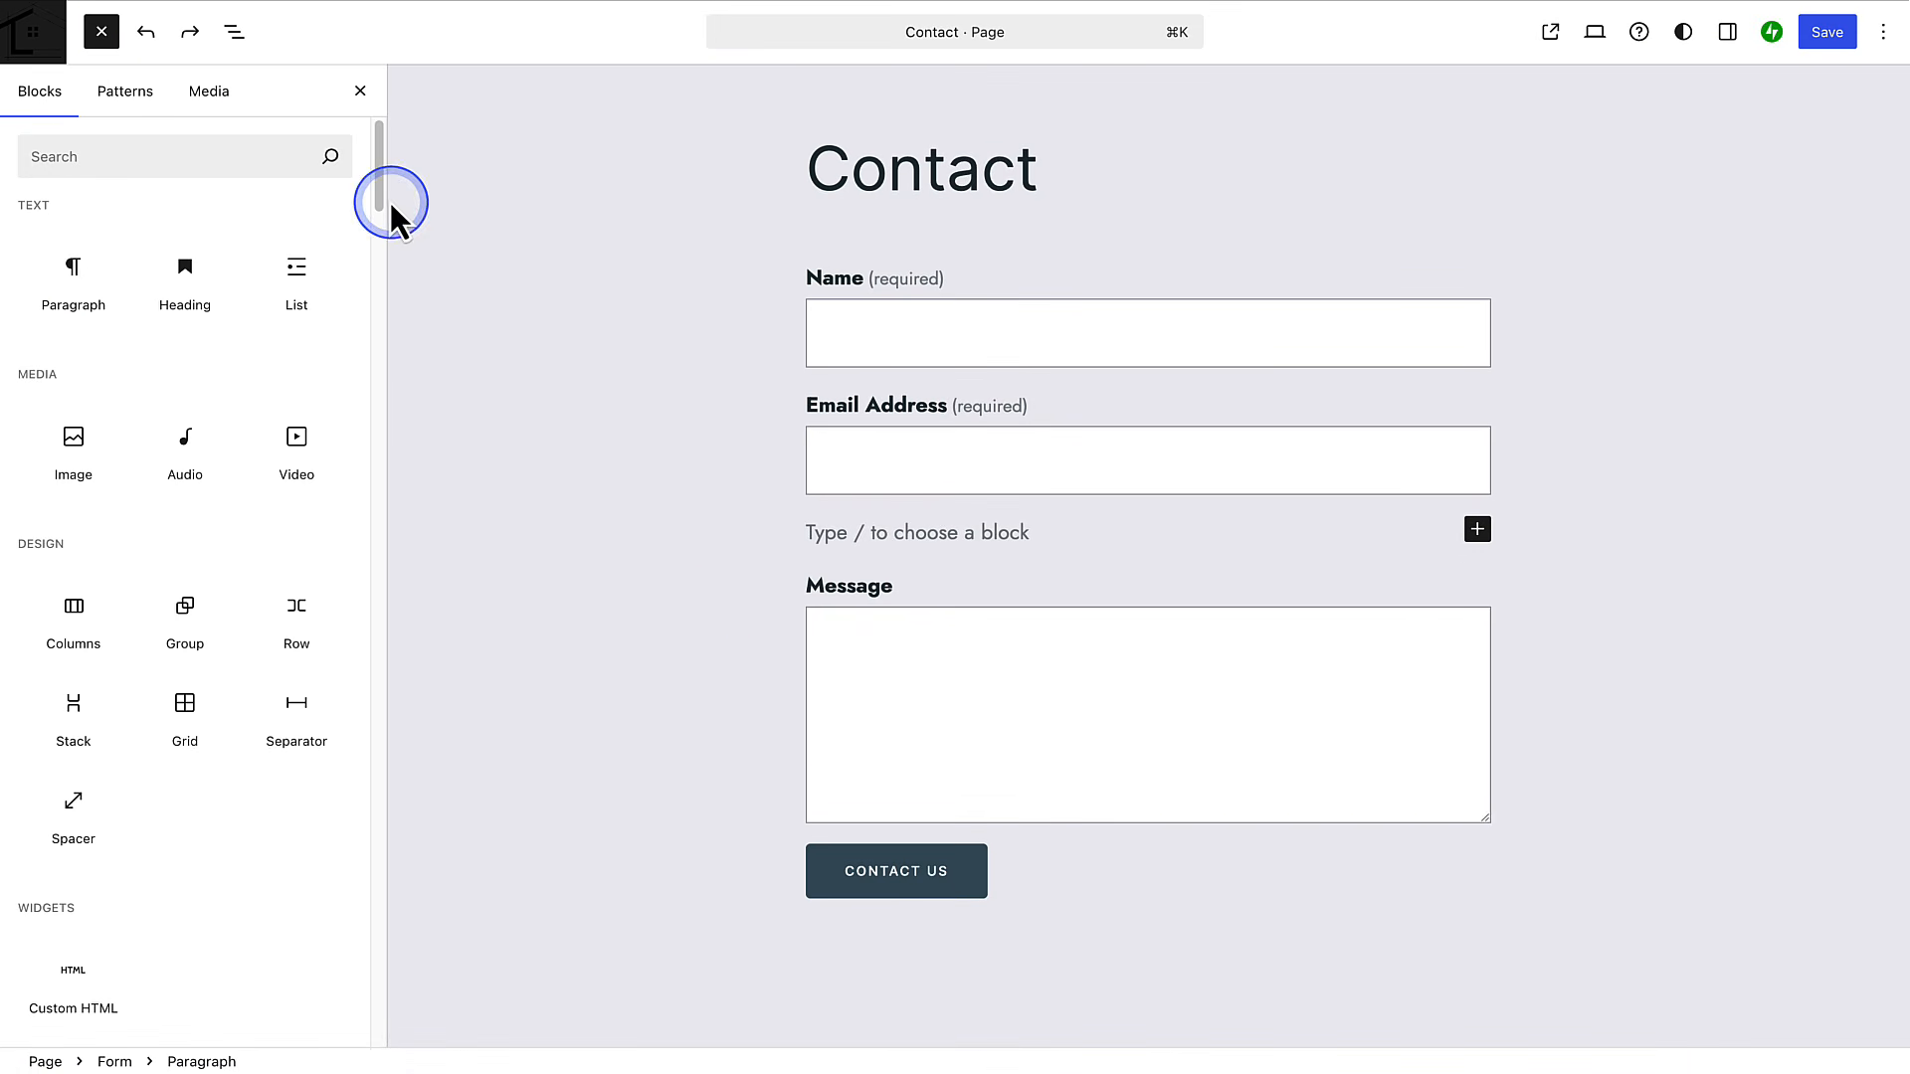
pyautogui.moveTo(380, 185); pyautogui.dragTo(378, 283)
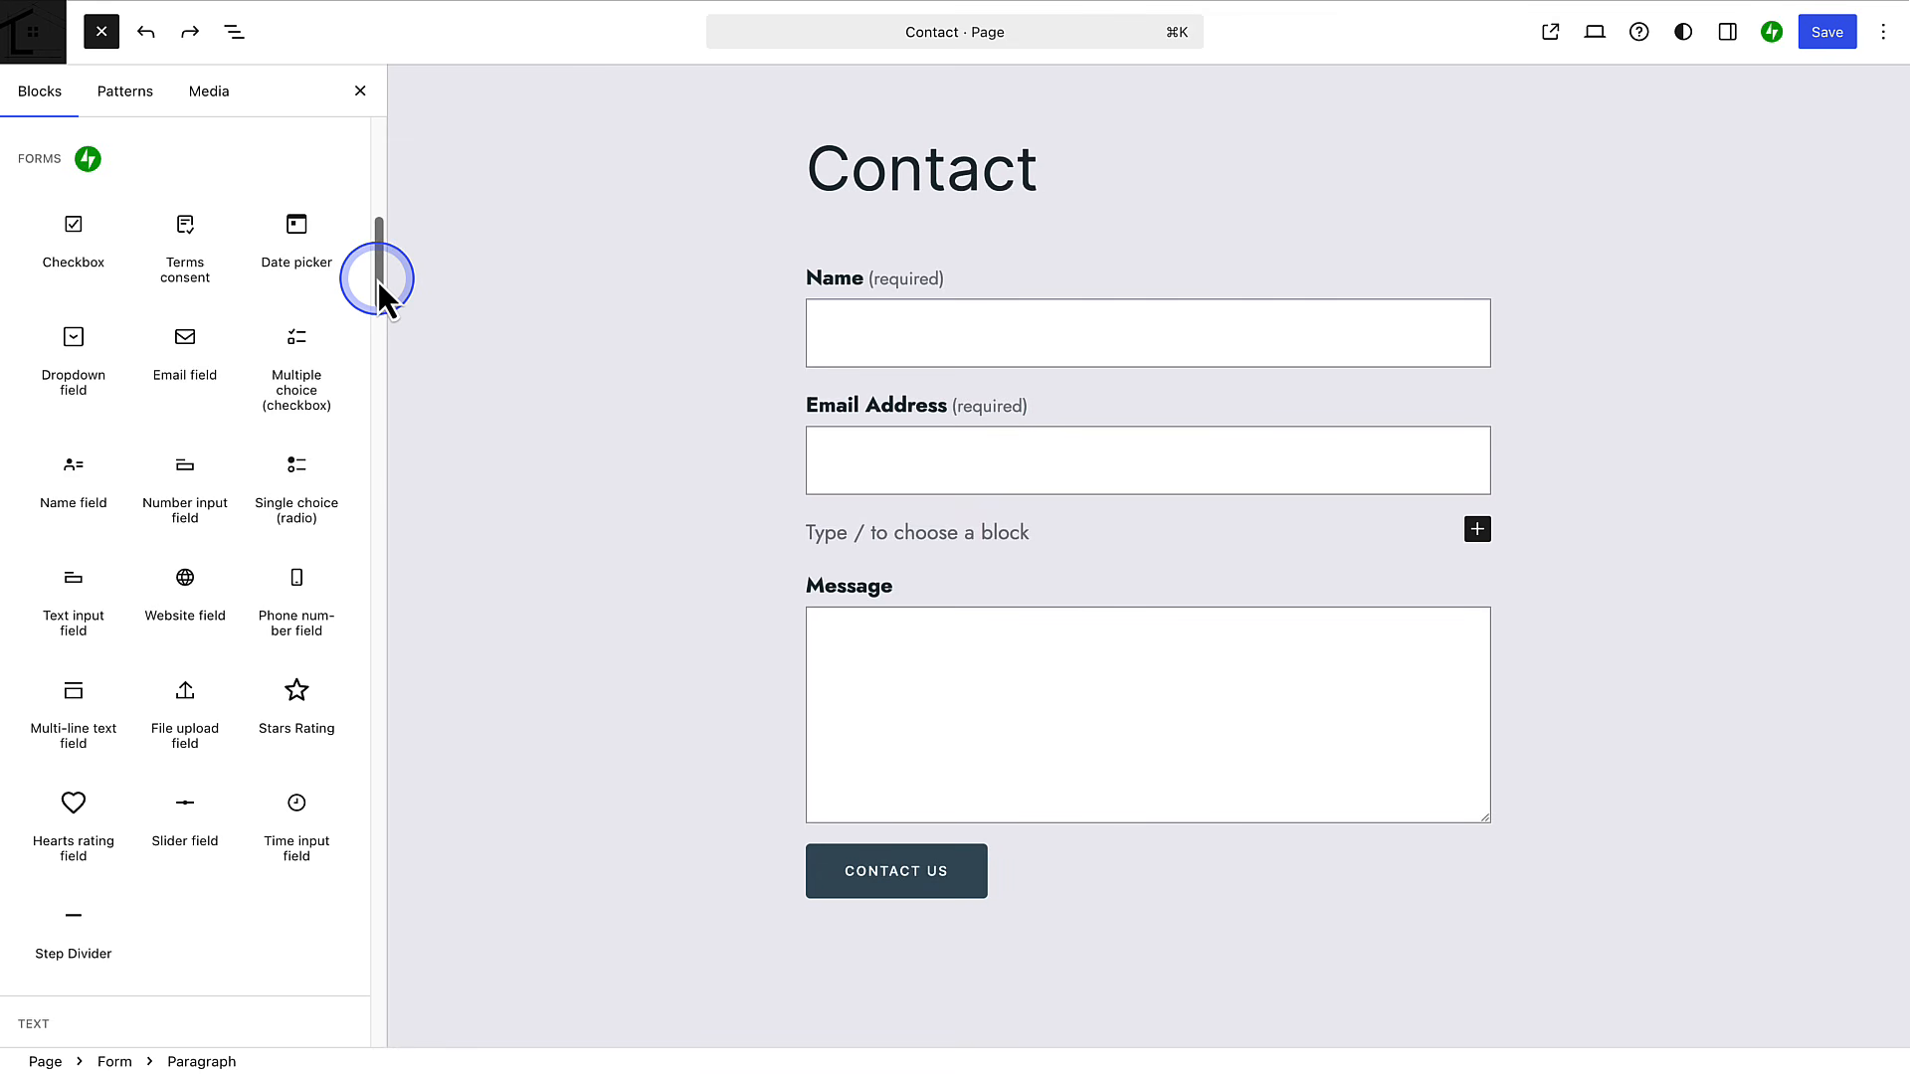
pyautogui.moveTo(298, 602)
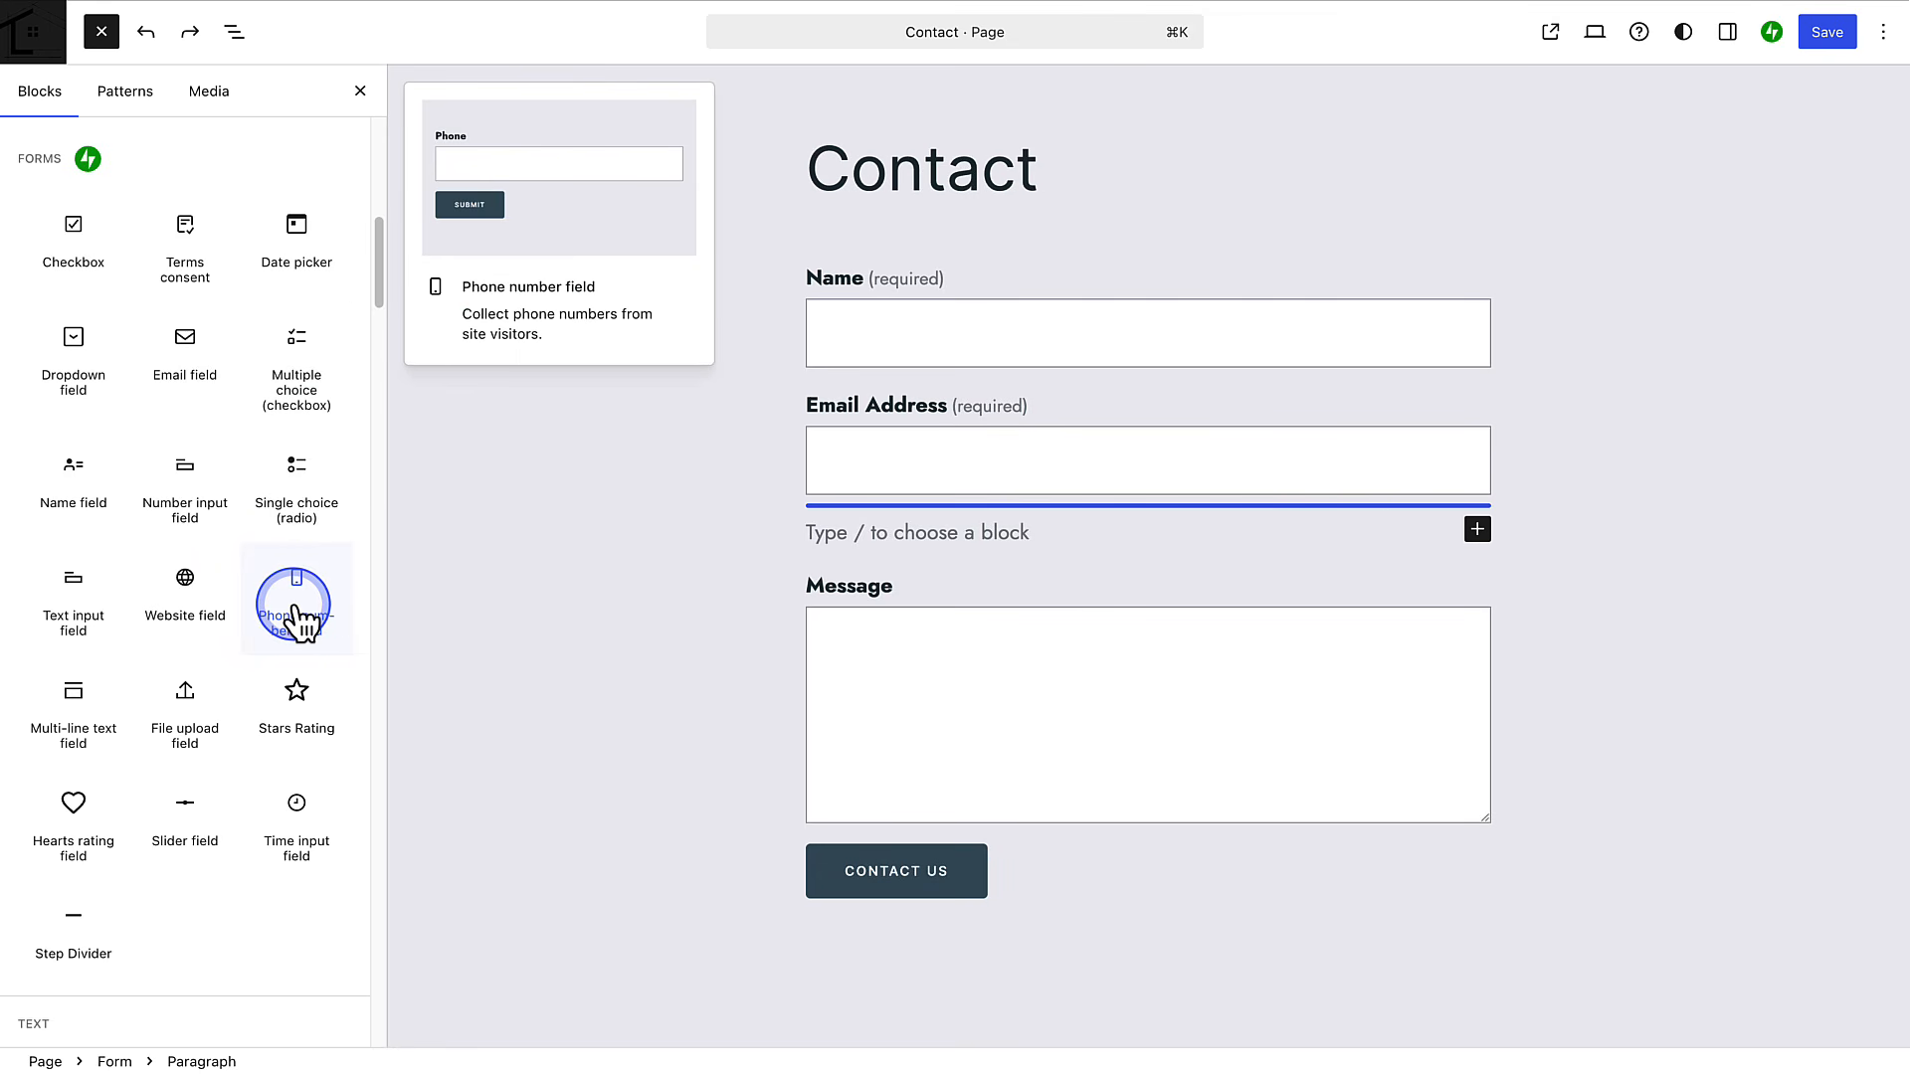
pyautogui.click(301, 612)
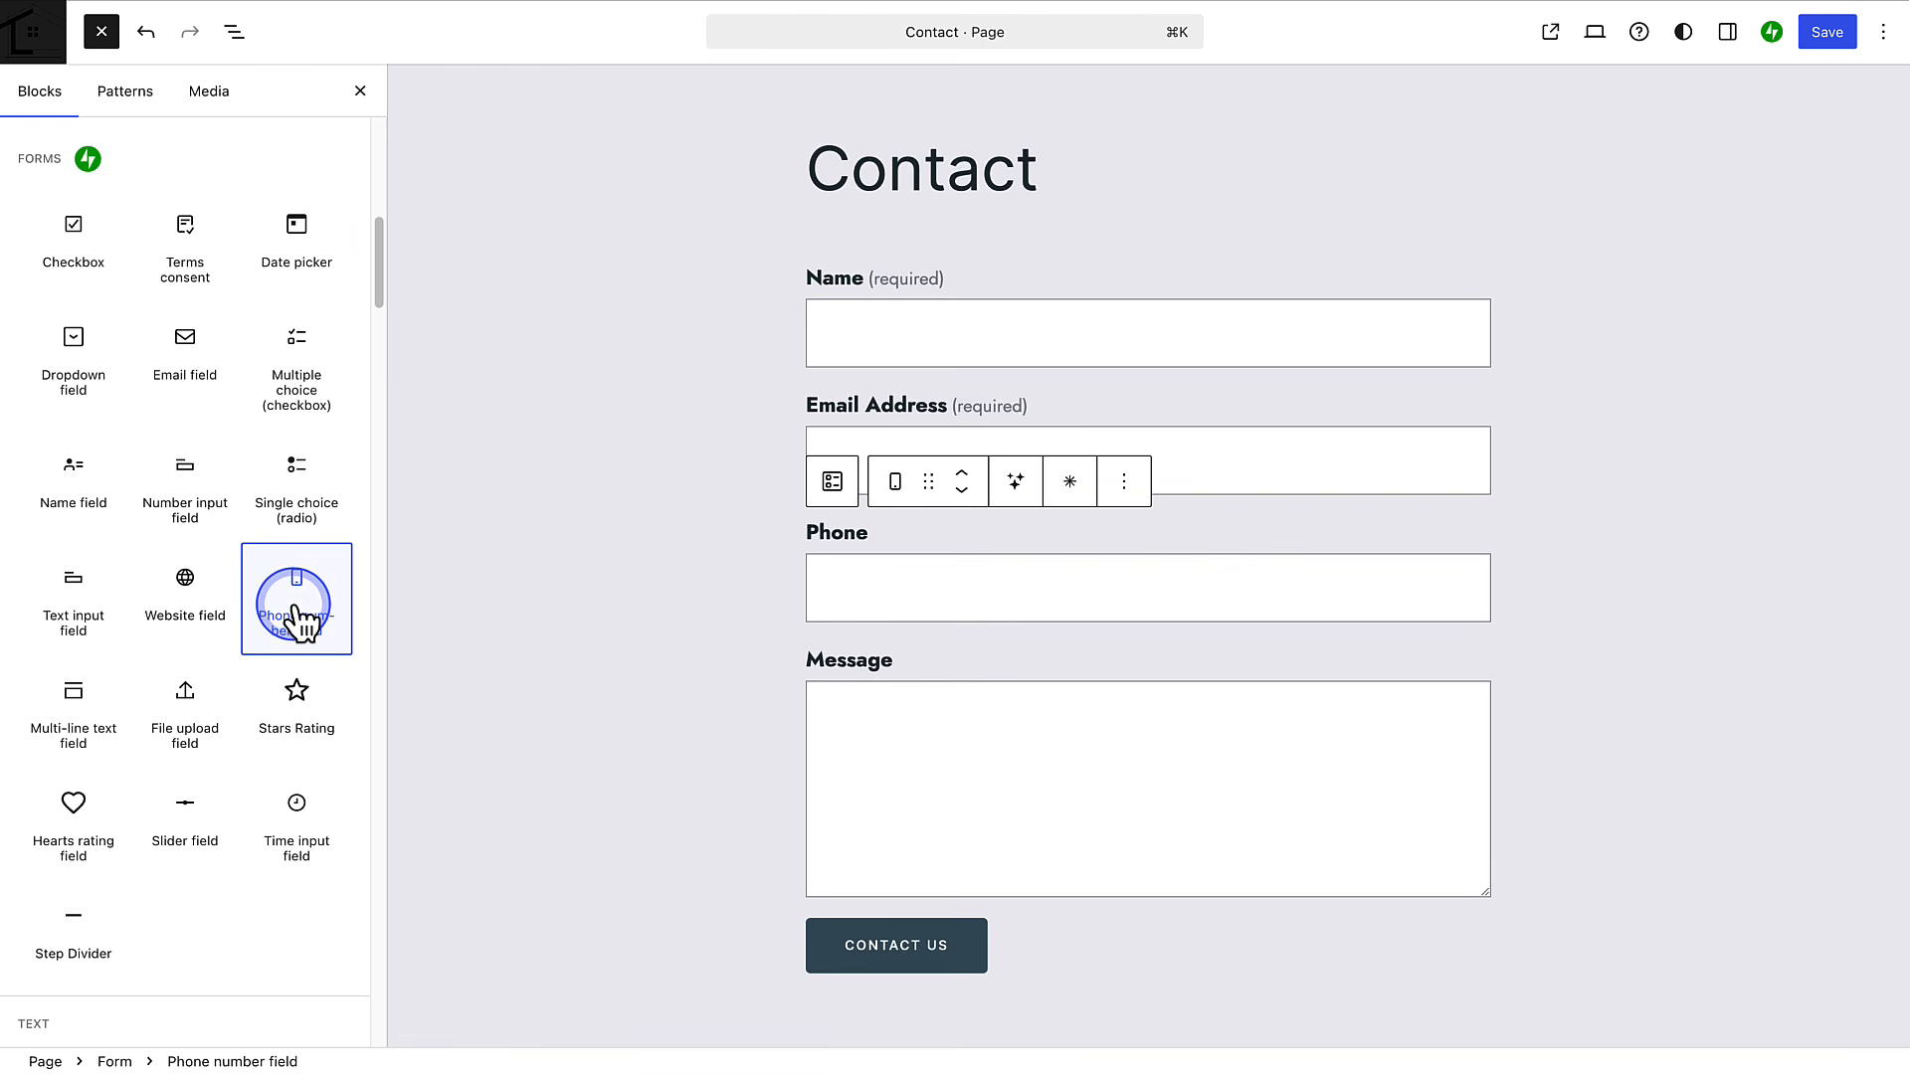
# Step: Extend the whole form with AI using the prompt "Add city field"
pyautogui.click(235, 32)
pyautogui.click(199, 139)
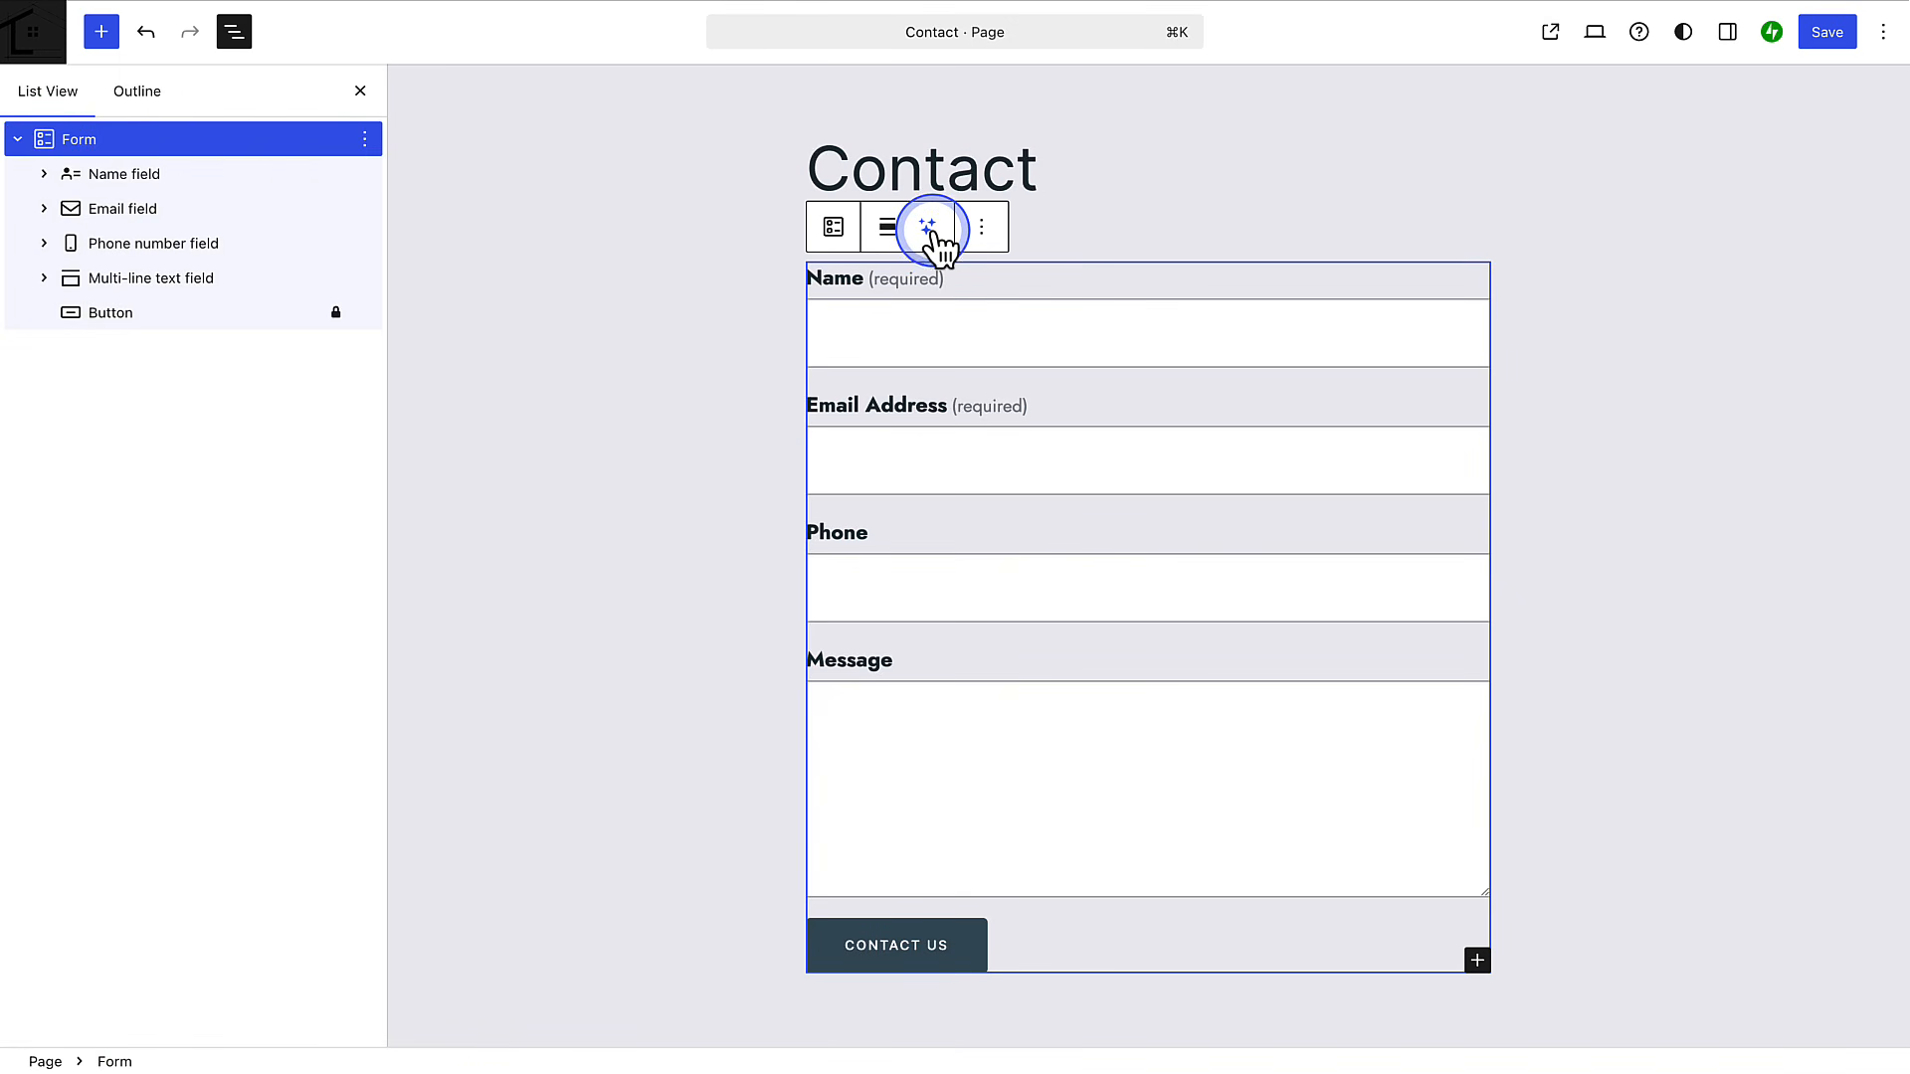
pyautogui.click(933, 238)
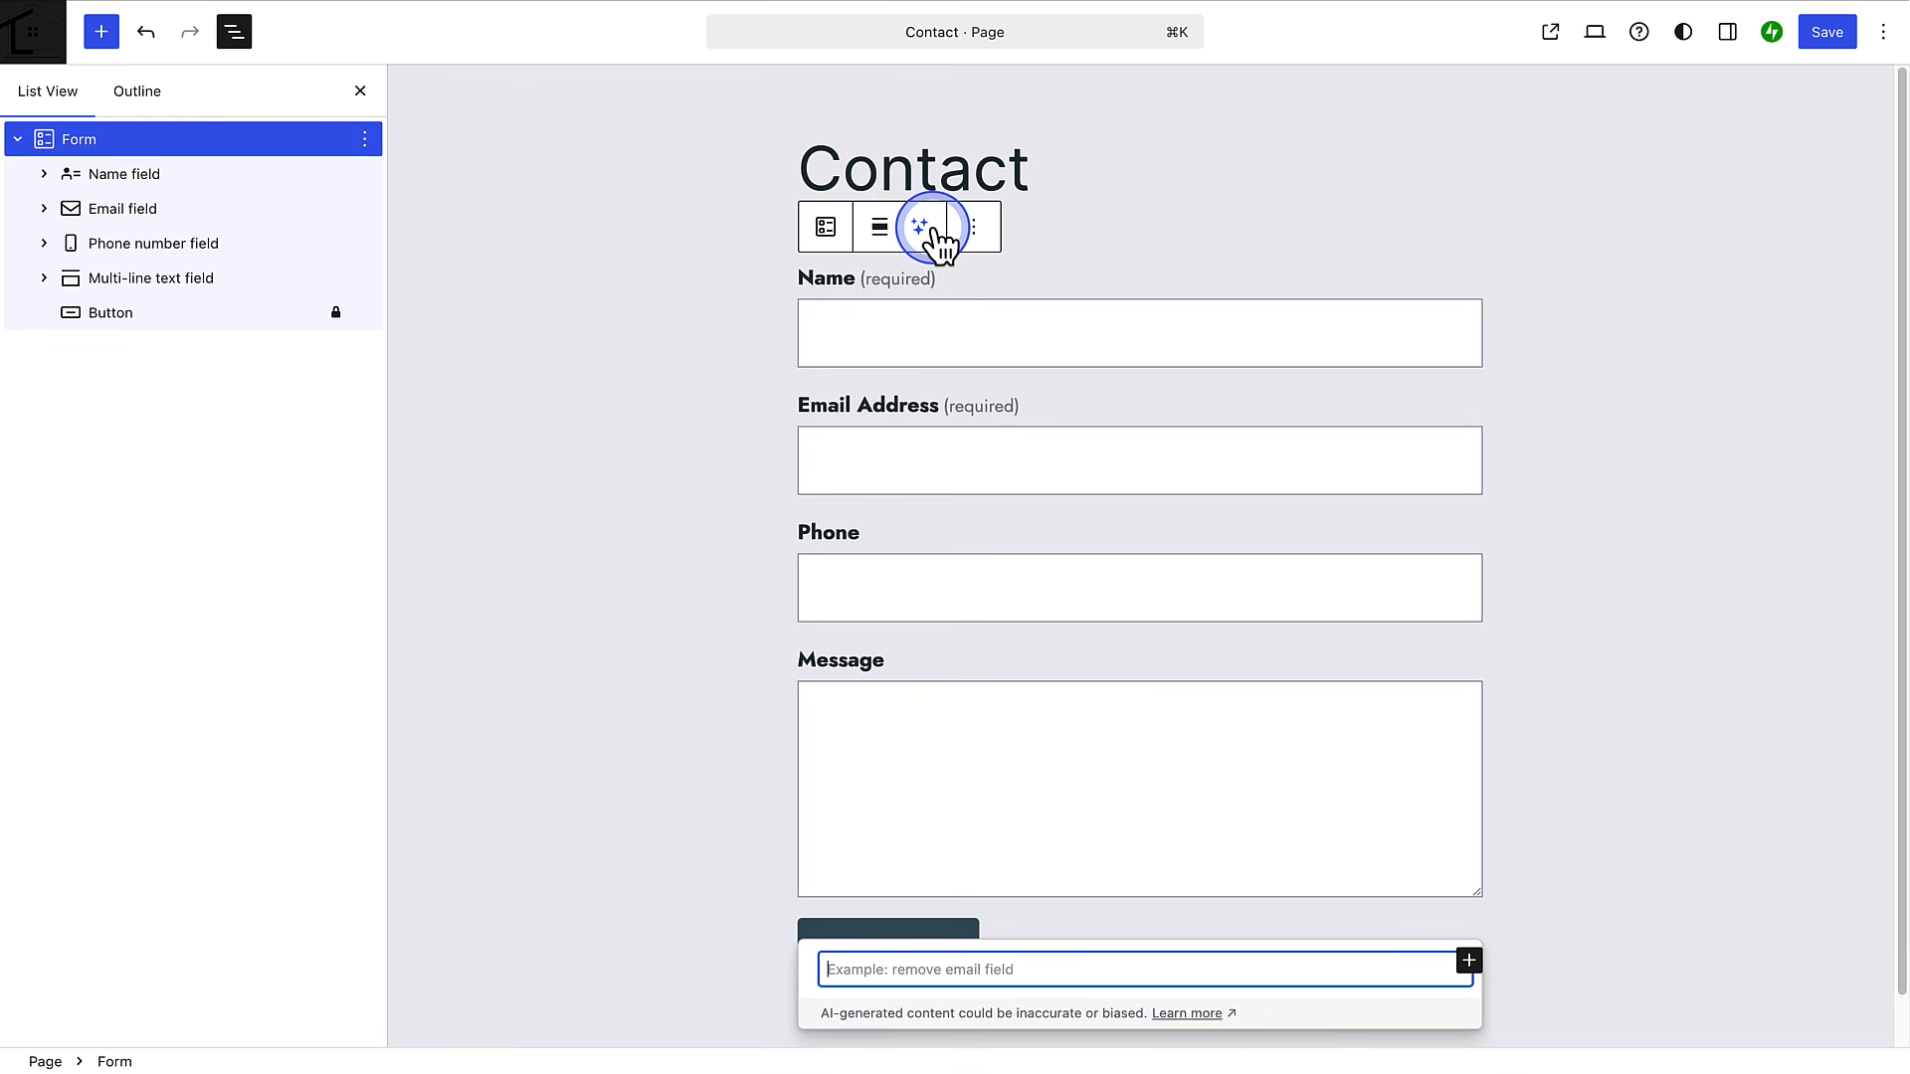
pyautogui.write('A')
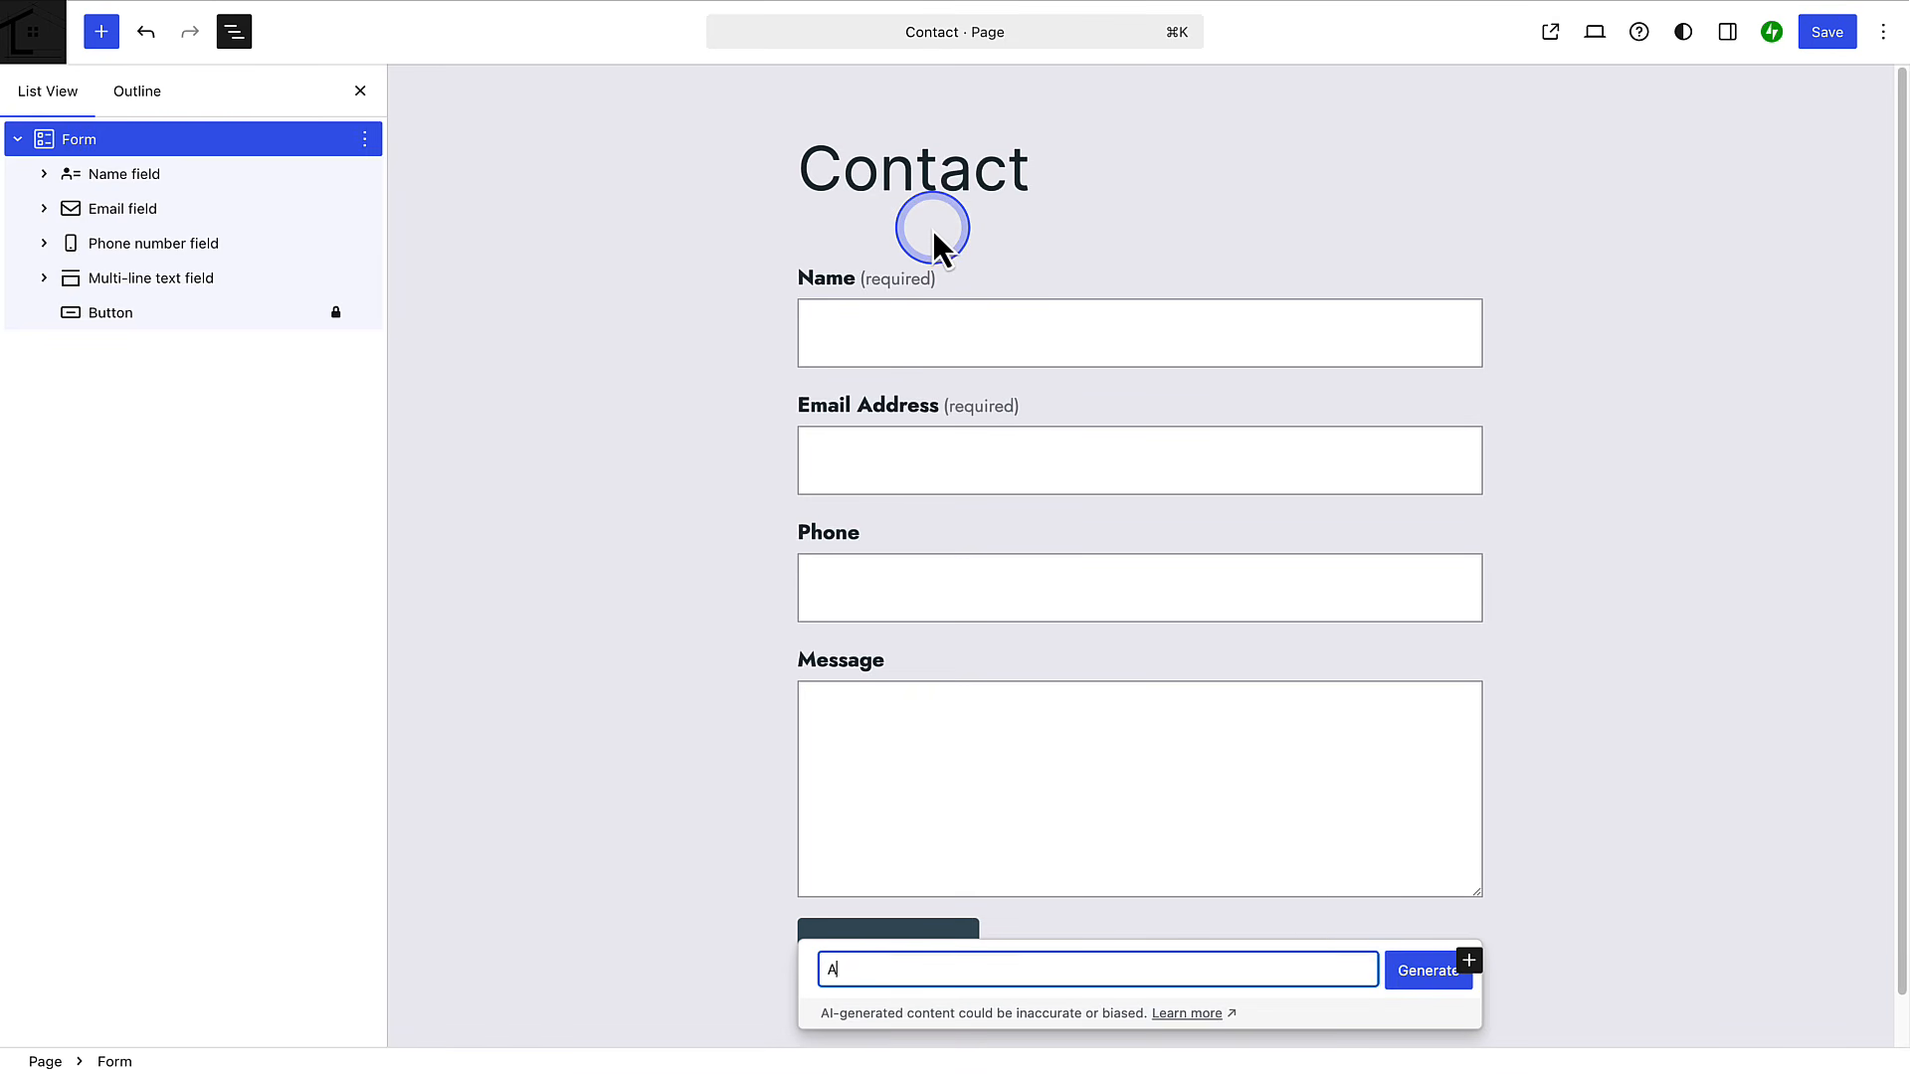
pyautogui.write('dd city field')
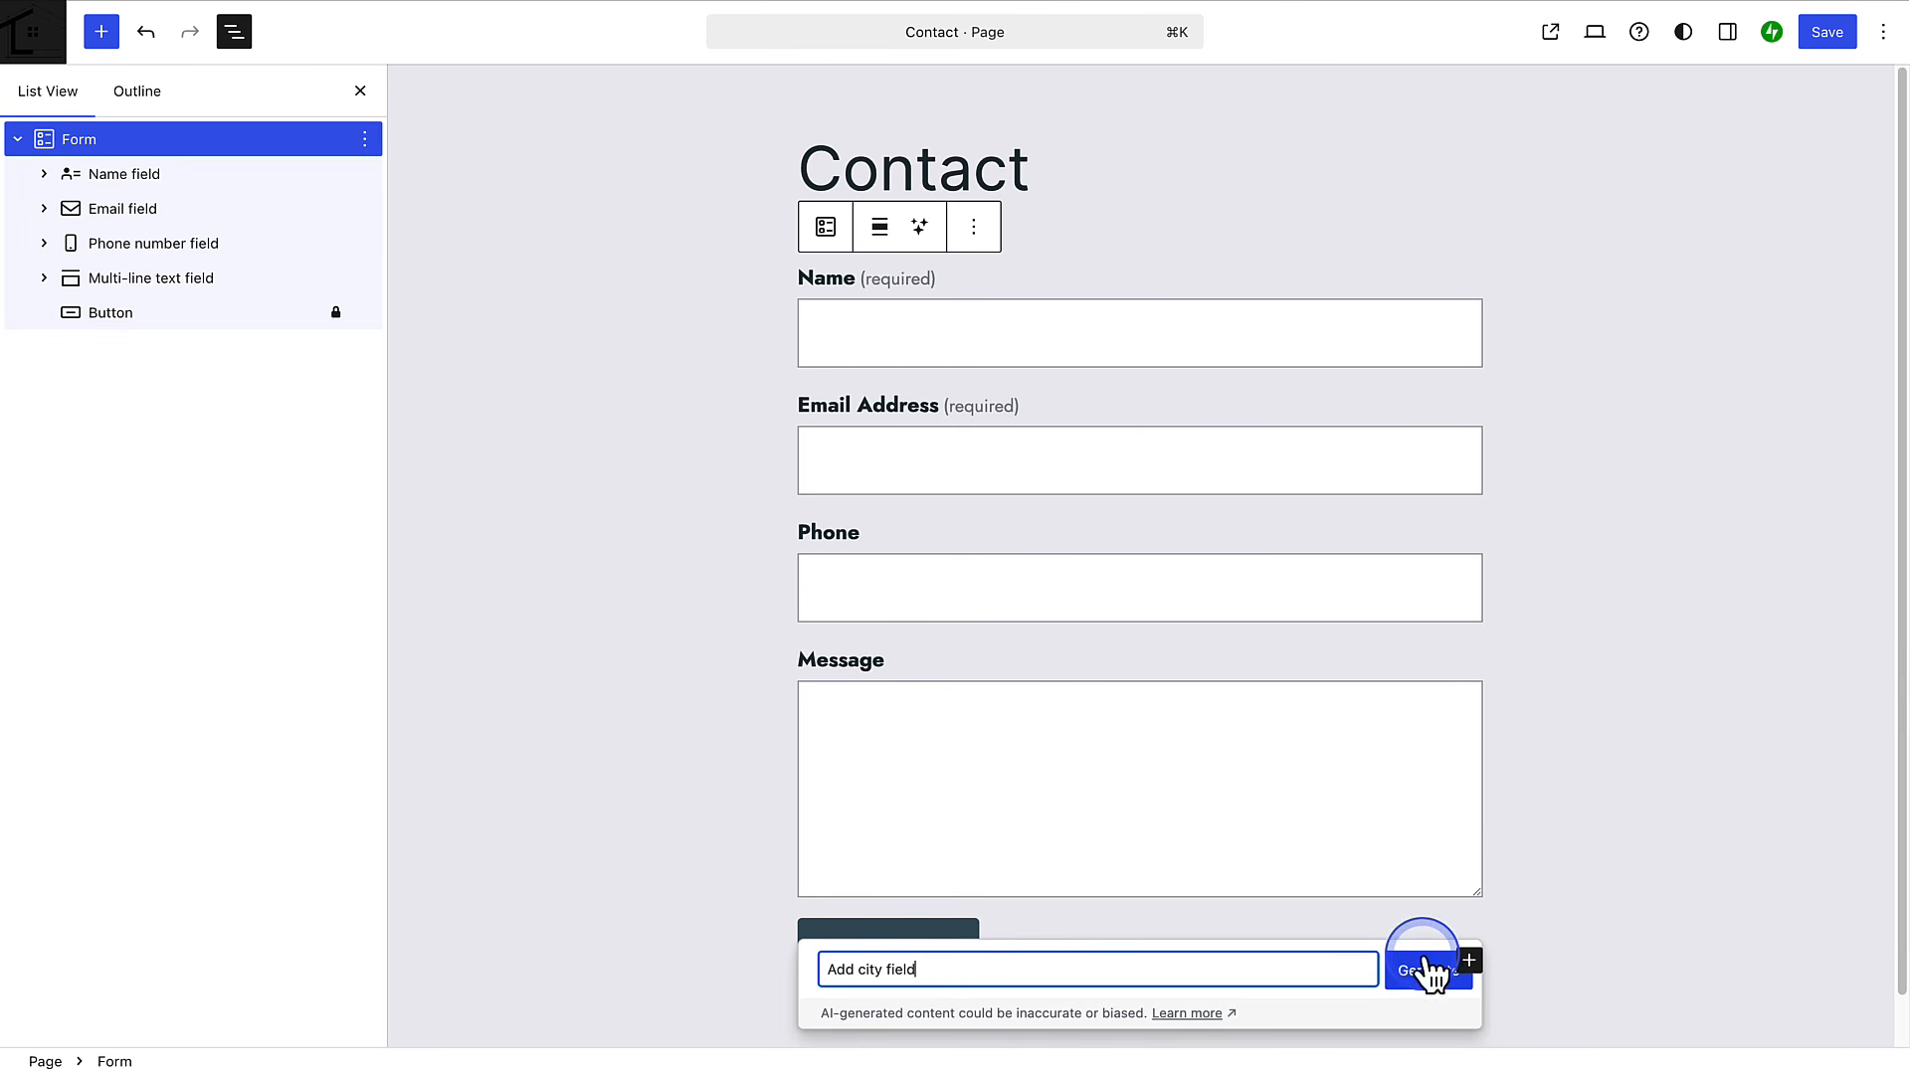
pyautogui.click(1429, 970)
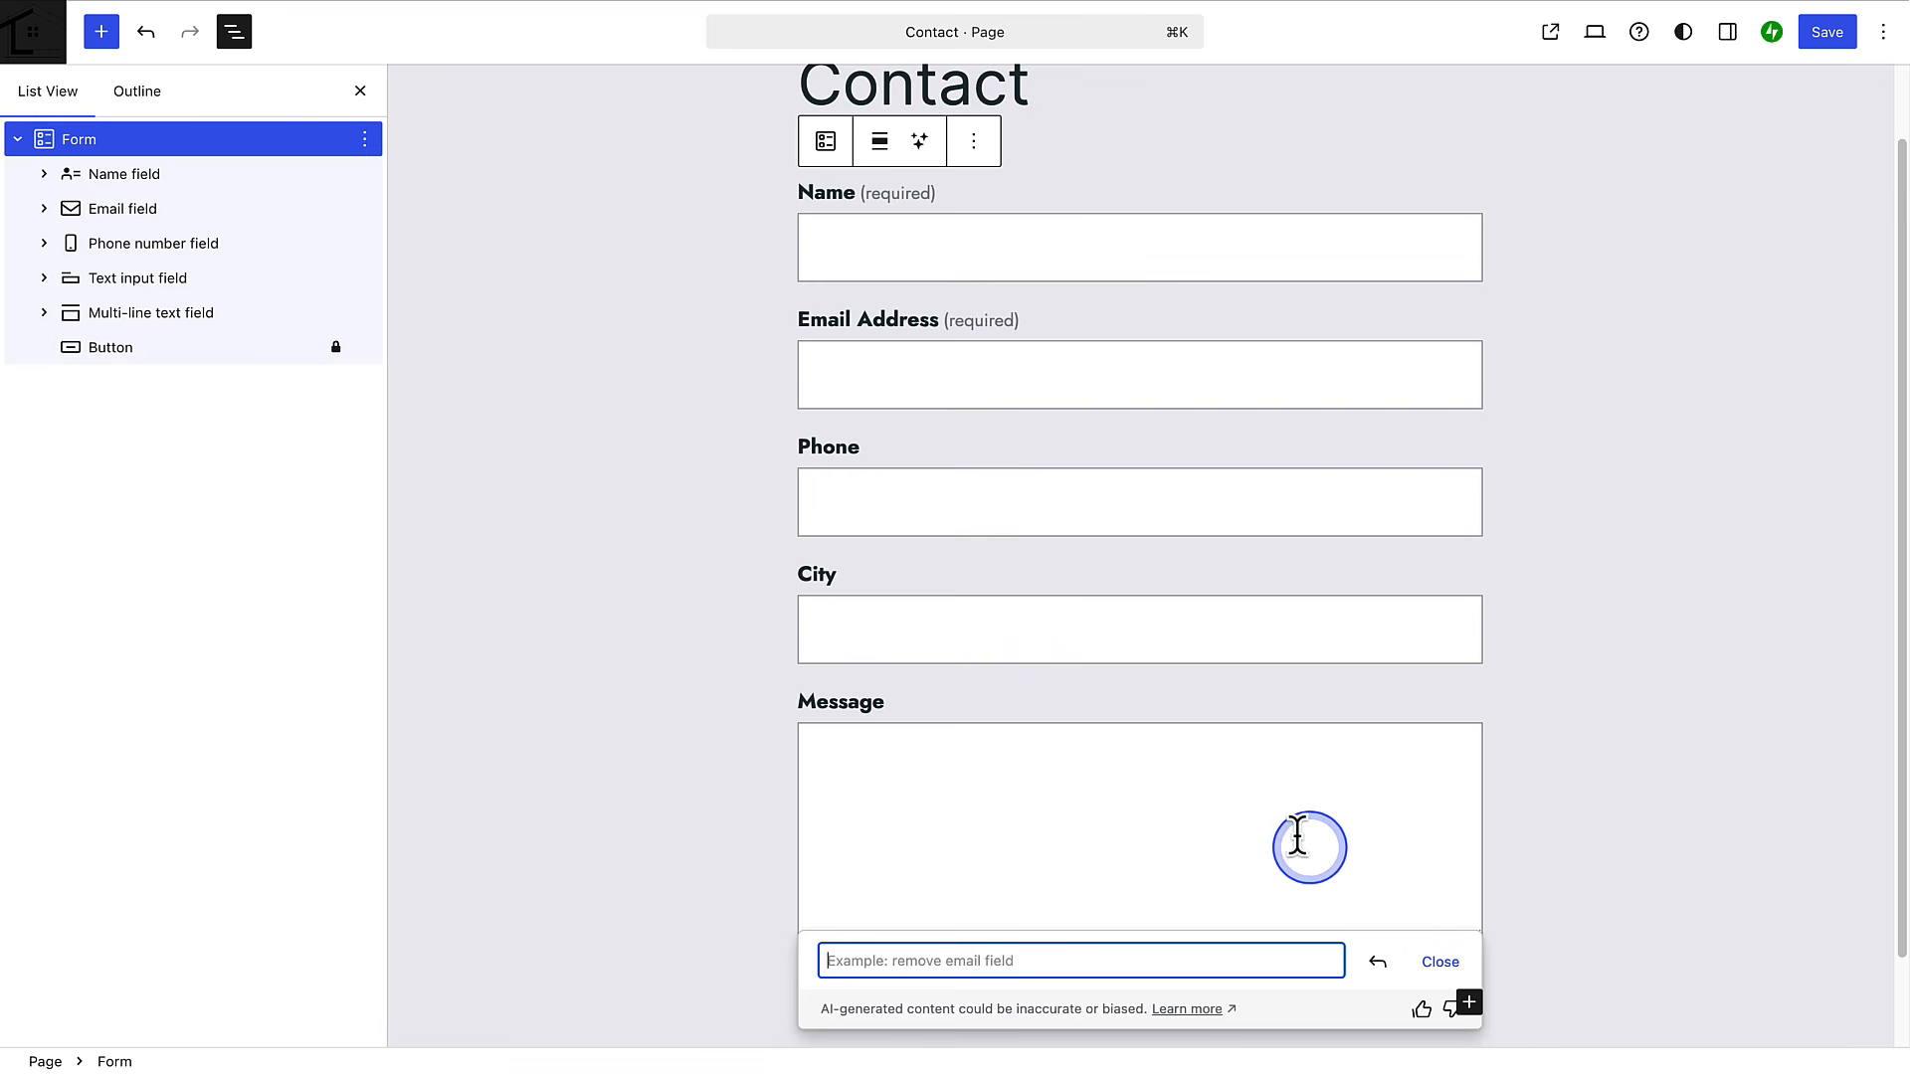
# Step: Delete the City text input field from the form
pyautogui.click(266, 289)
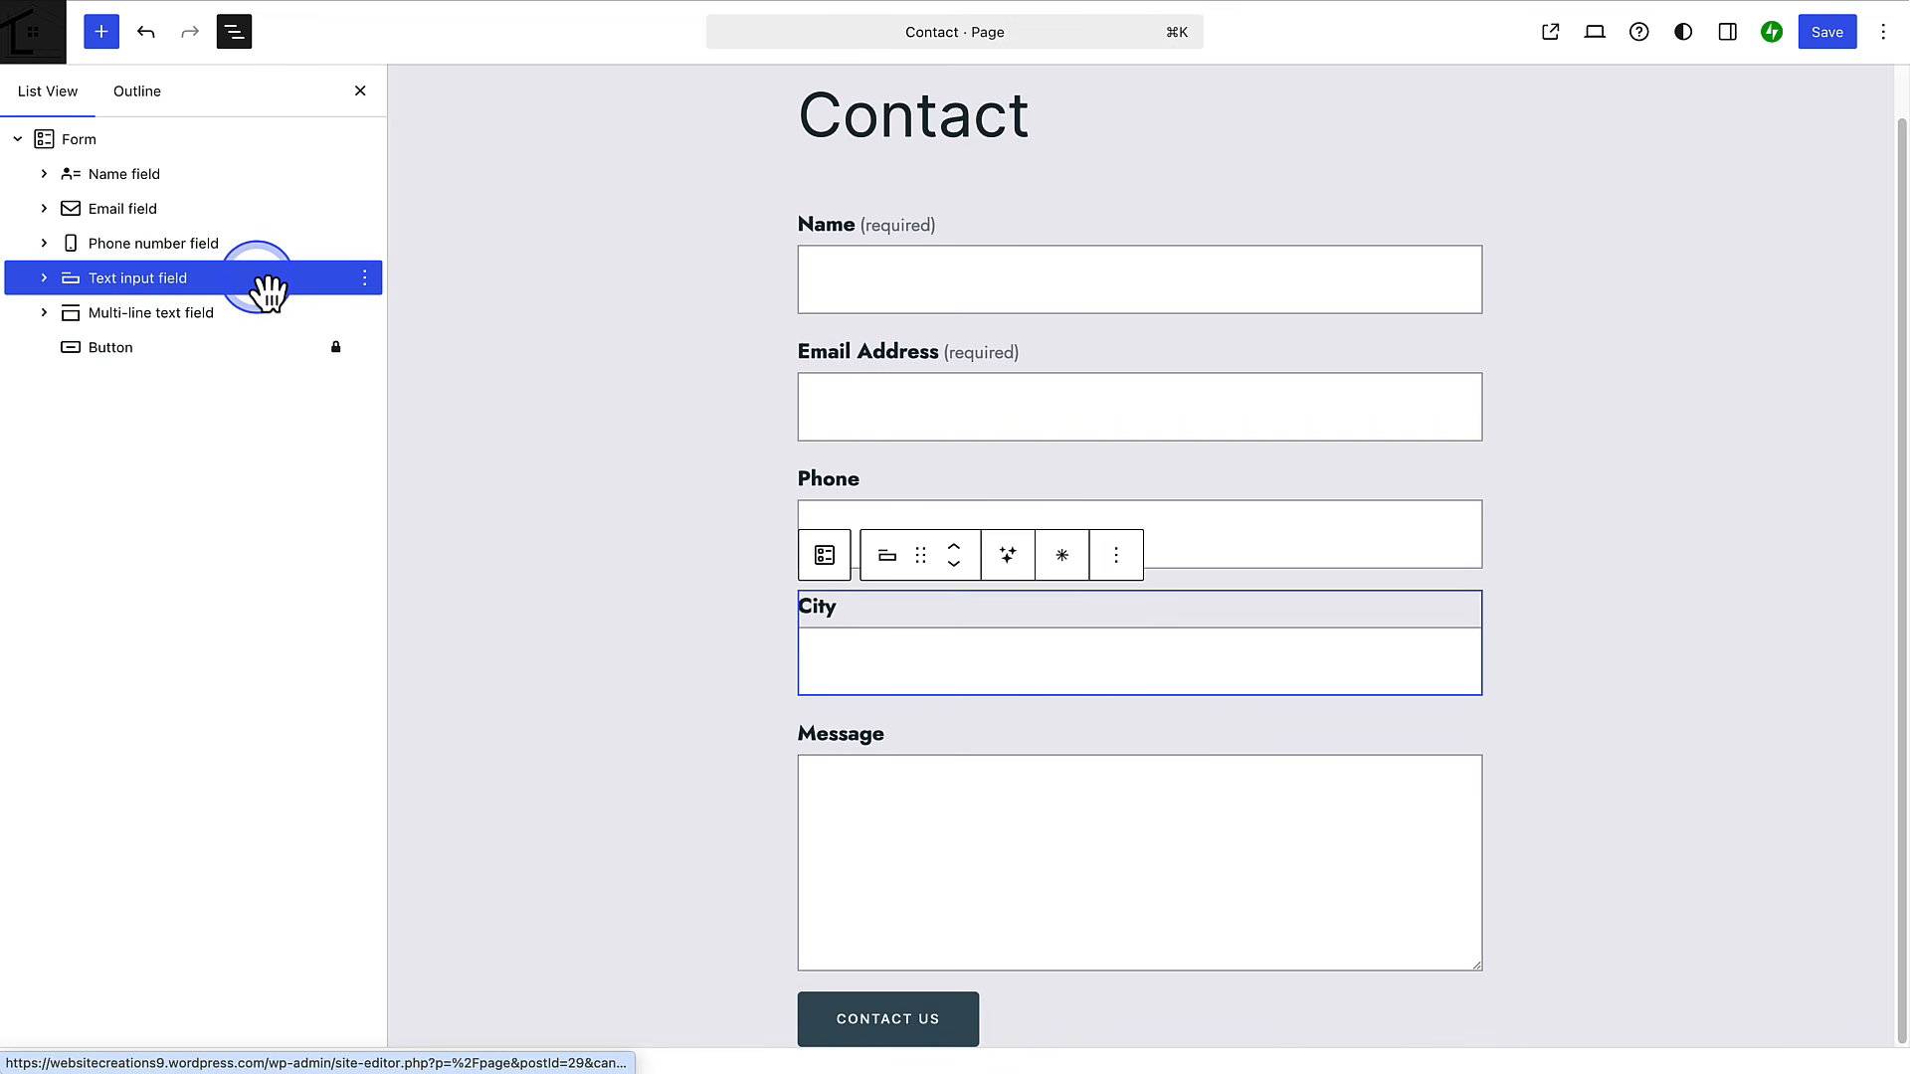
pyautogui.click(364, 278)
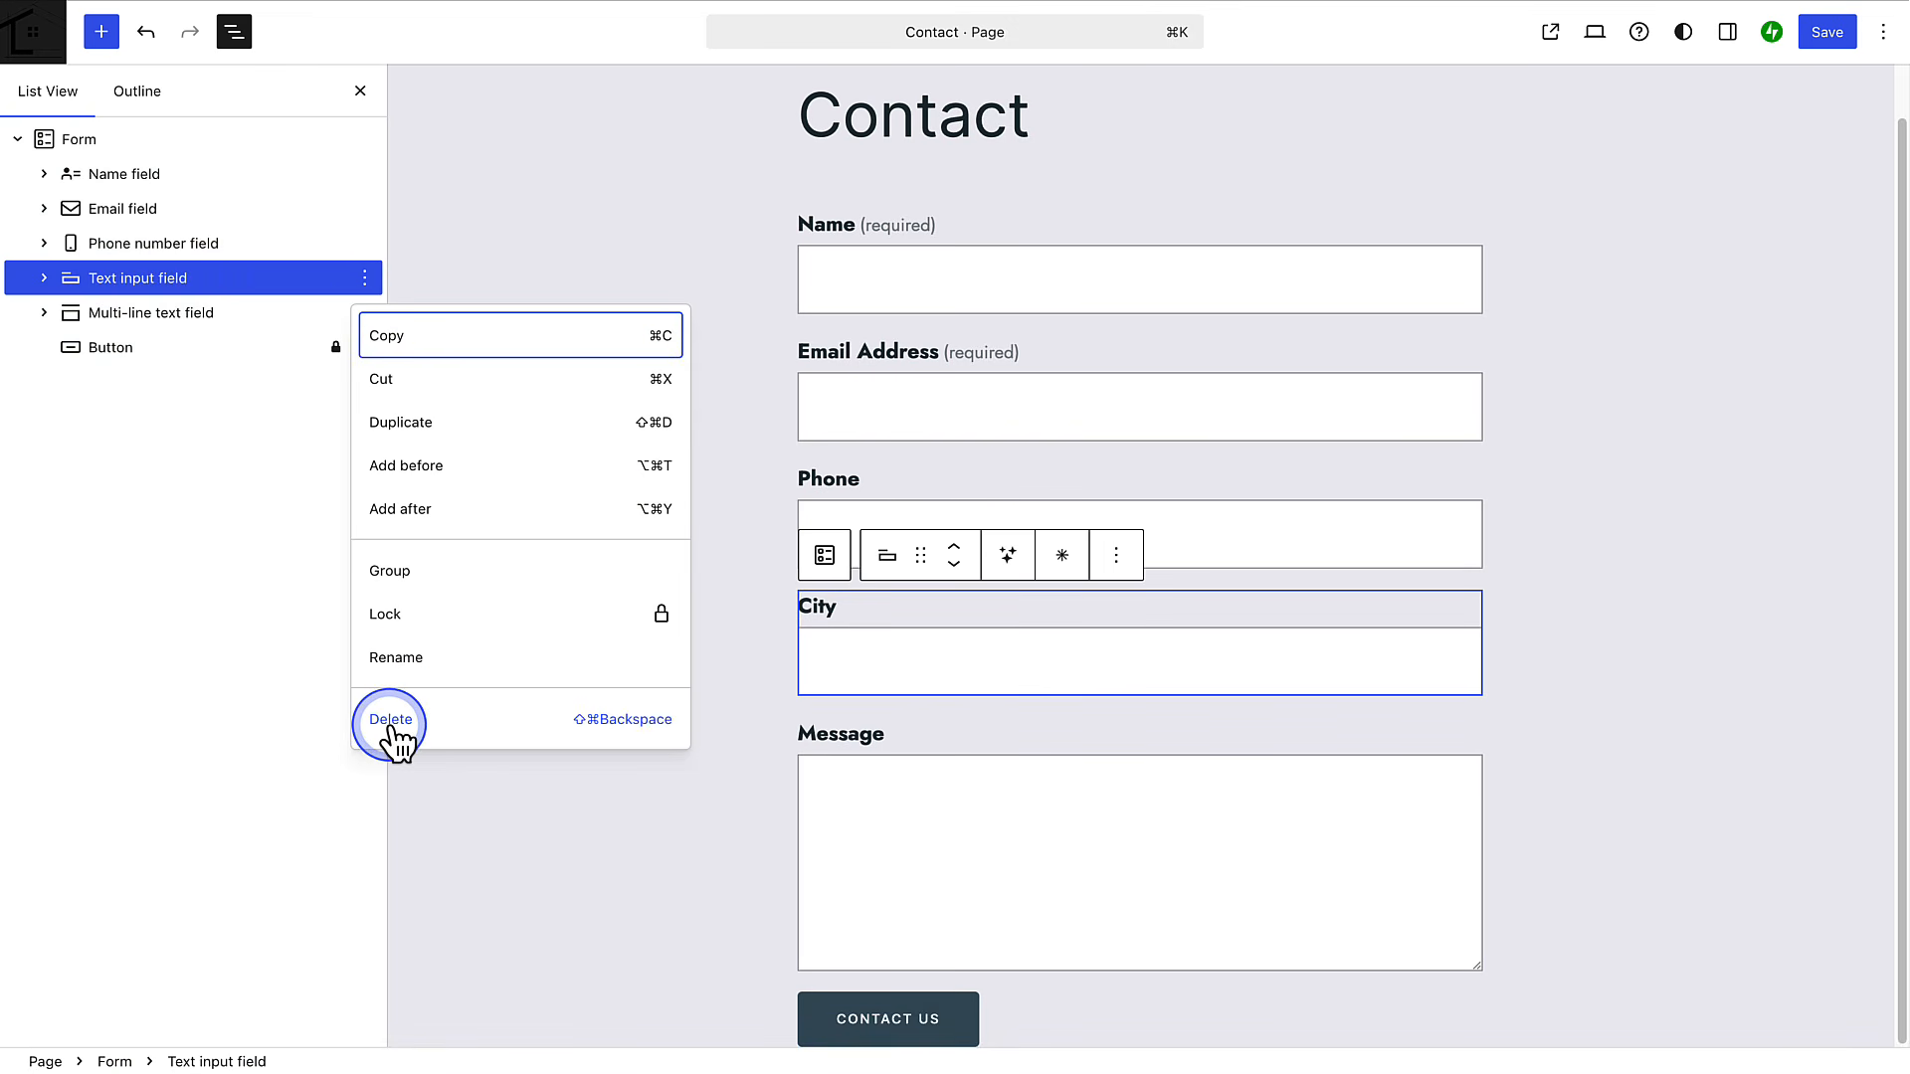
pyautogui.click(391, 721)
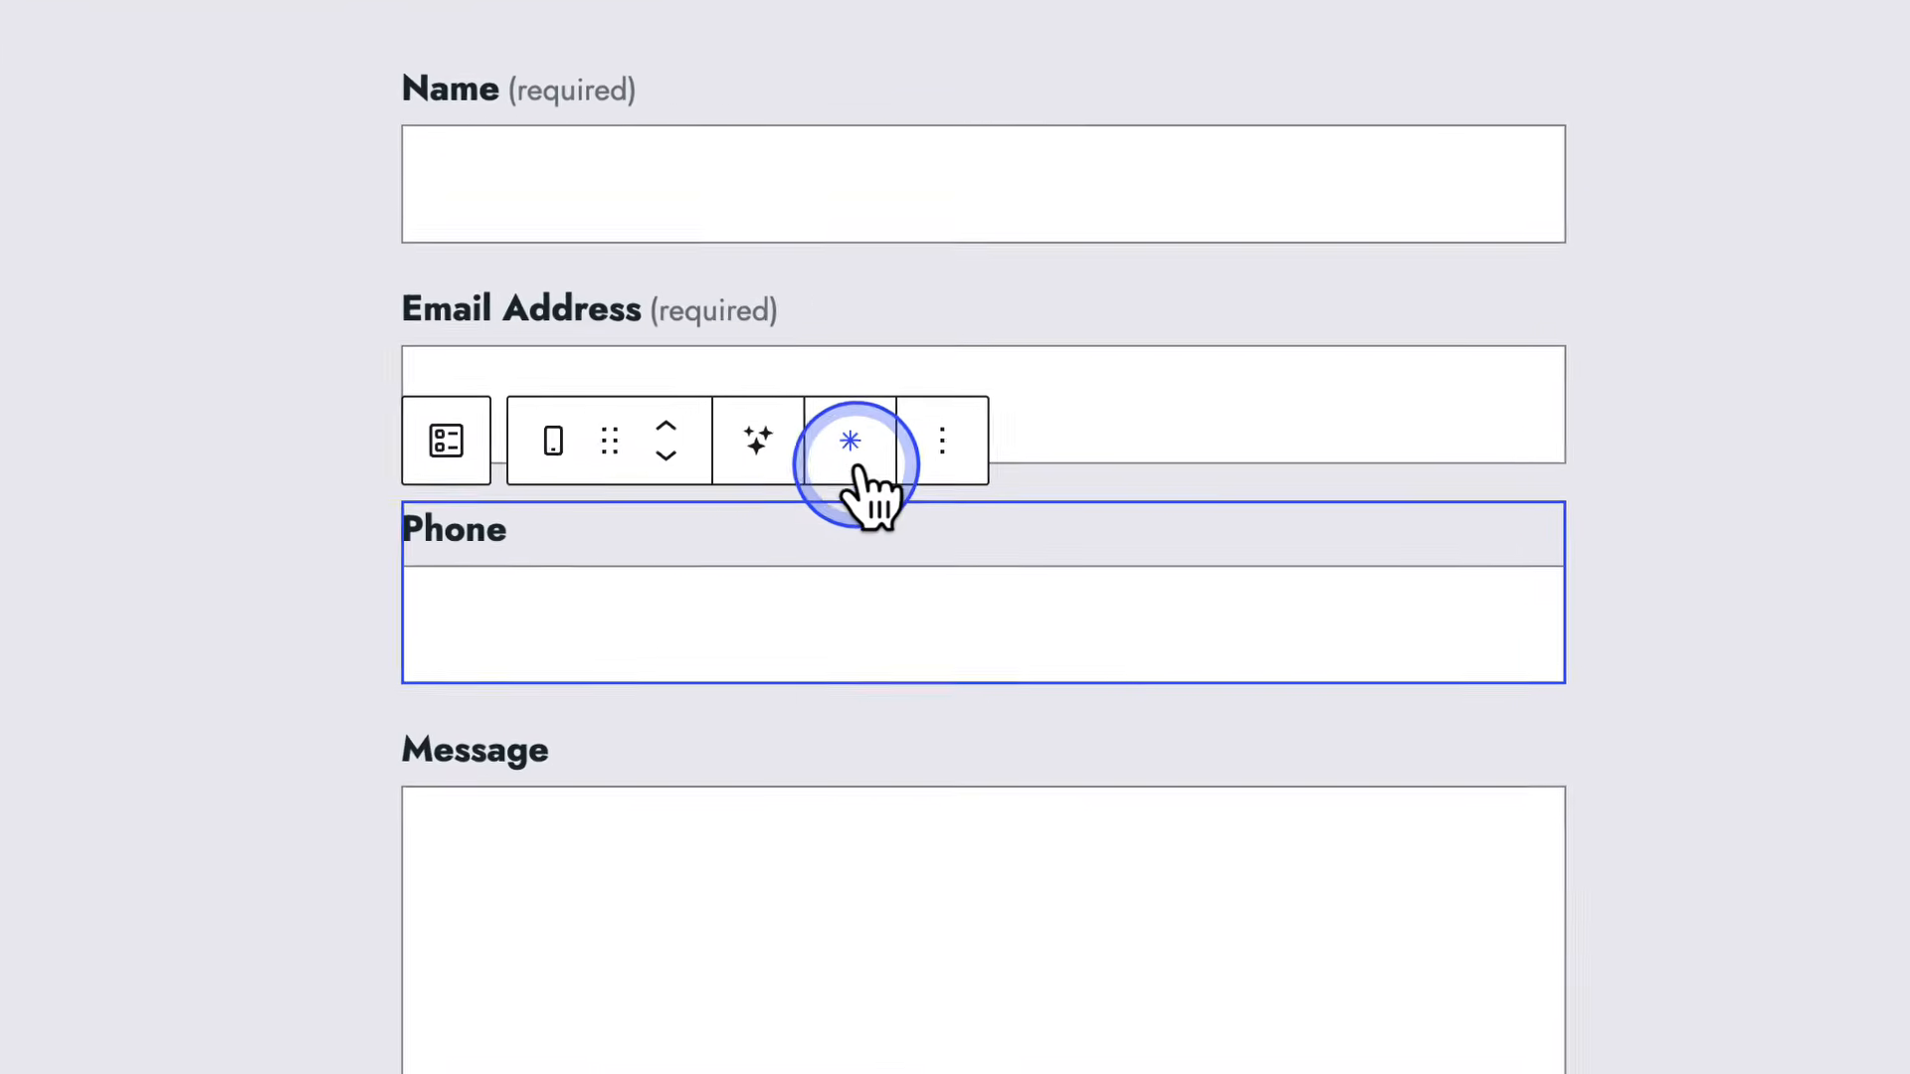
# Step: Make the Phone field required
pyautogui.click(820, 438)
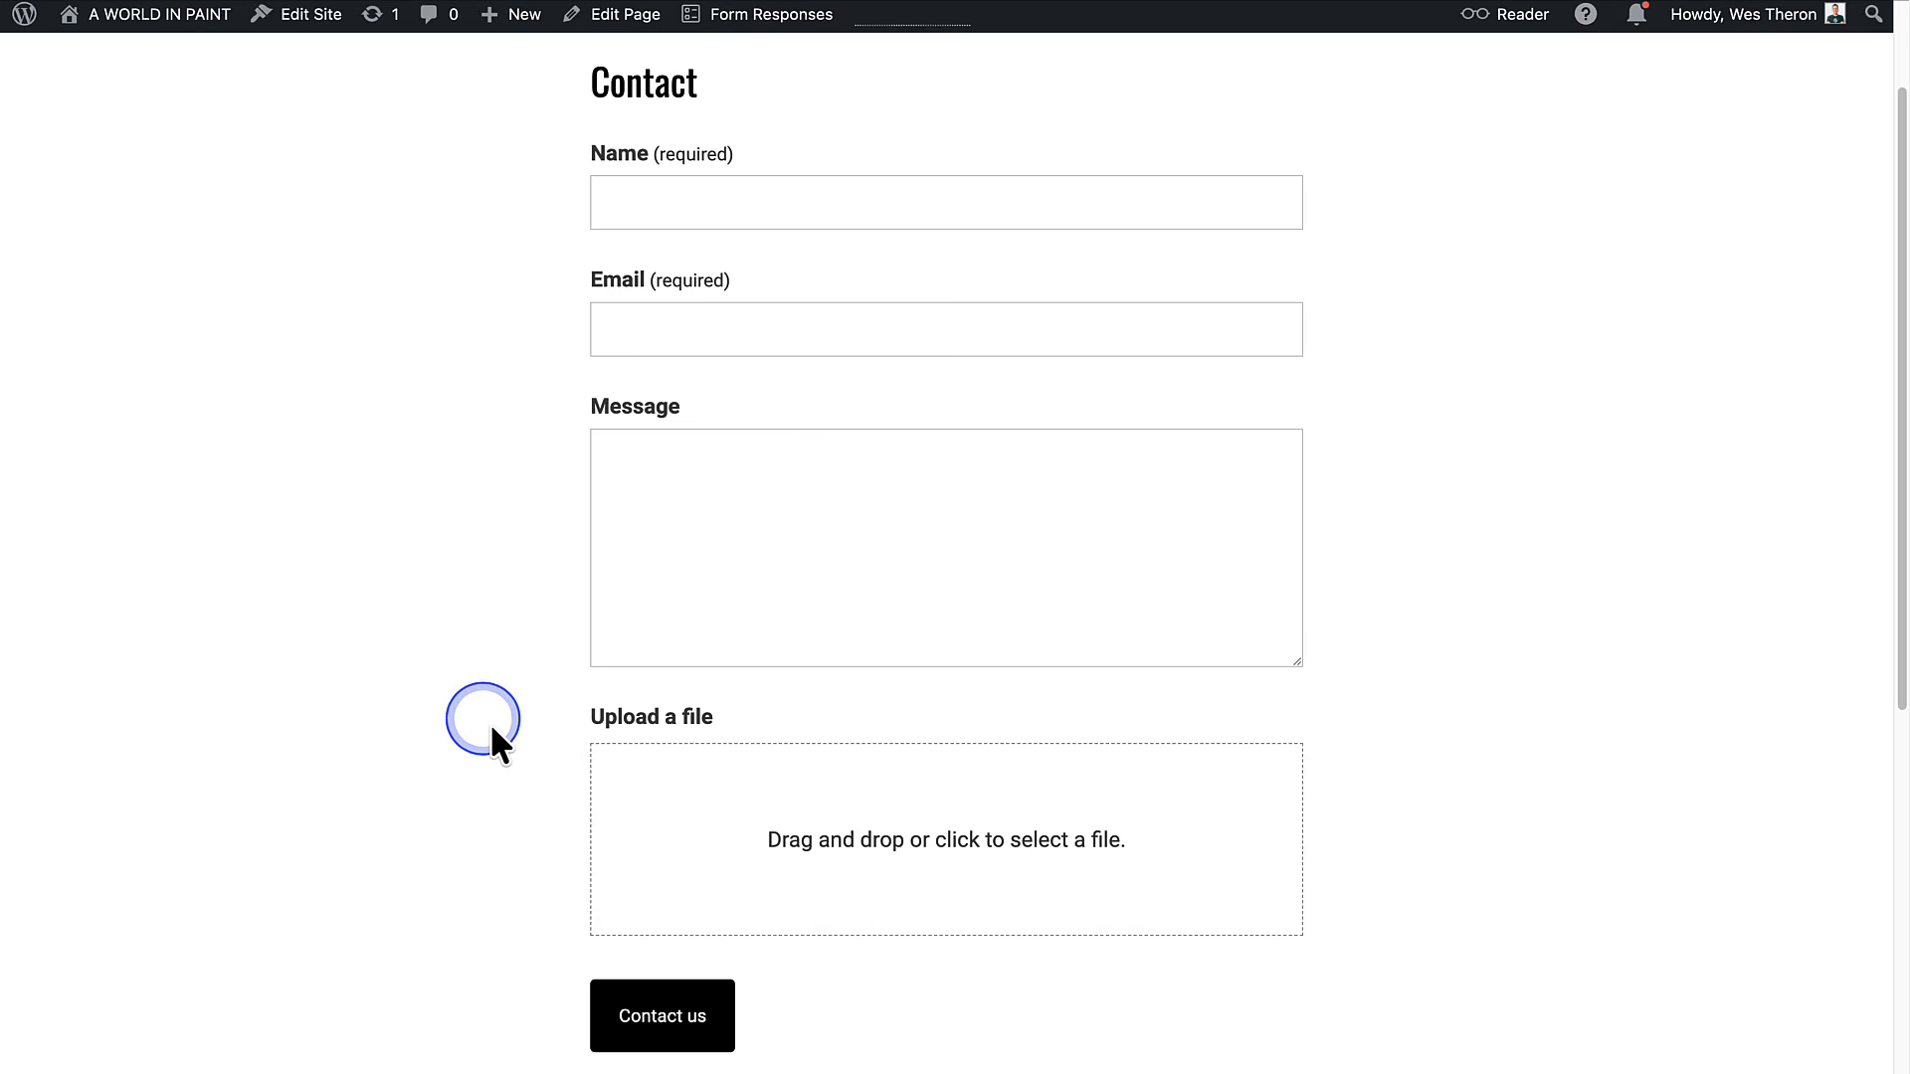
pyautogui.click(866, 854)
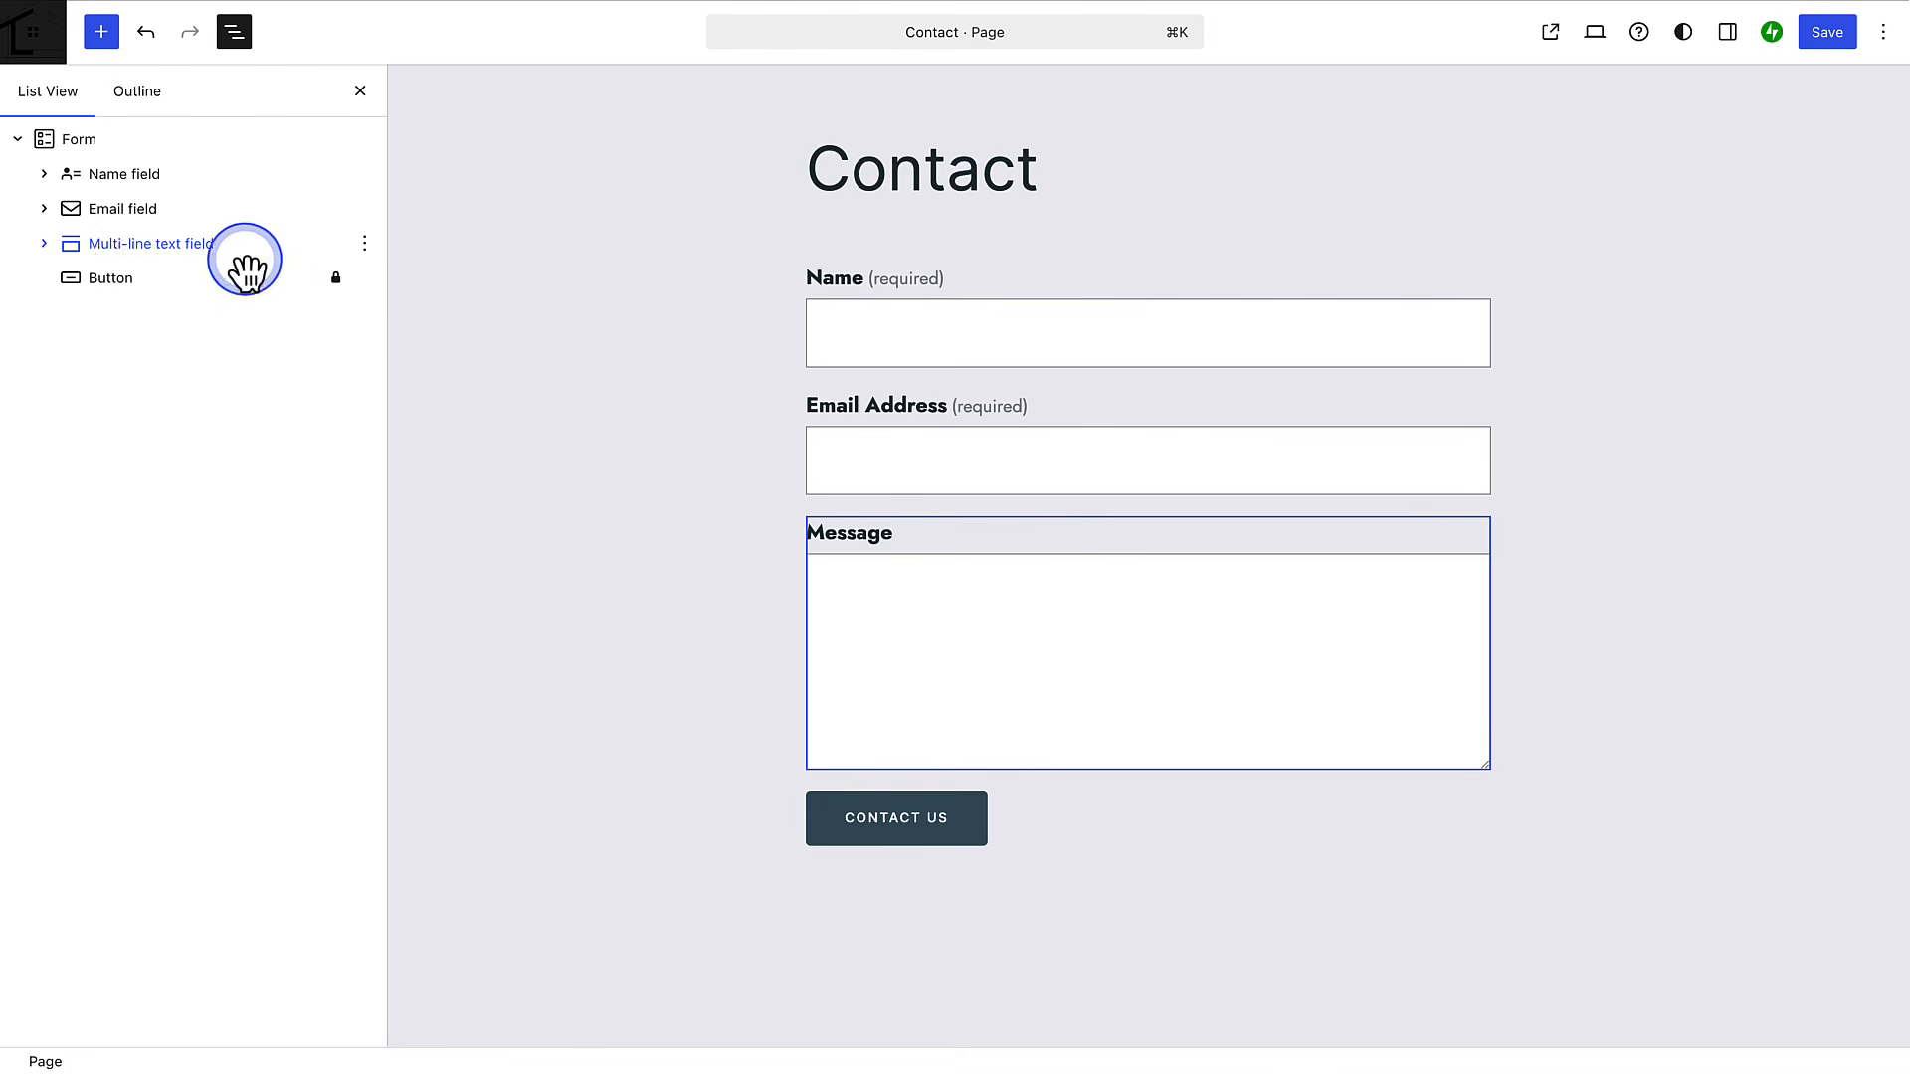
# Step: Insert a File upload field directly after the Multi-line text field in the contact form
pyautogui.click(129, 246)
pyautogui.click(365, 242)
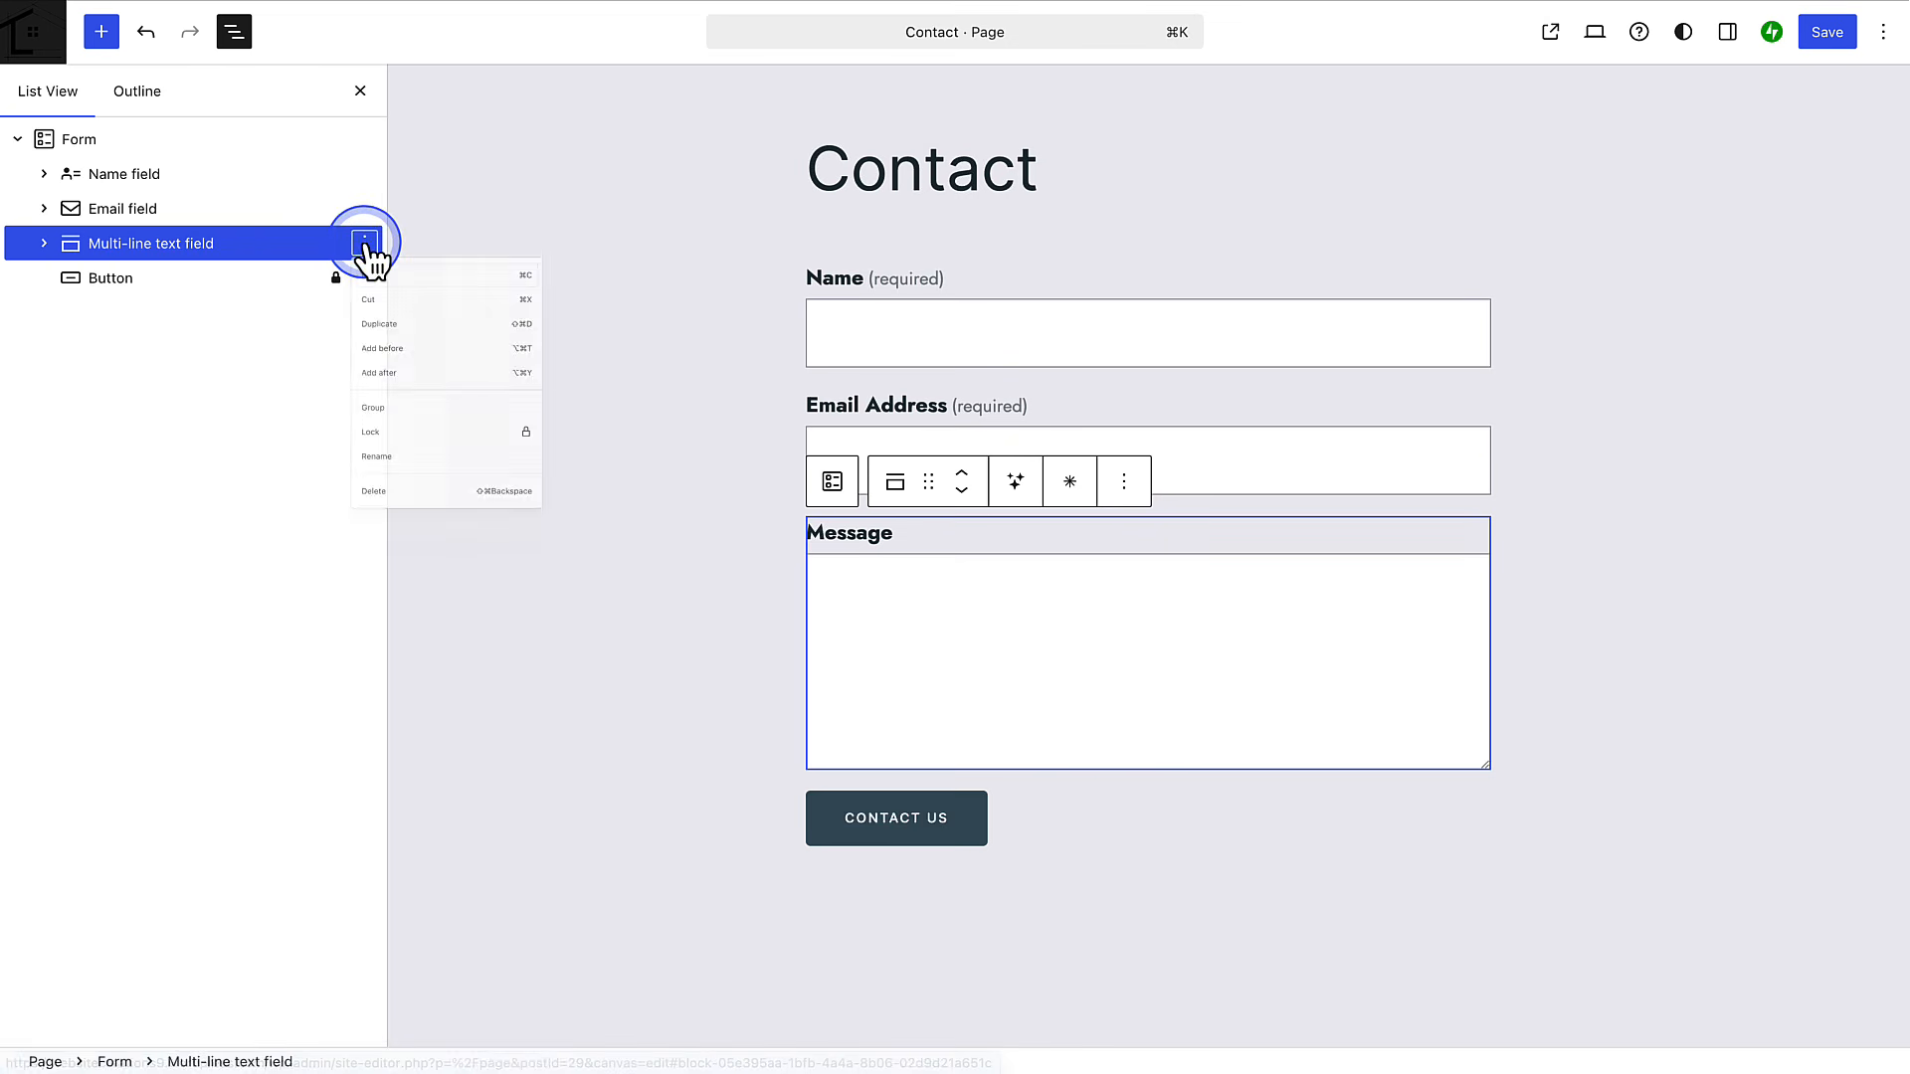
pyautogui.click(382, 473)
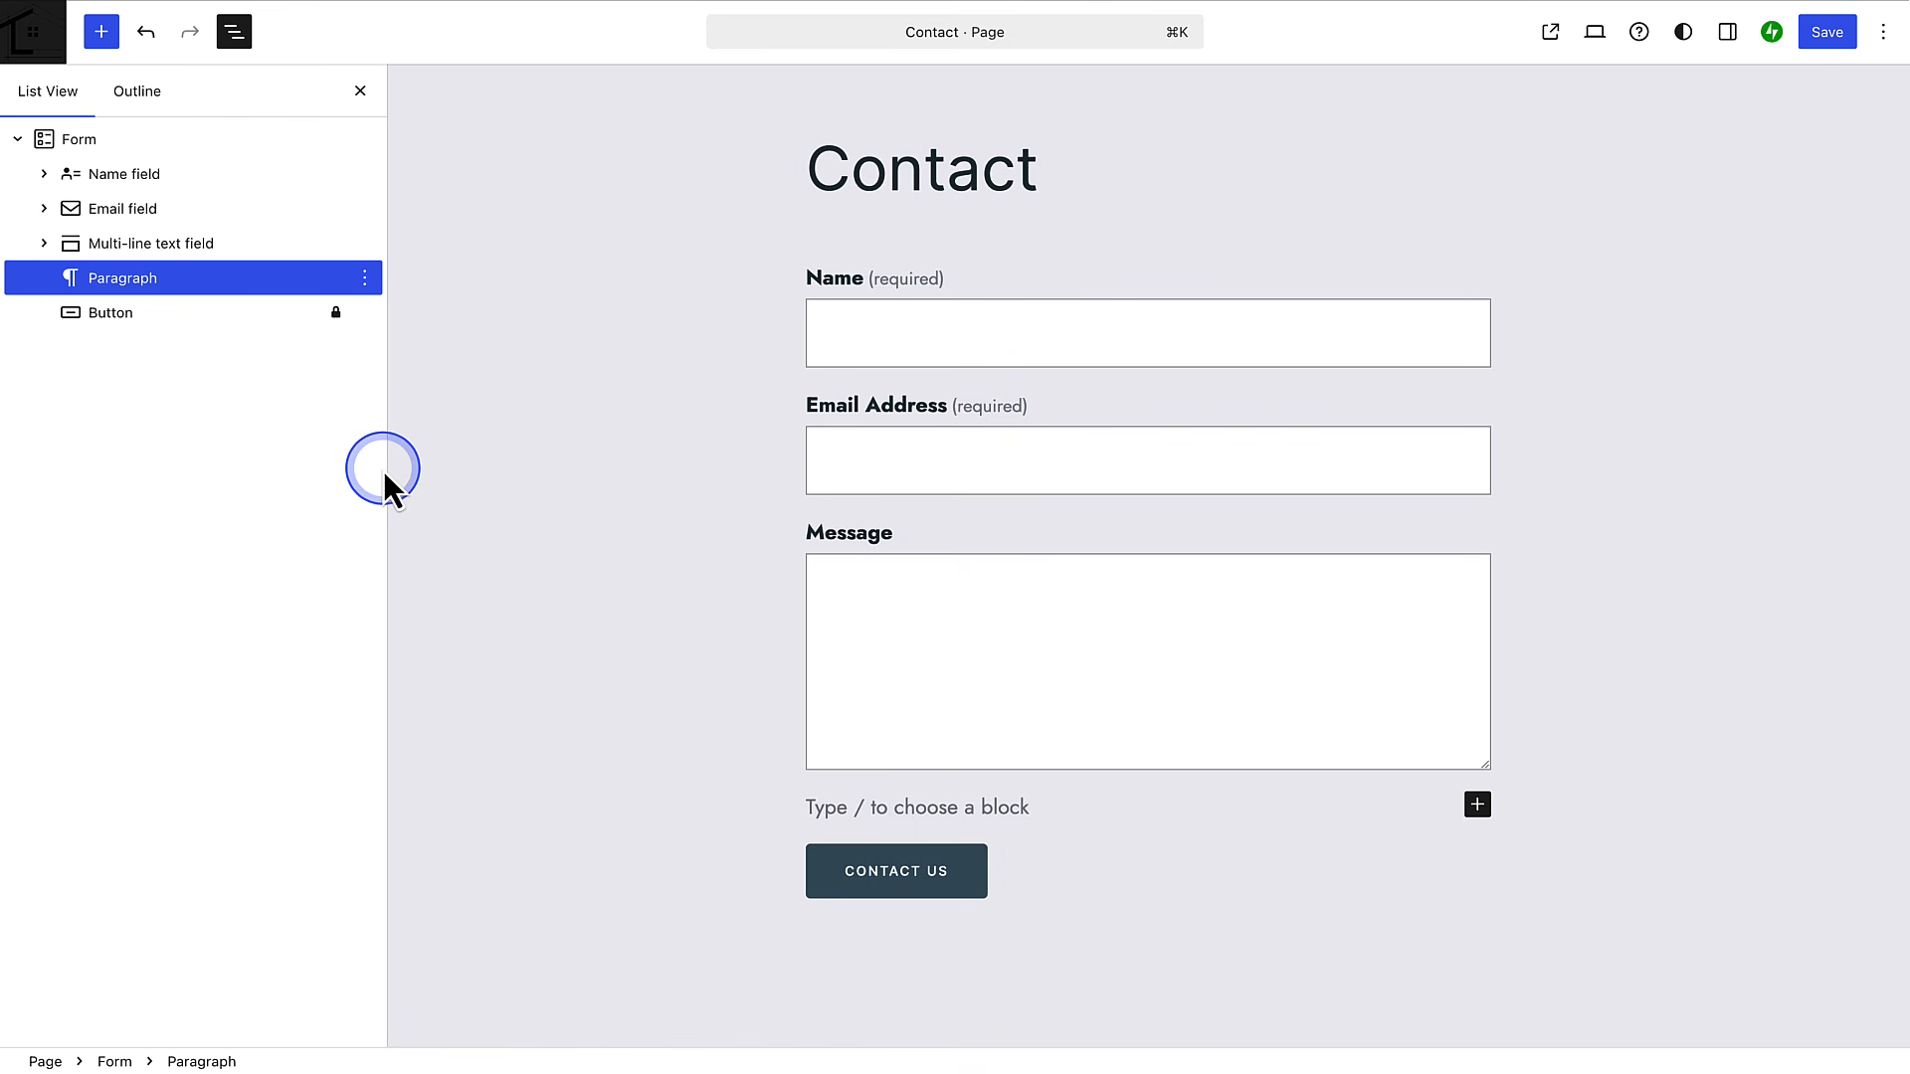
pyautogui.write('/')
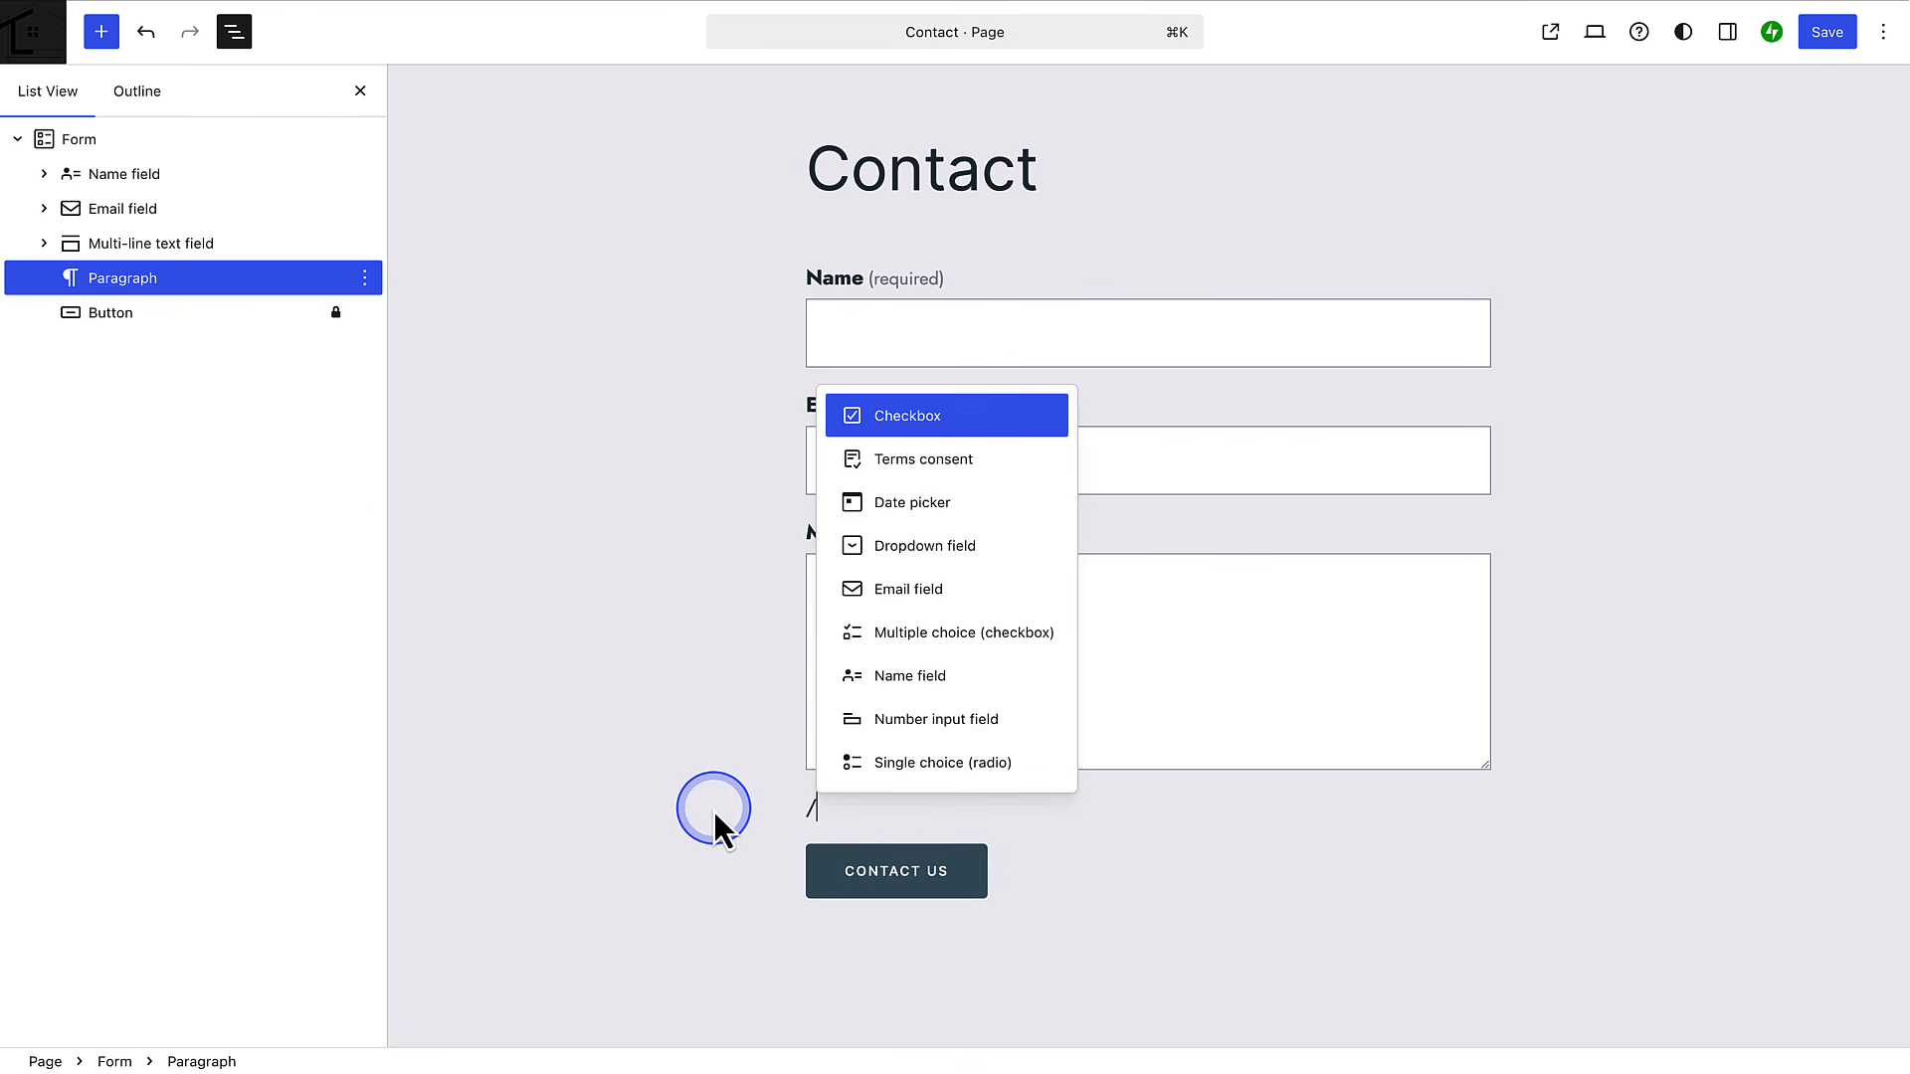
pyautogui.write('Upload')
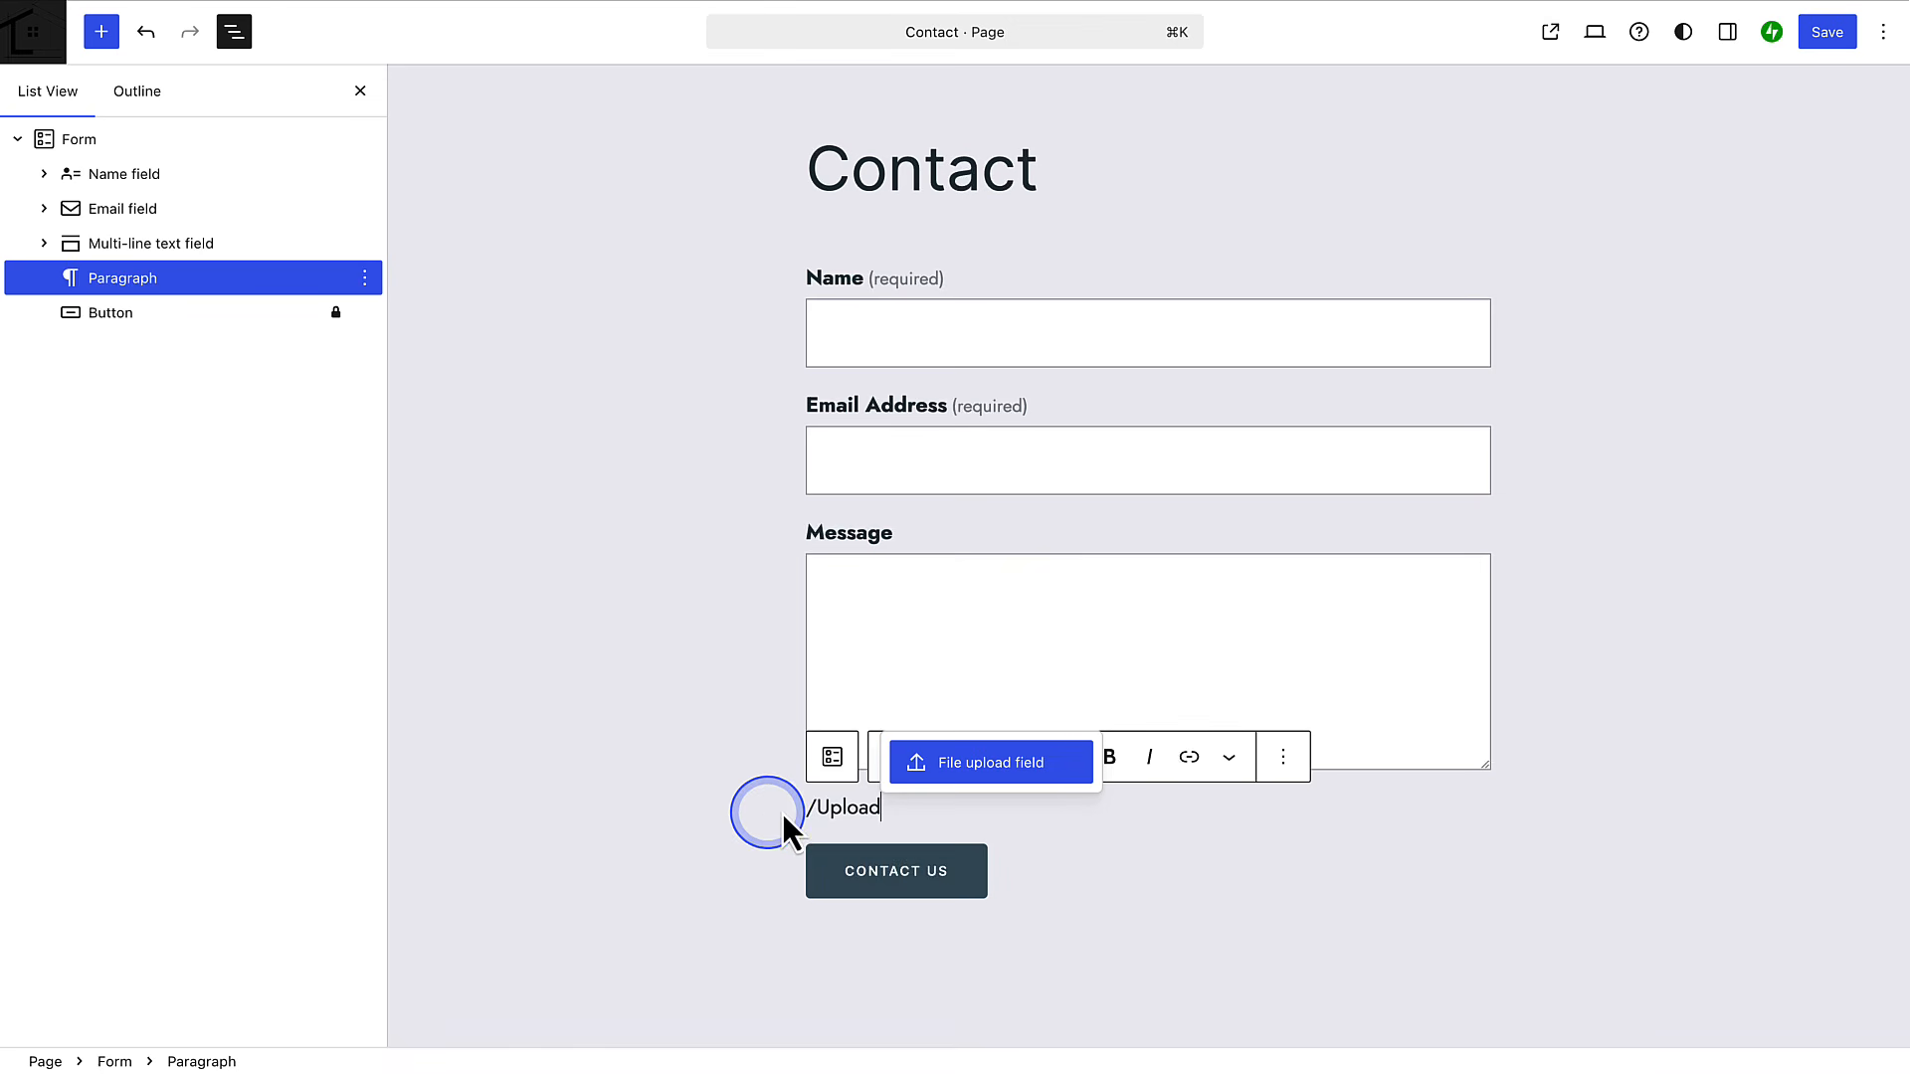
pyautogui.click(962, 776)
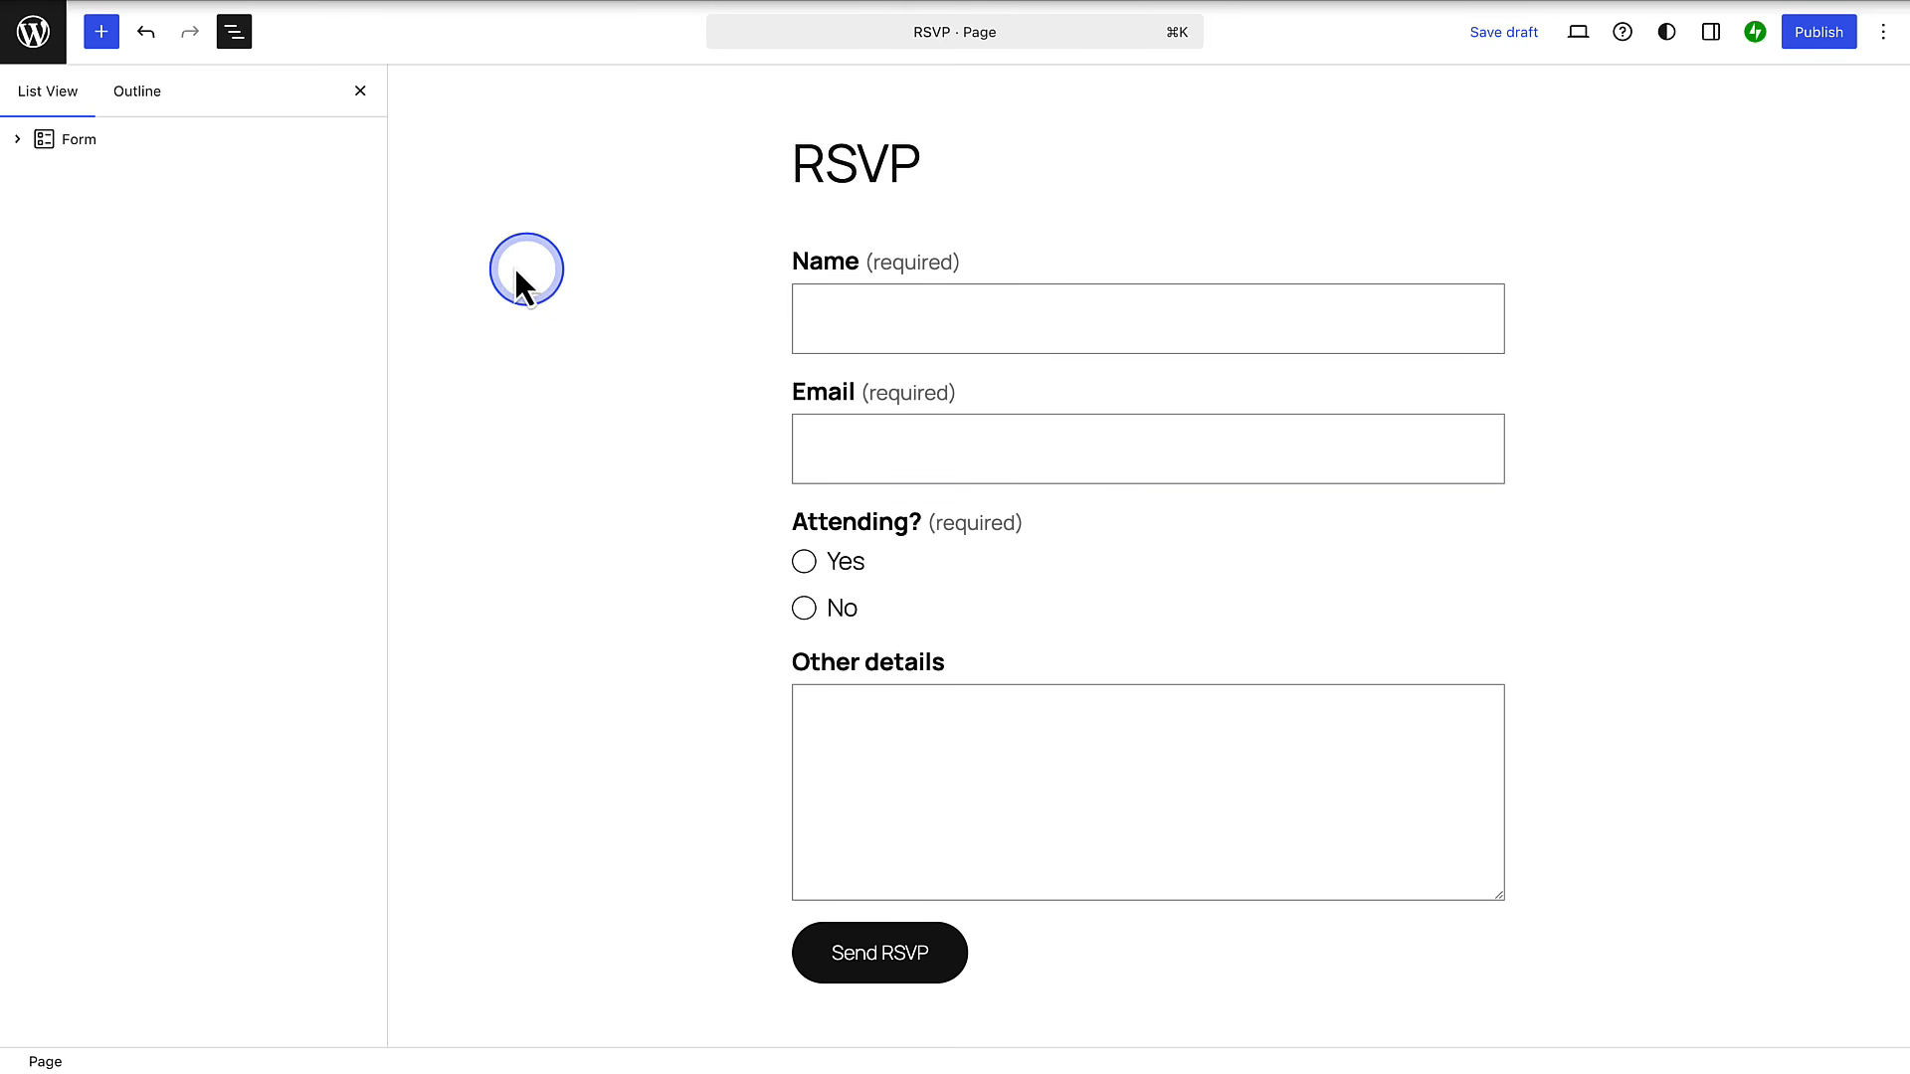
# Step: Try the Animated and Outlined styles on the RSVP page's form and restore the Default style
pyautogui.click(193, 142)
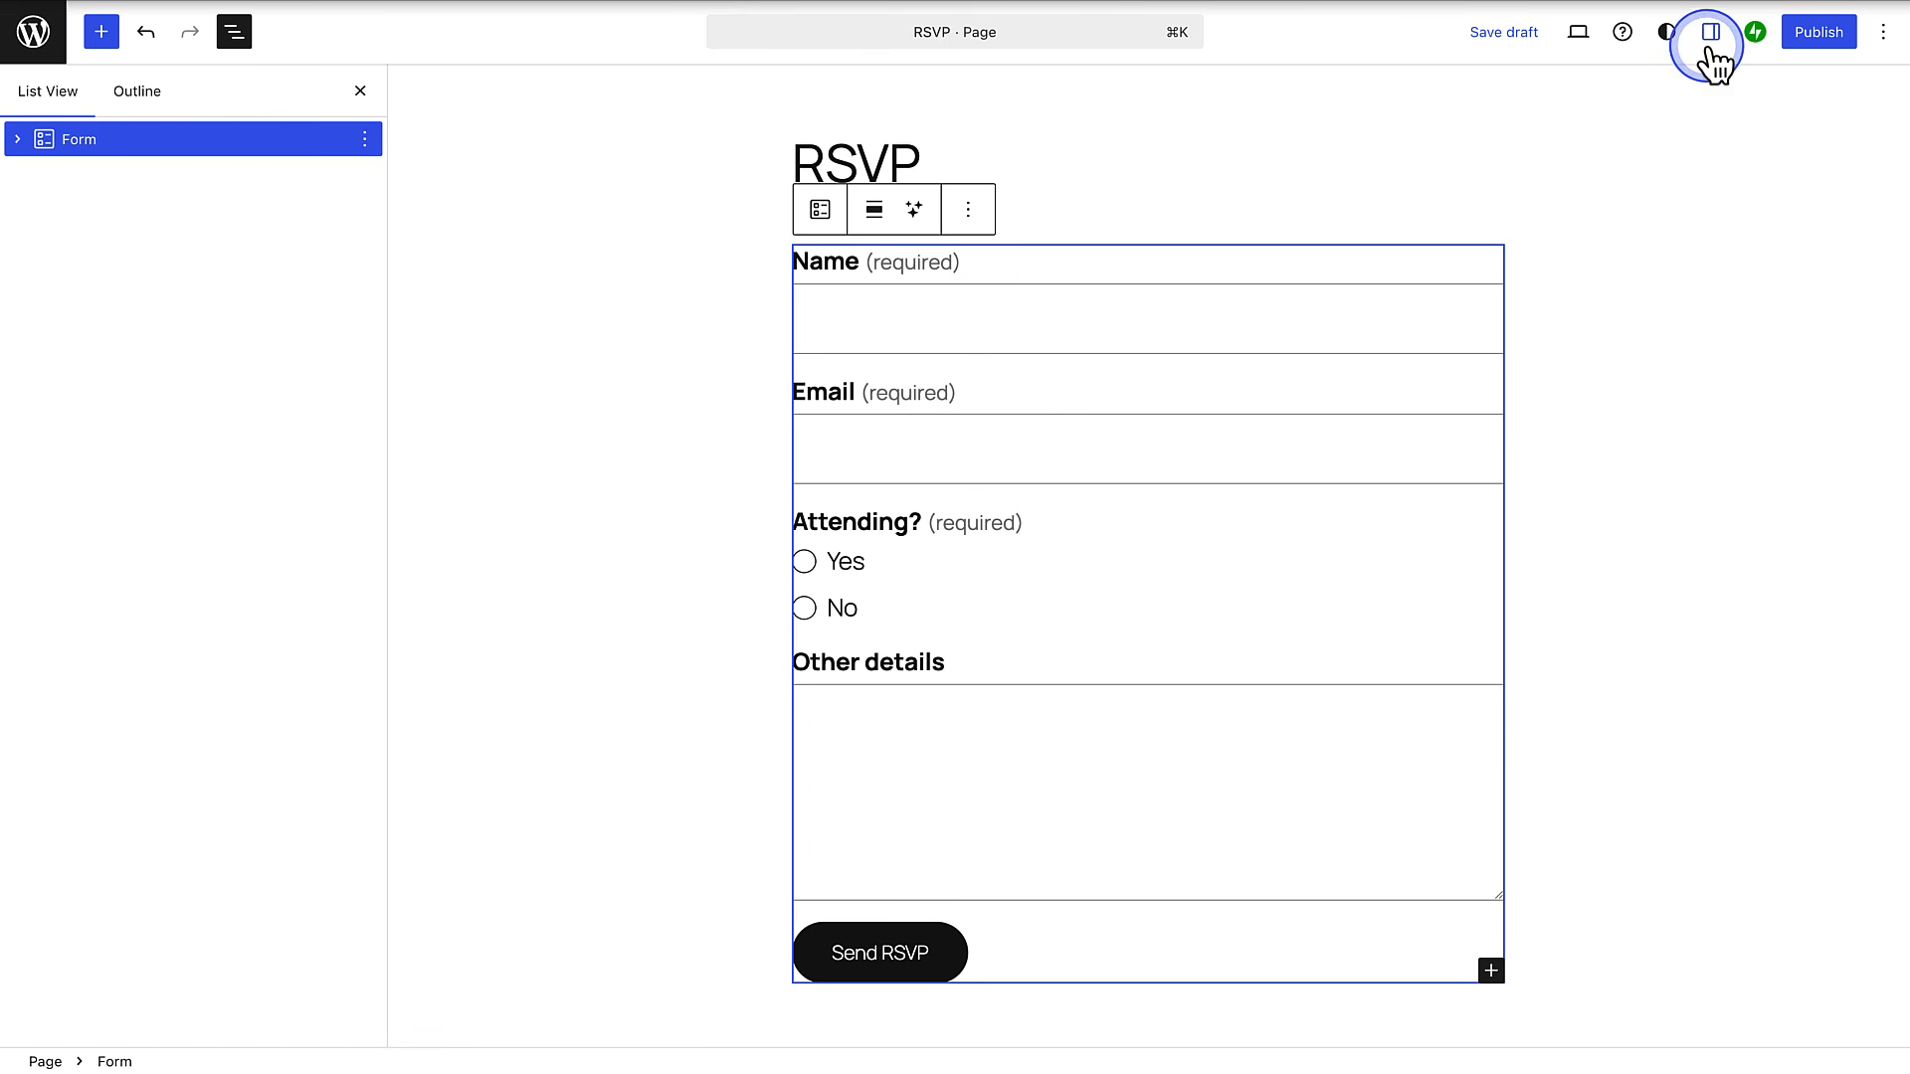
pyautogui.click(1712, 38)
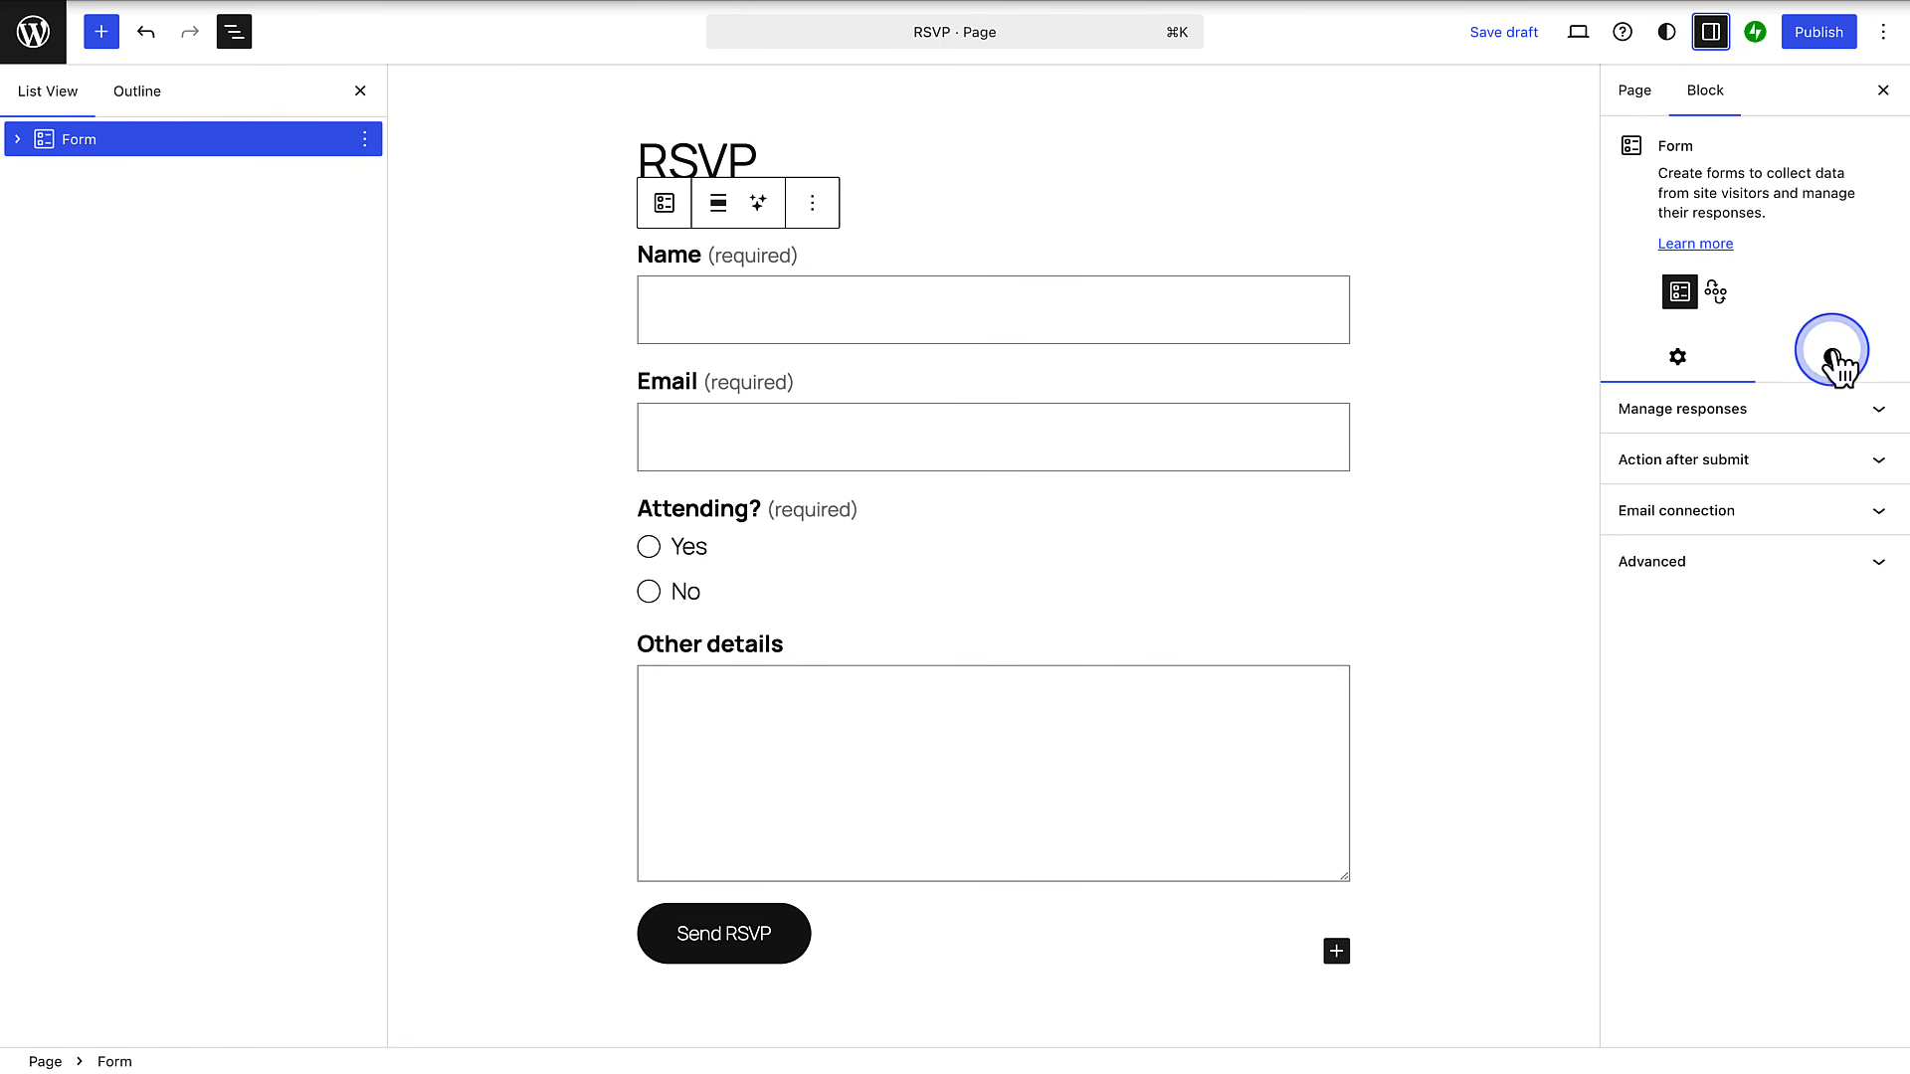
pyautogui.click(1832, 356)
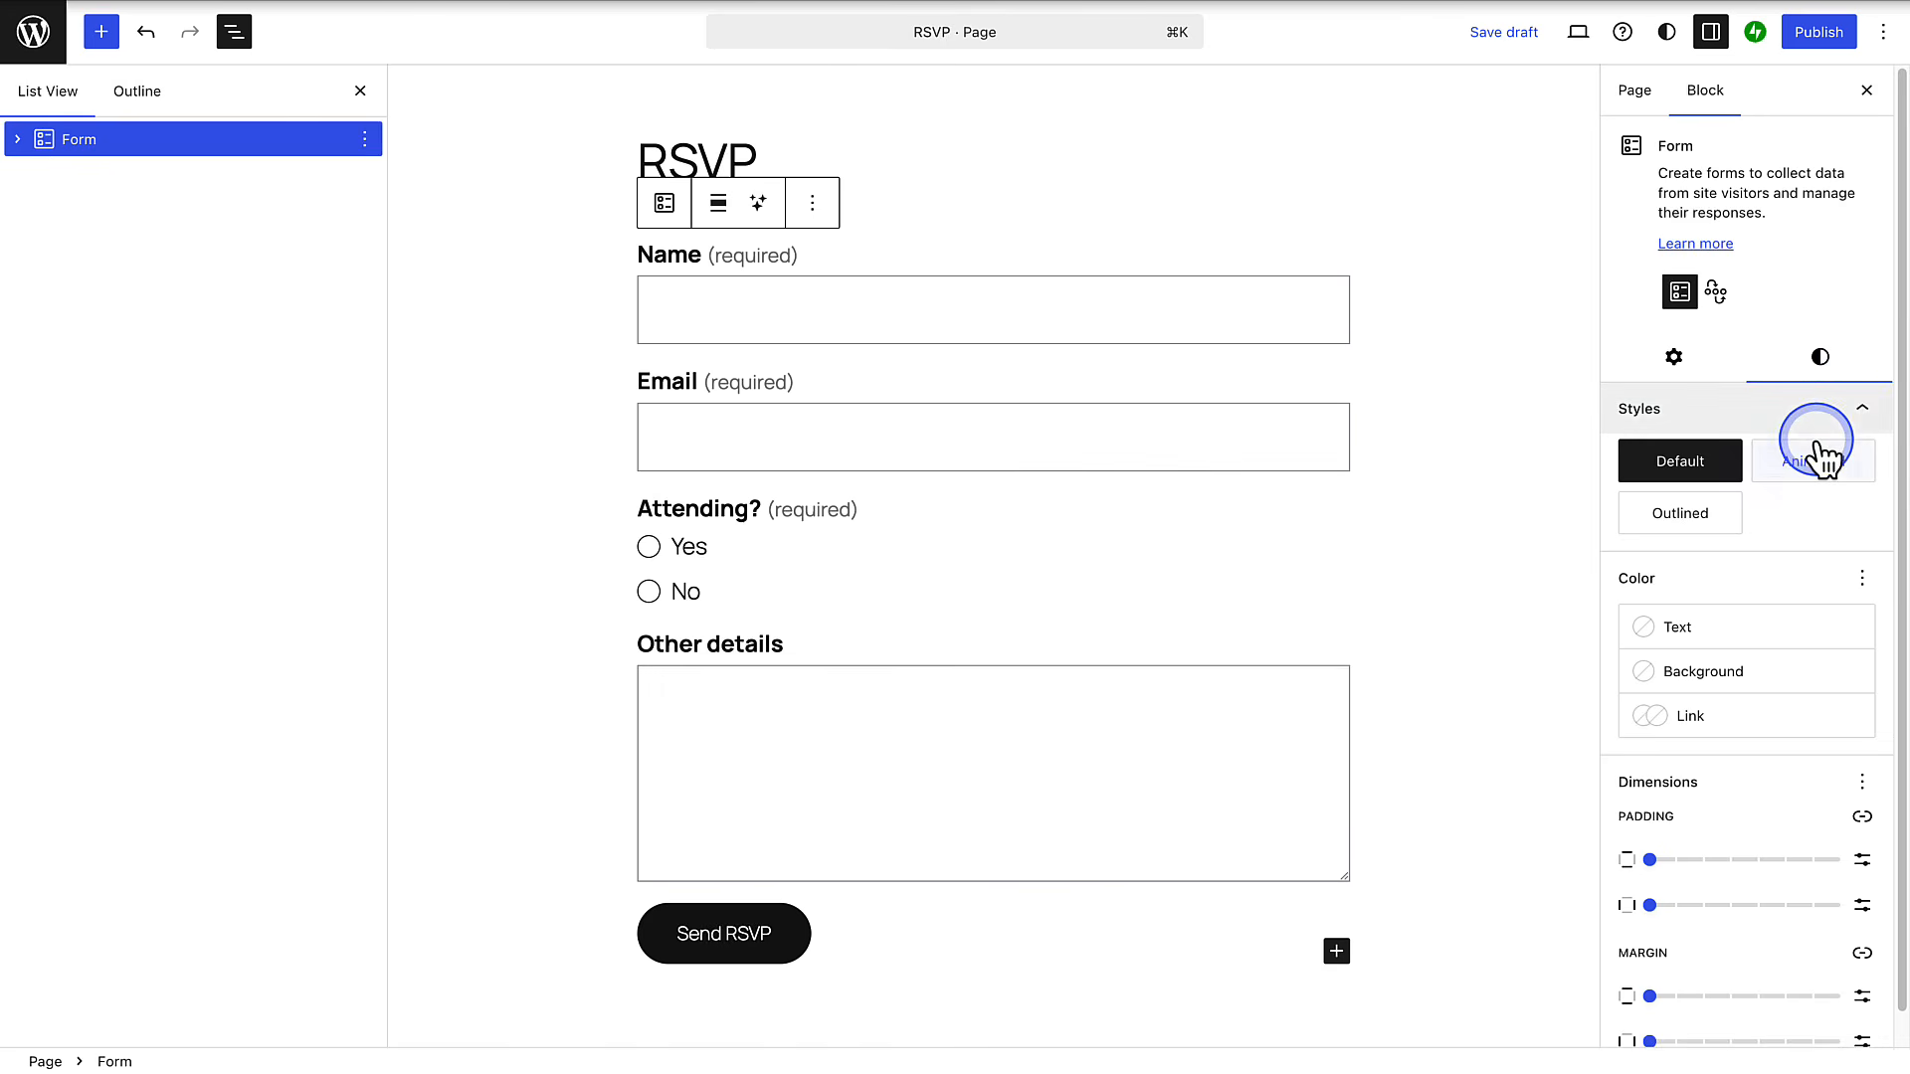
pyautogui.click(1808, 470)
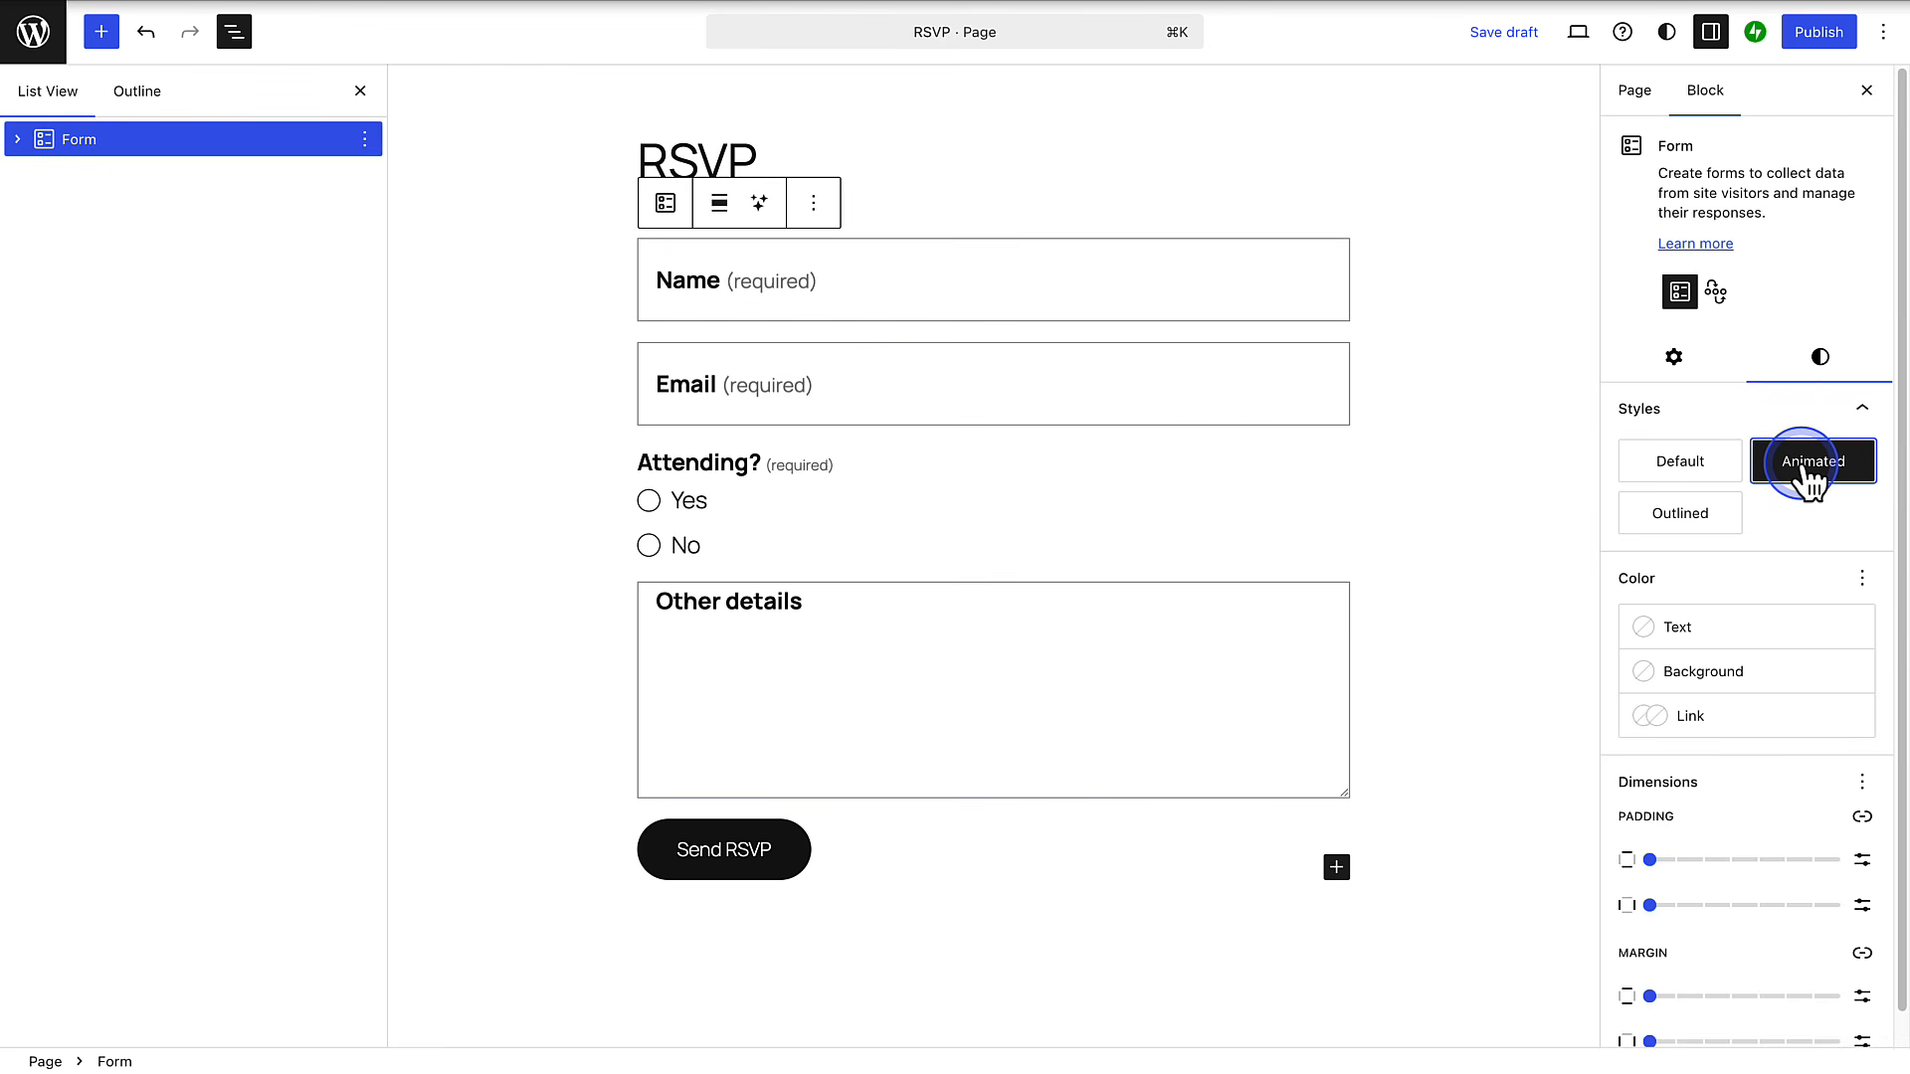
pyautogui.click(1681, 518)
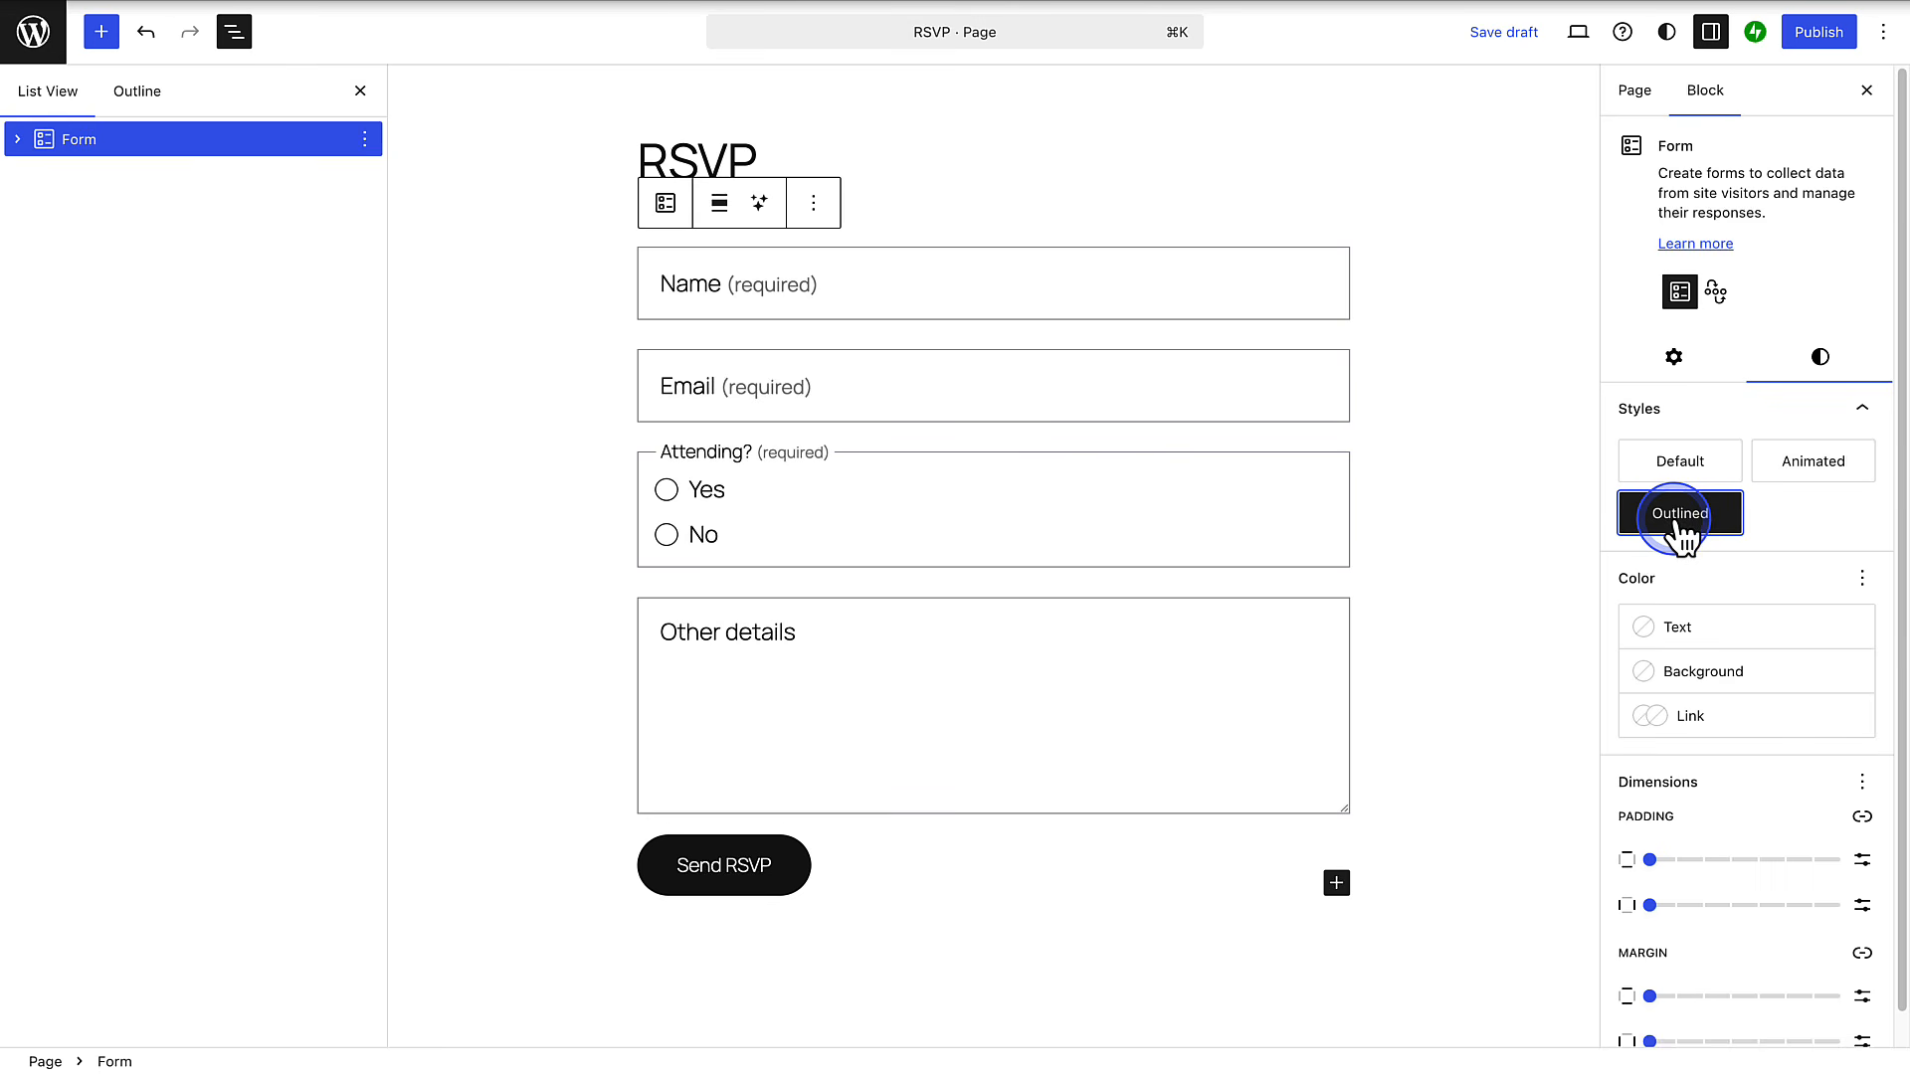
pyautogui.click(1680, 464)
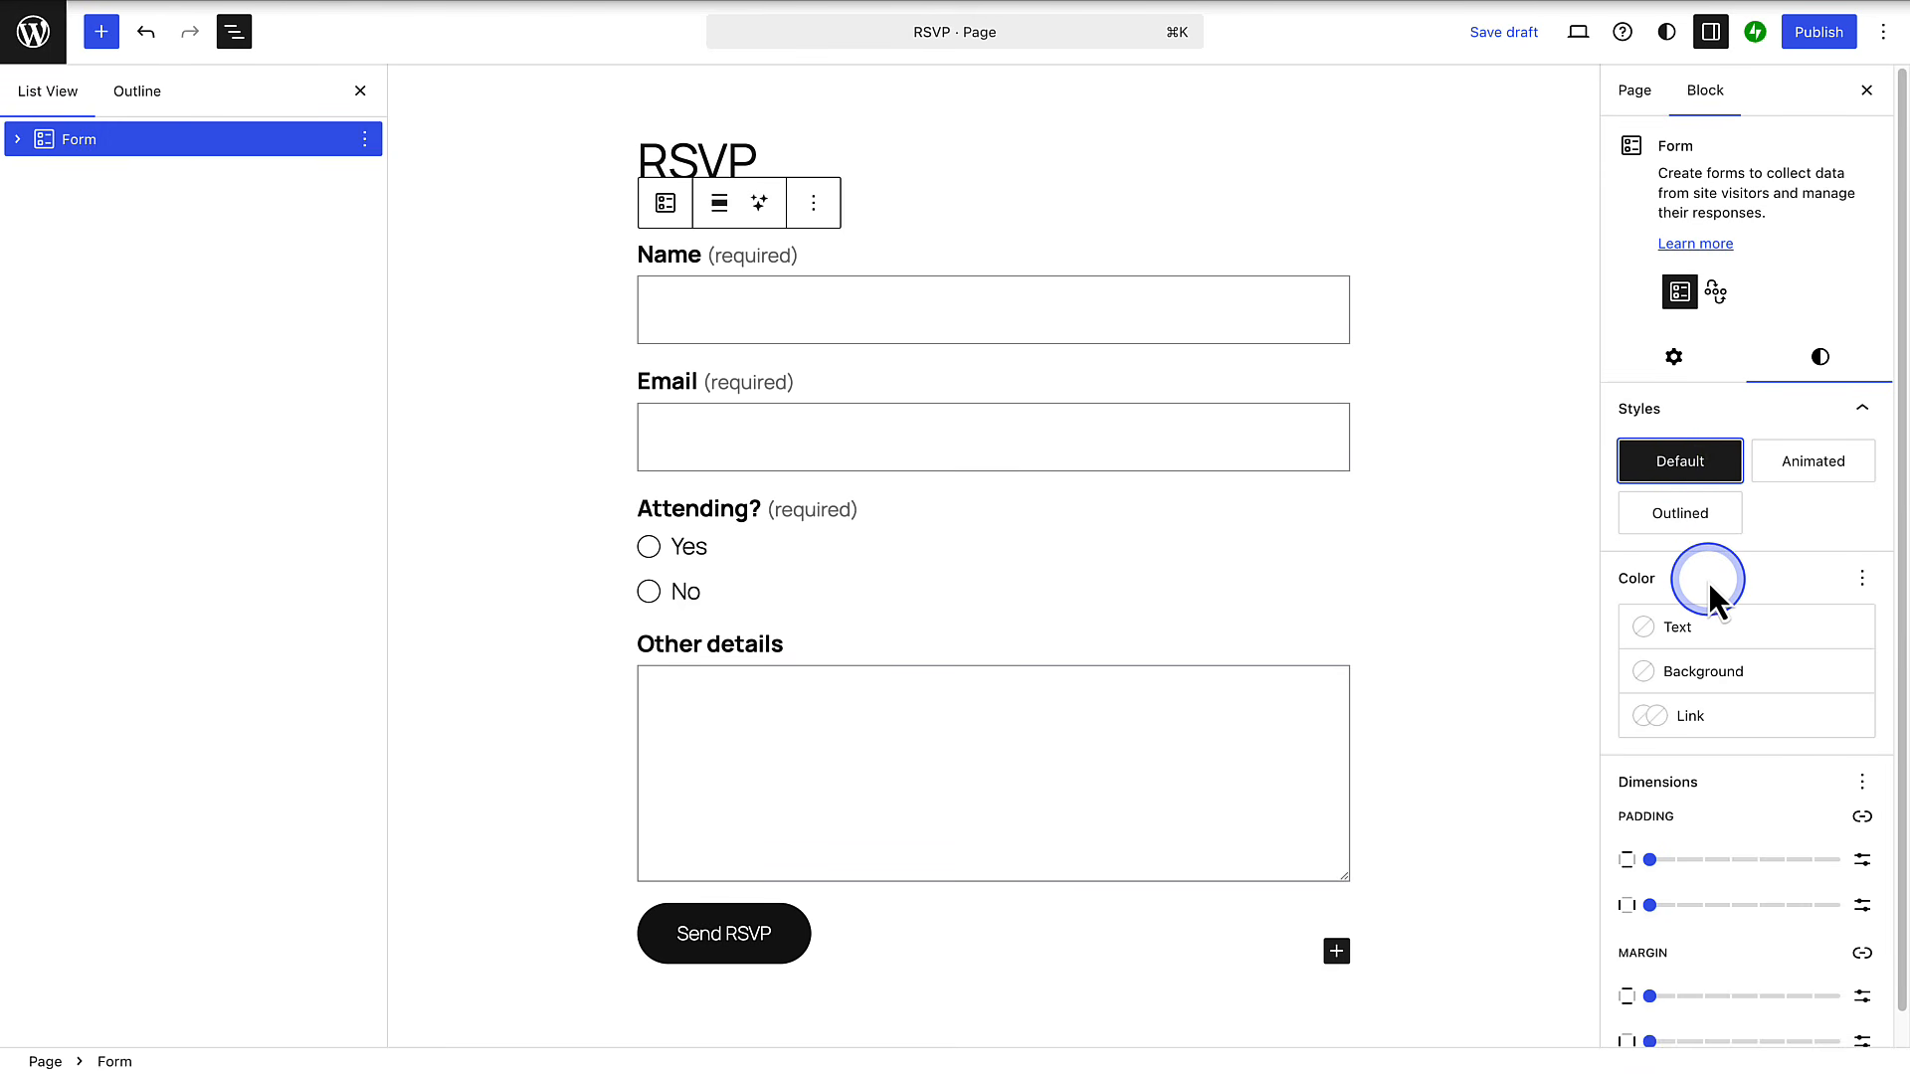
# Step: Give the RSVP form a yellow theme background and set its vertical and horizontal padding to Small
pyautogui.click(1739, 687)
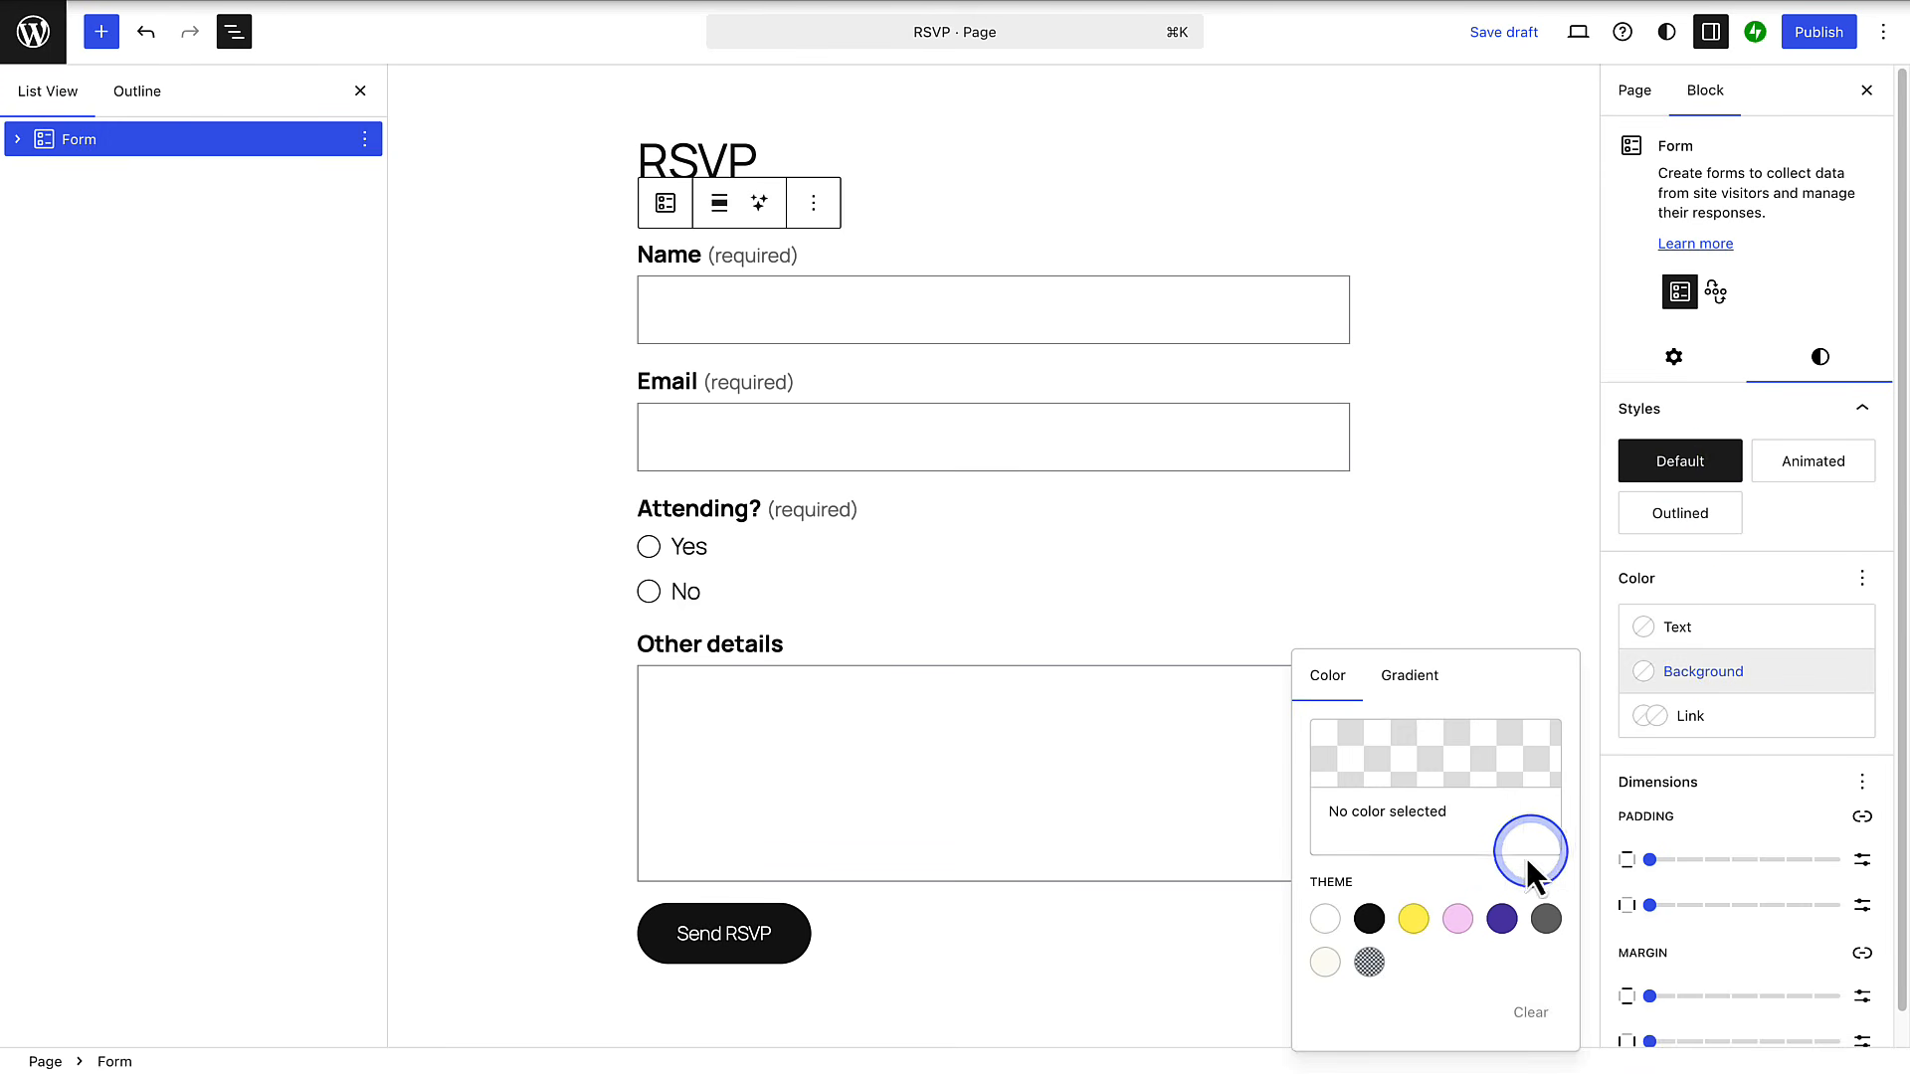
pyautogui.click(1414, 921)
pyautogui.click(1751, 808)
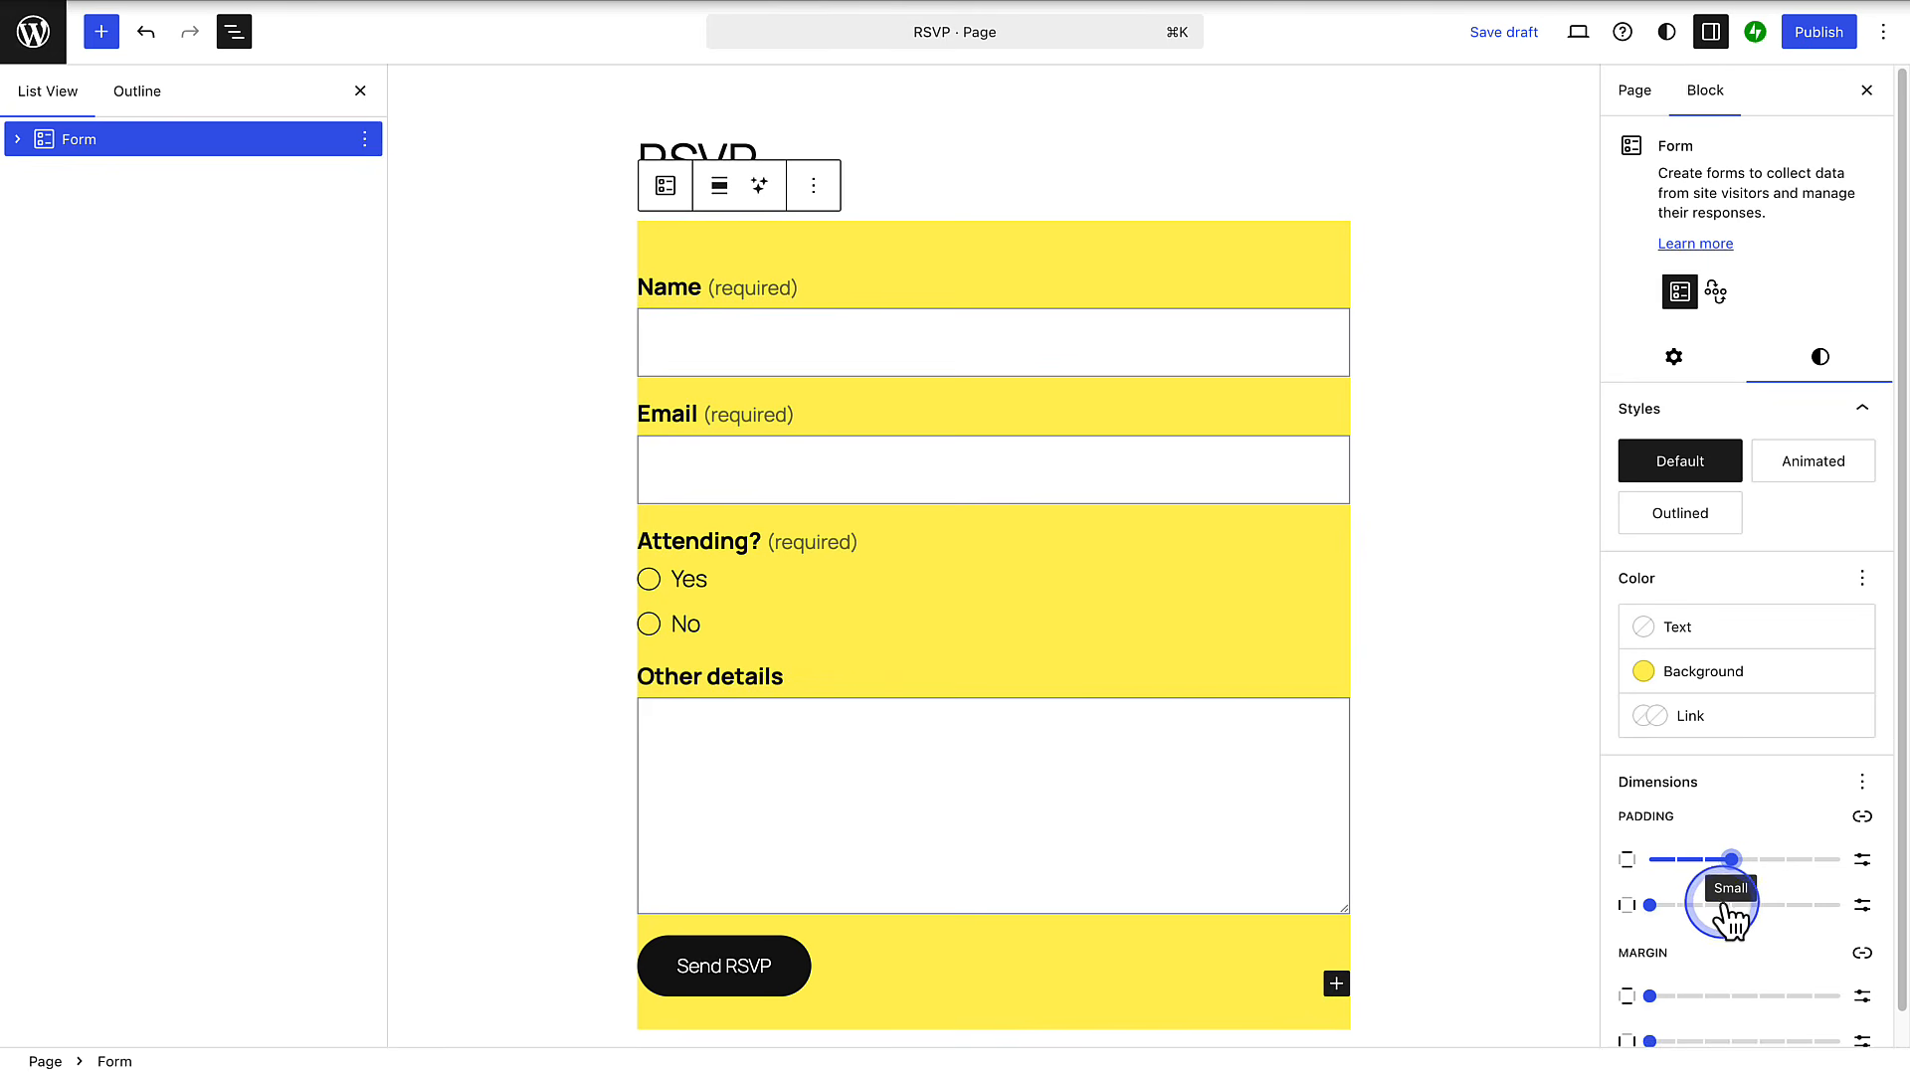
pyautogui.click(1731, 905)
pyautogui.scroll(-1, 1736, 940)
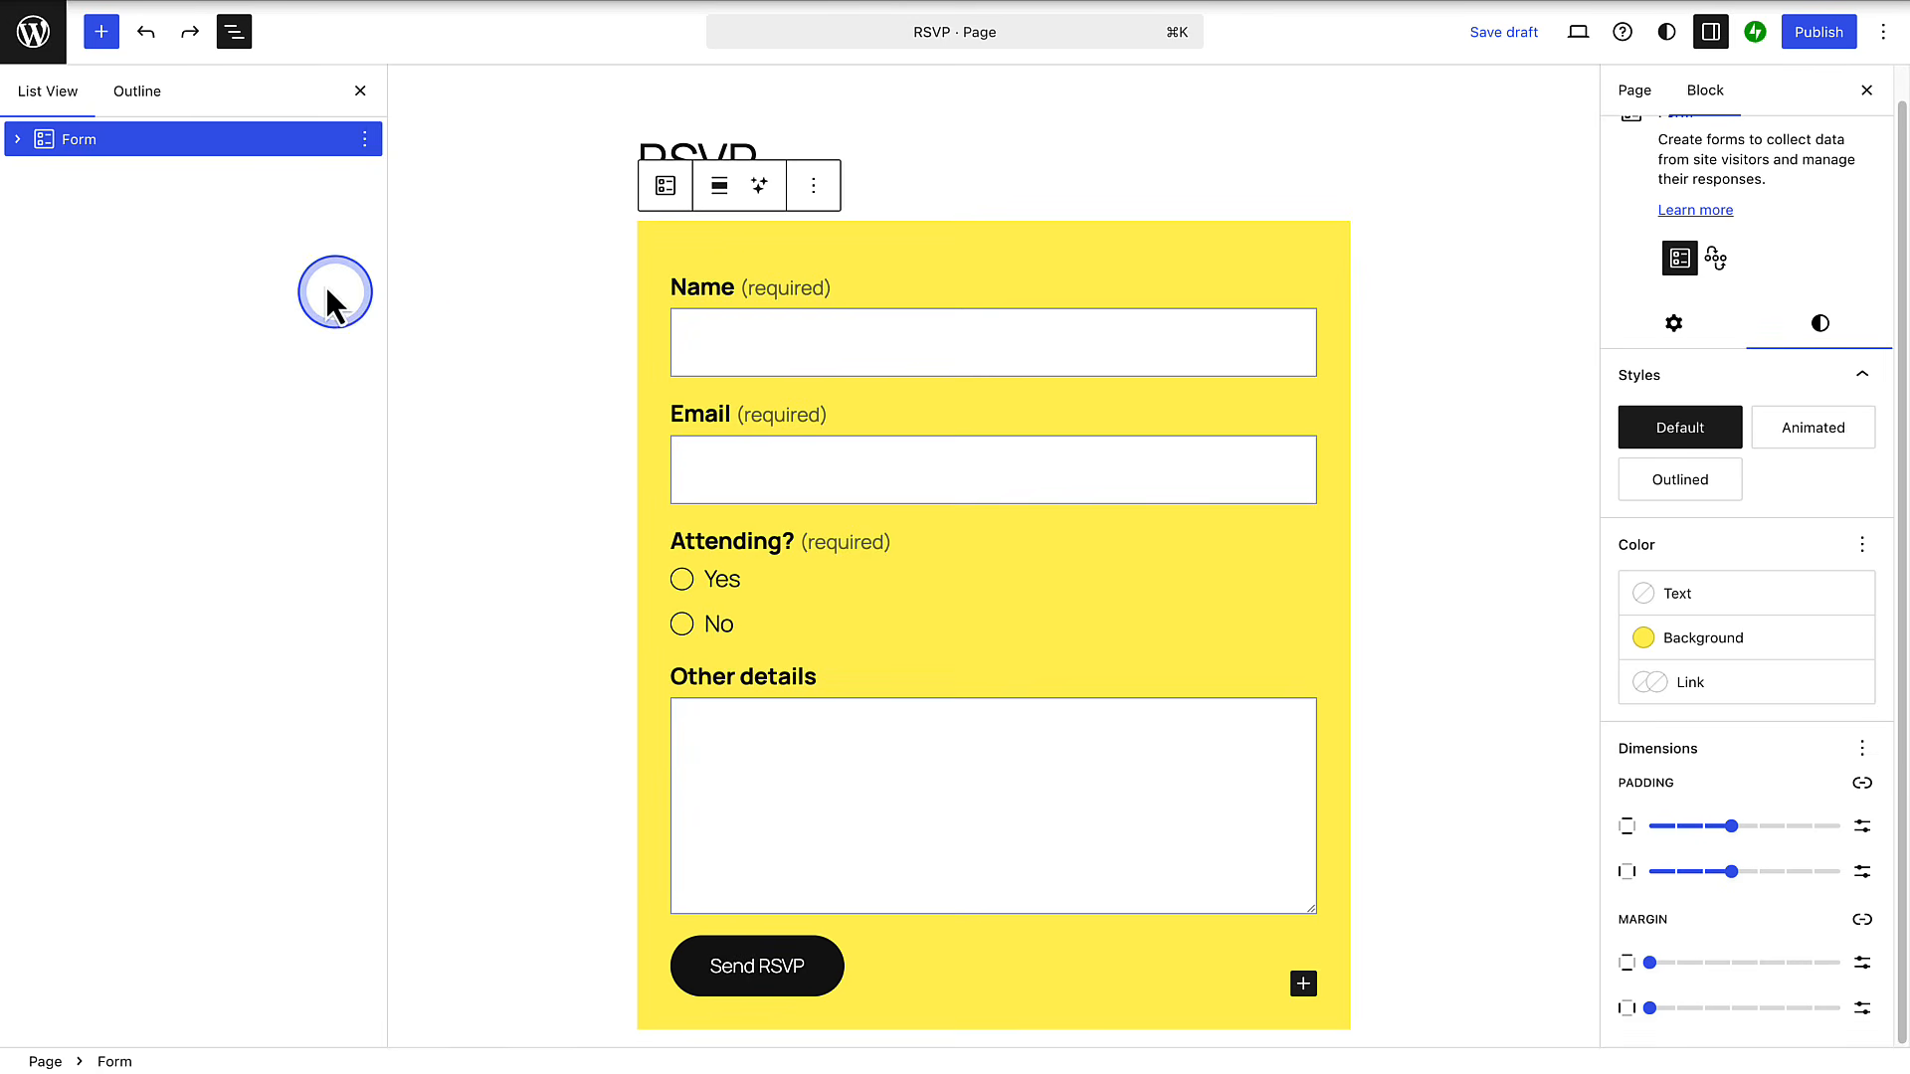
# Step: Set the widths of the RSVP form's Name and Email fields to 50% each
pyautogui.click(18, 139)
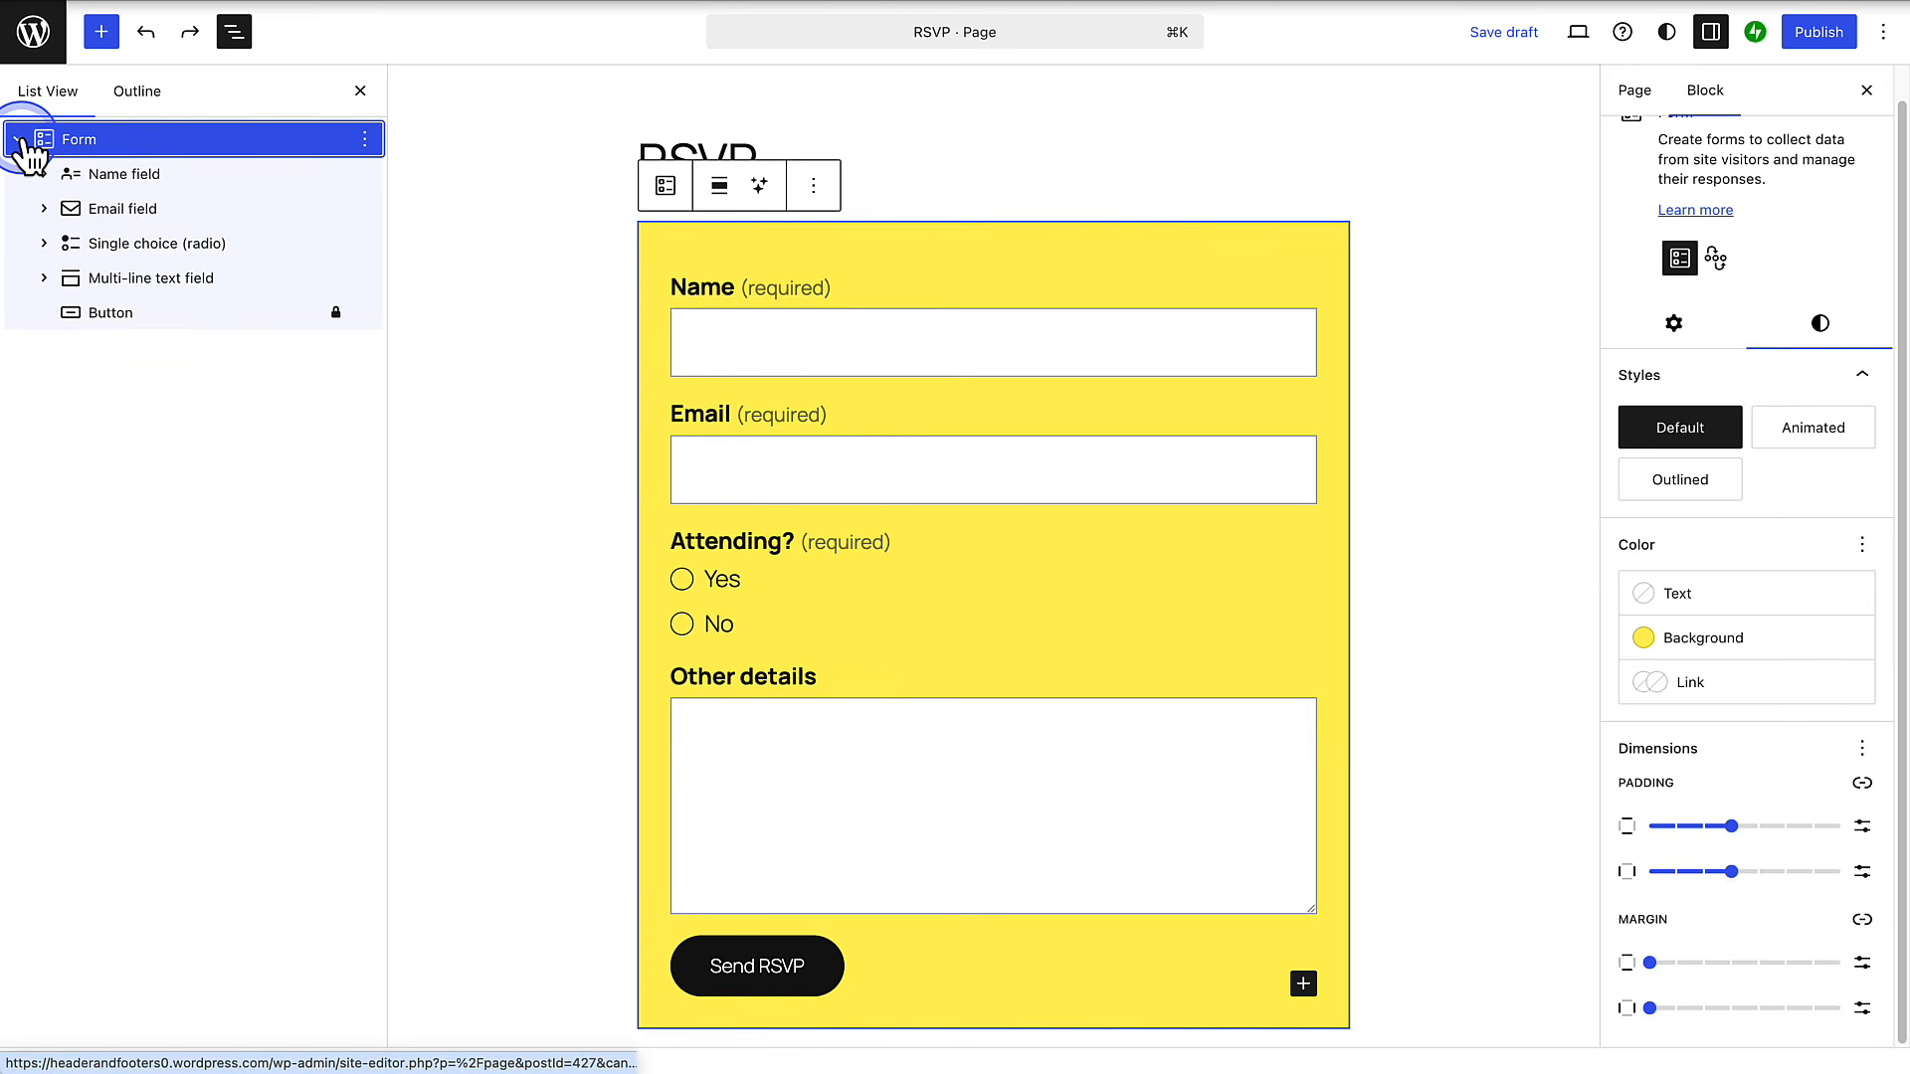
pyautogui.click(121, 177)
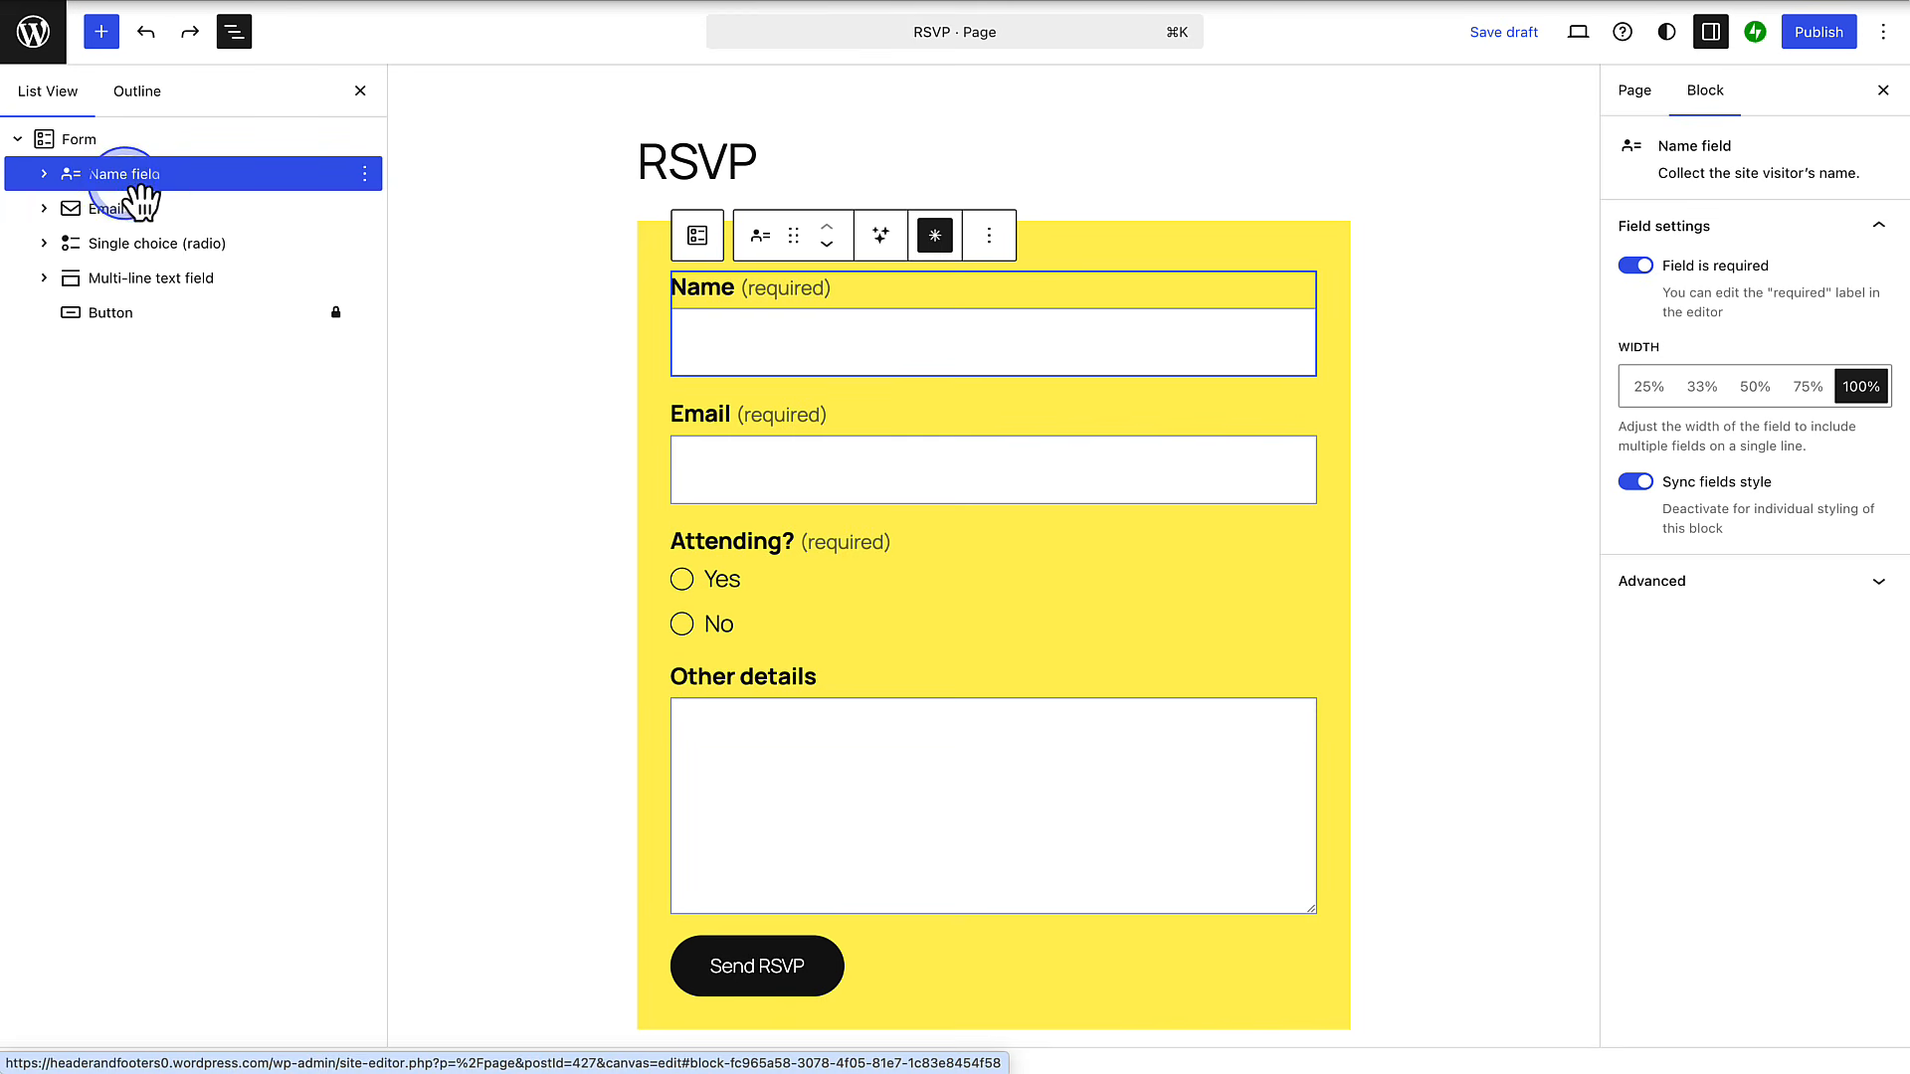
pyautogui.click(1751, 390)
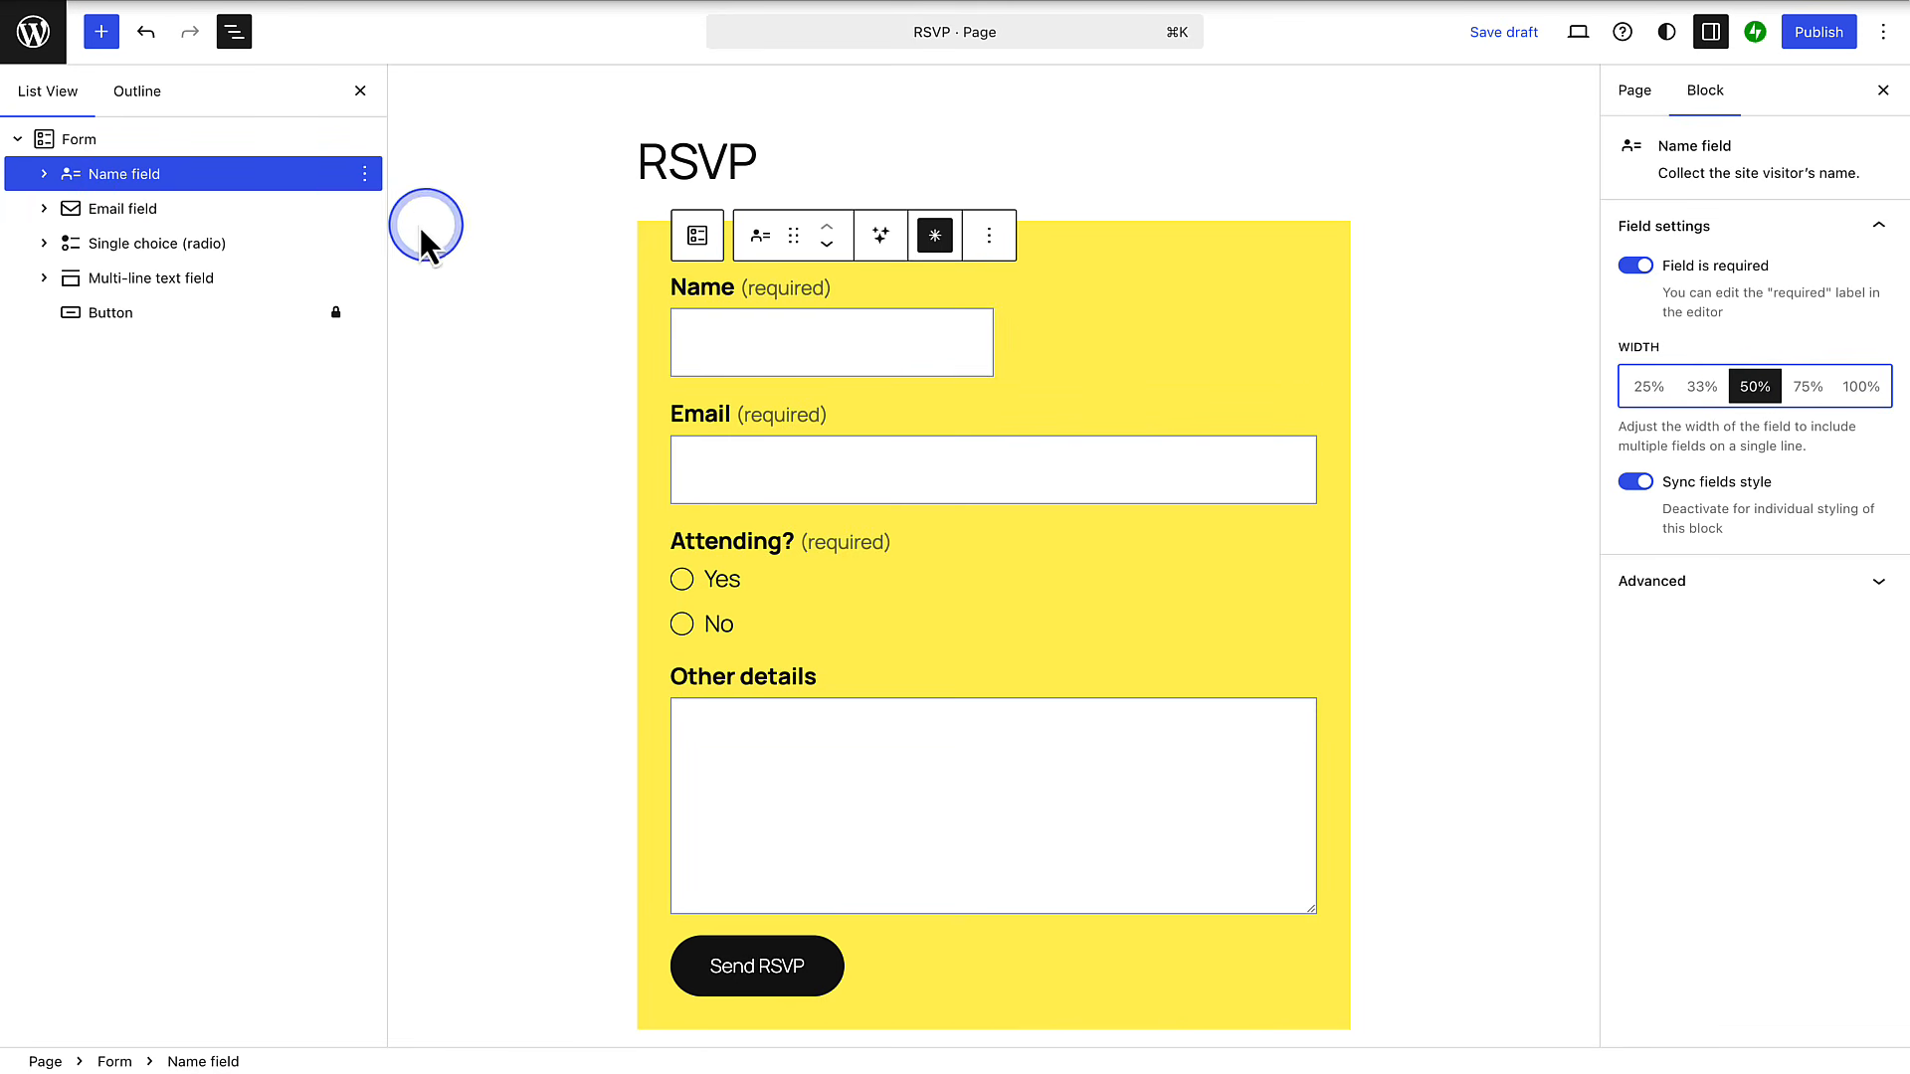
pyautogui.click(282, 209)
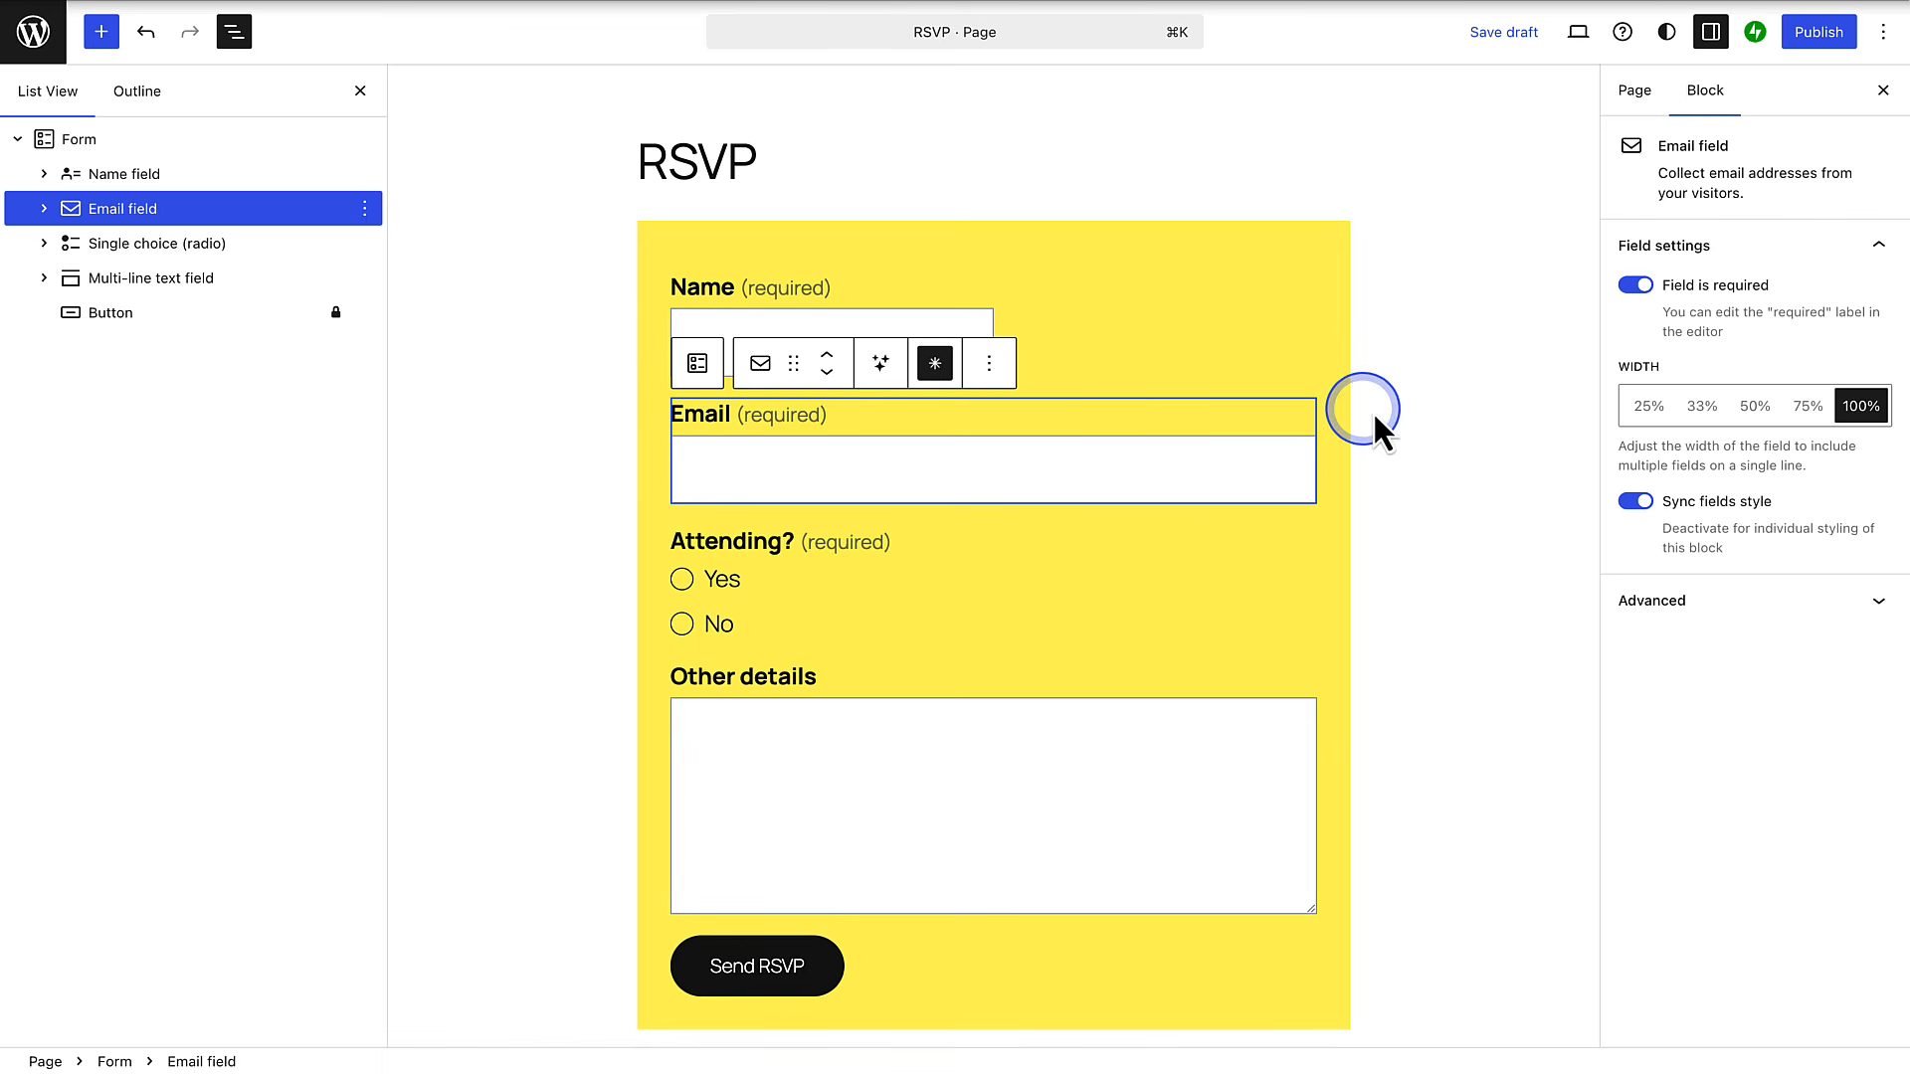
pyautogui.click(1755, 408)
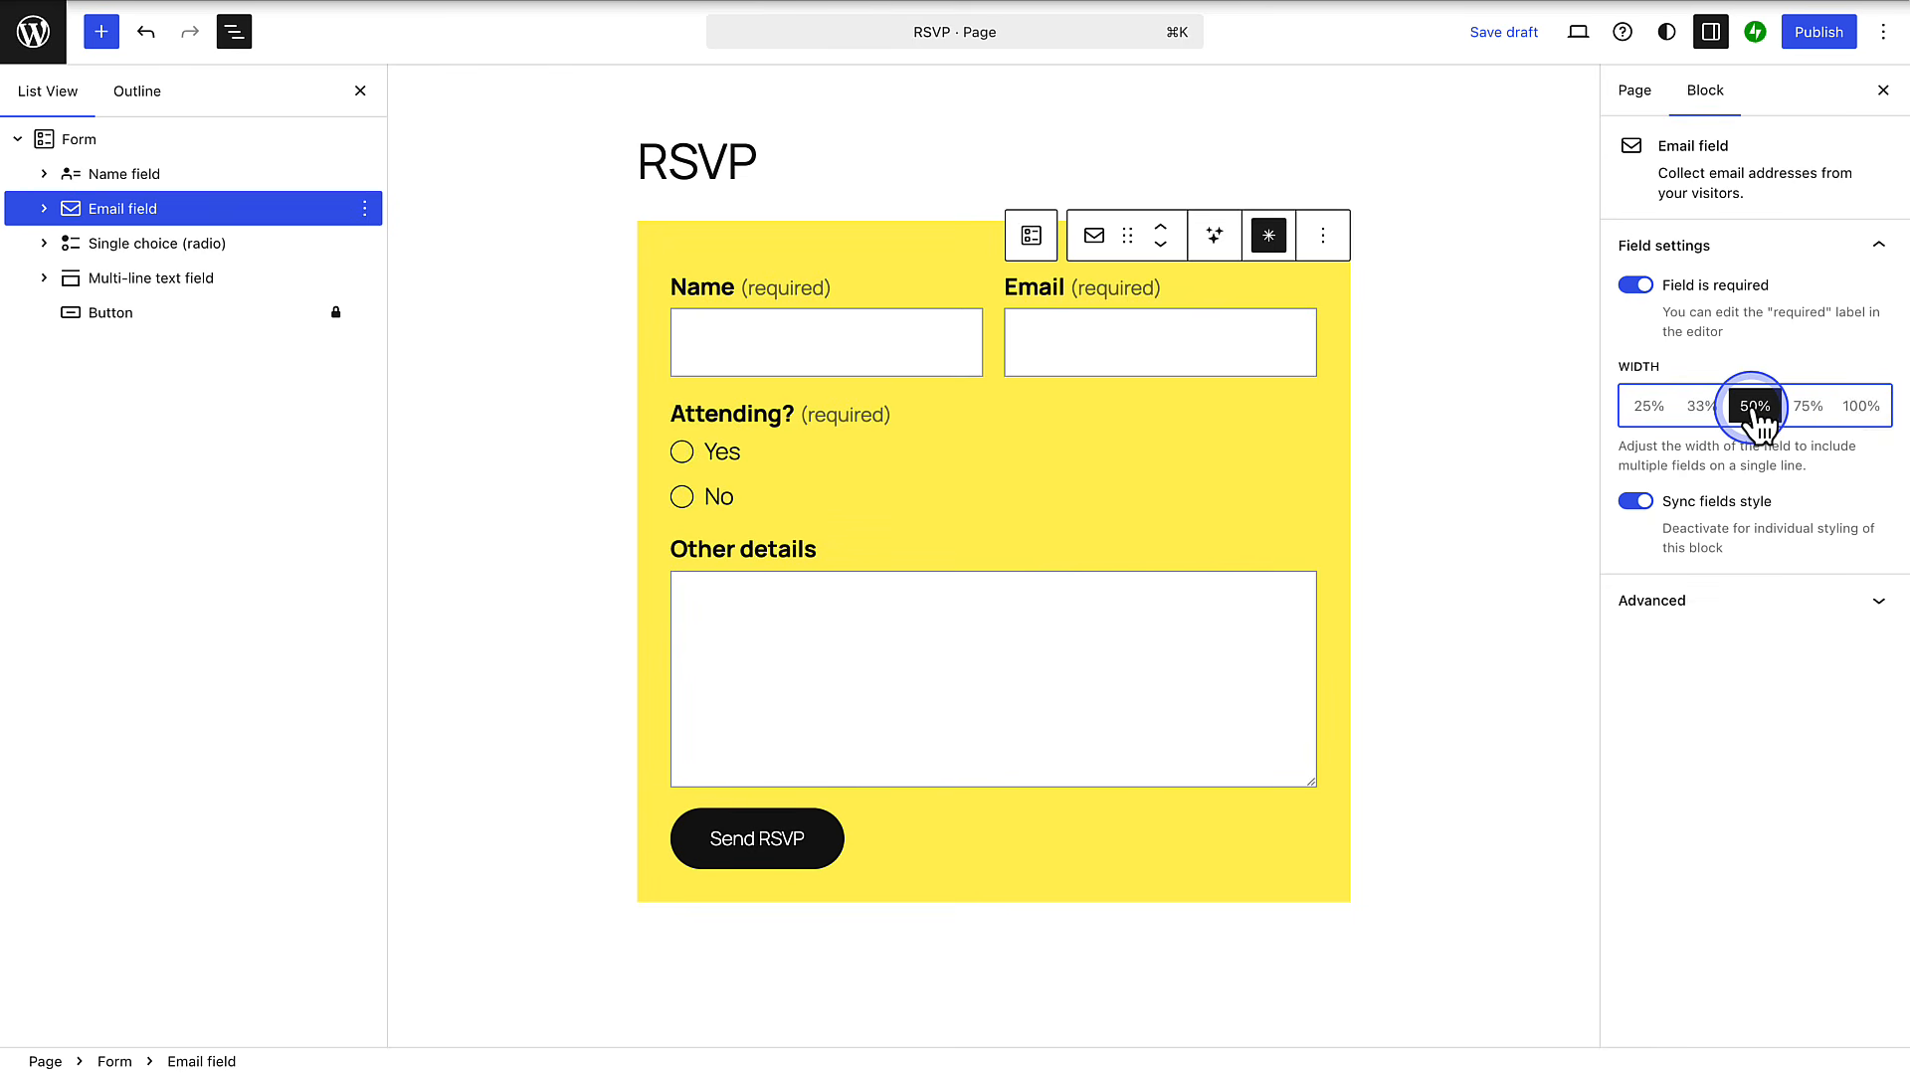
# Step: Try font size XL on the Email field's label and settle on size L
pyautogui.click(1637, 503)
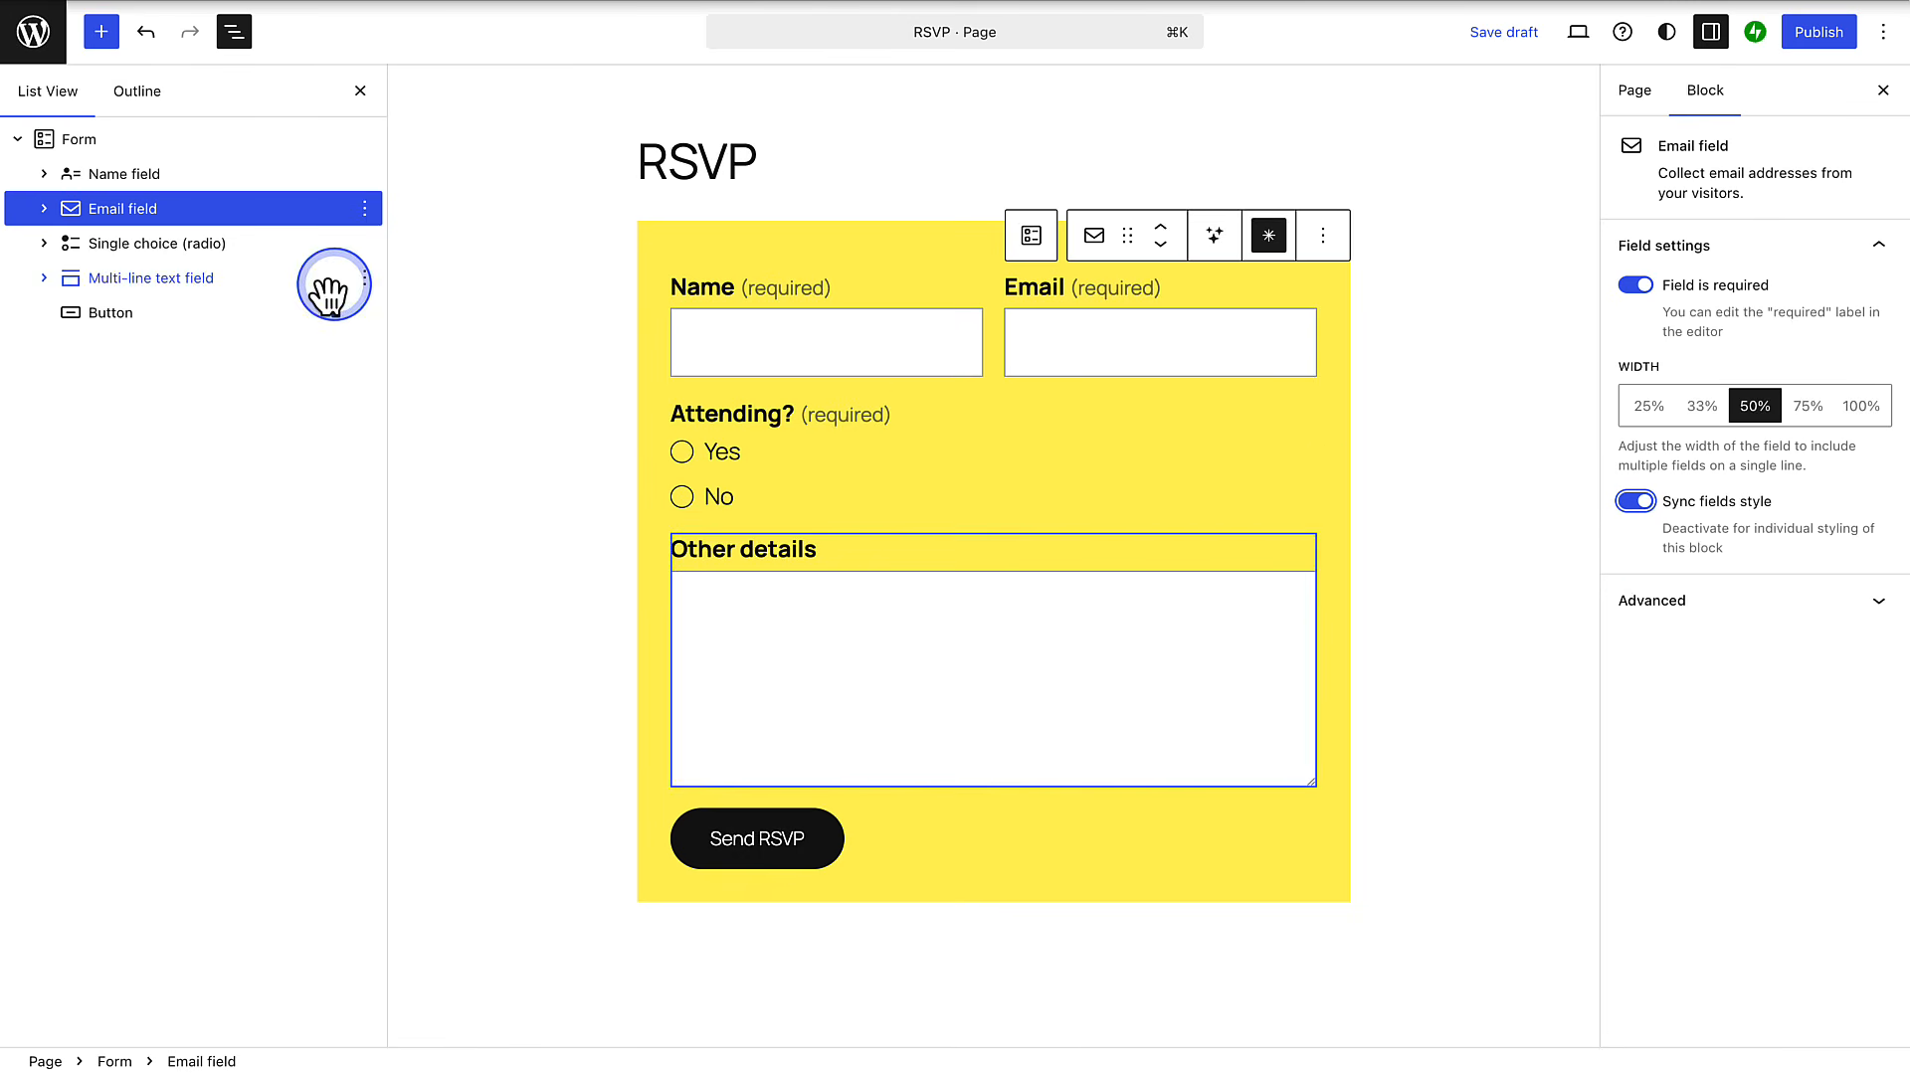
pyautogui.click(46, 210)
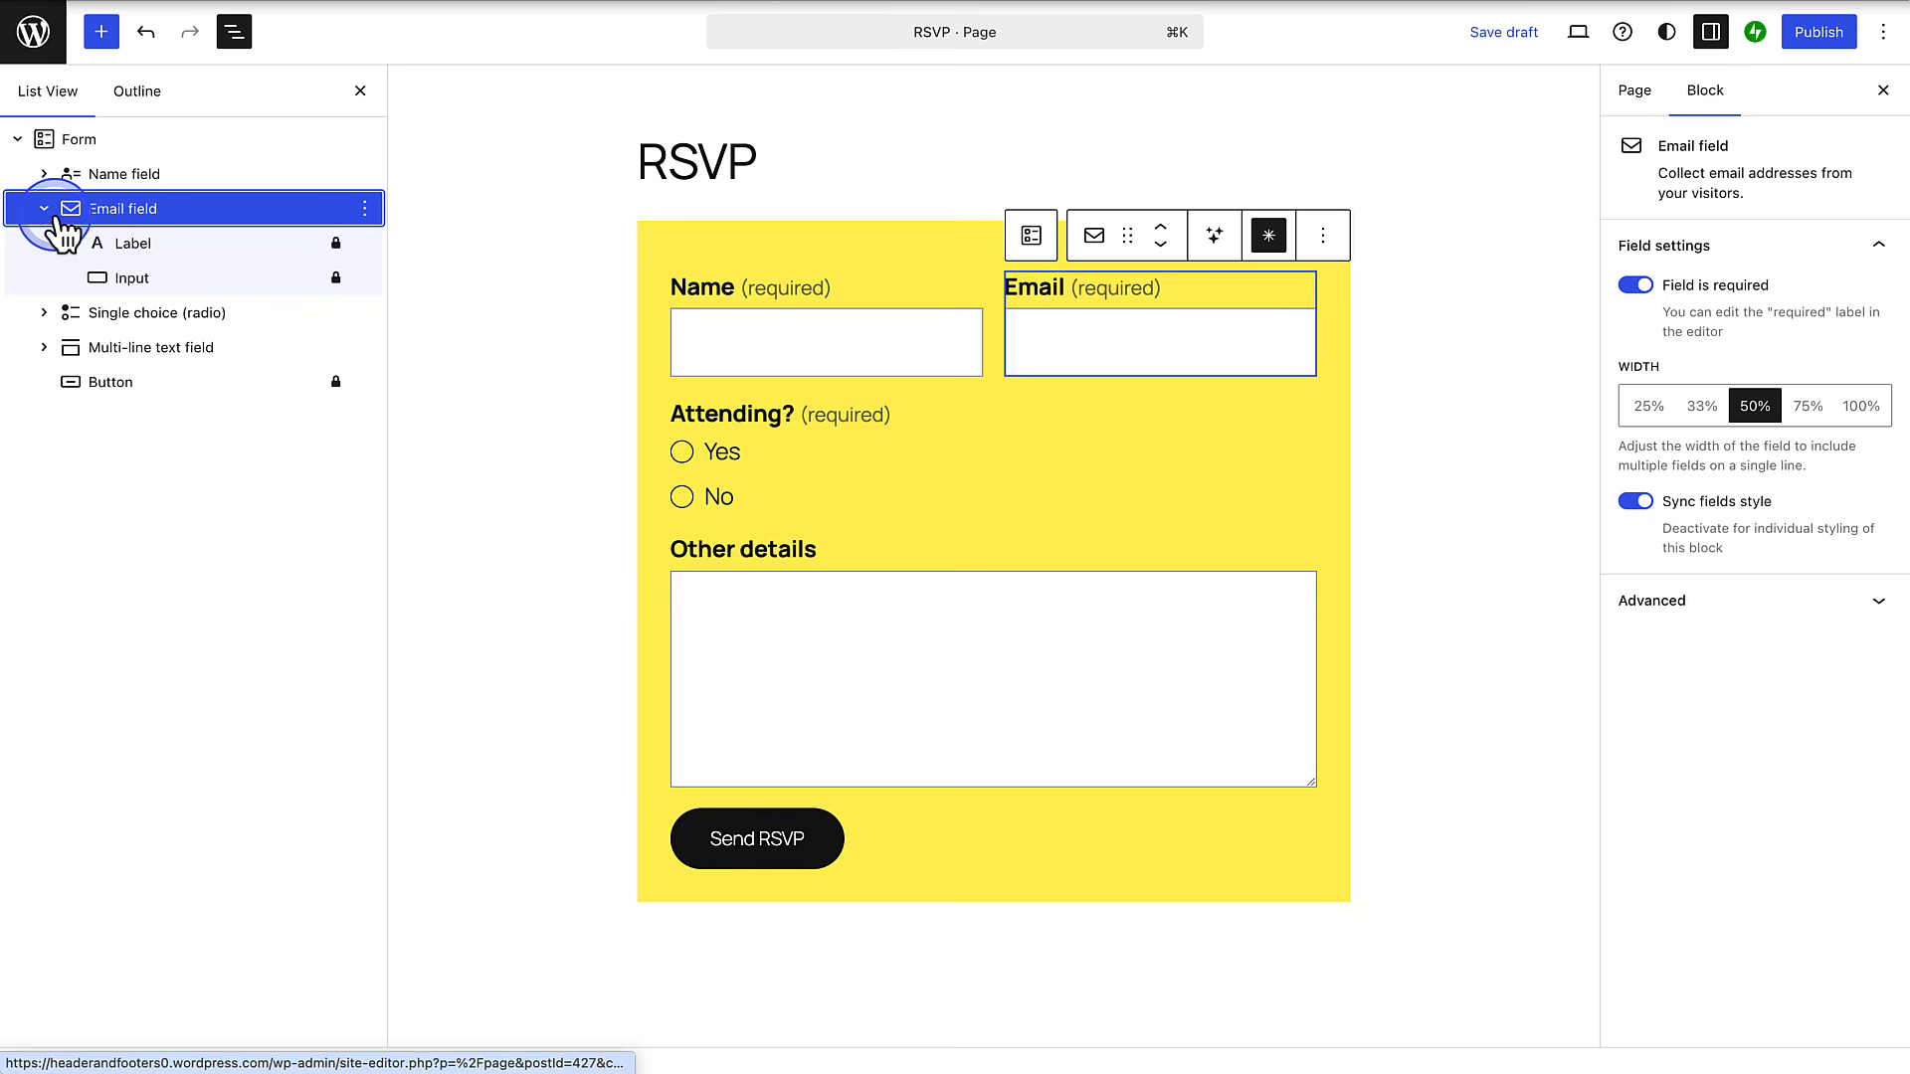
pyautogui.click(119, 244)
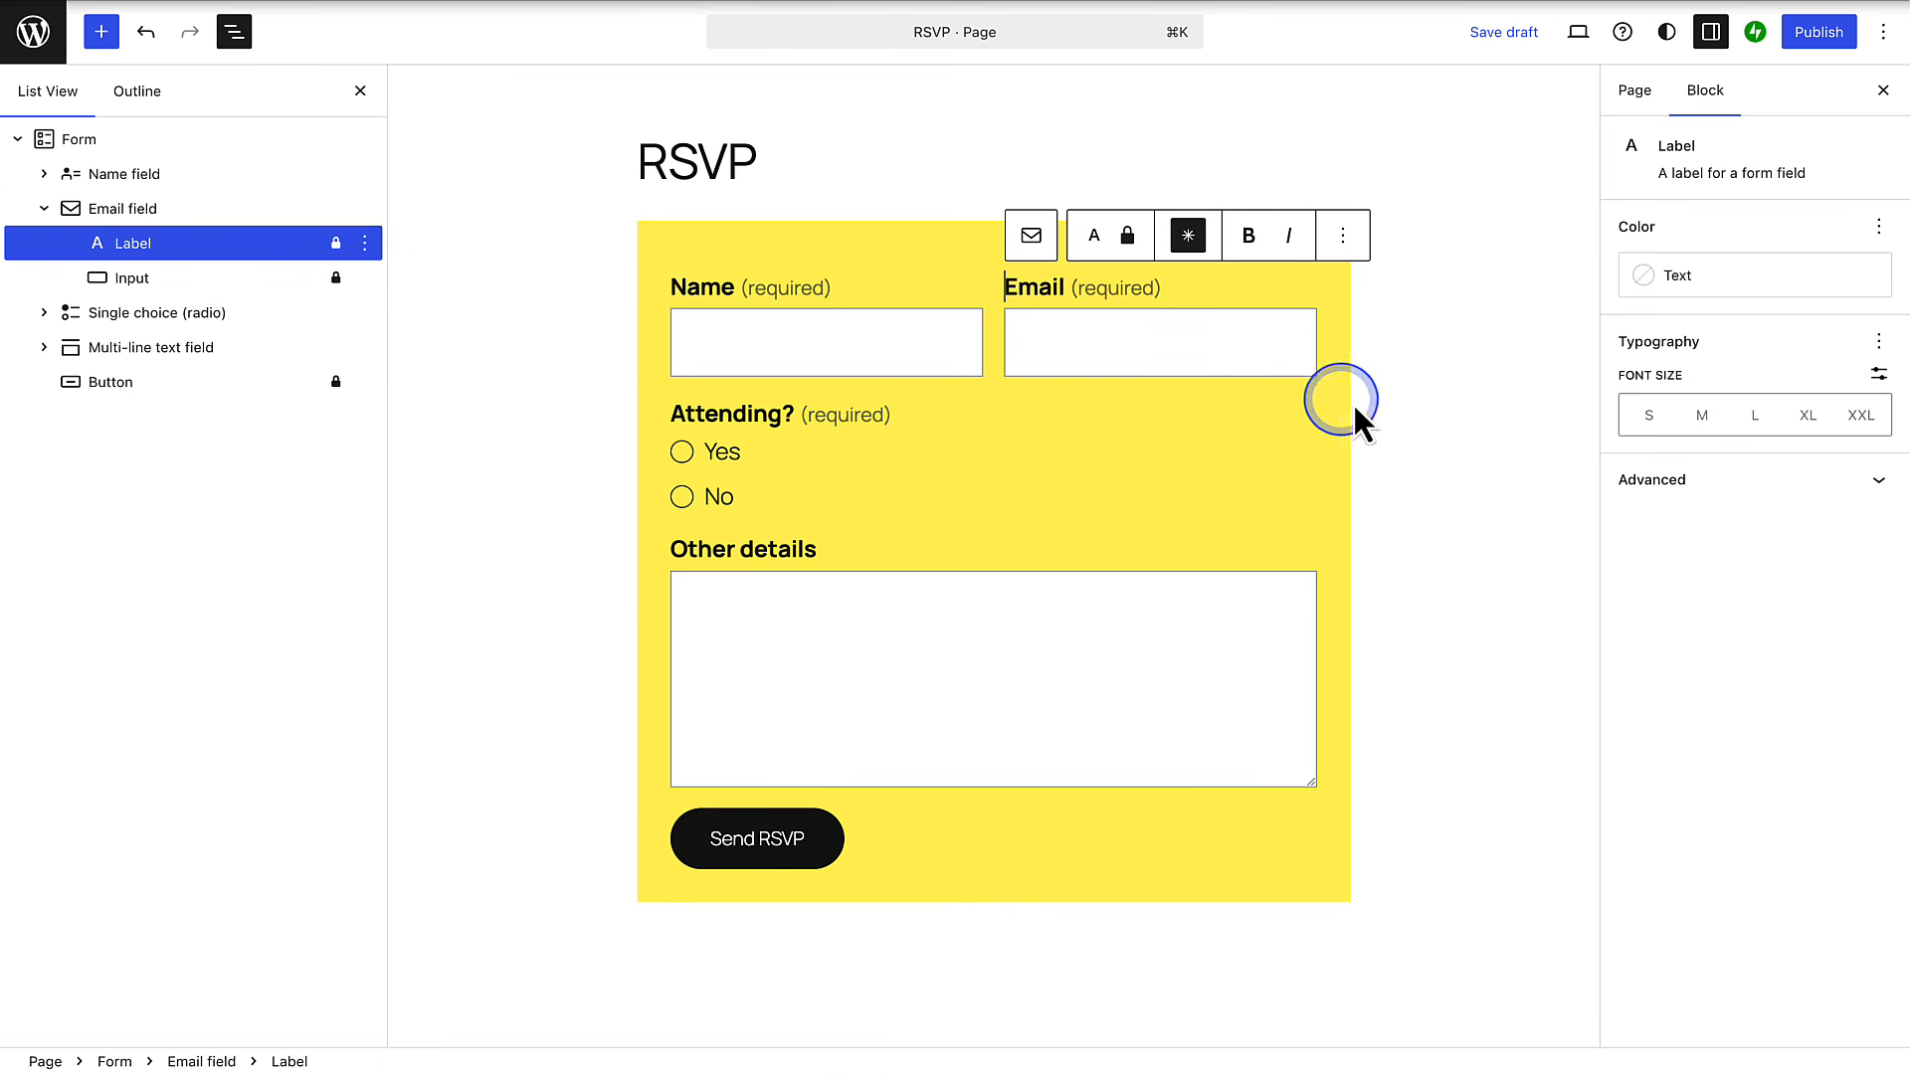
pyautogui.click(1808, 416)
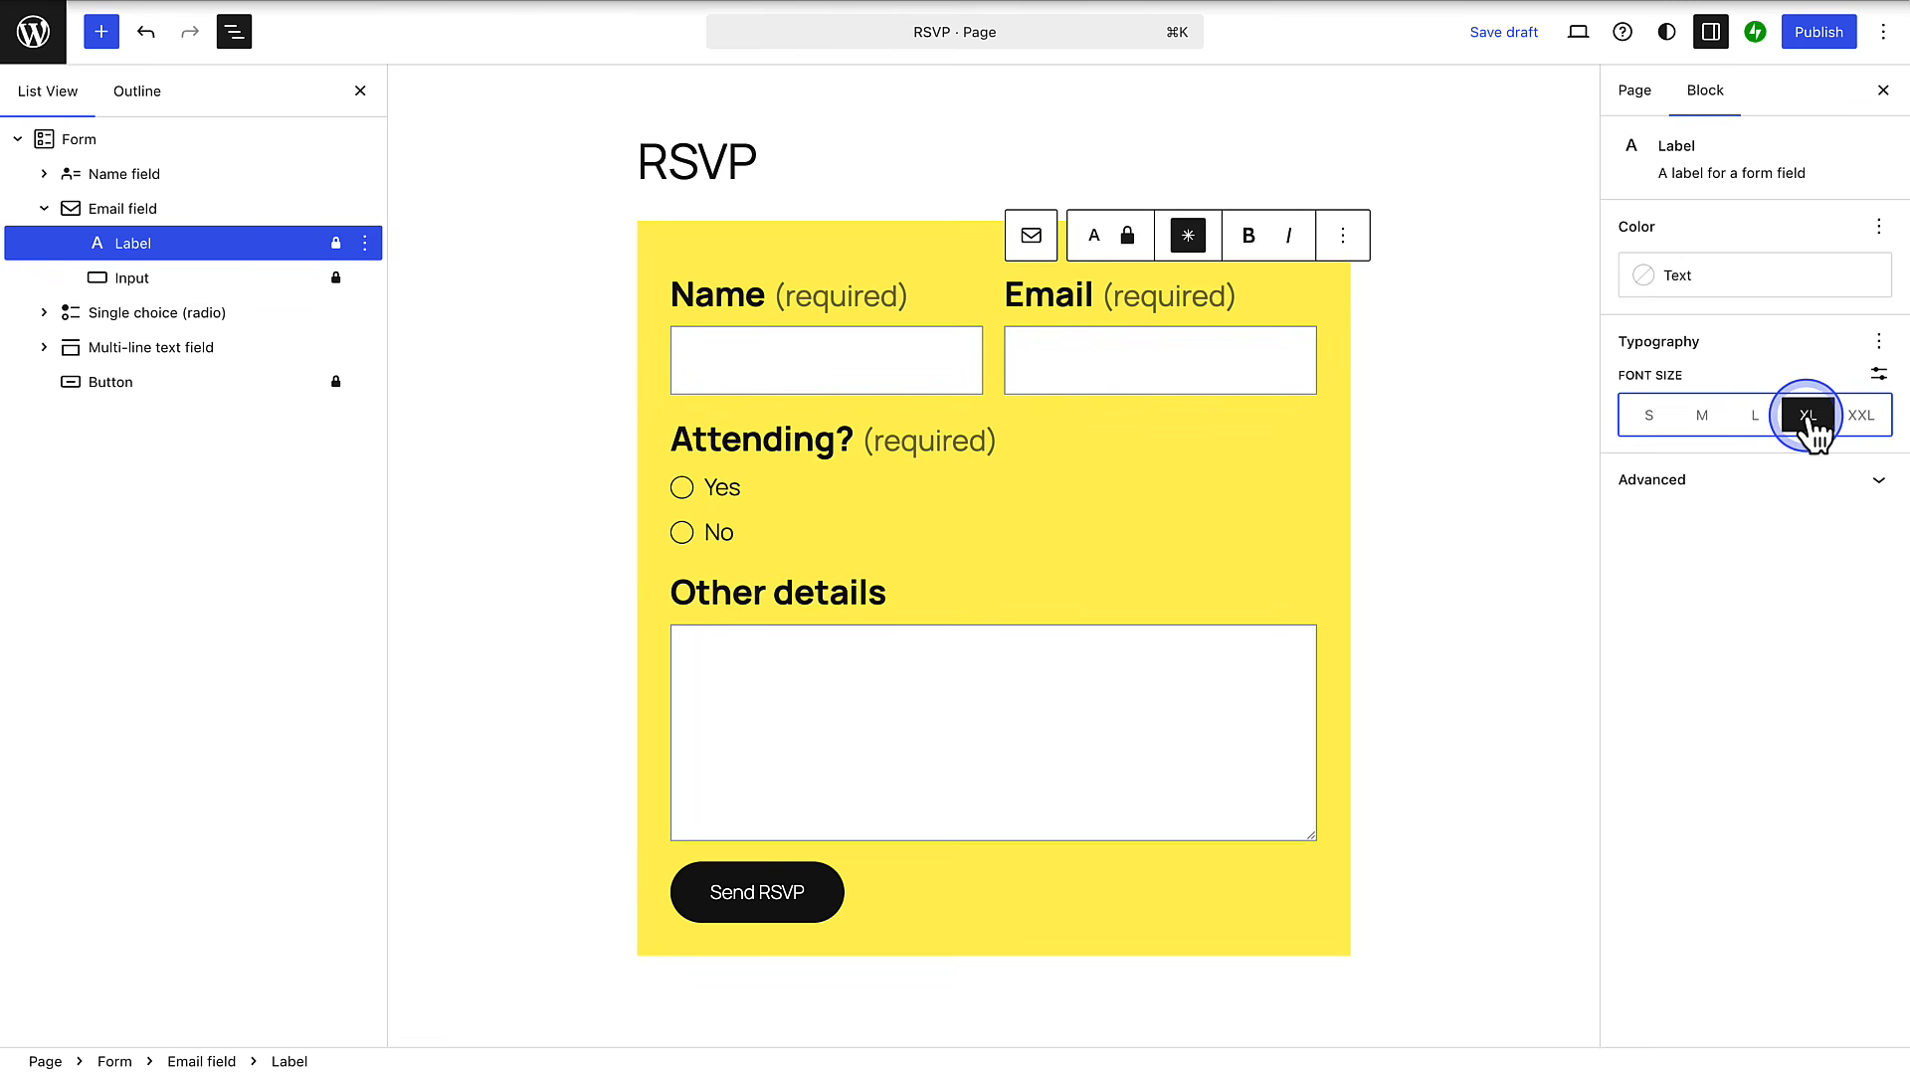
pyautogui.click(1759, 423)
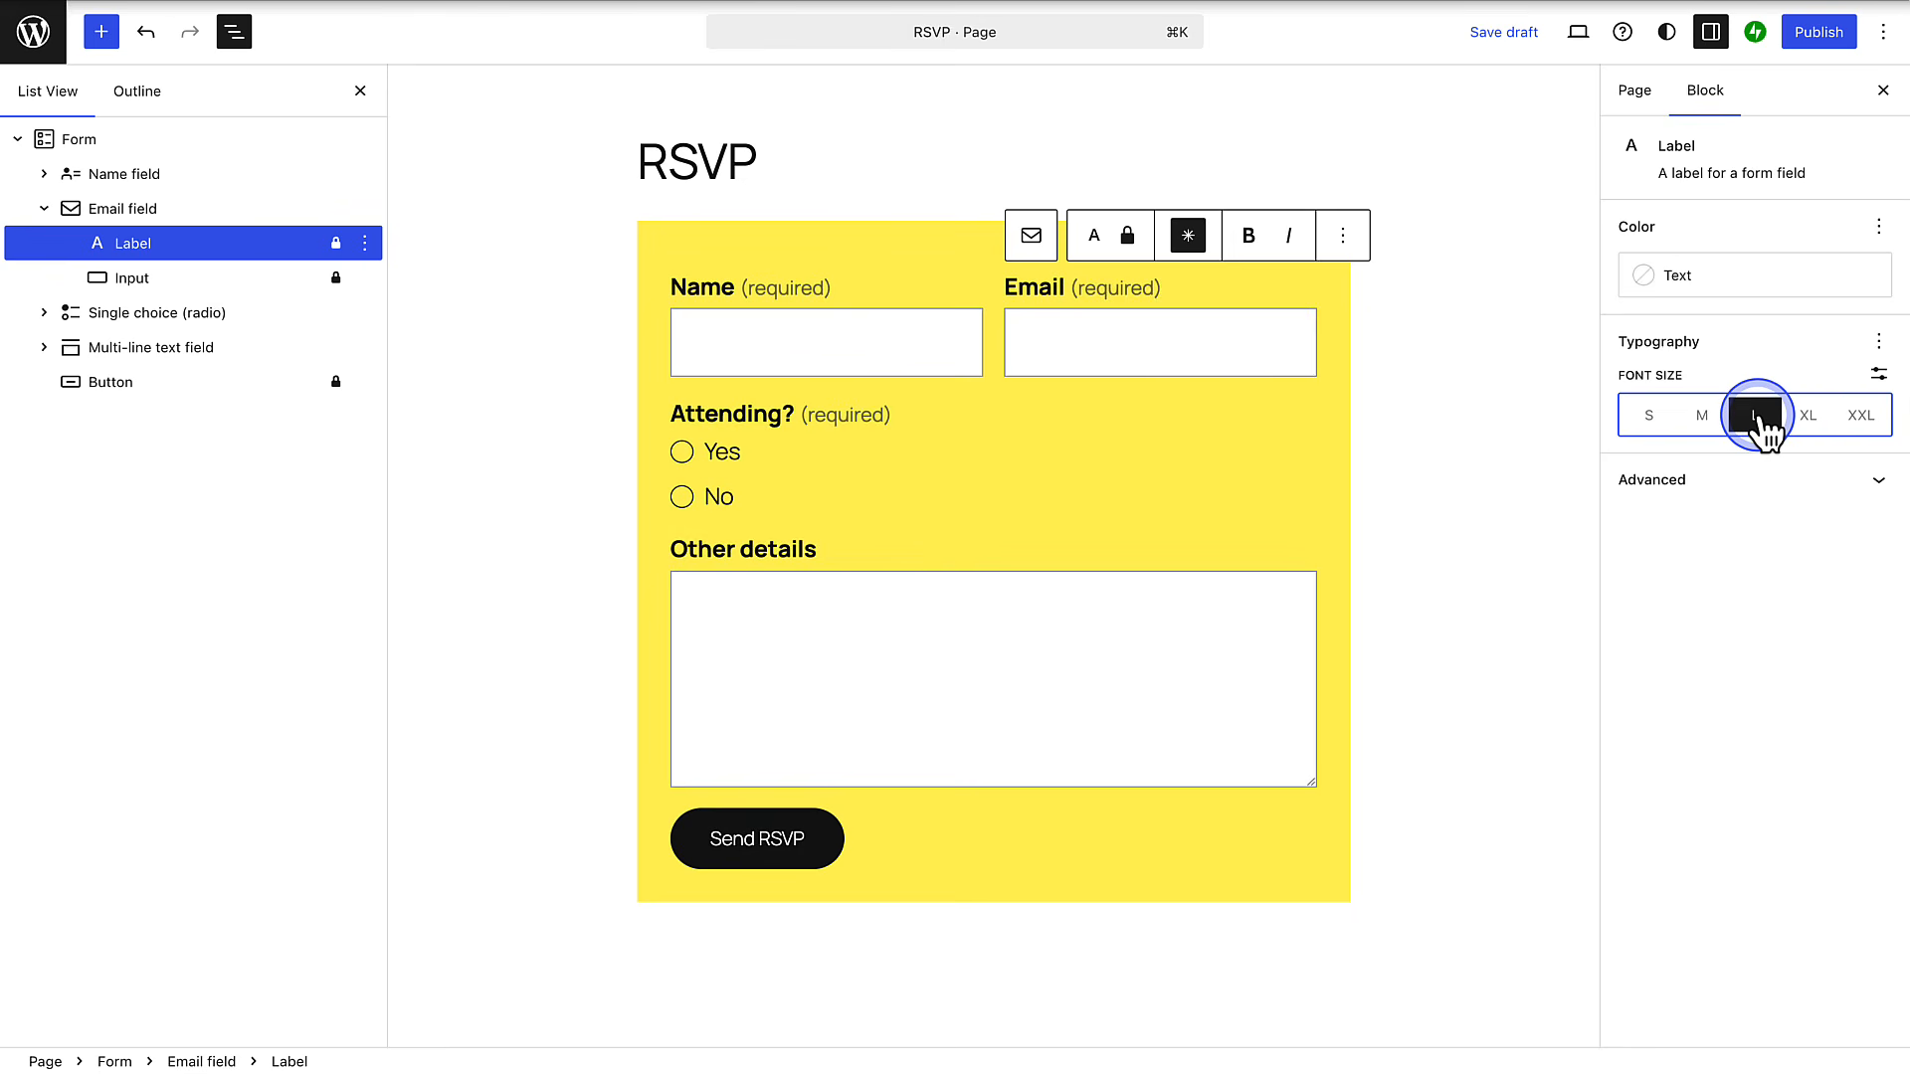
pyautogui.click(1736, 284)
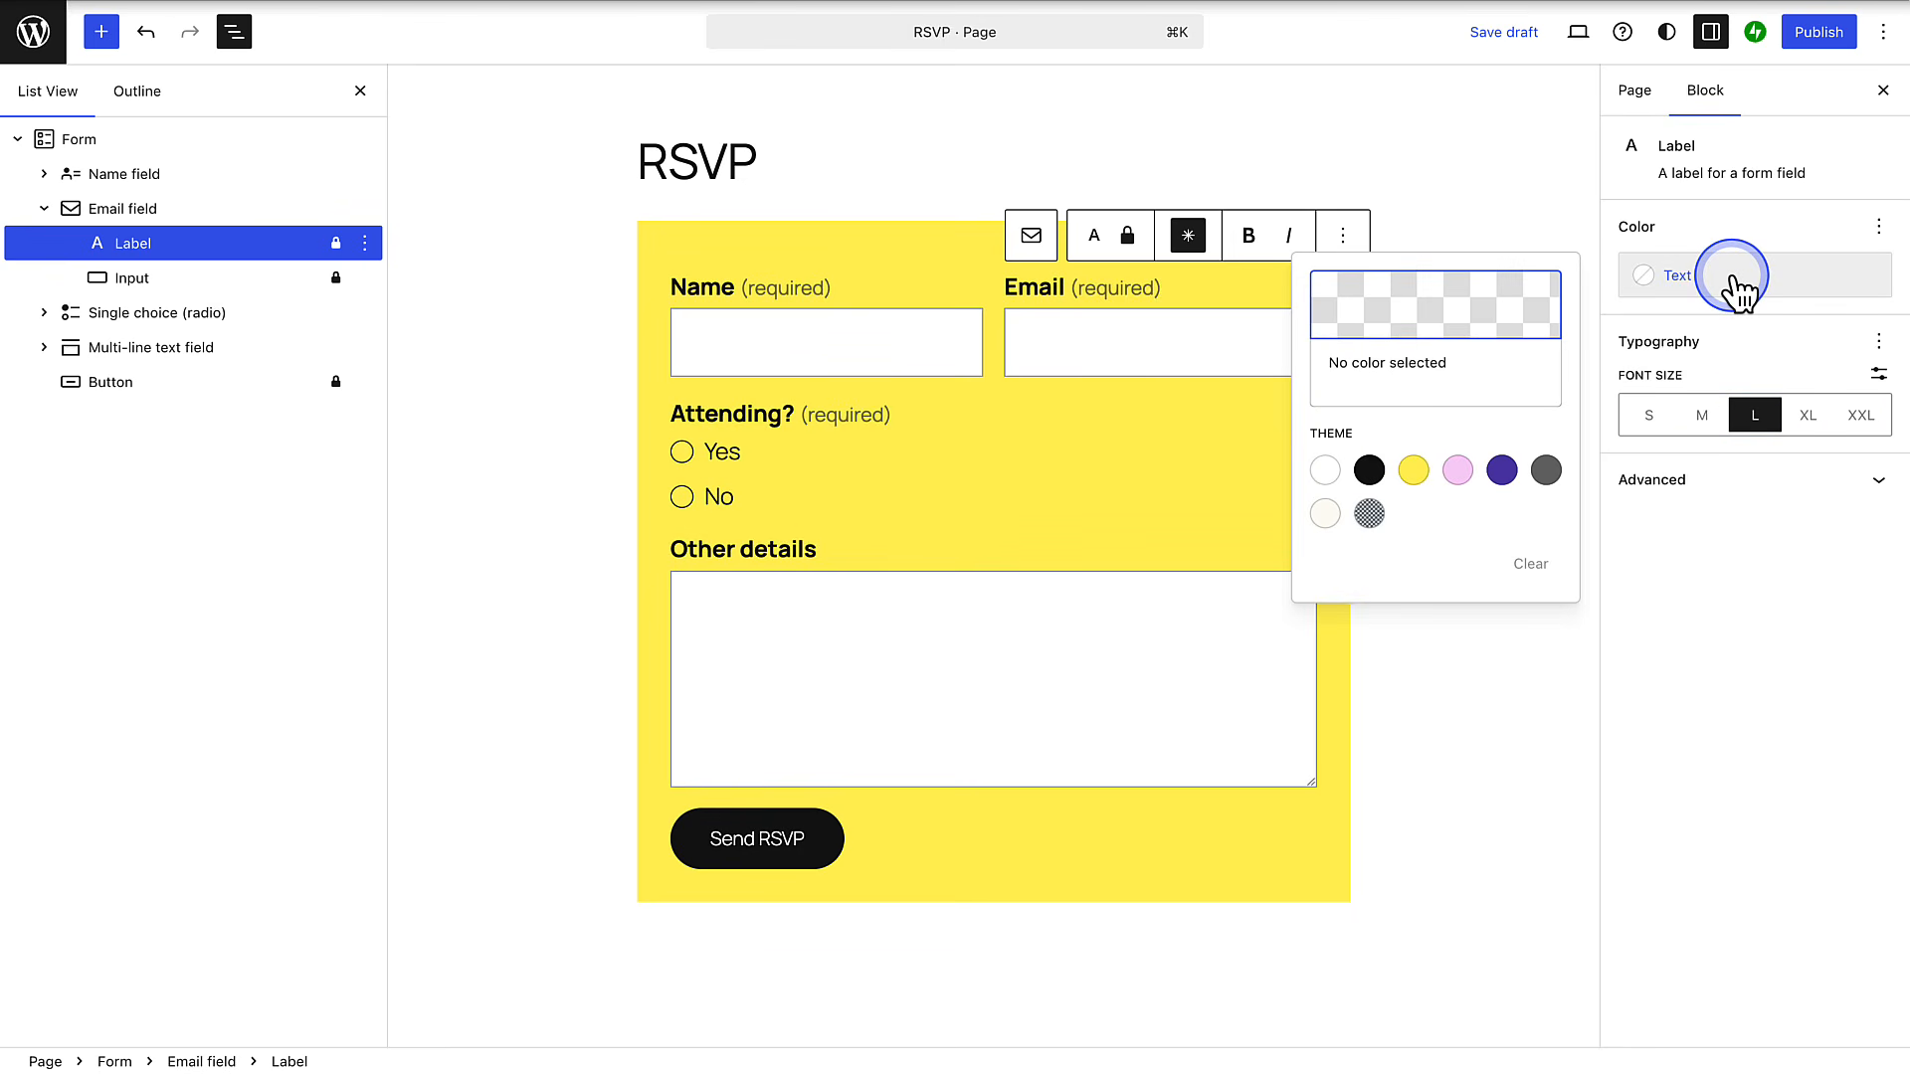
pyautogui.click(1734, 282)
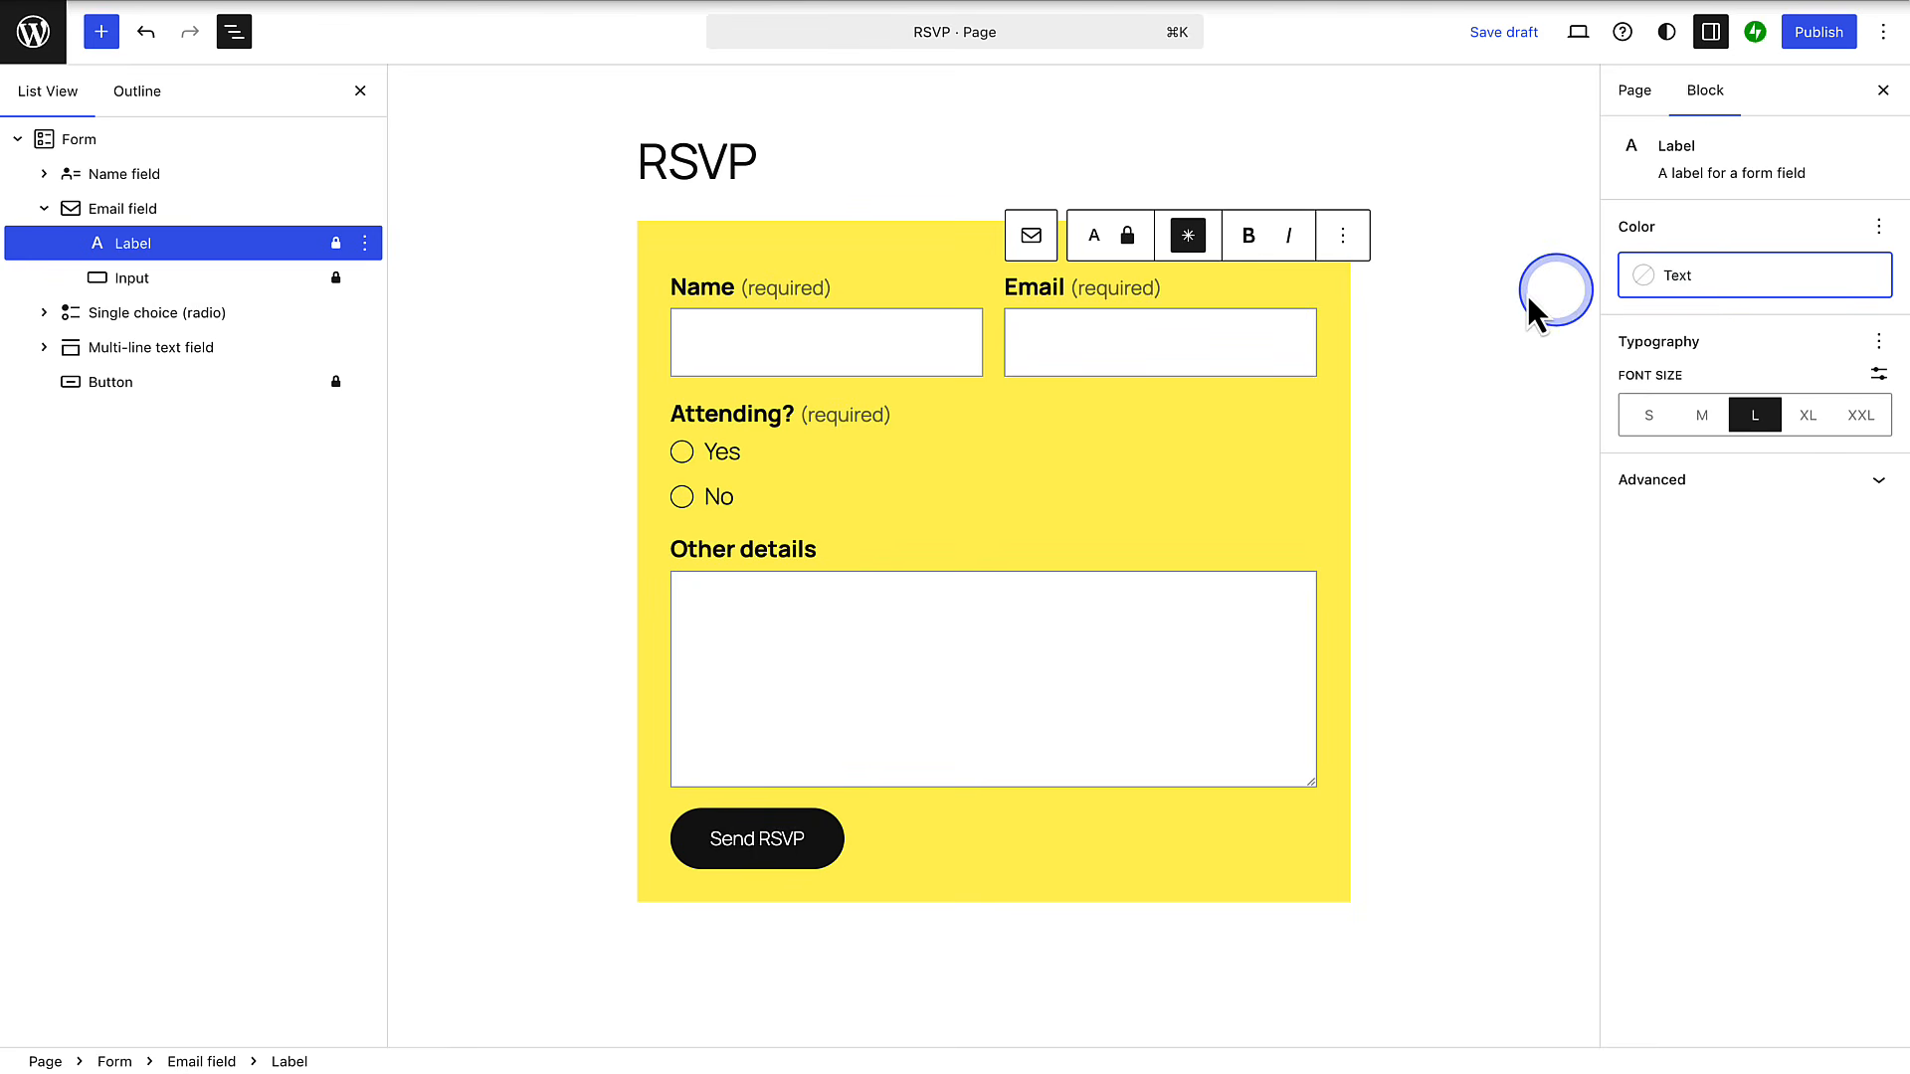
# Step: Set the text color of the Email field's input to the gray theme color Accent 4
pyautogui.click(197, 291)
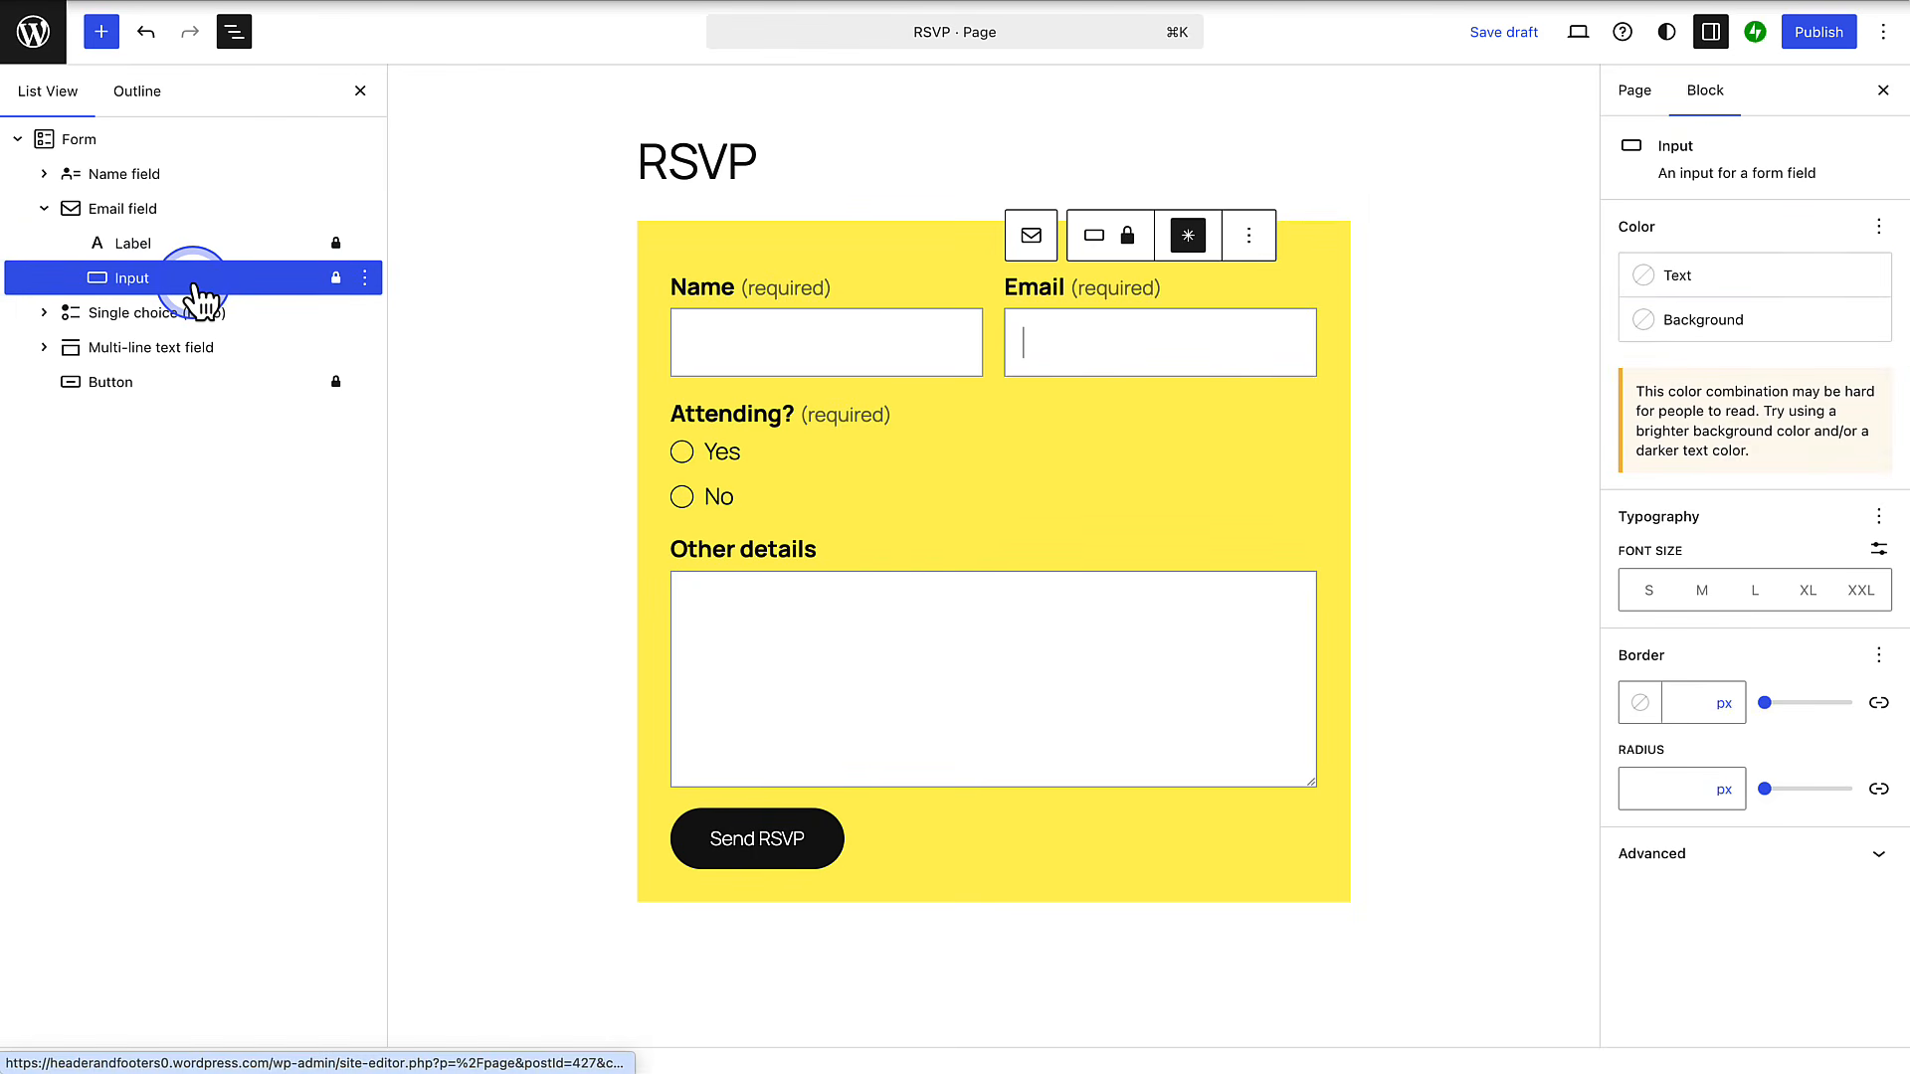
pyautogui.click(1149, 334)
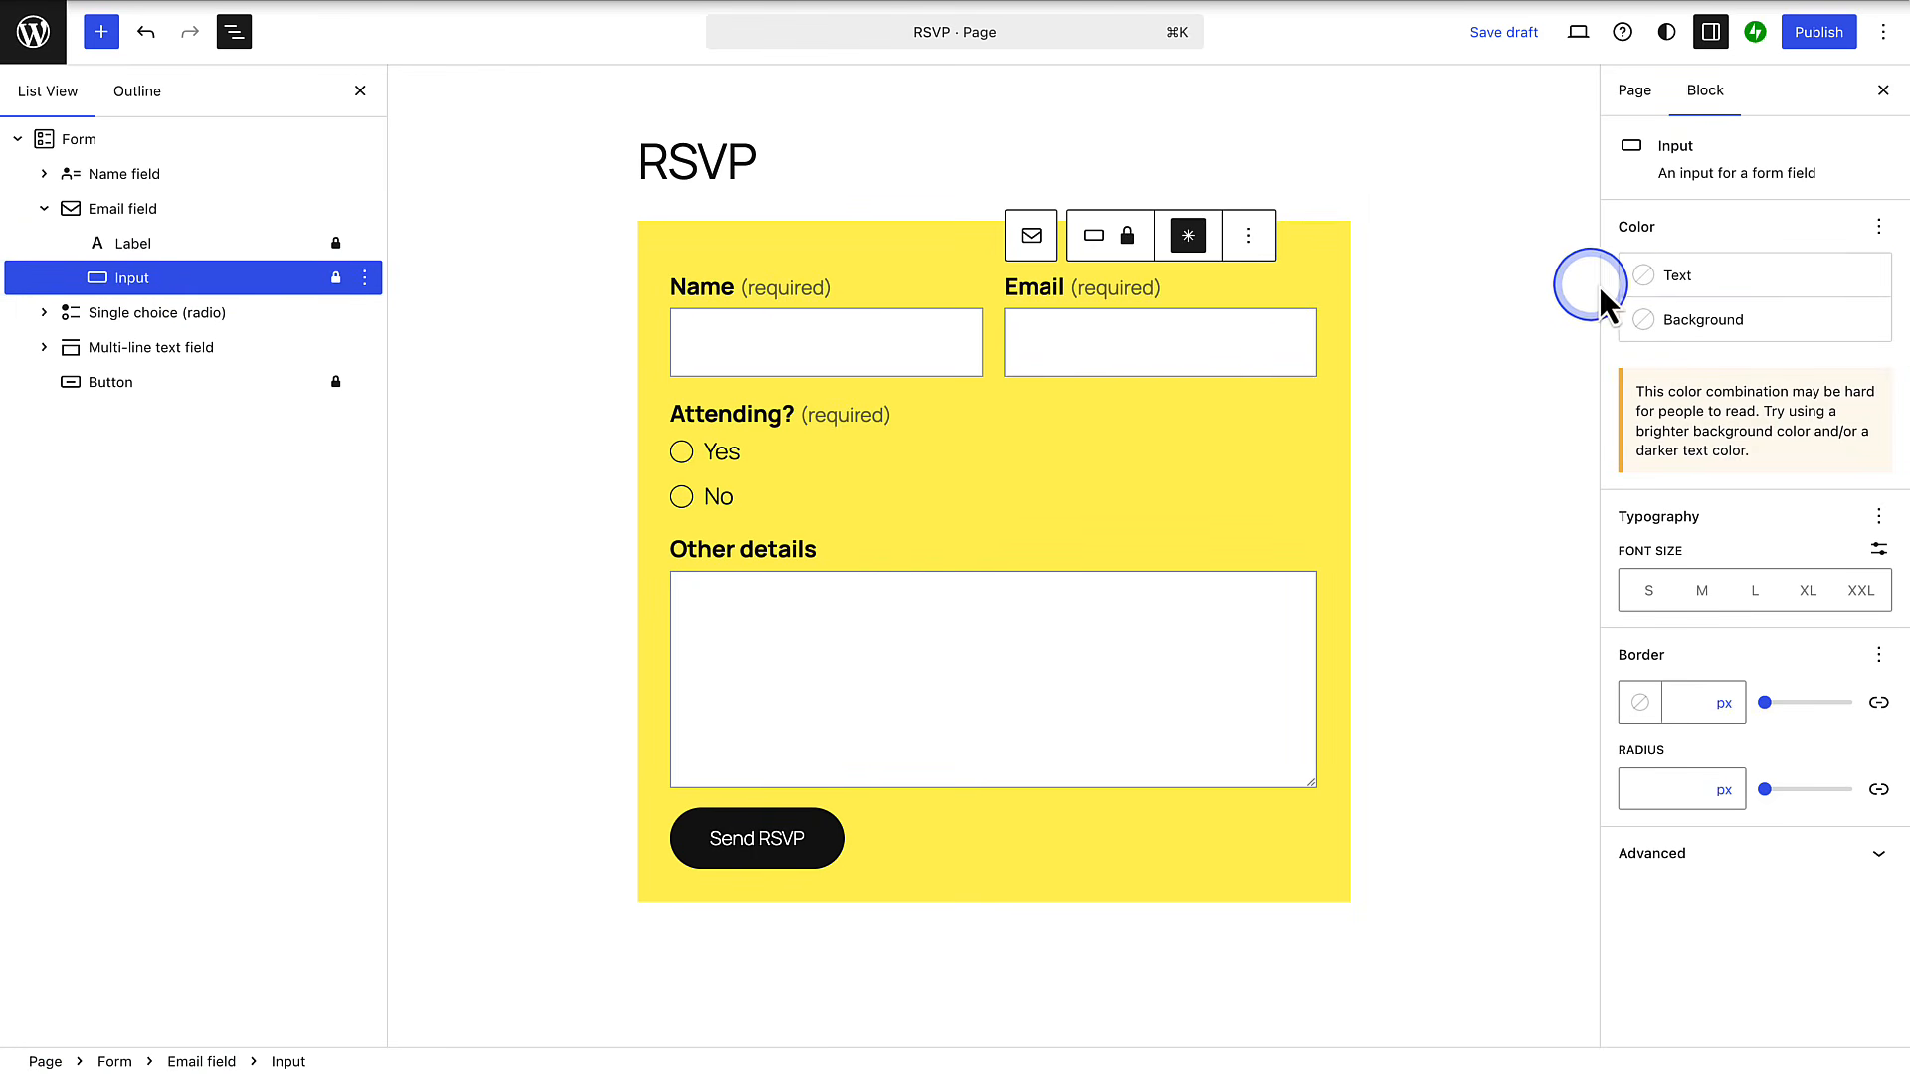
pyautogui.click(1688, 278)
pyautogui.click(1547, 470)
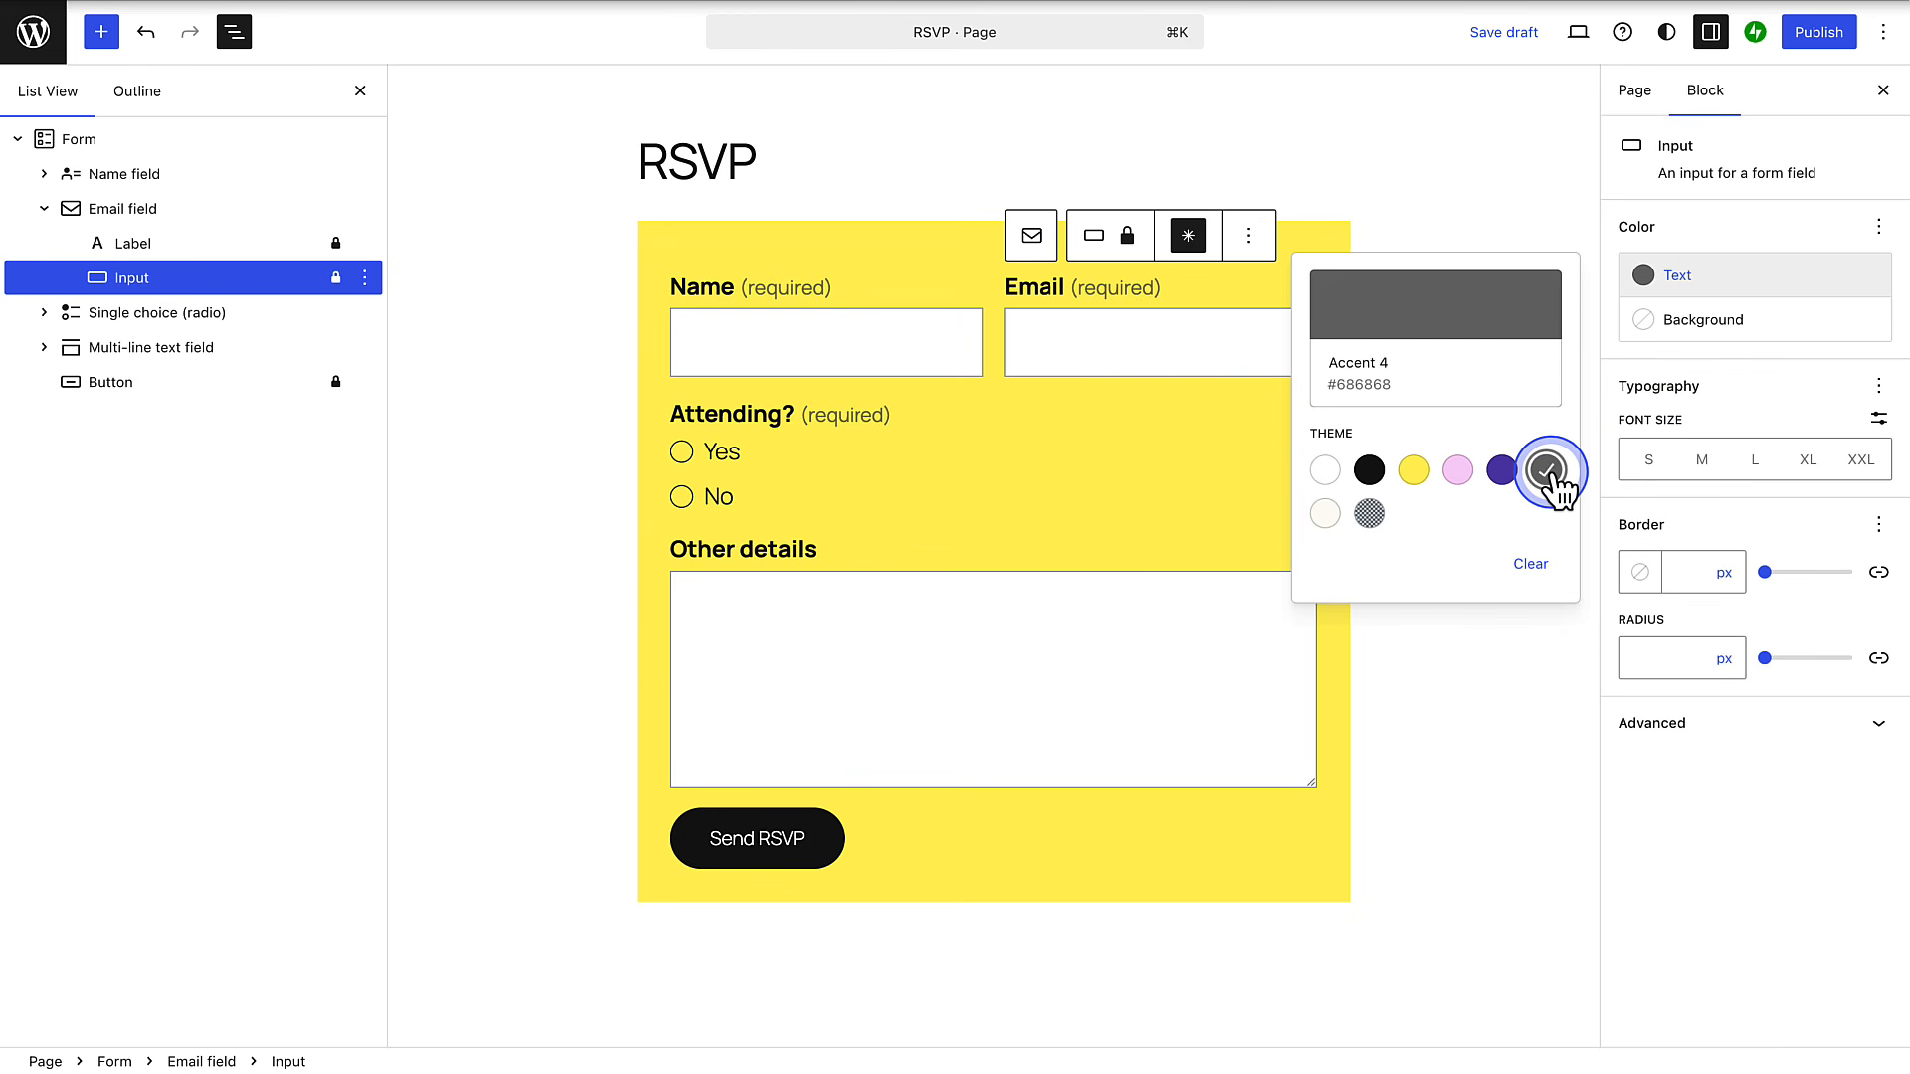
pyautogui.click(1804, 392)
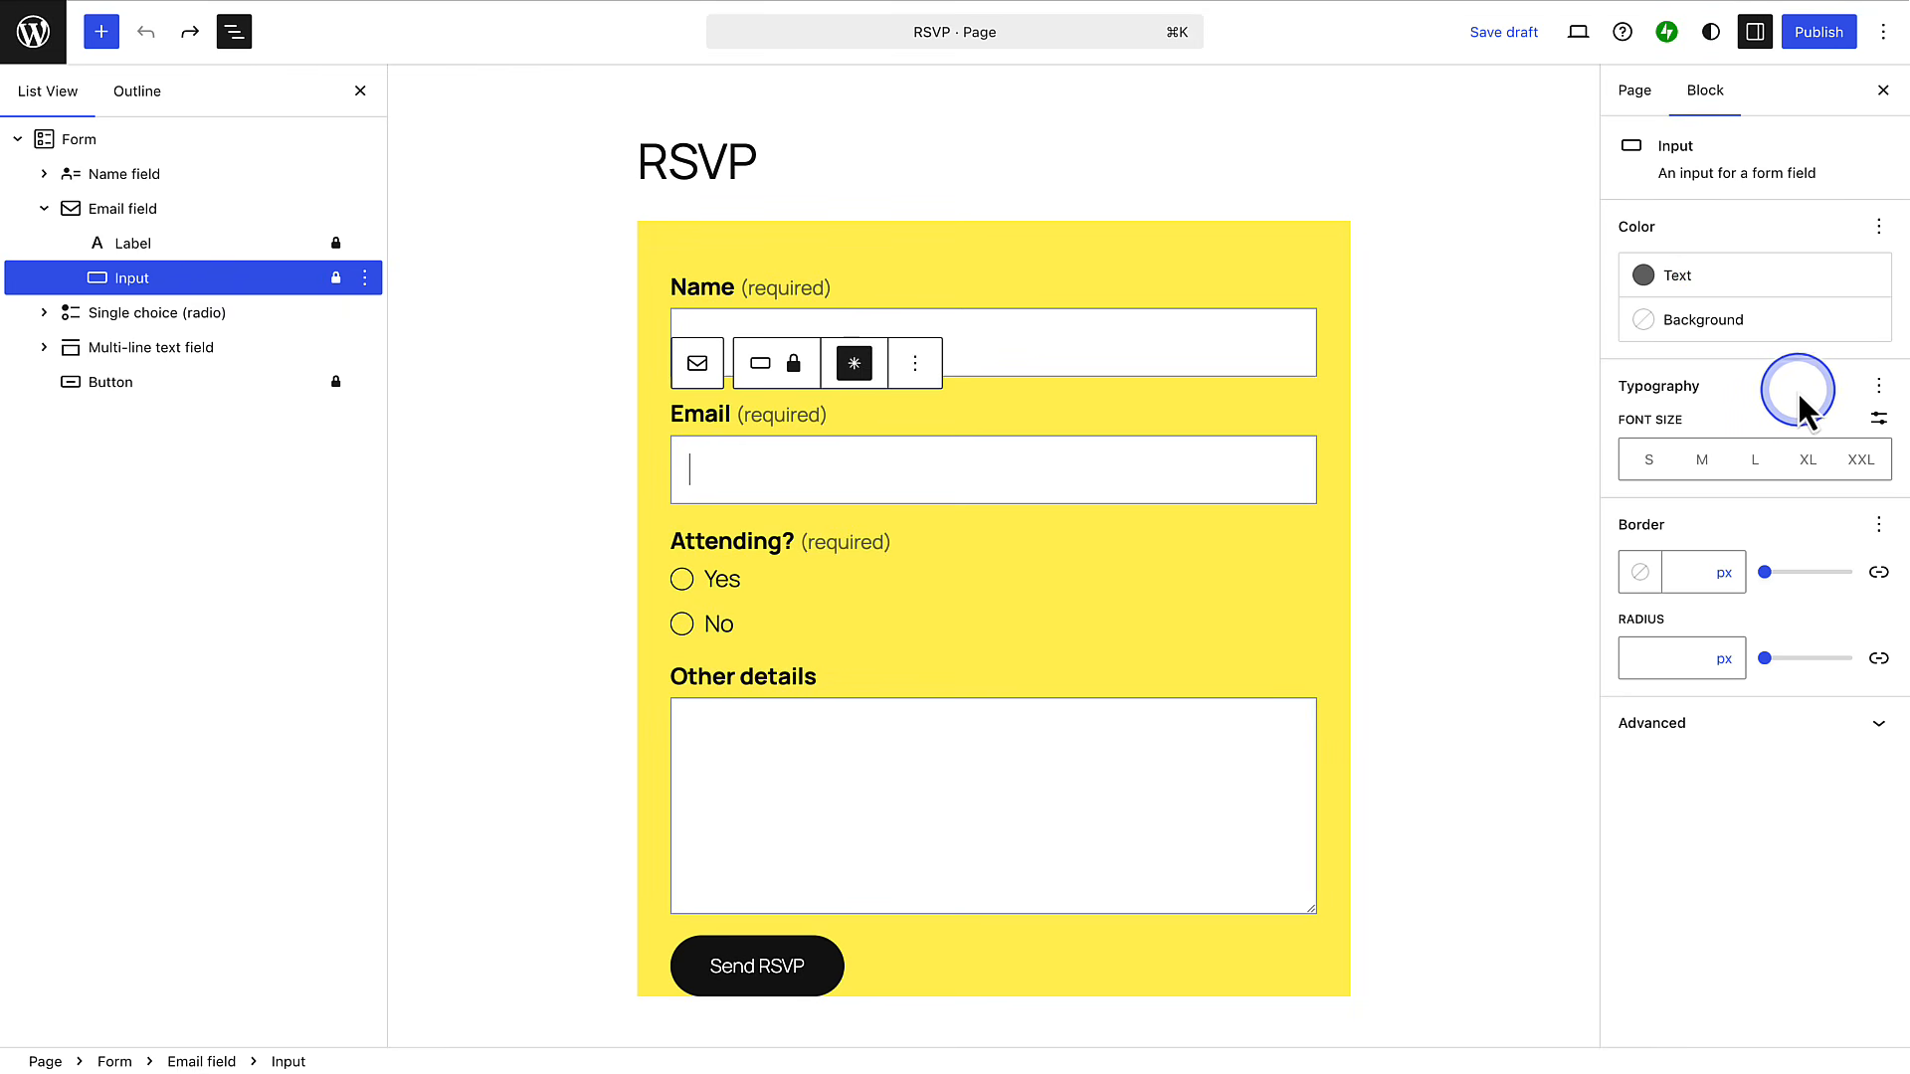
# Step: Give the Email field's input a 4 px border and a 20 px corner radius
pyautogui.click(1691, 569)
pyautogui.write('4')
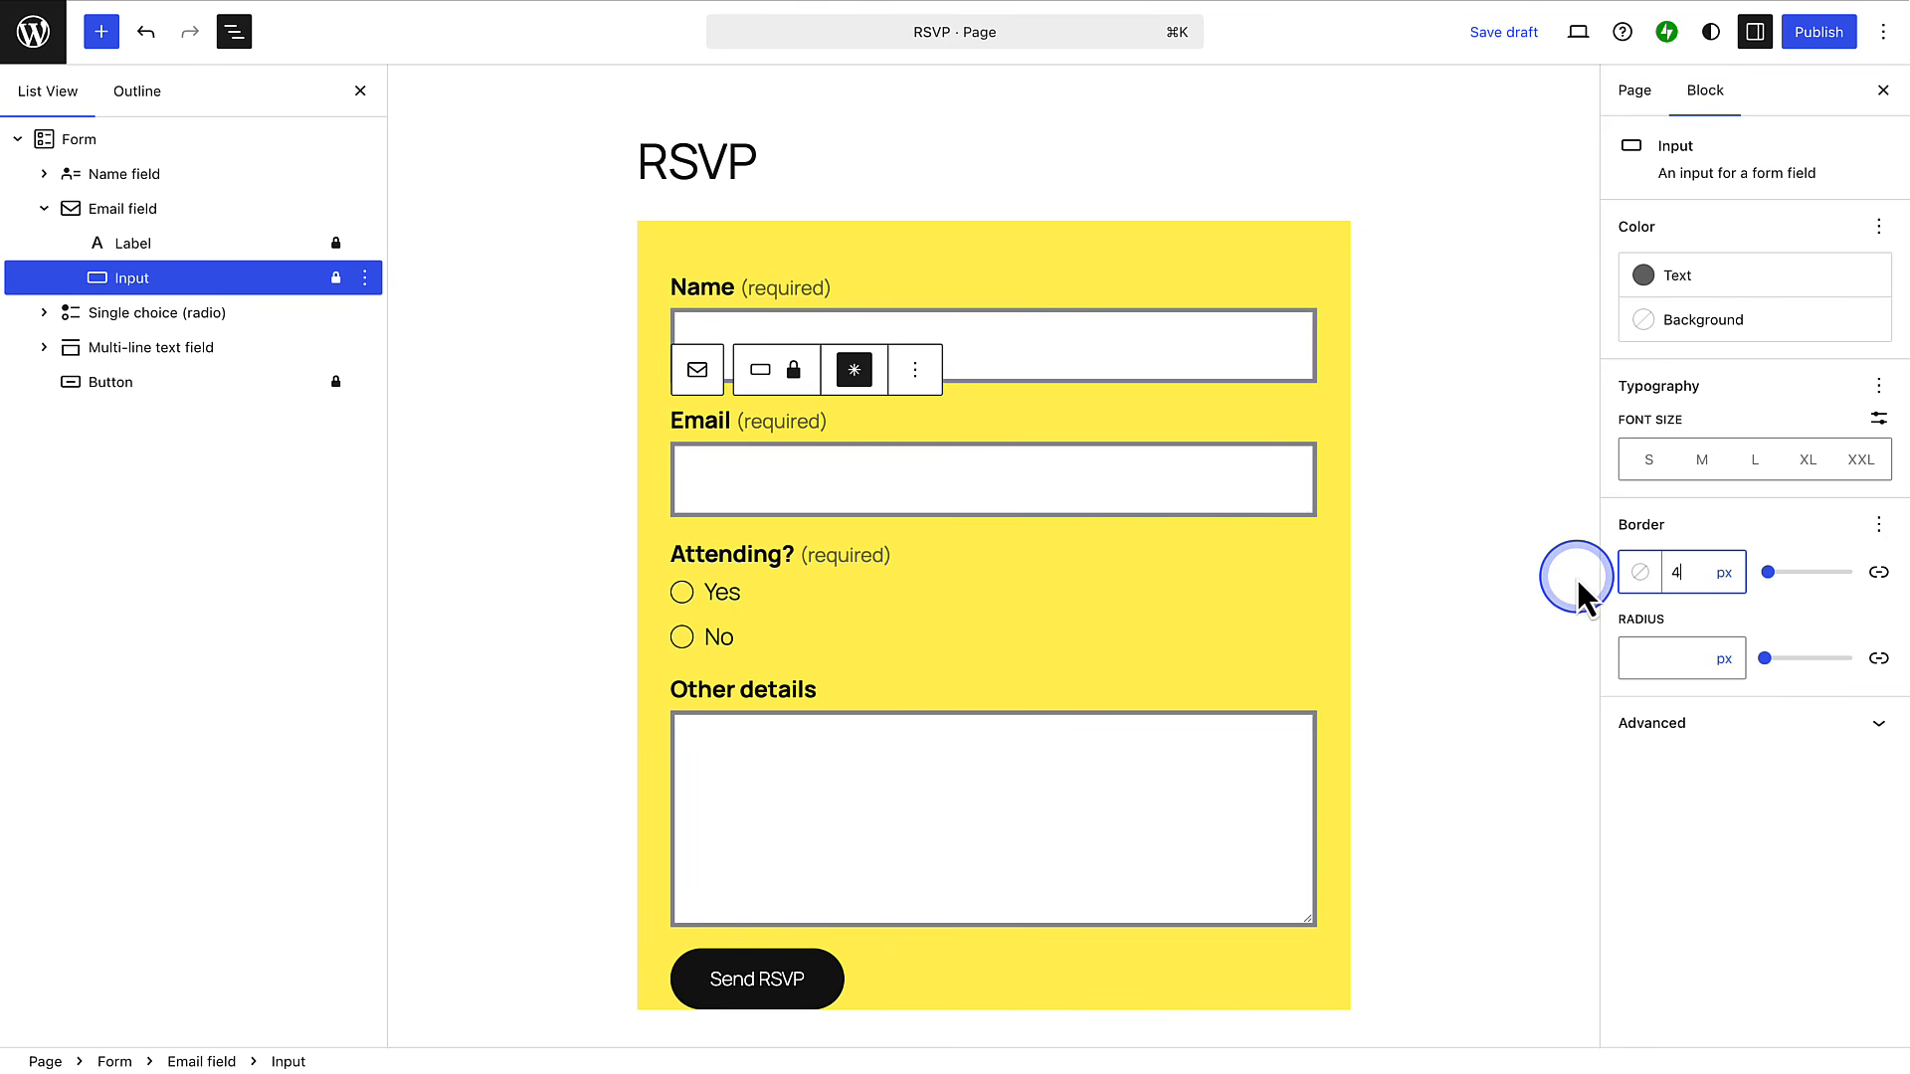
pyautogui.click(1635, 657)
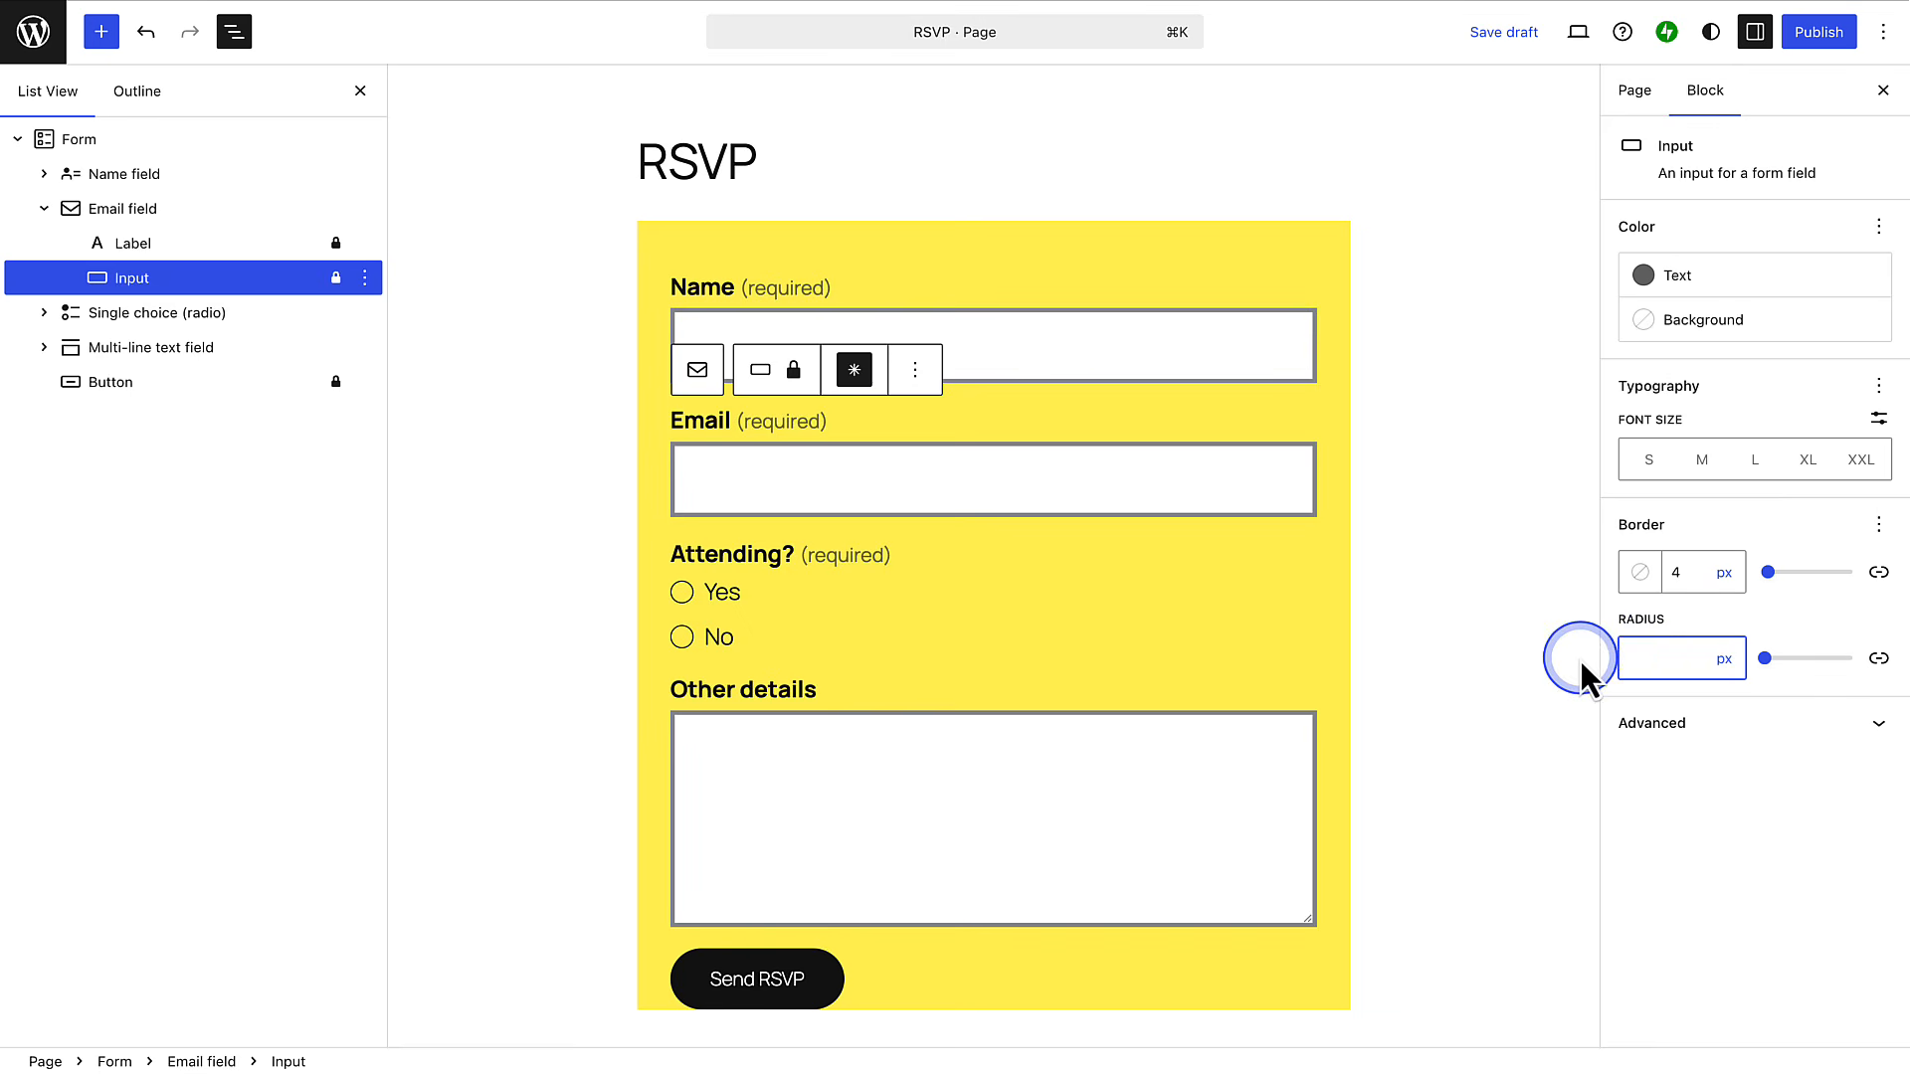
pyautogui.write('20')
pyautogui.click(1534, 649)
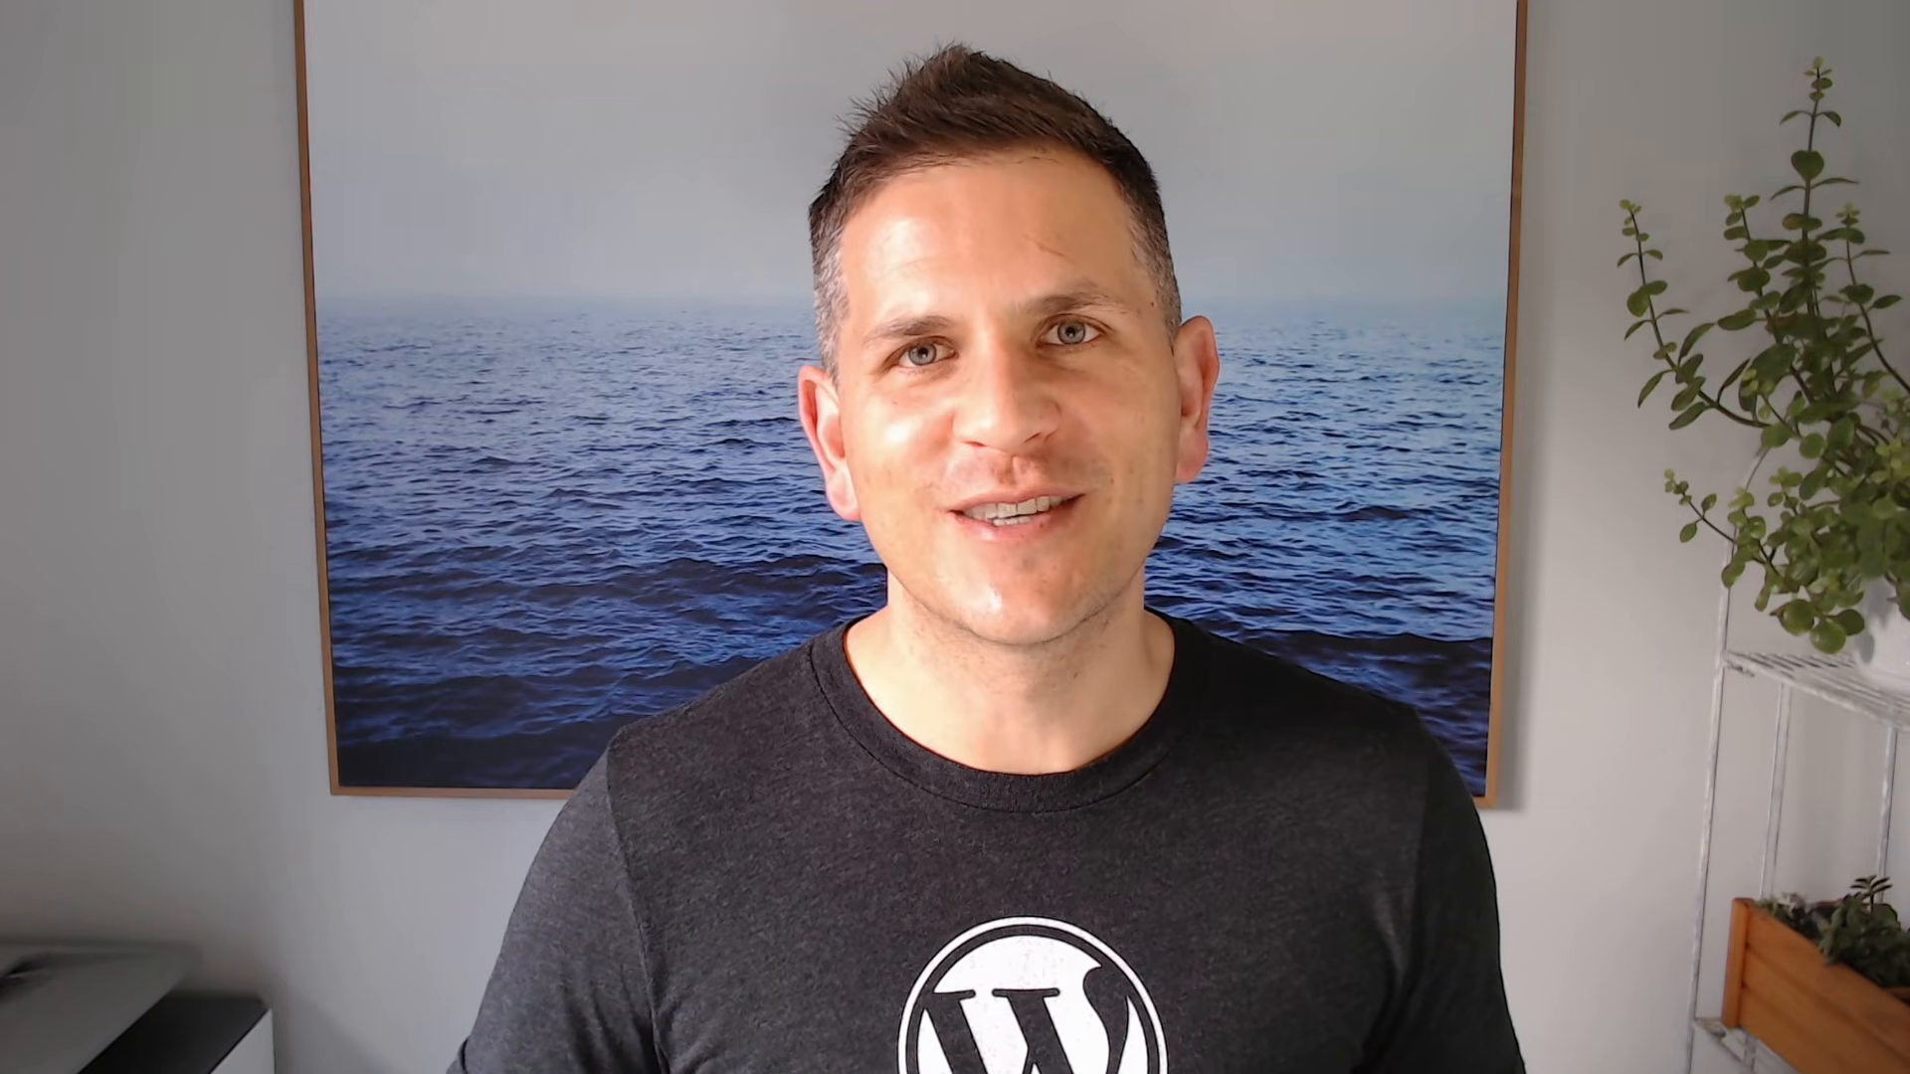
# Step: Set the form's after-submit message text to "We will get back to you as soon as possible. Kind regards The WordPress.com Team"
pyautogui.click(1240, 236)
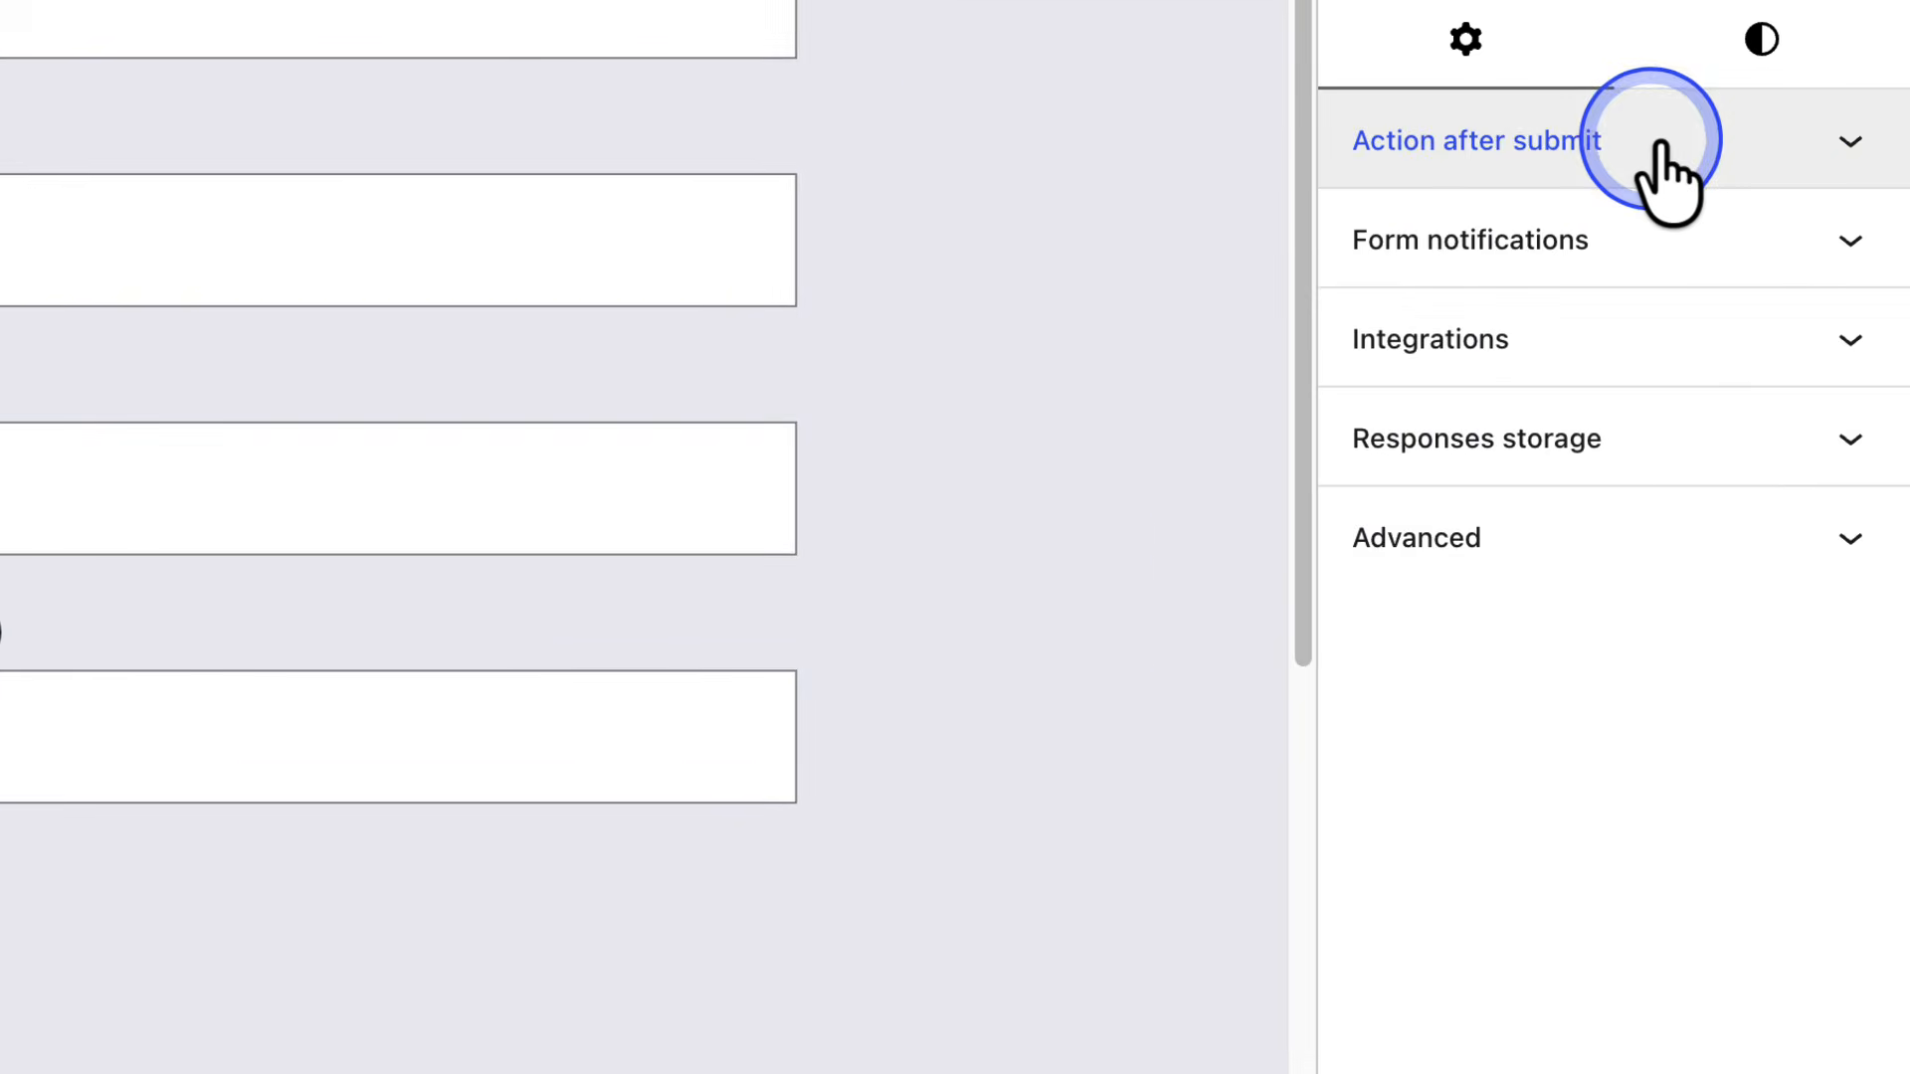
pyautogui.click(1766, 404)
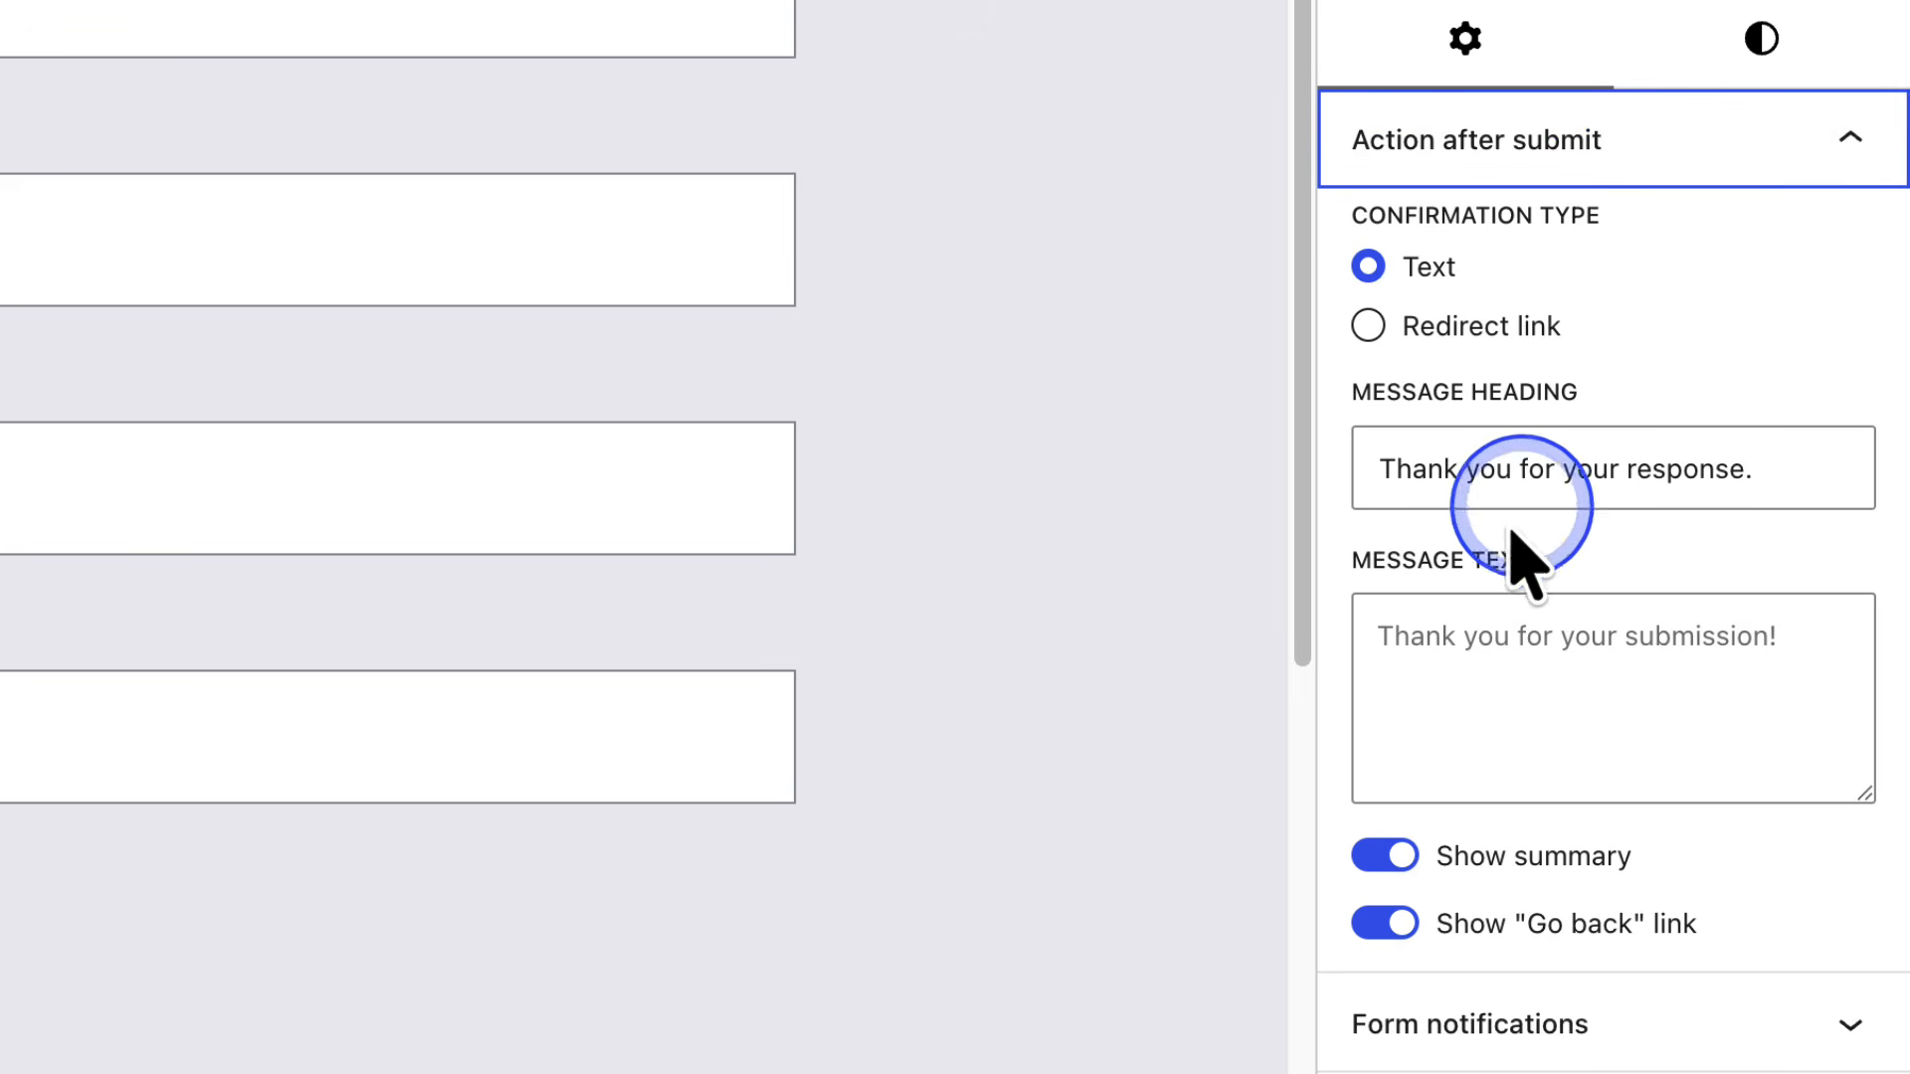
pyautogui.click(1378, 633)
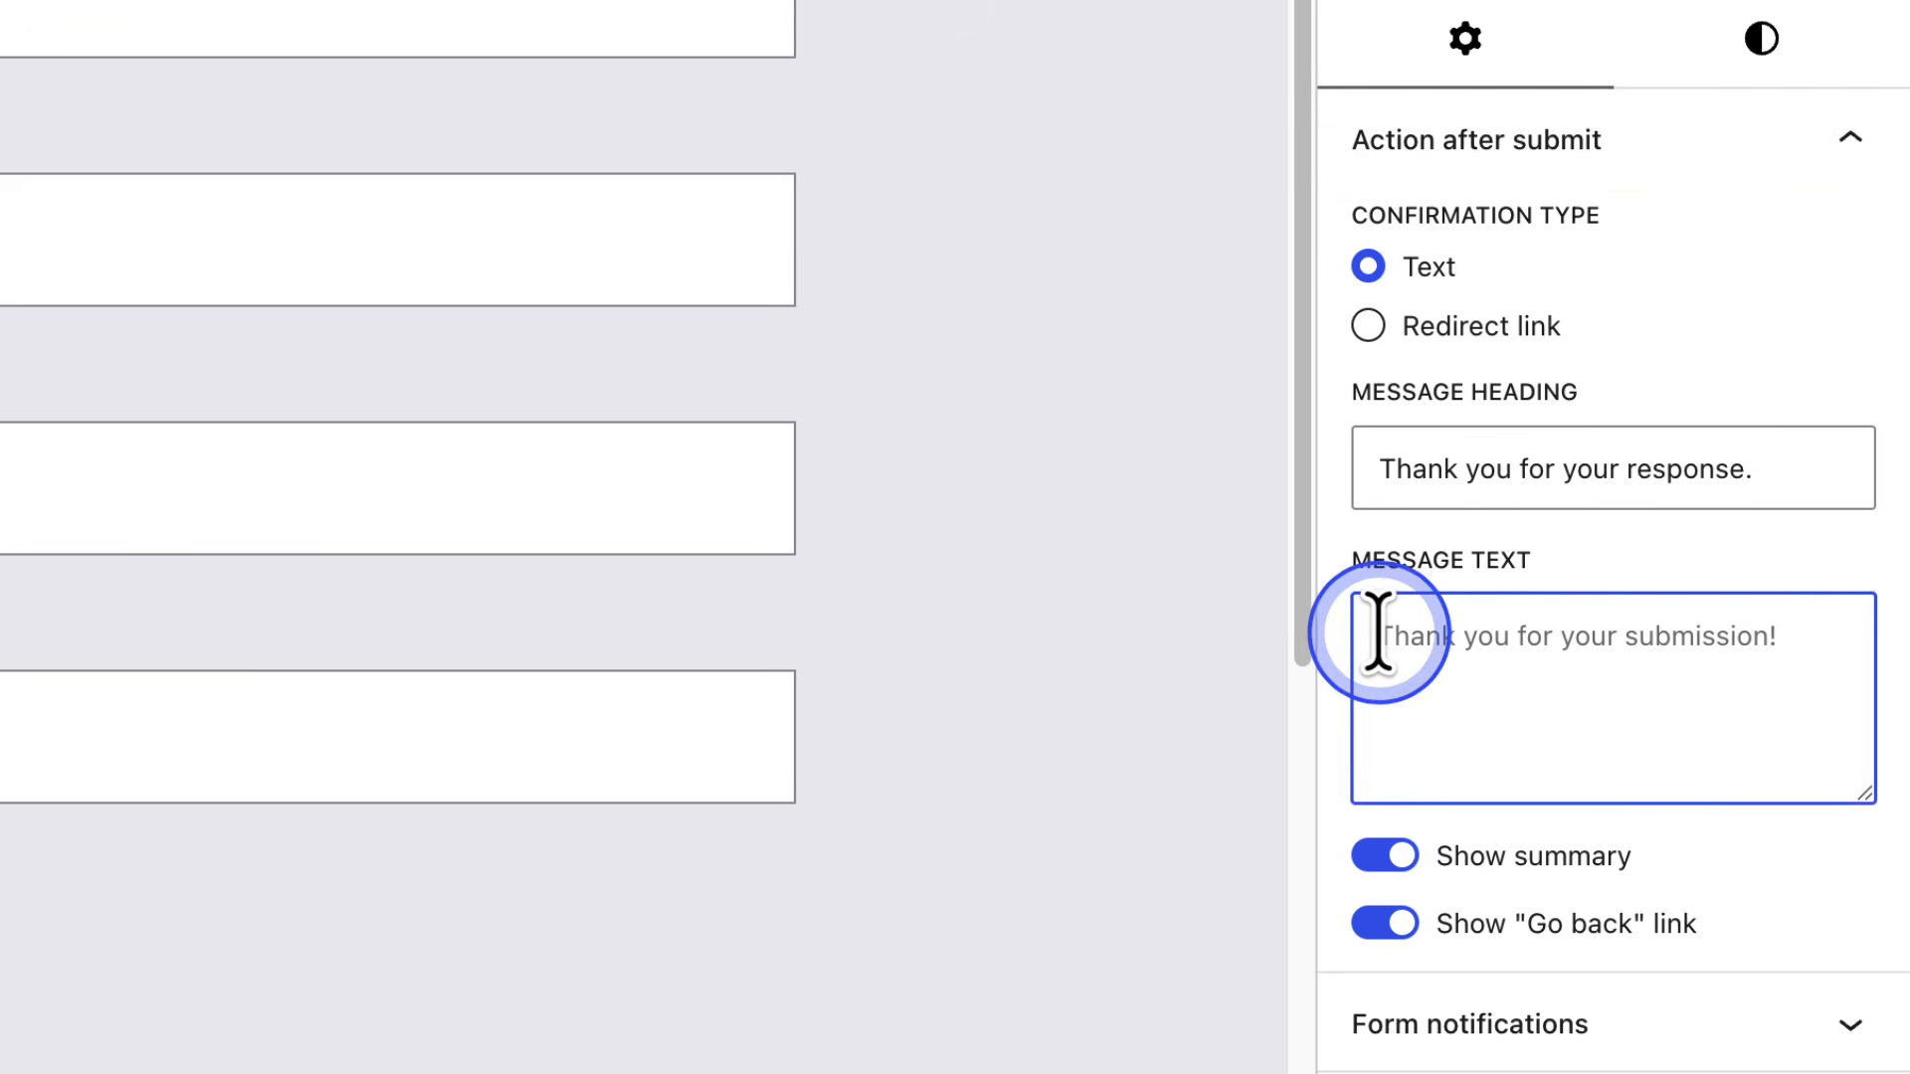
pyautogui.write('We will get back to you as soon as possible.  Kind regards The WordPress.com Team')
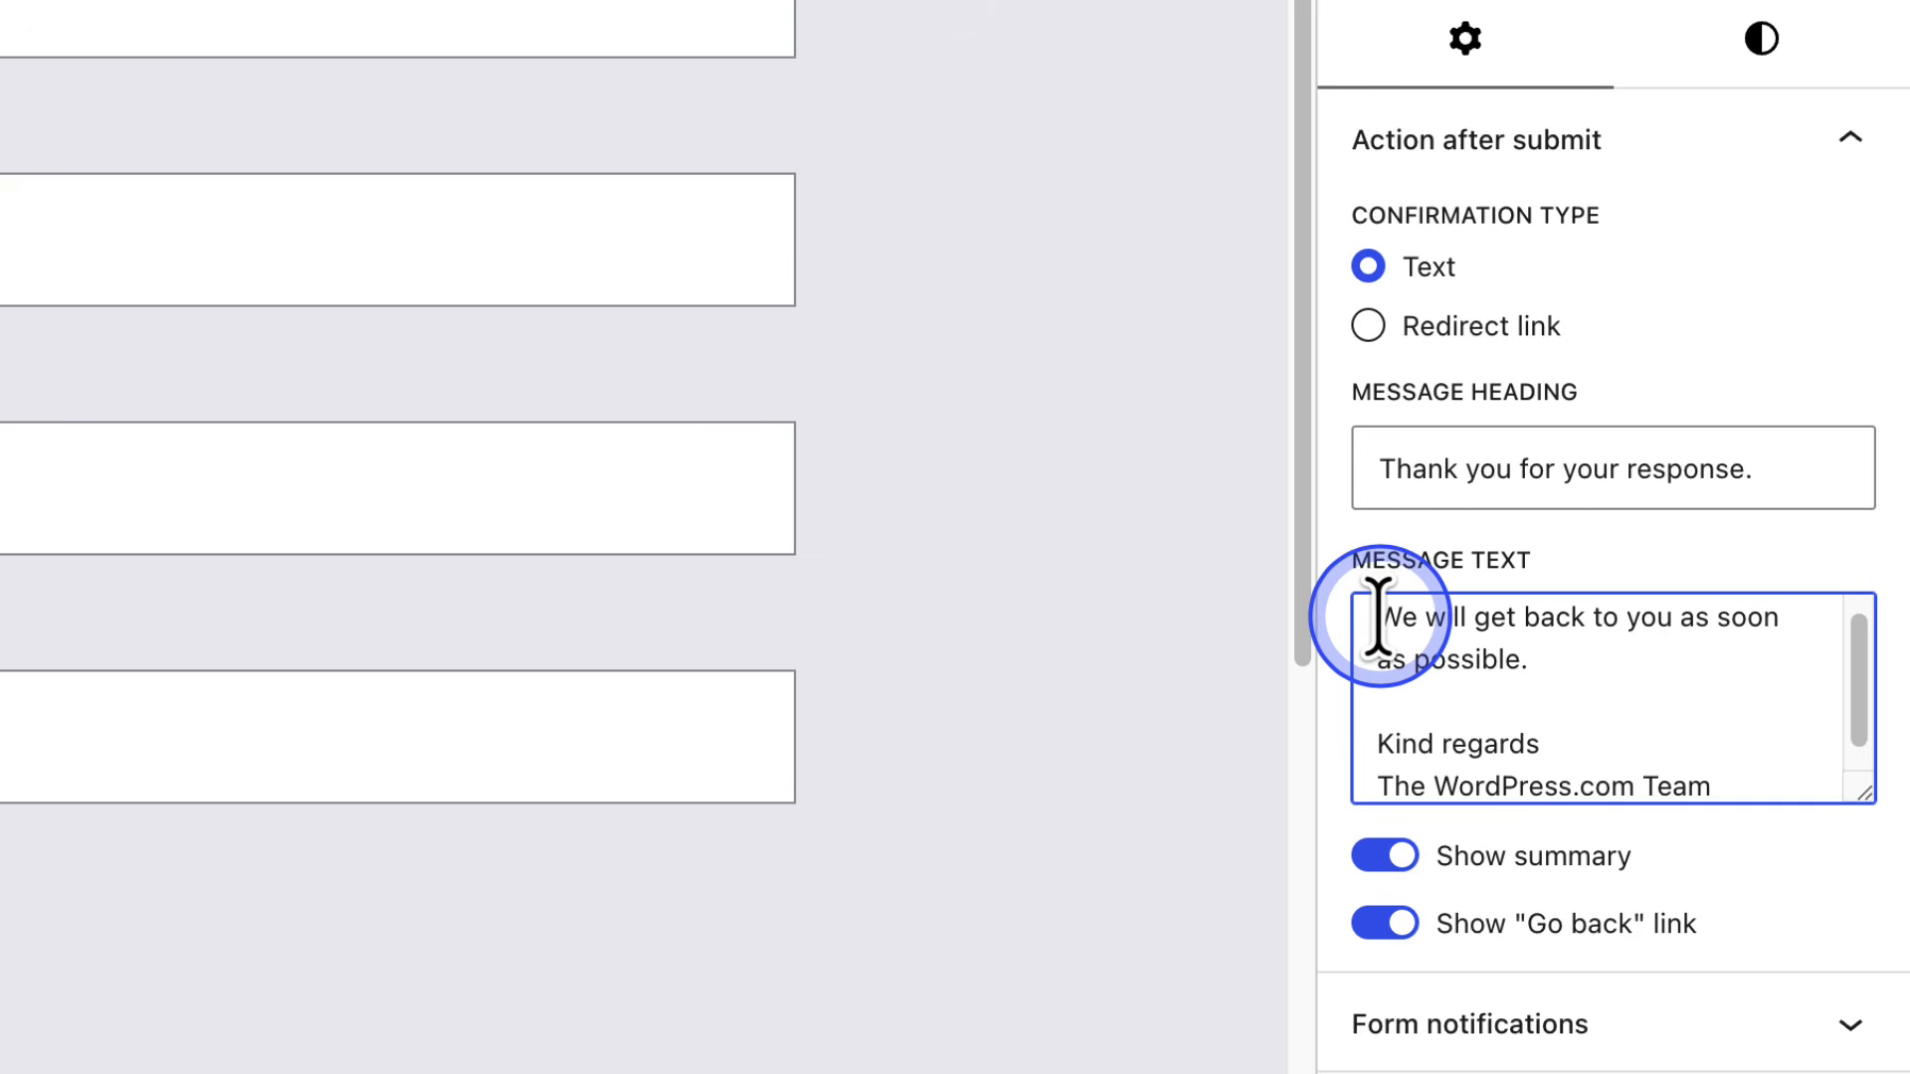
pyautogui.click(1369, 328)
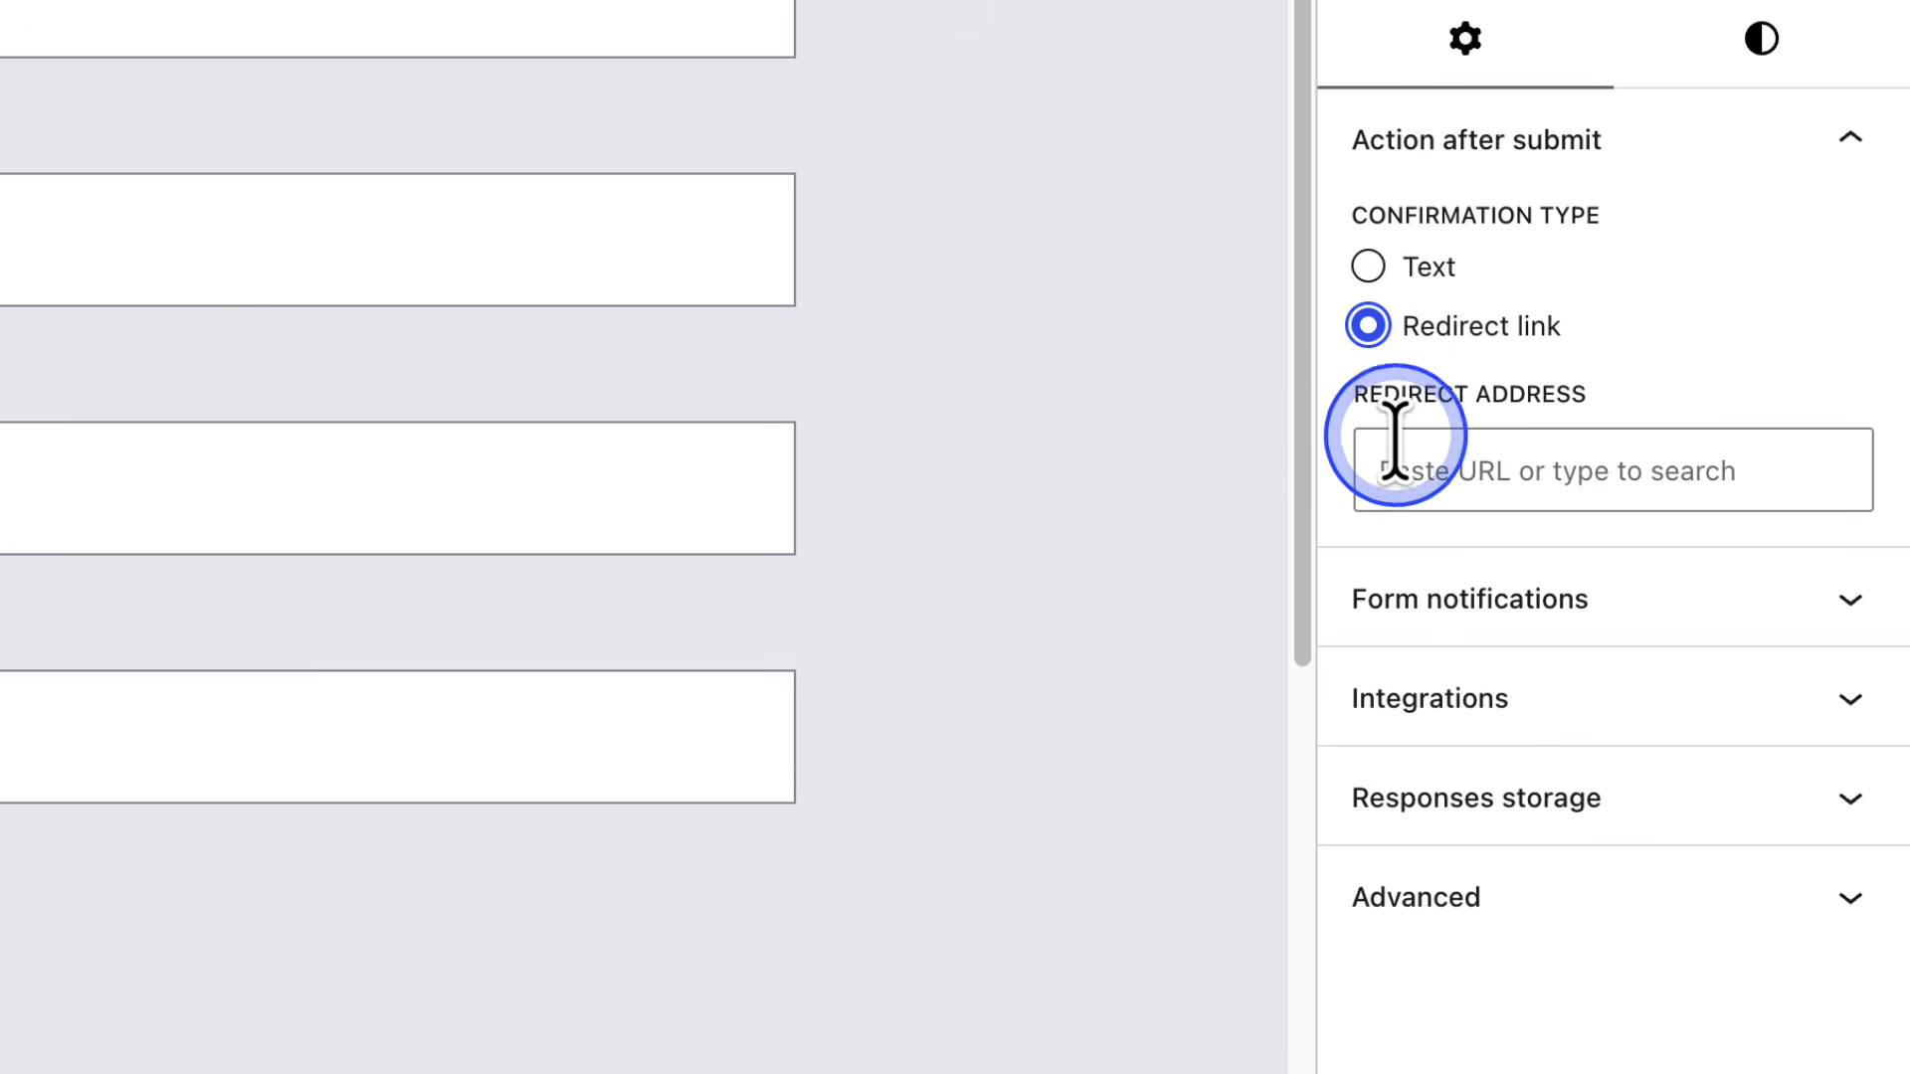
pyautogui.click(1385, 482)
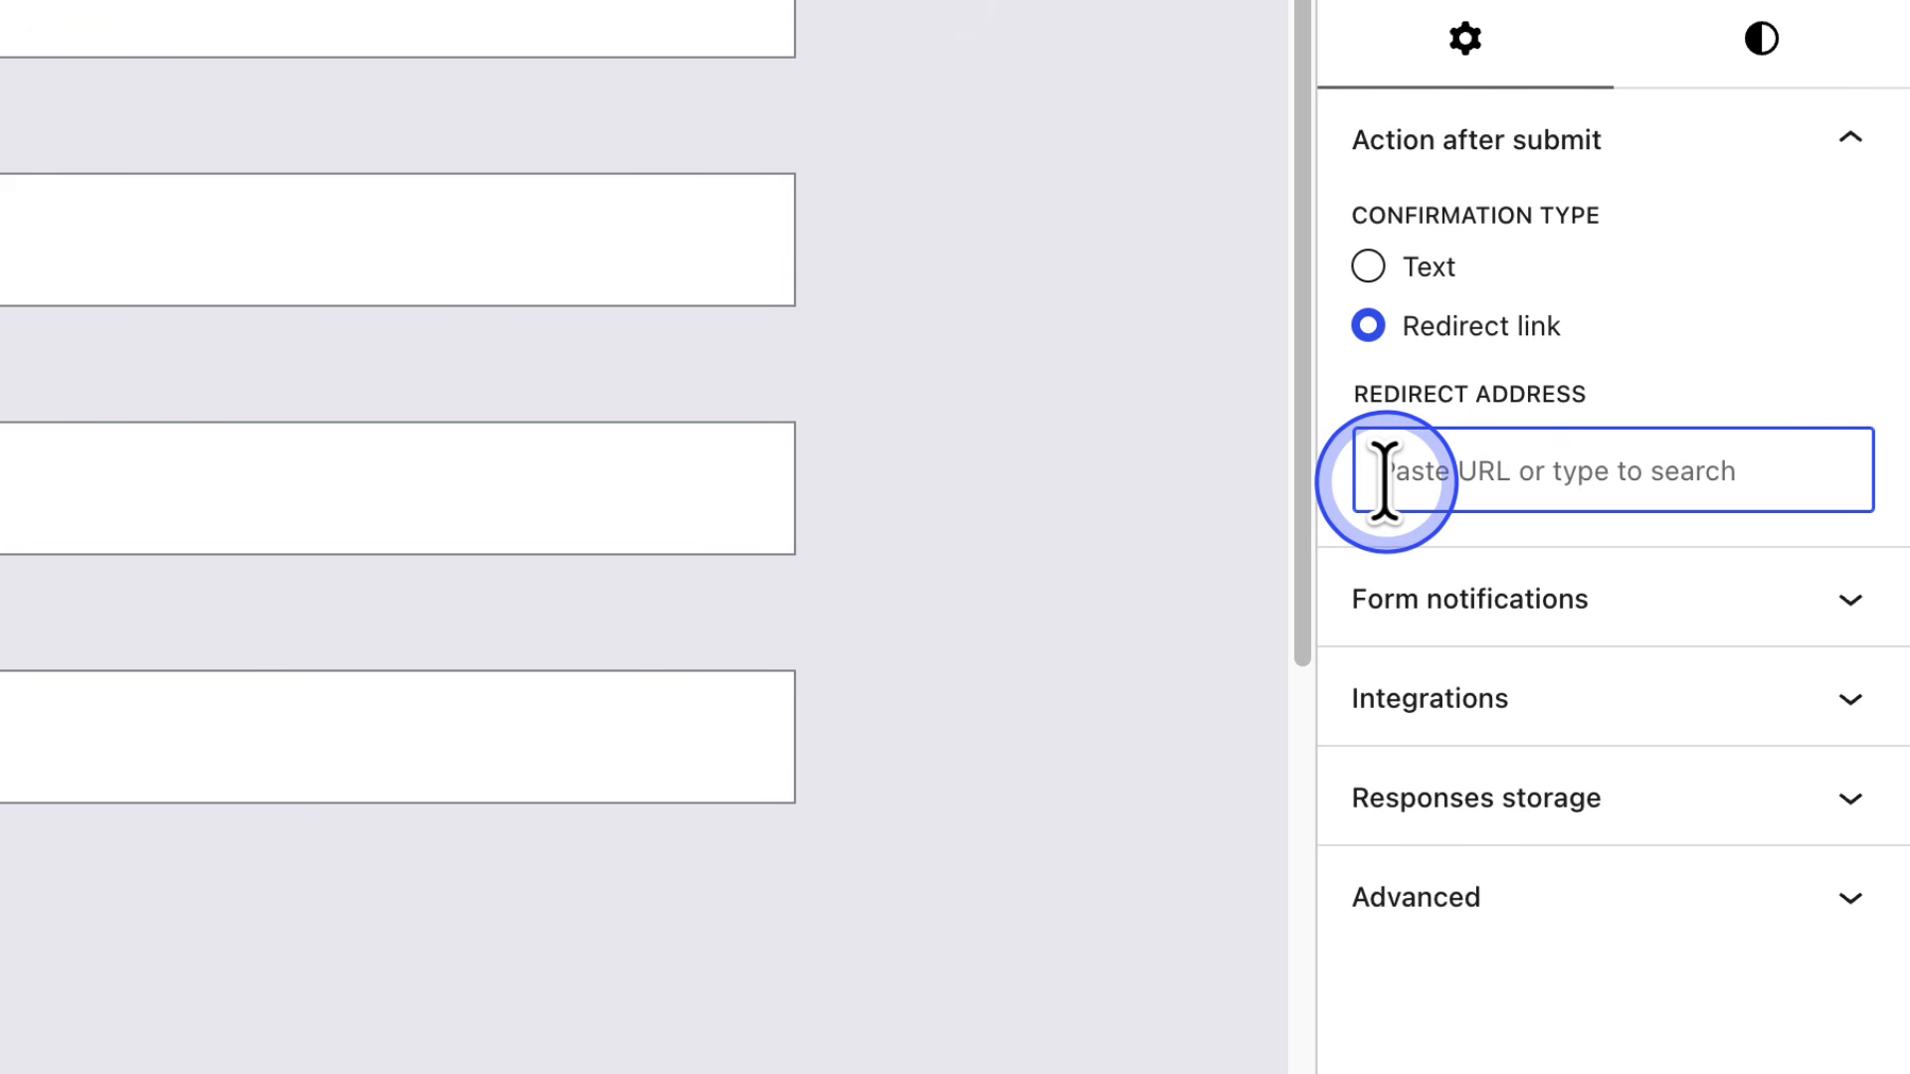
pyautogui.write('www.serenitydesigns.com')
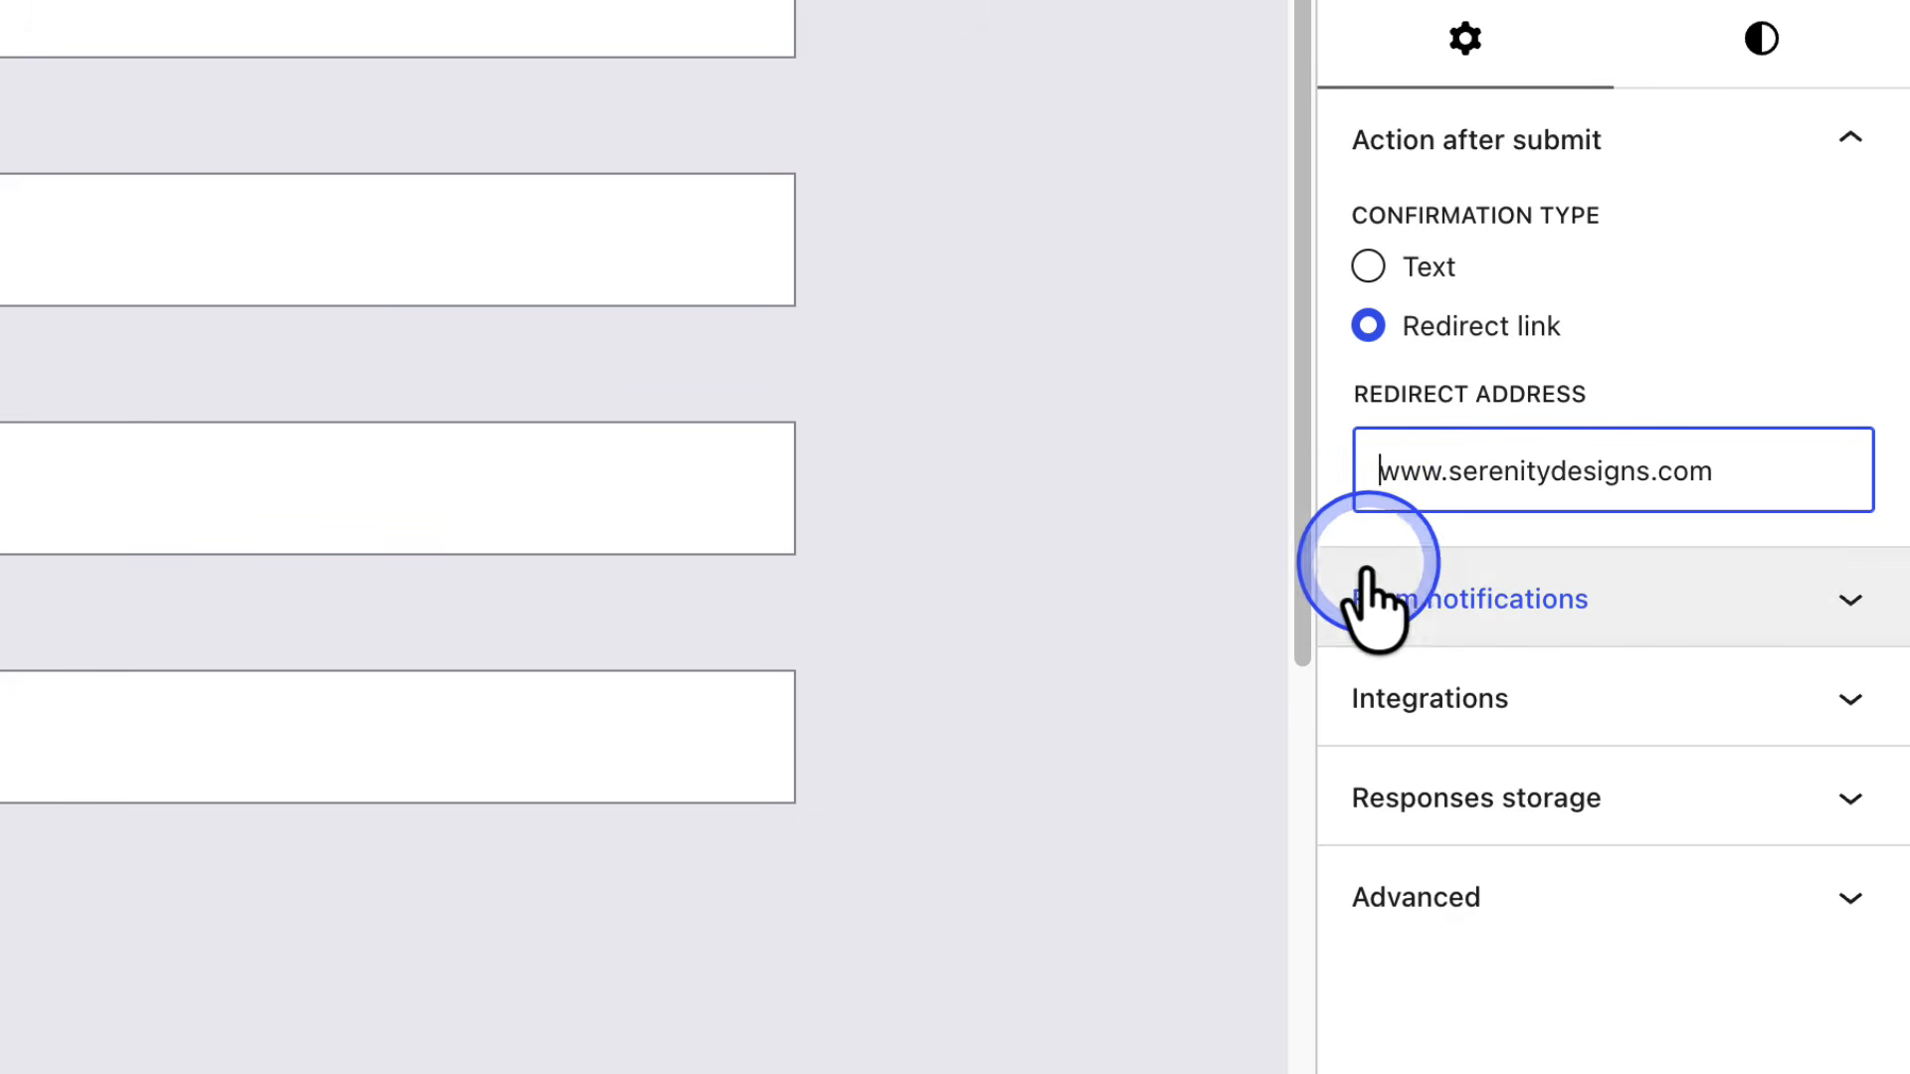
# Step: Review the form's email notification settings and open the management of its integrations
pyautogui.click(1677, 598)
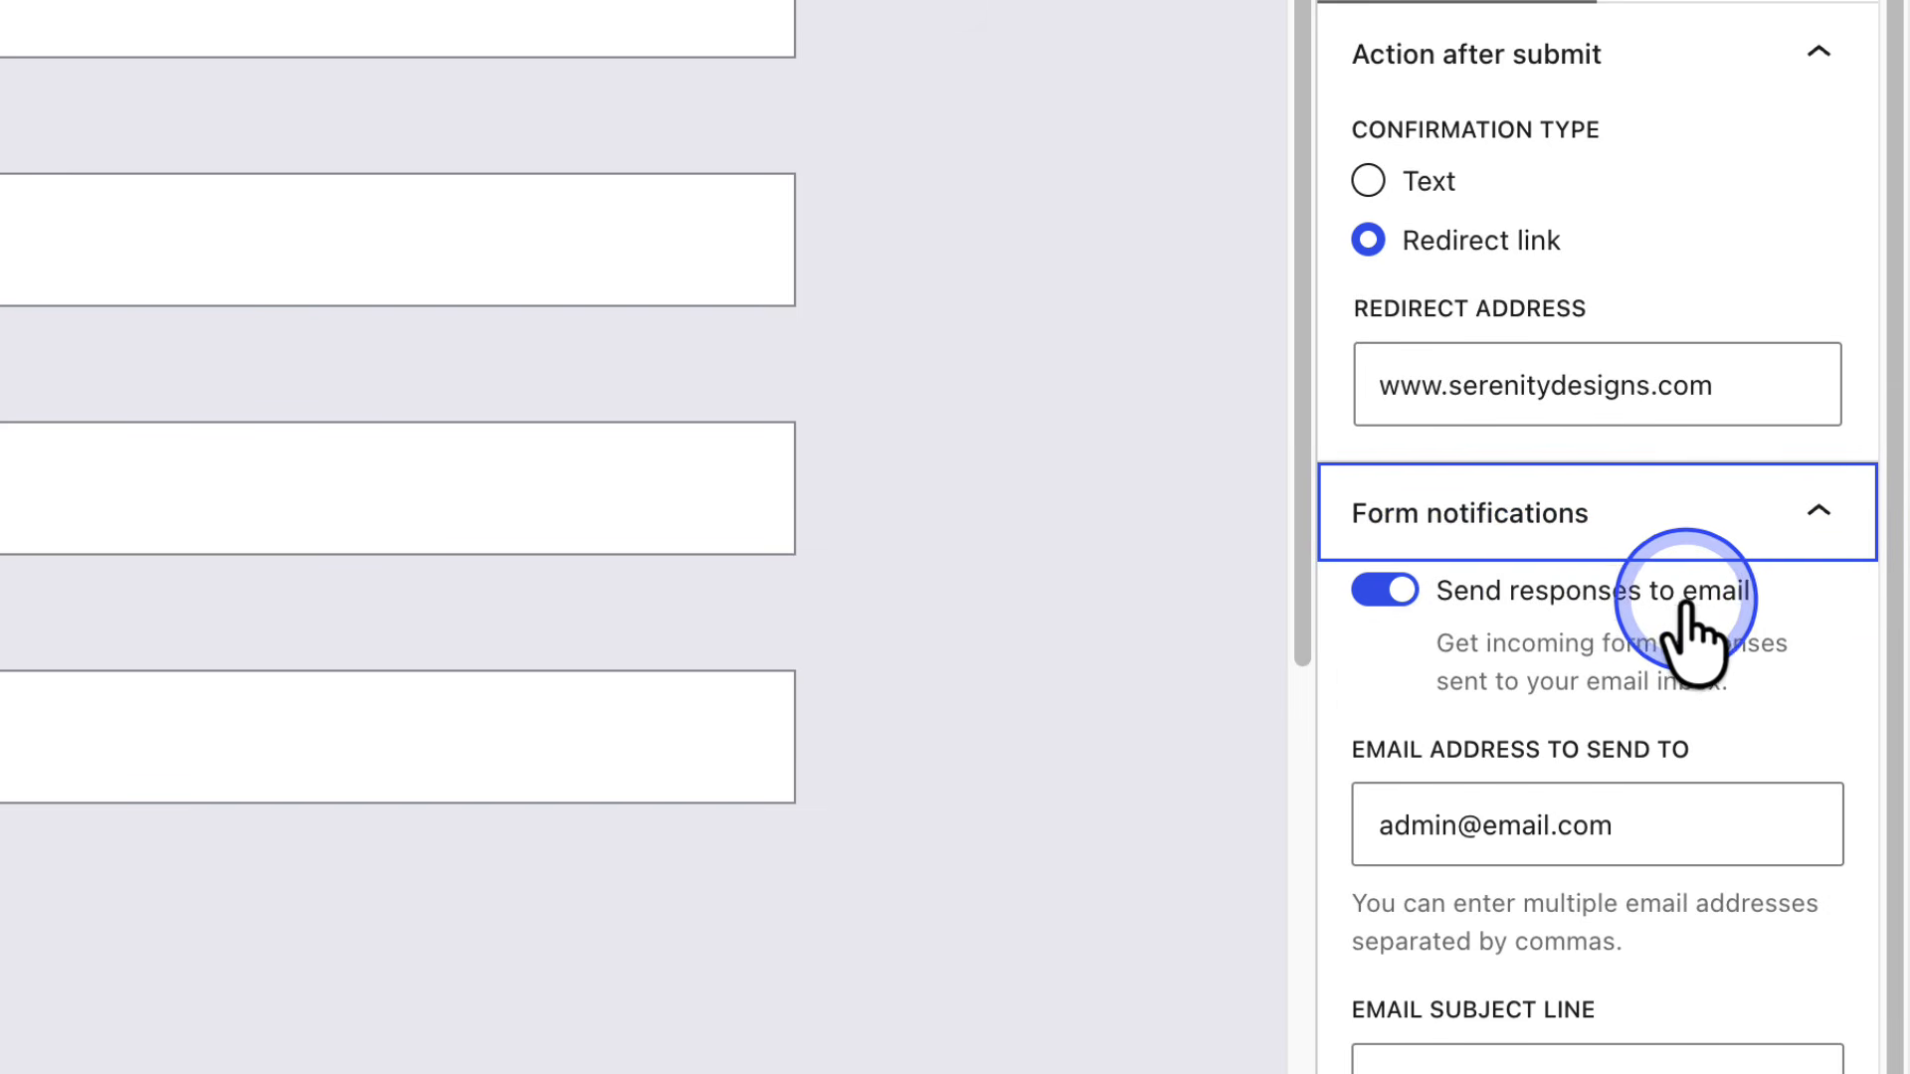
pyautogui.scroll(-3, 1896, 776)
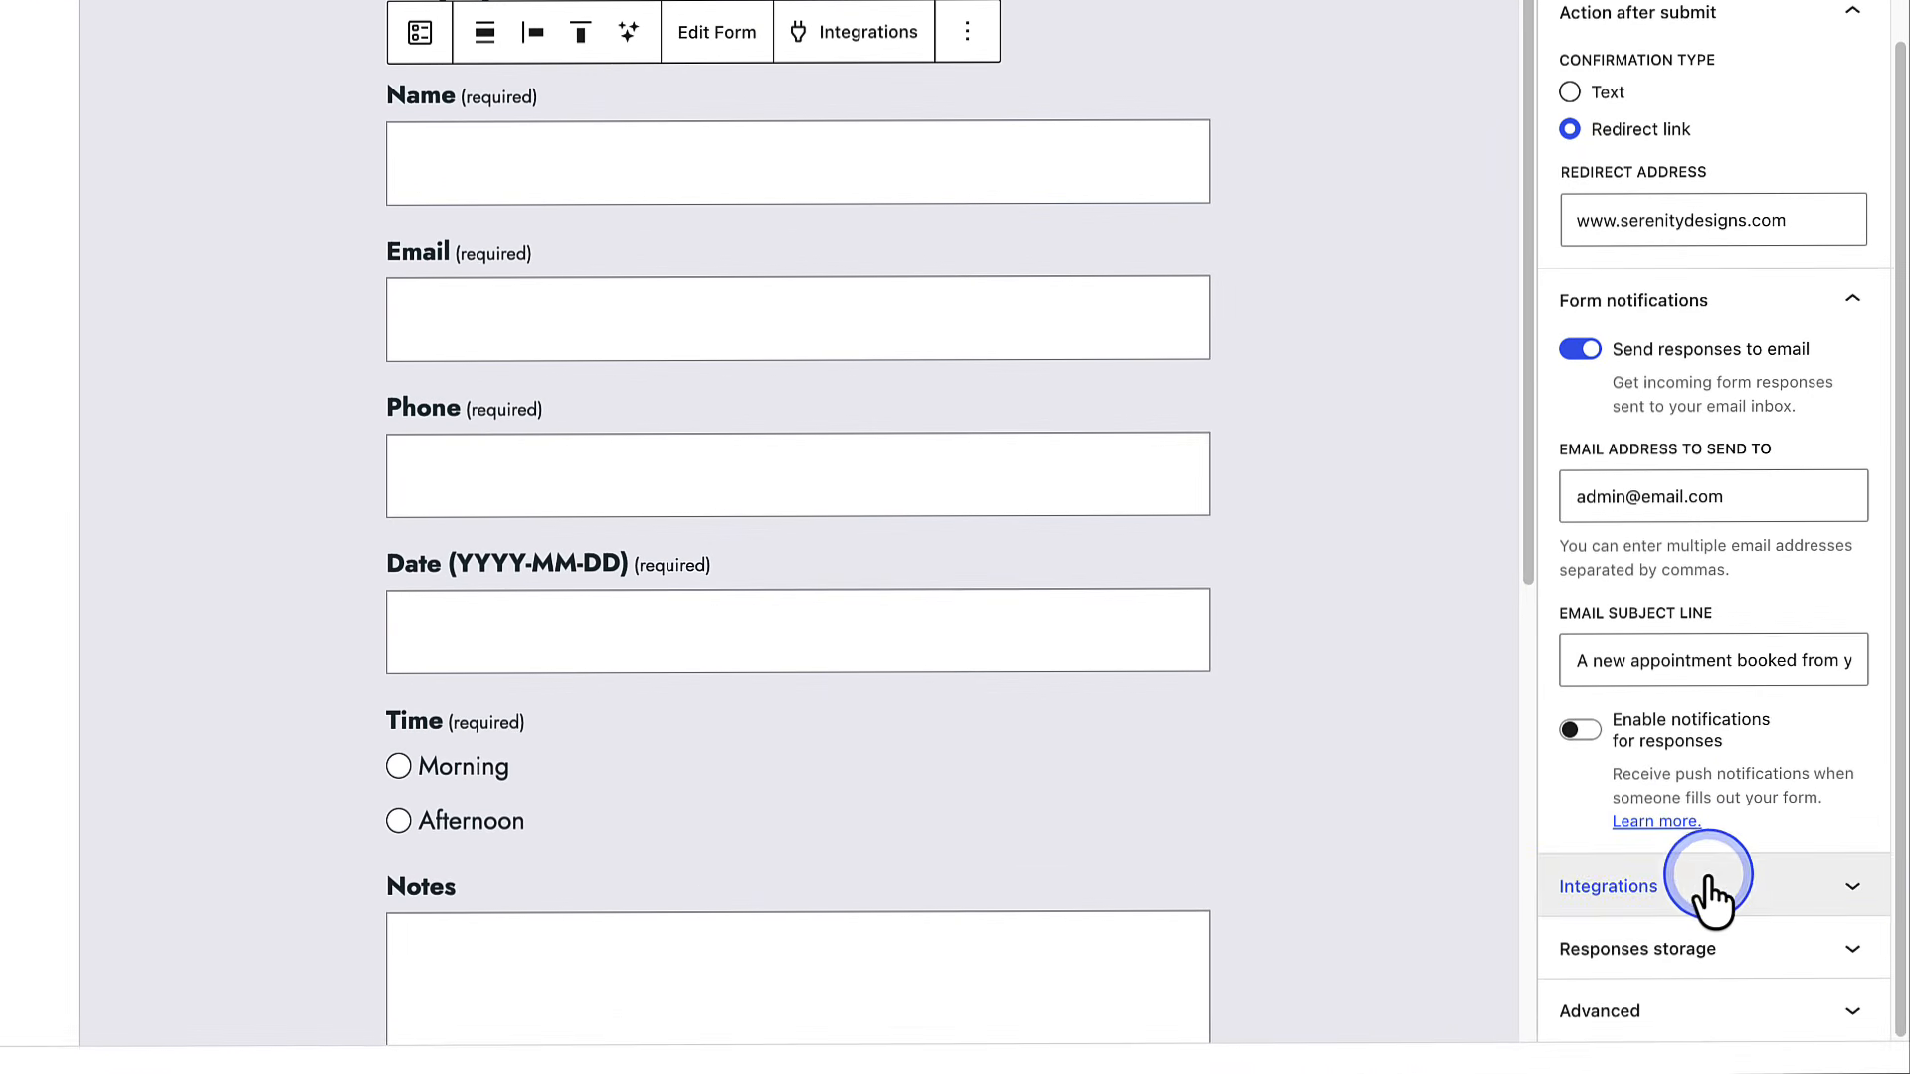
pyautogui.click(1734, 914)
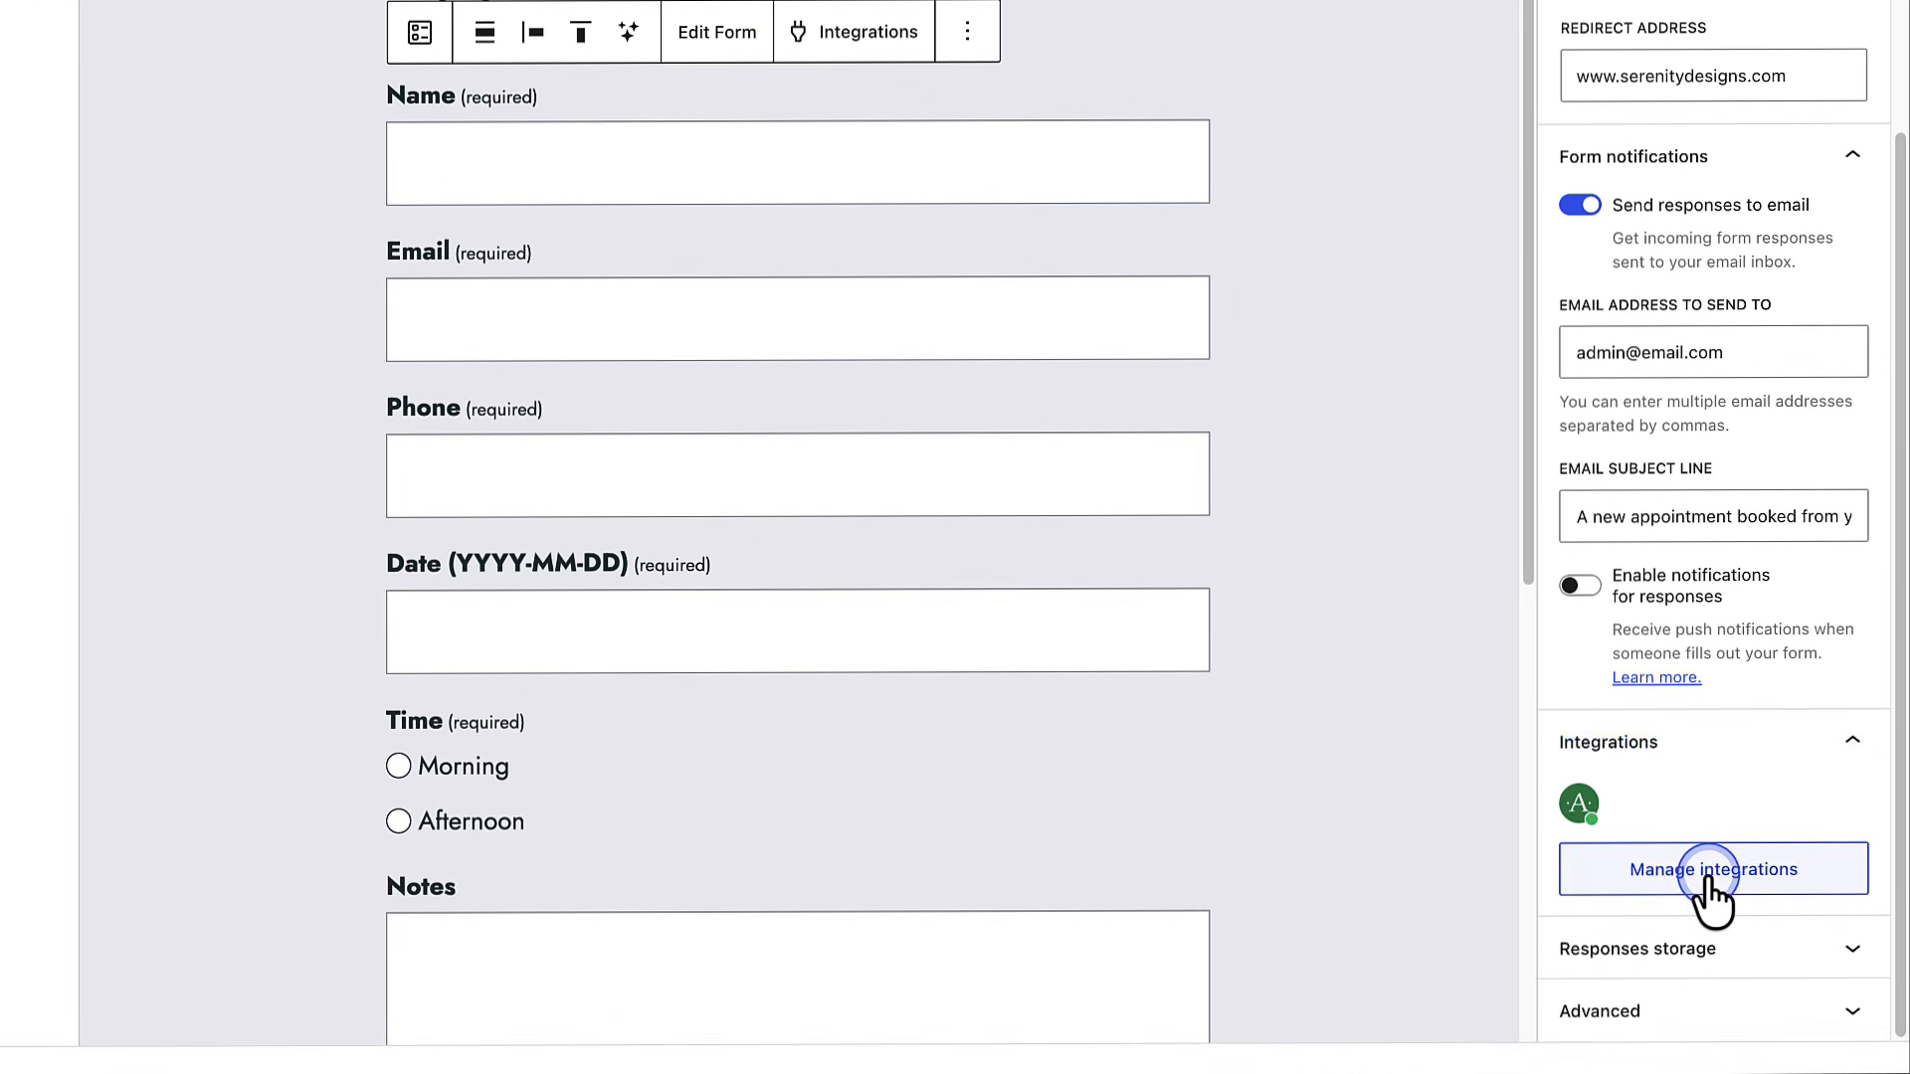
pyautogui.click(1707, 873)
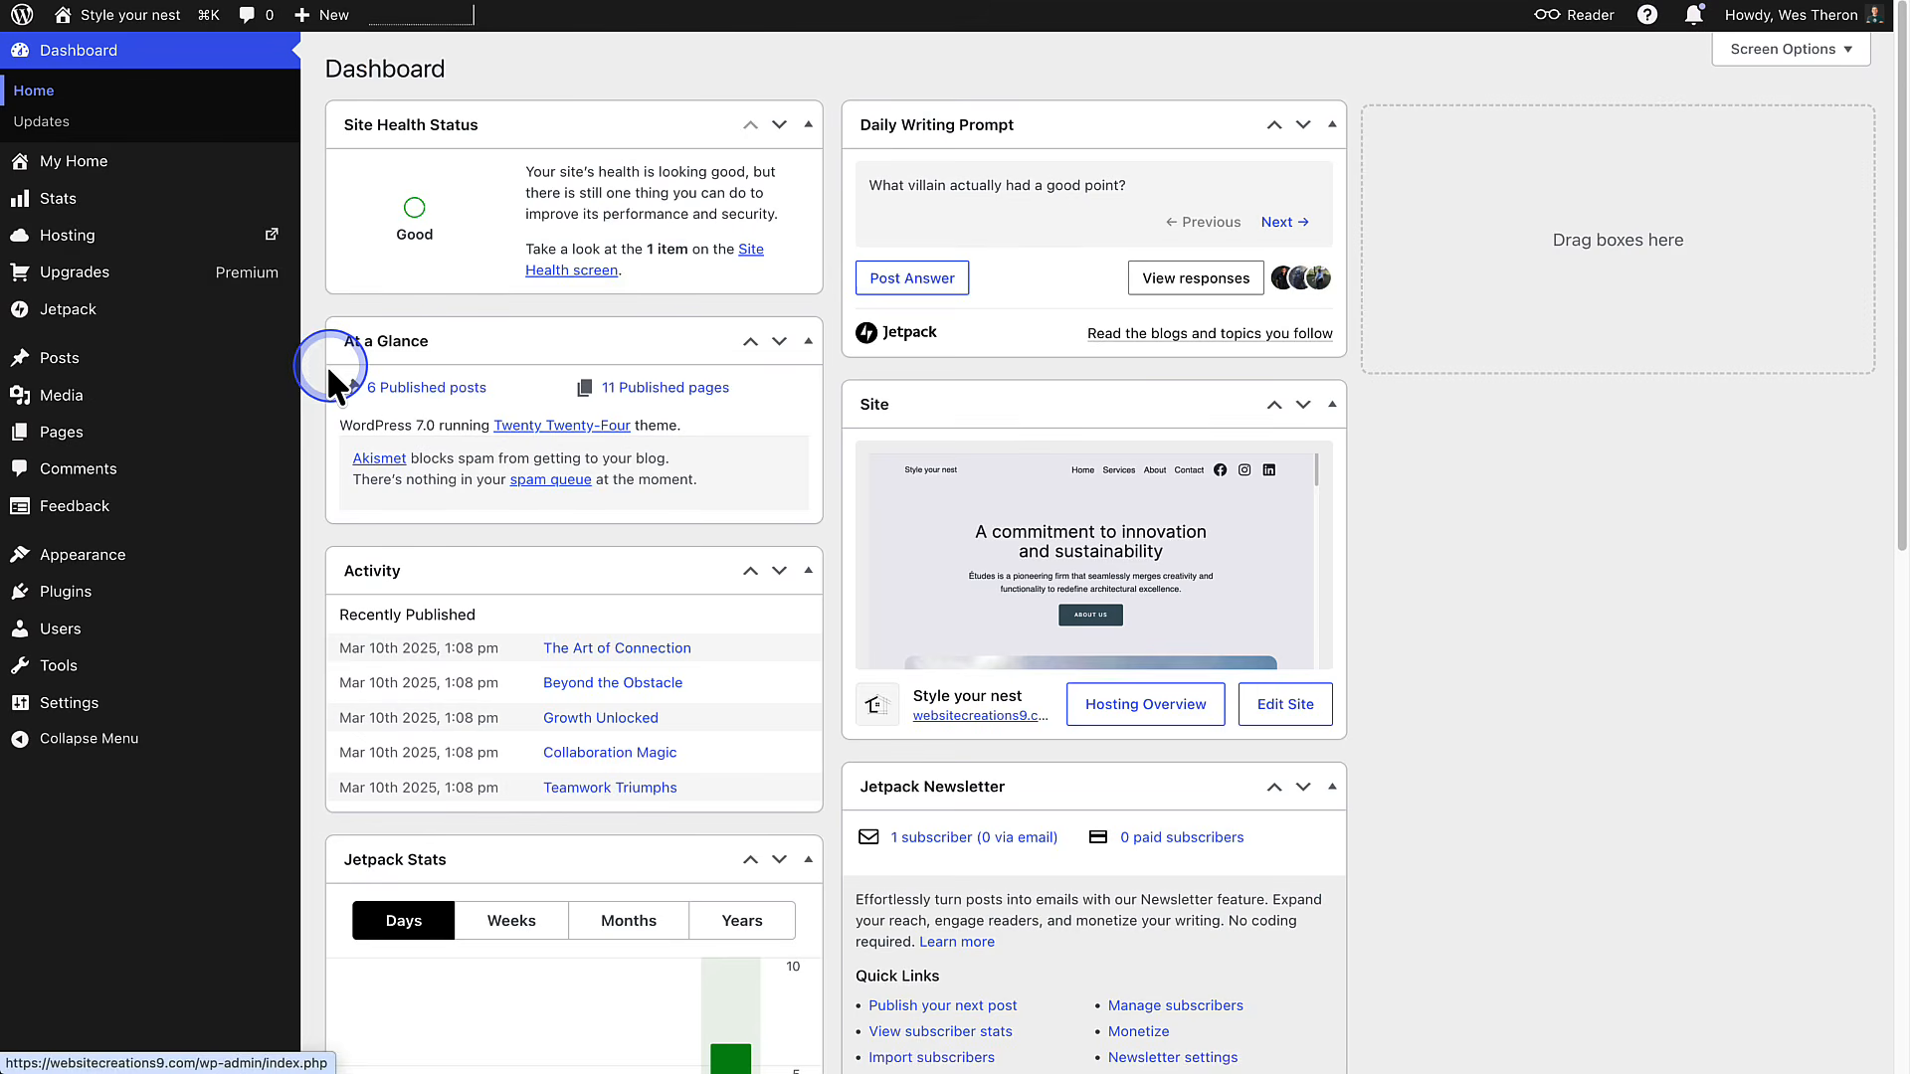
# Step: View the form responses in Jetpack Forms, open the response from the Contact page and show its further actions
pyautogui.click(106, 317)
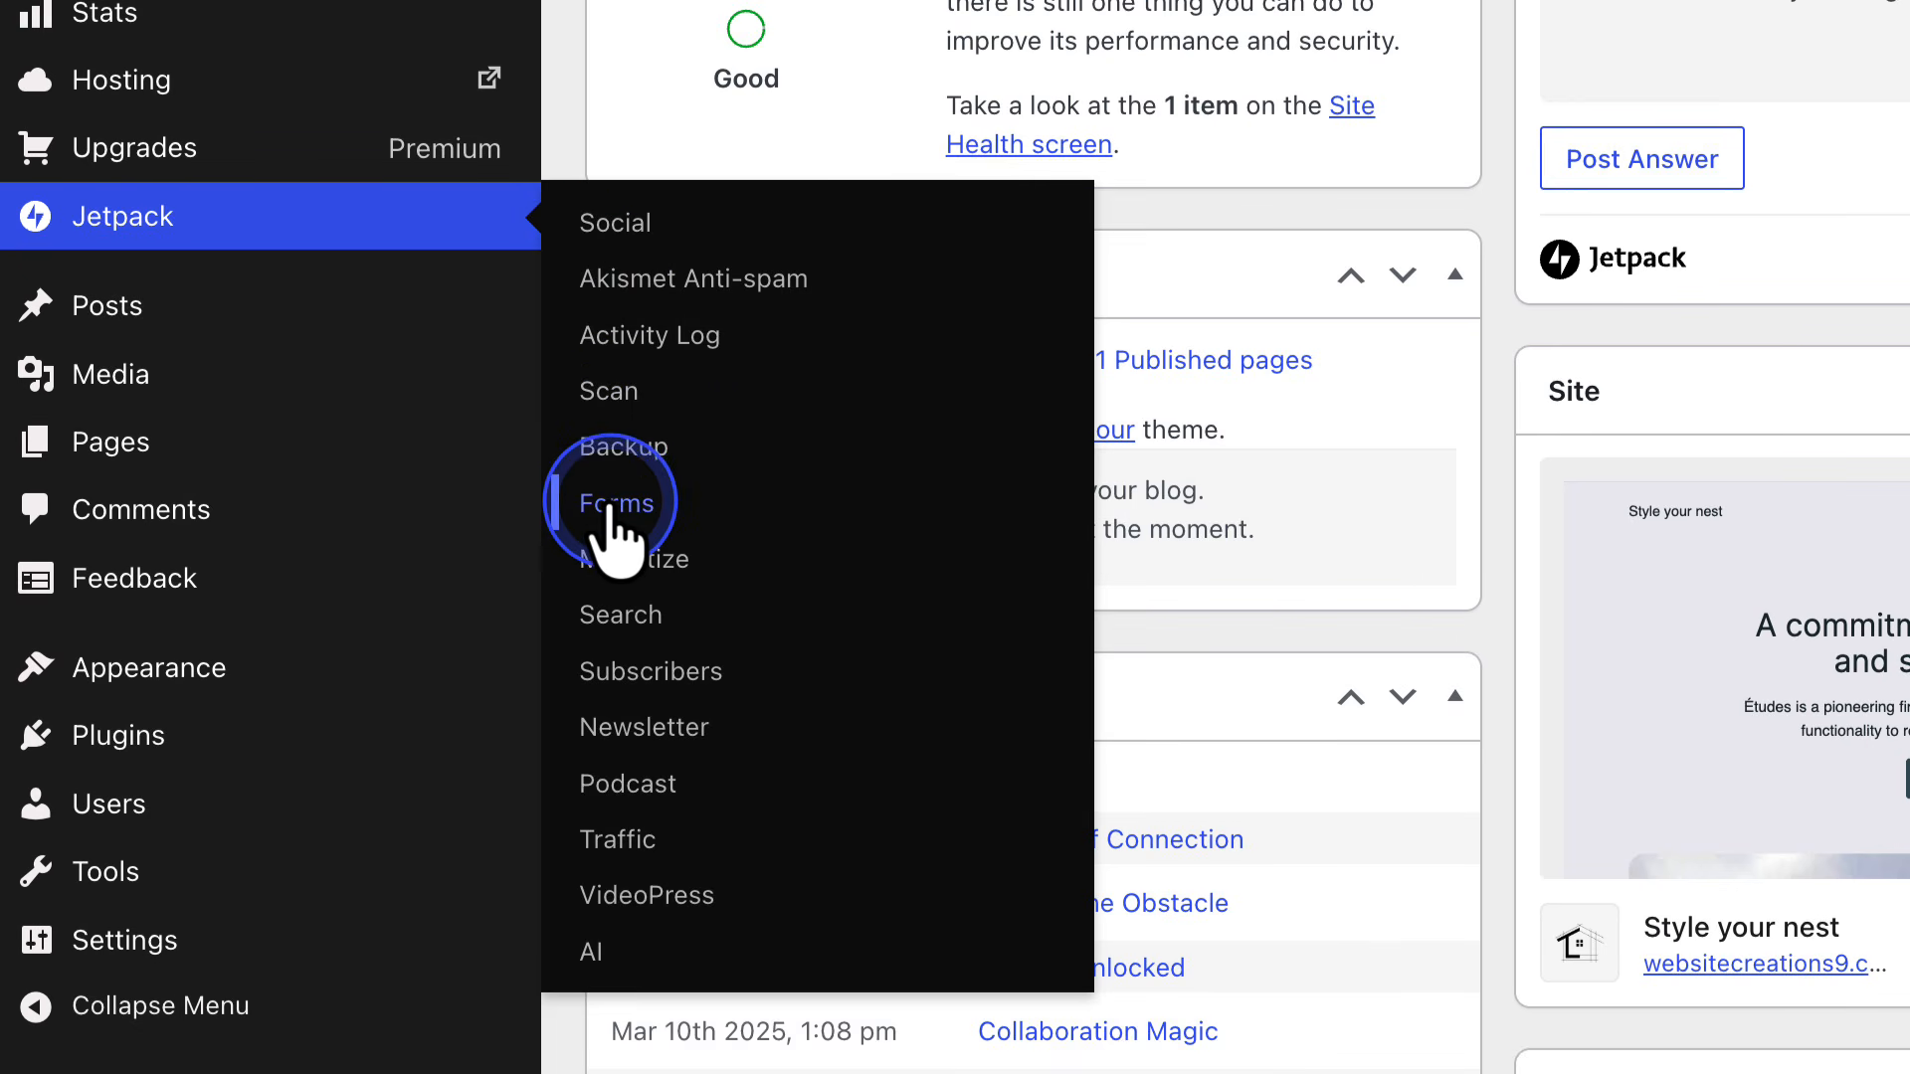
pyautogui.click(617, 504)
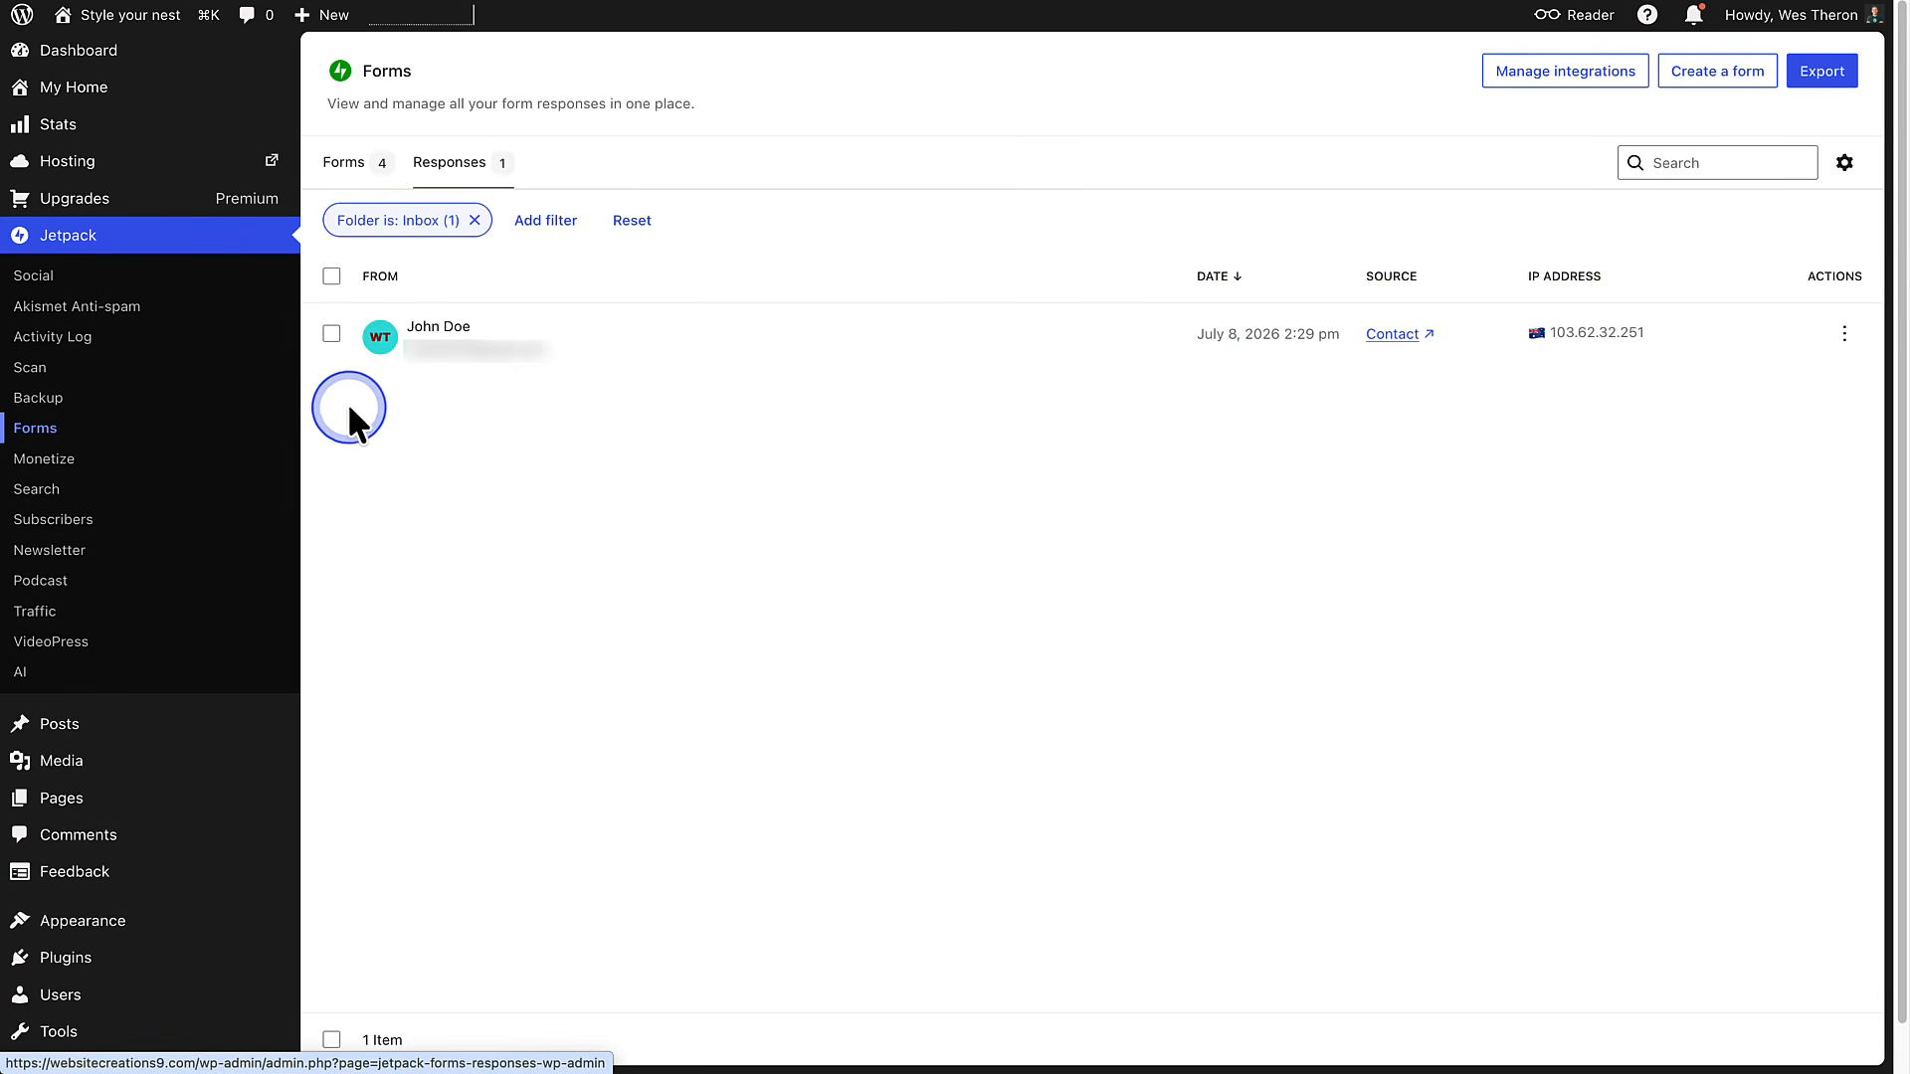
pyautogui.click(373, 356)
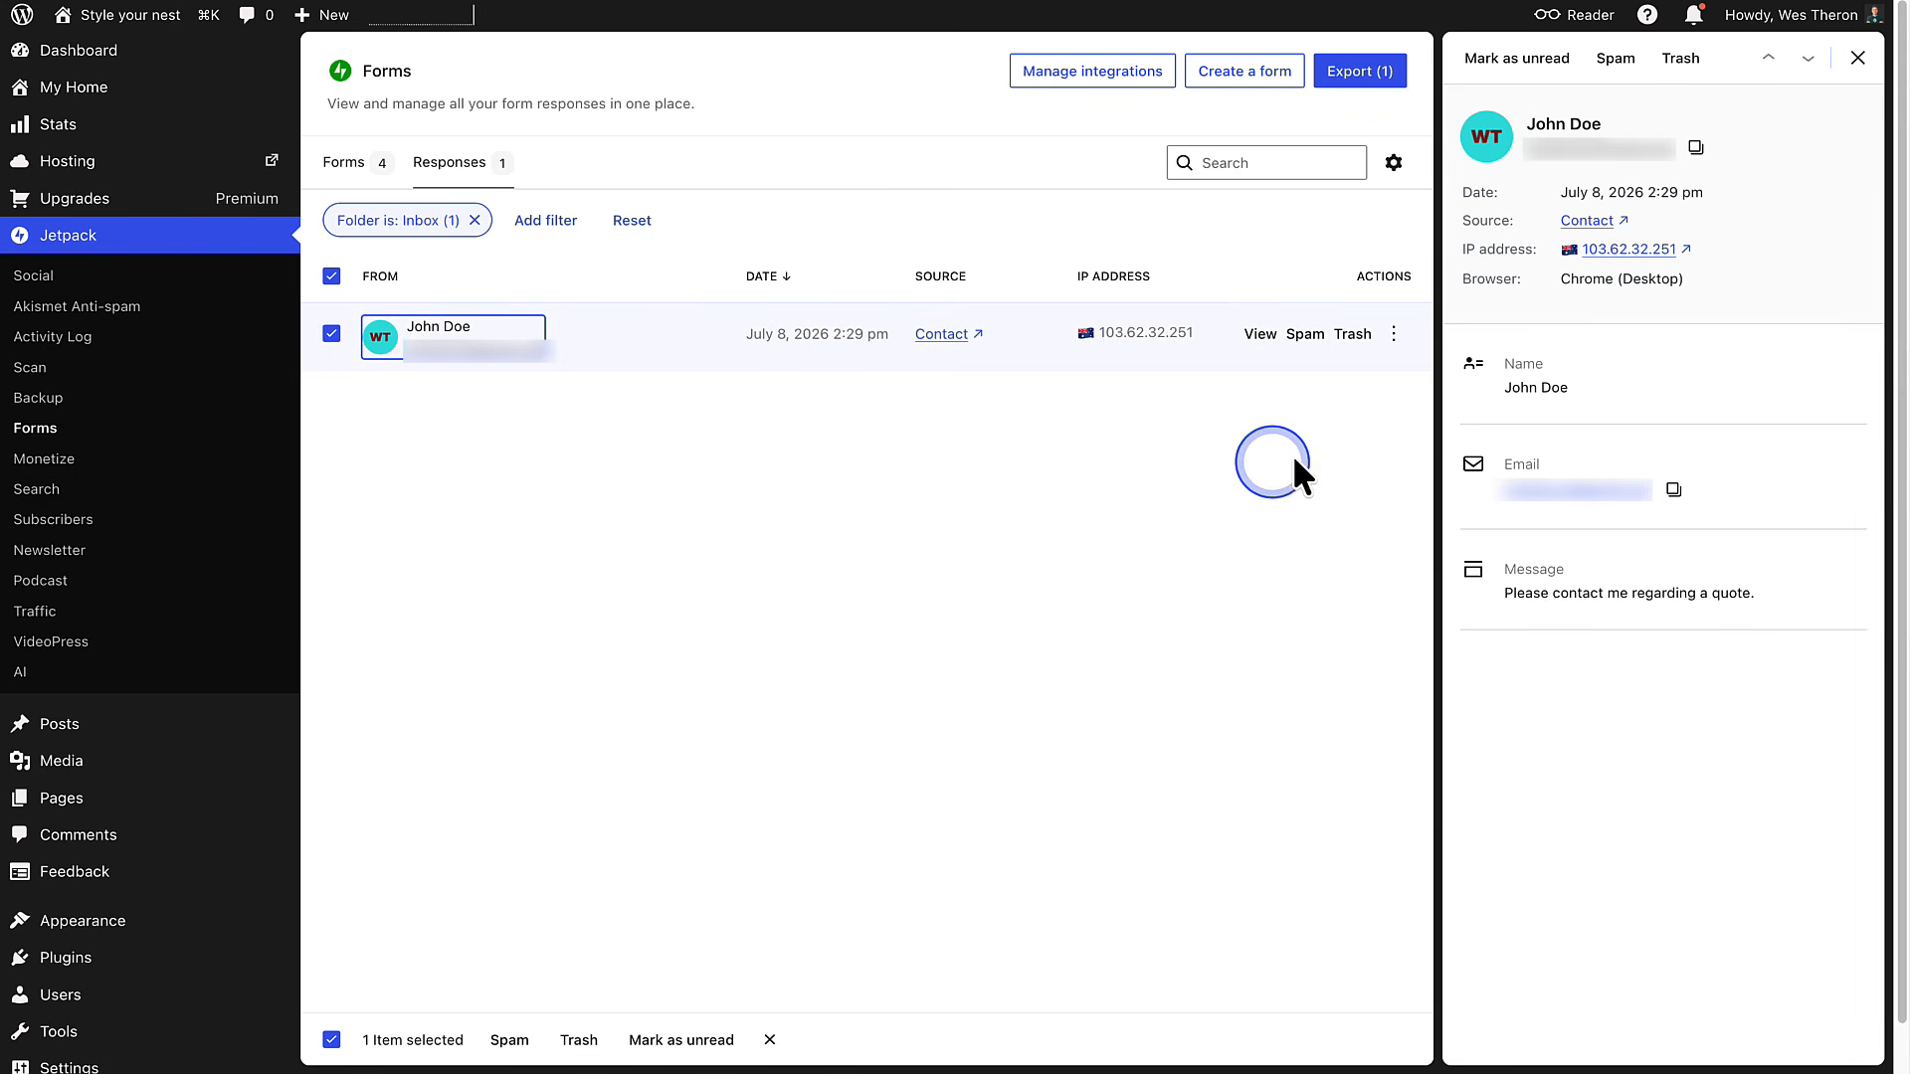
pyautogui.click(1394, 334)
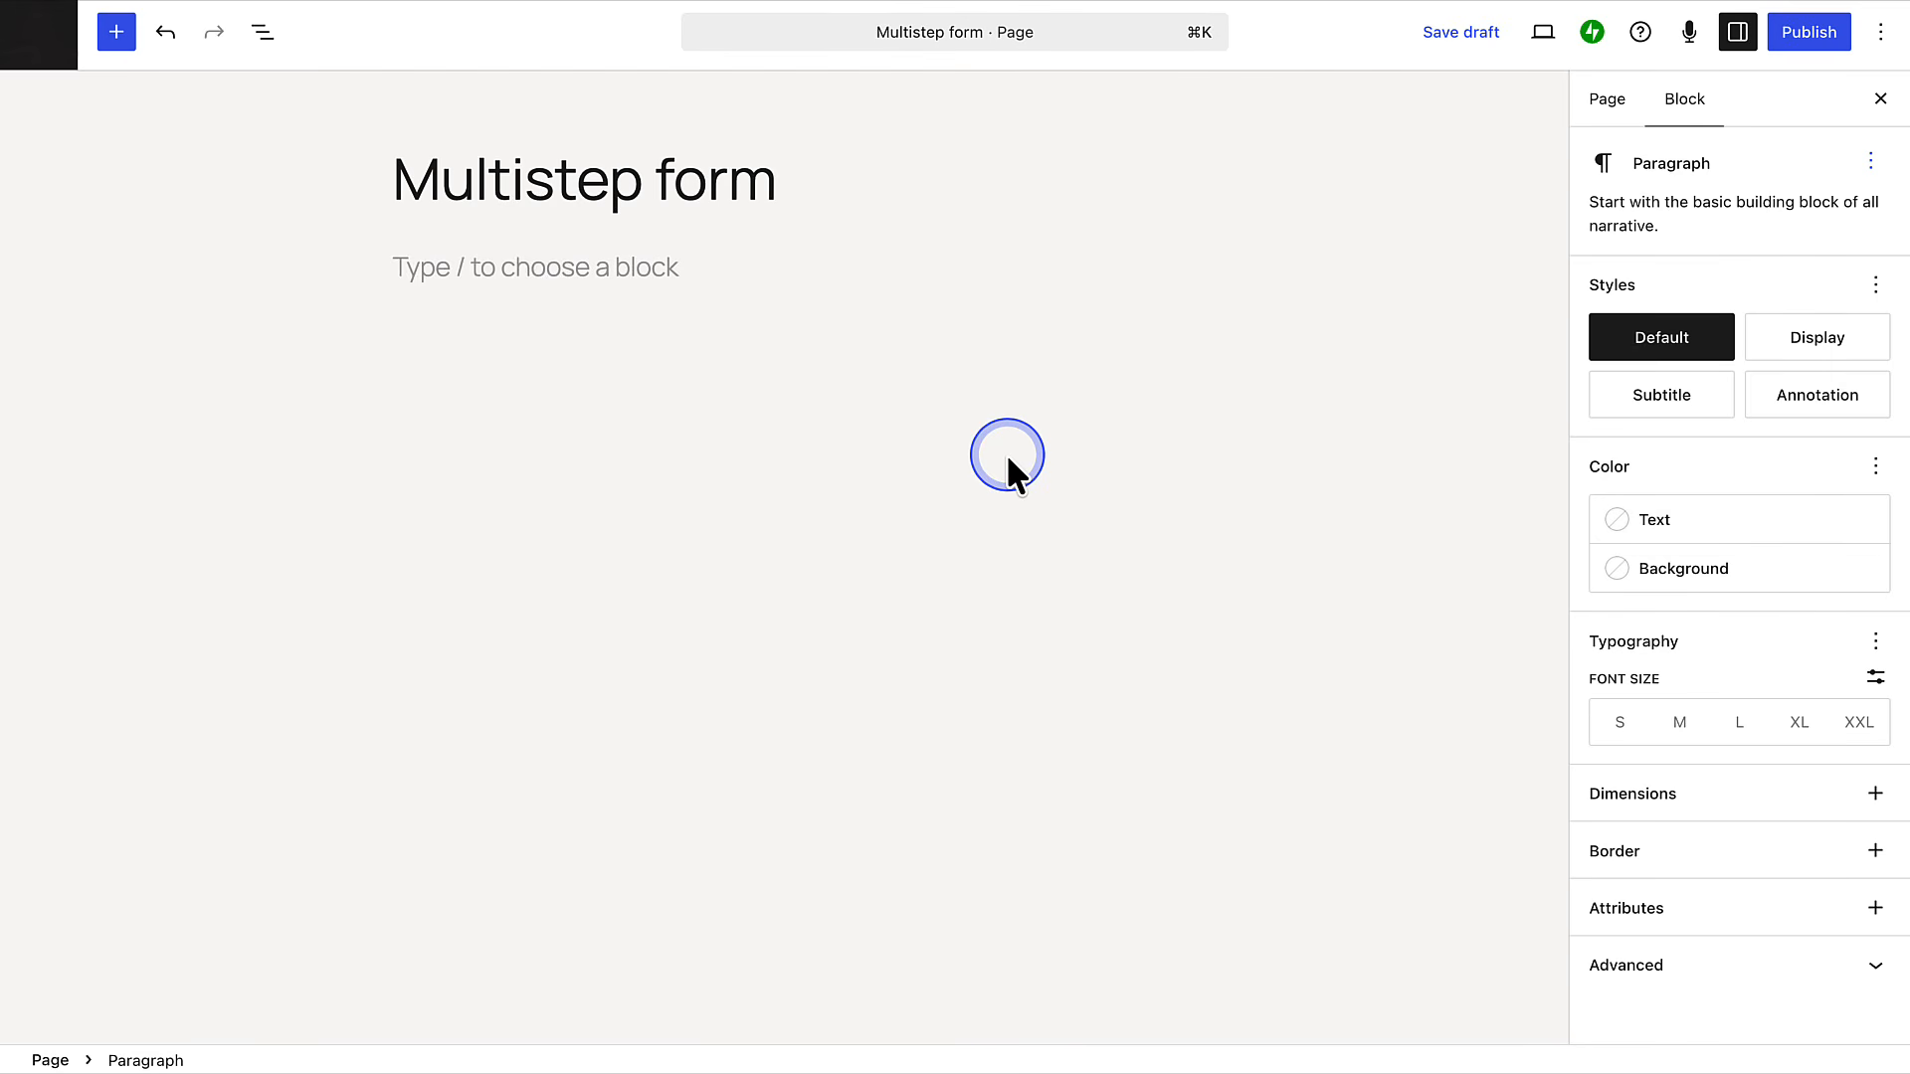
# Step: Insert a Multistep Form block below the title of the Multistep form page
pyautogui.write('/')
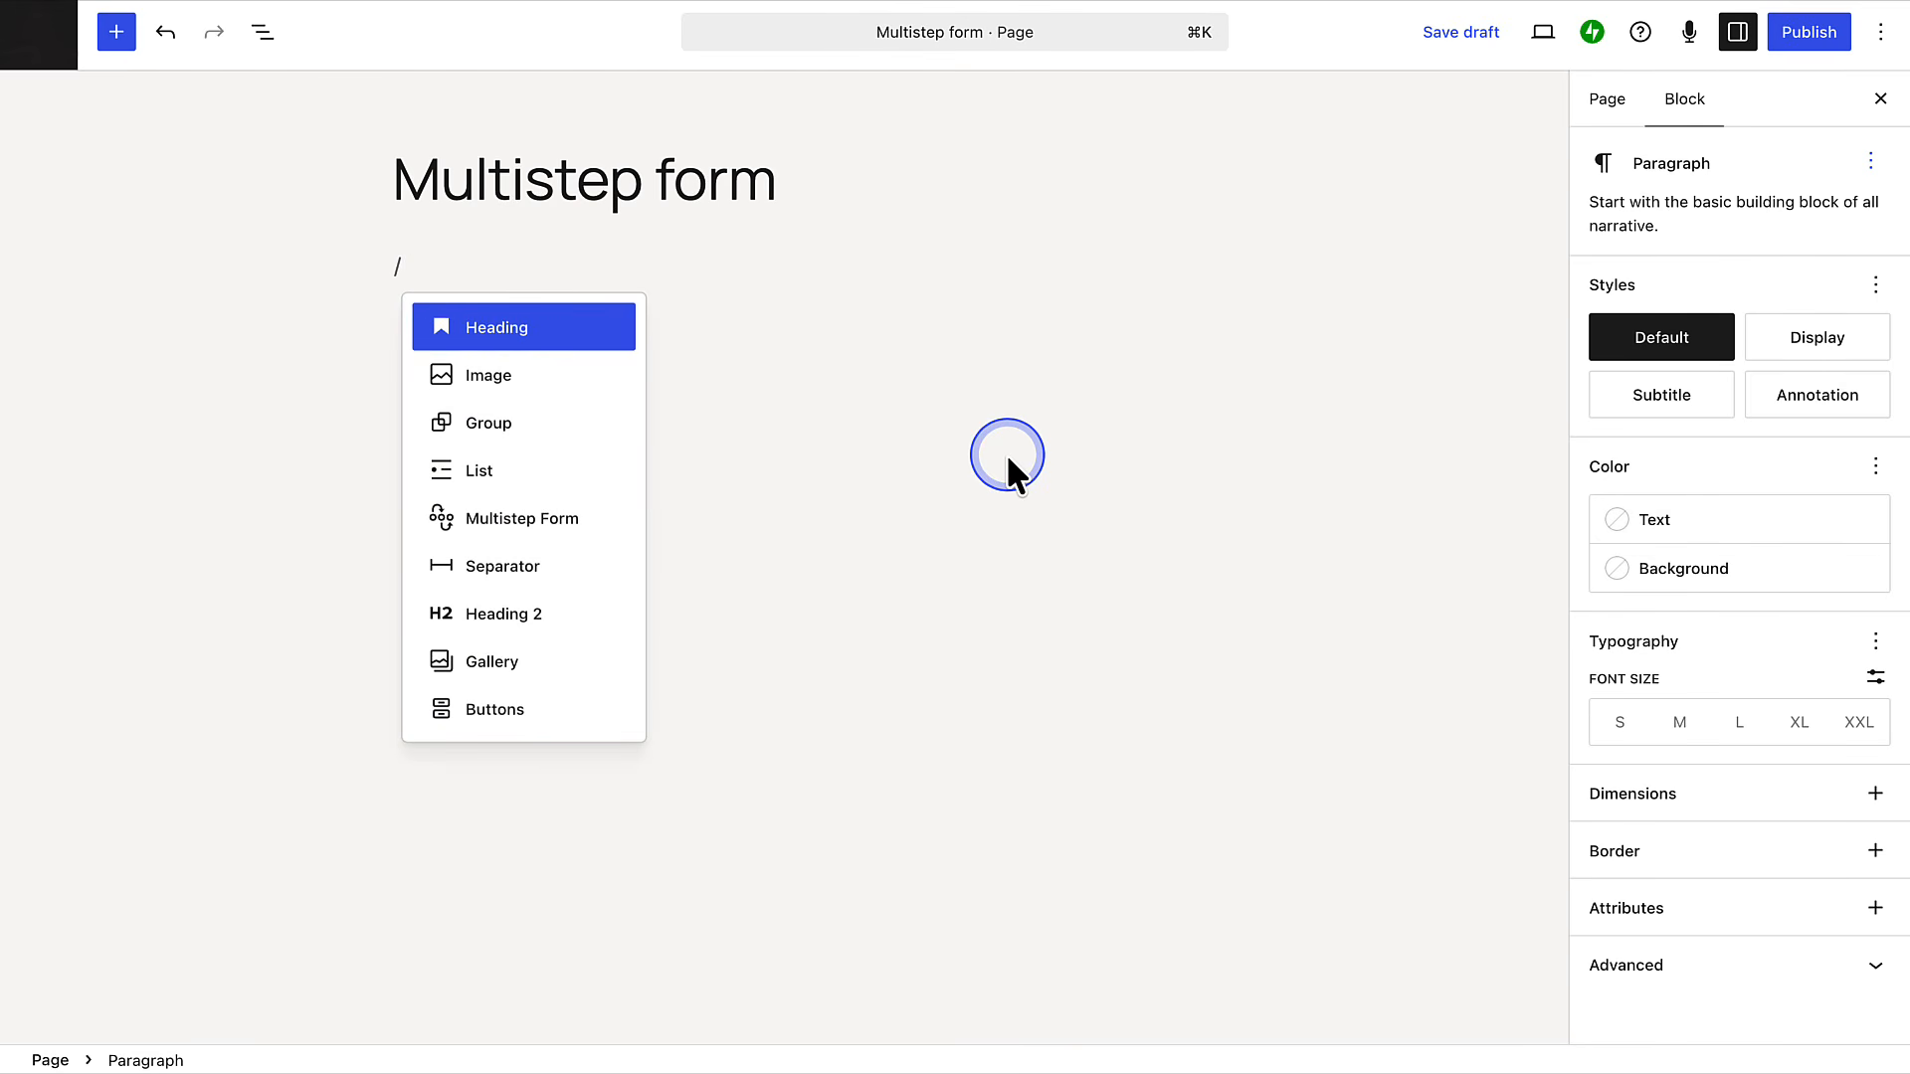
pyautogui.write('Multistep')
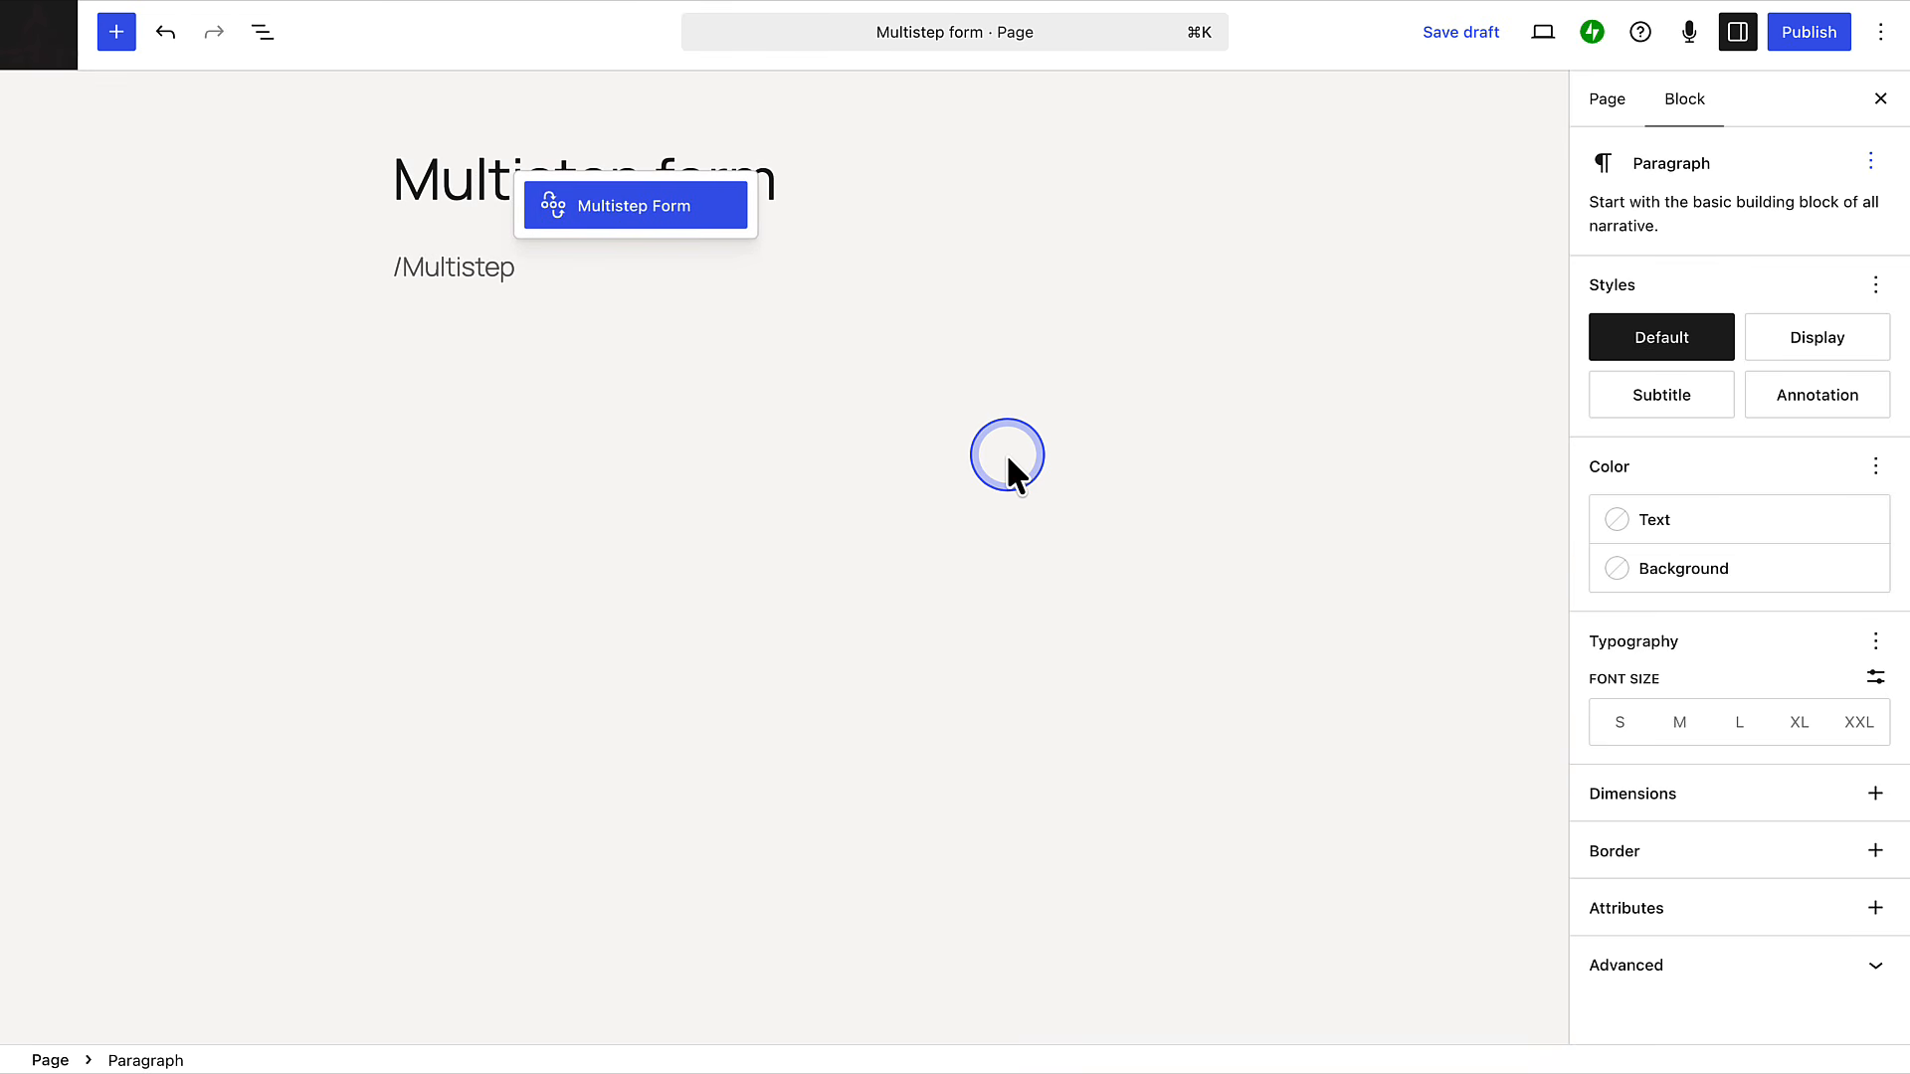
pyautogui.click(676, 214)
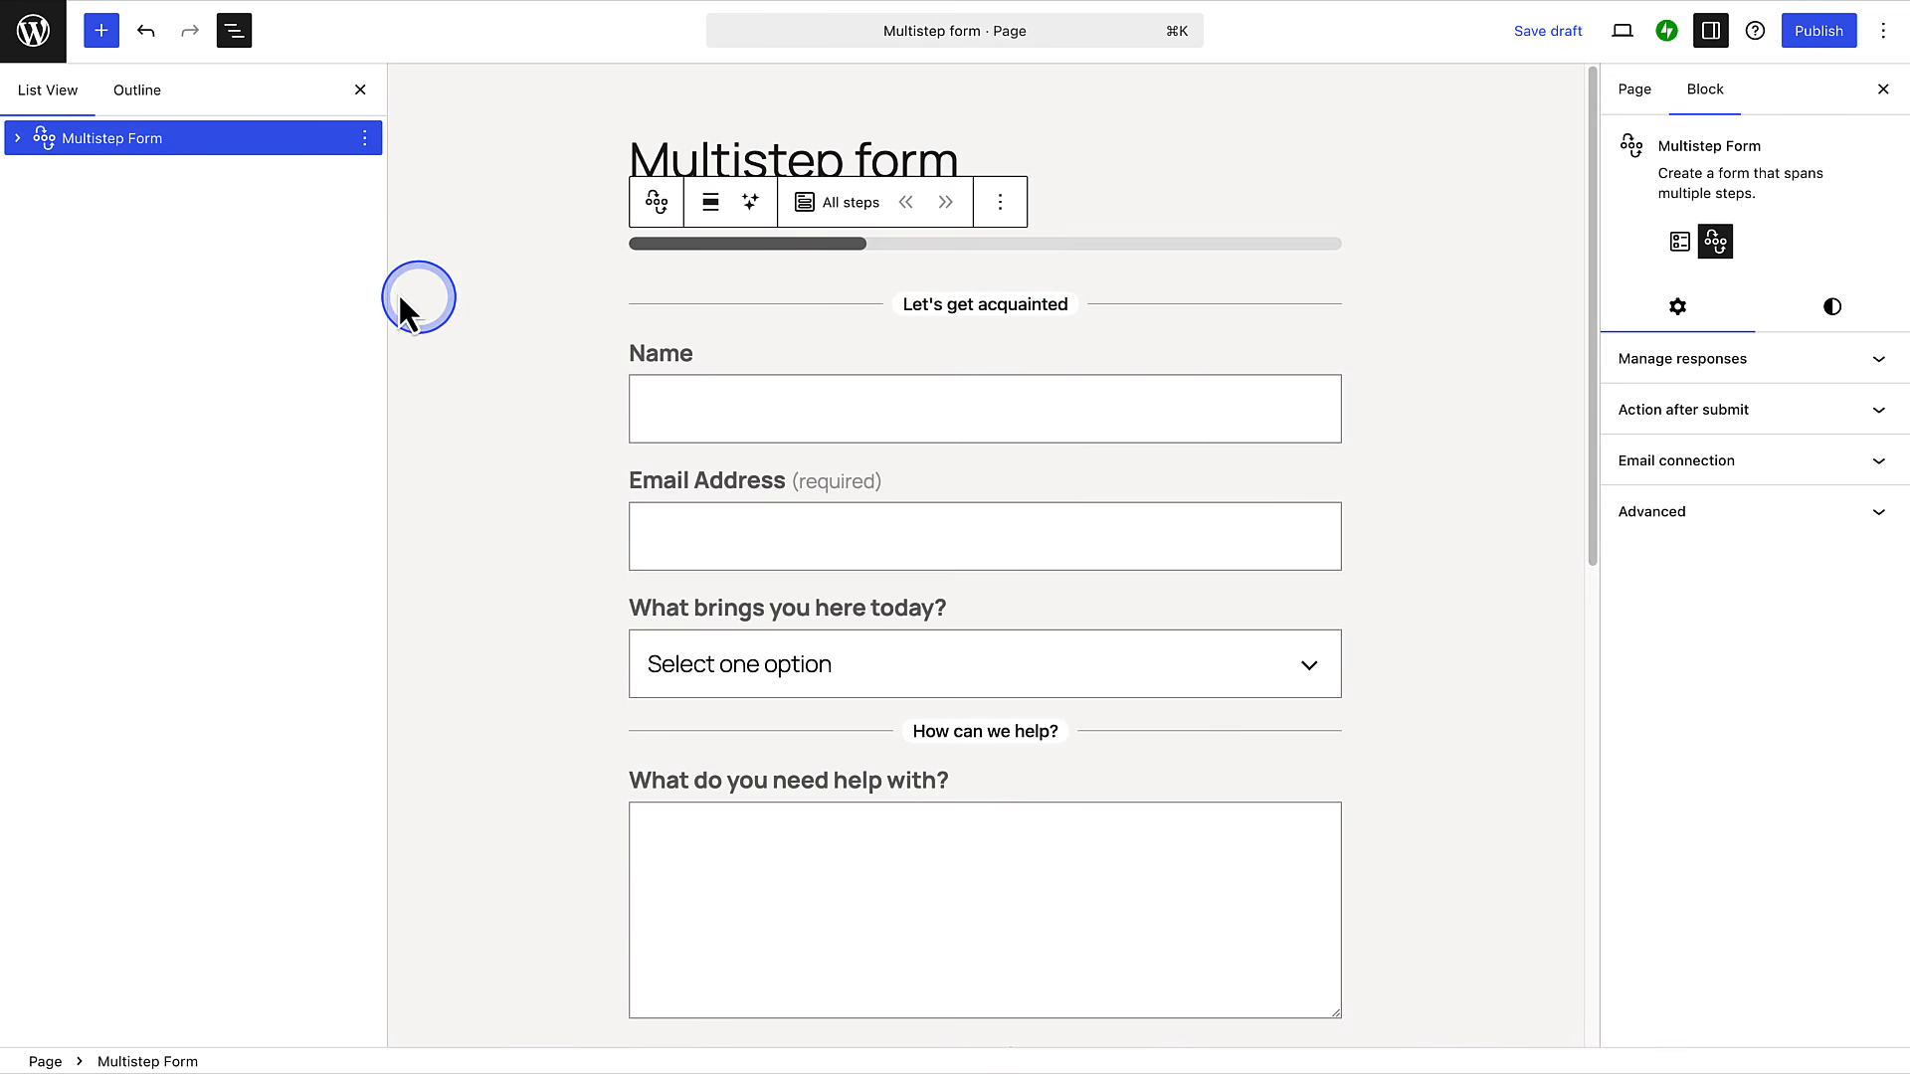
# Step: Inspect the multistep form's structure, its progress indicator, and steps 1 and 2 in single-step editing mode
pyautogui.click(16, 141)
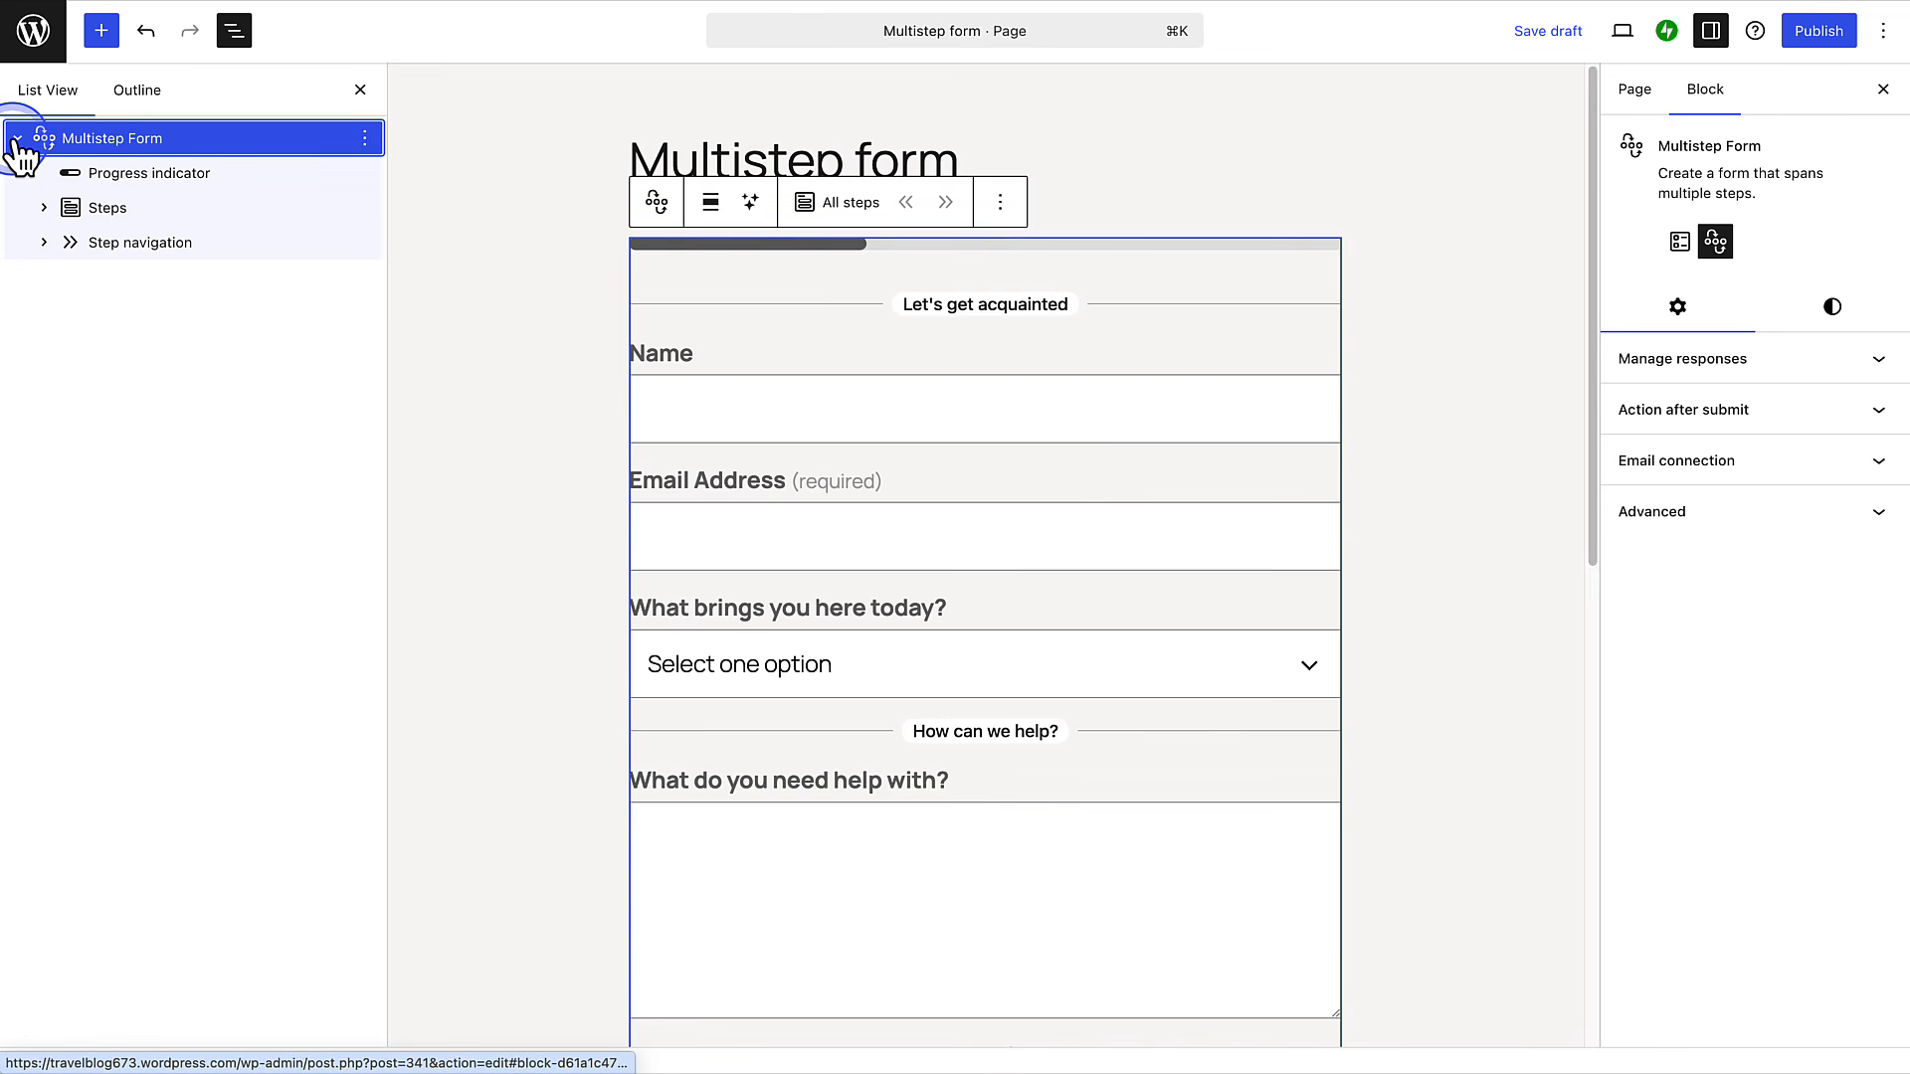
pyautogui.click(144, 179)
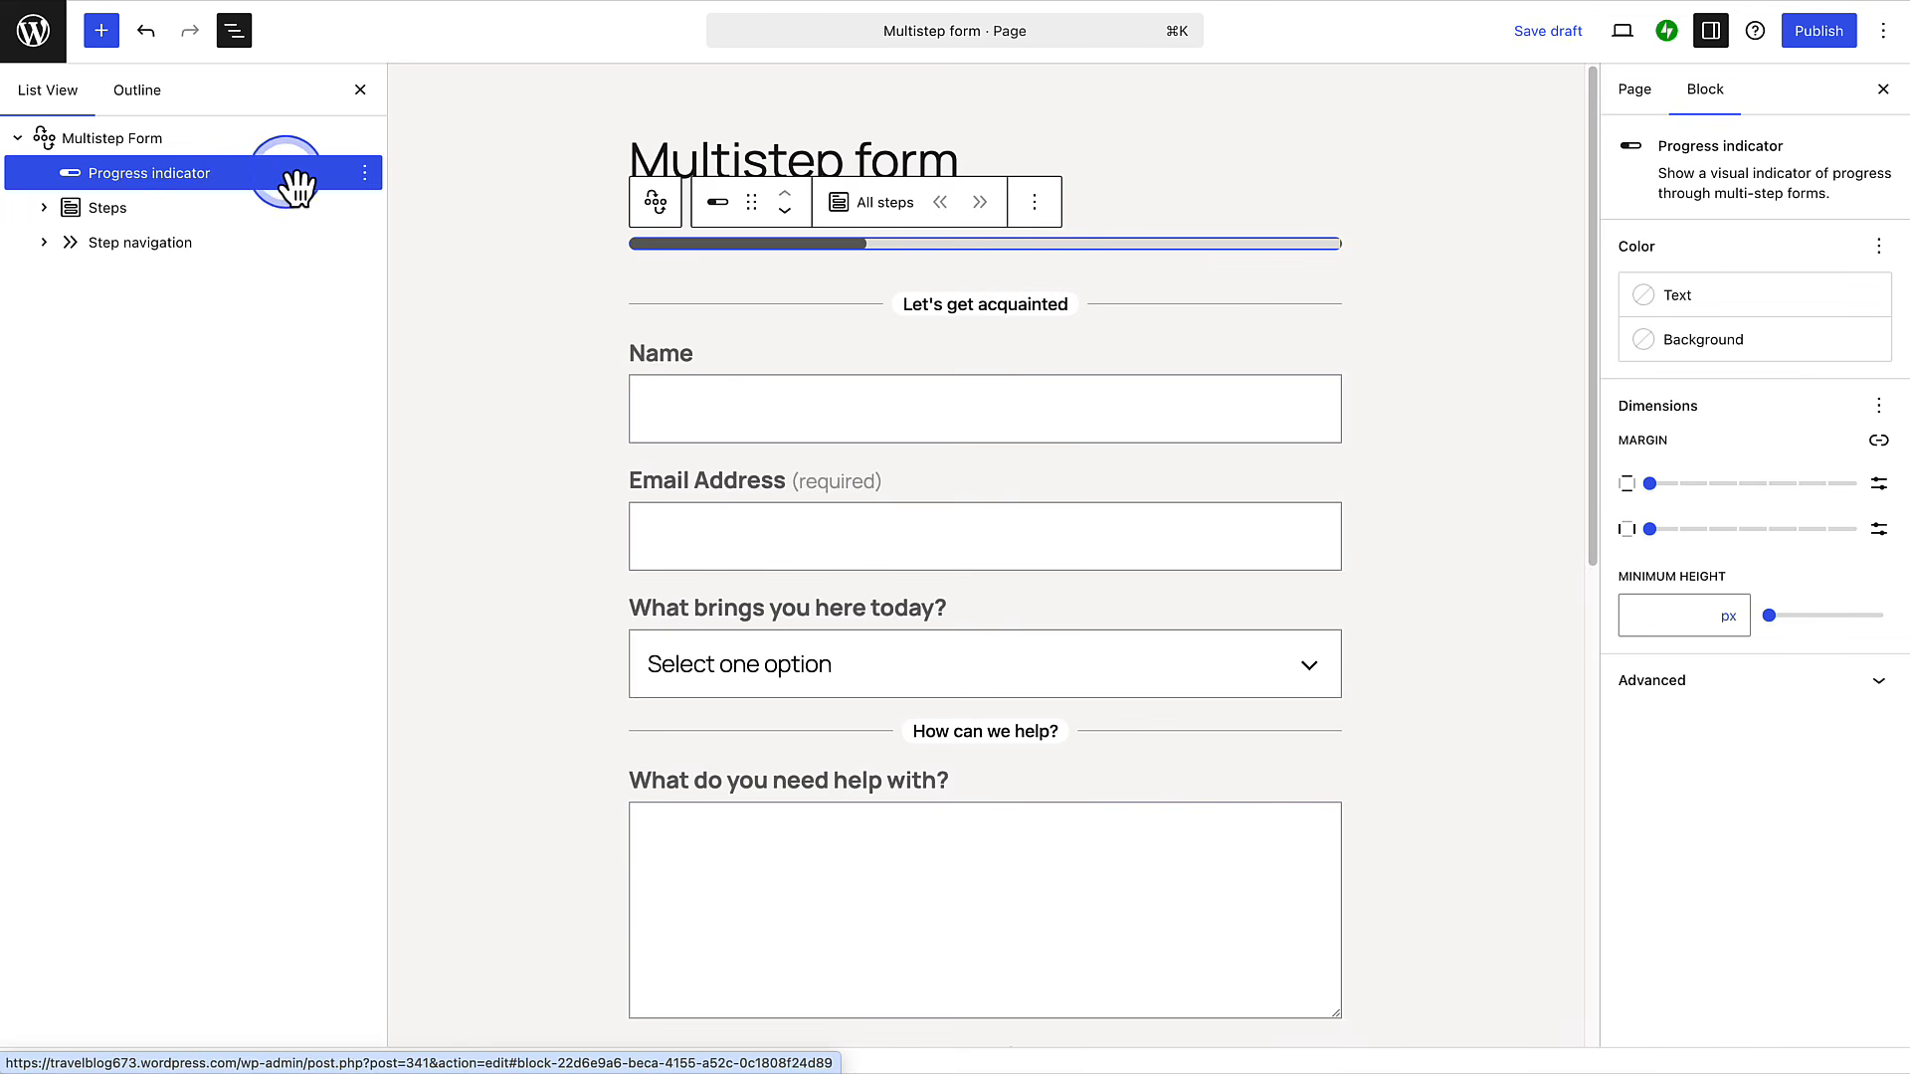
pyautogui.click(889, 204)
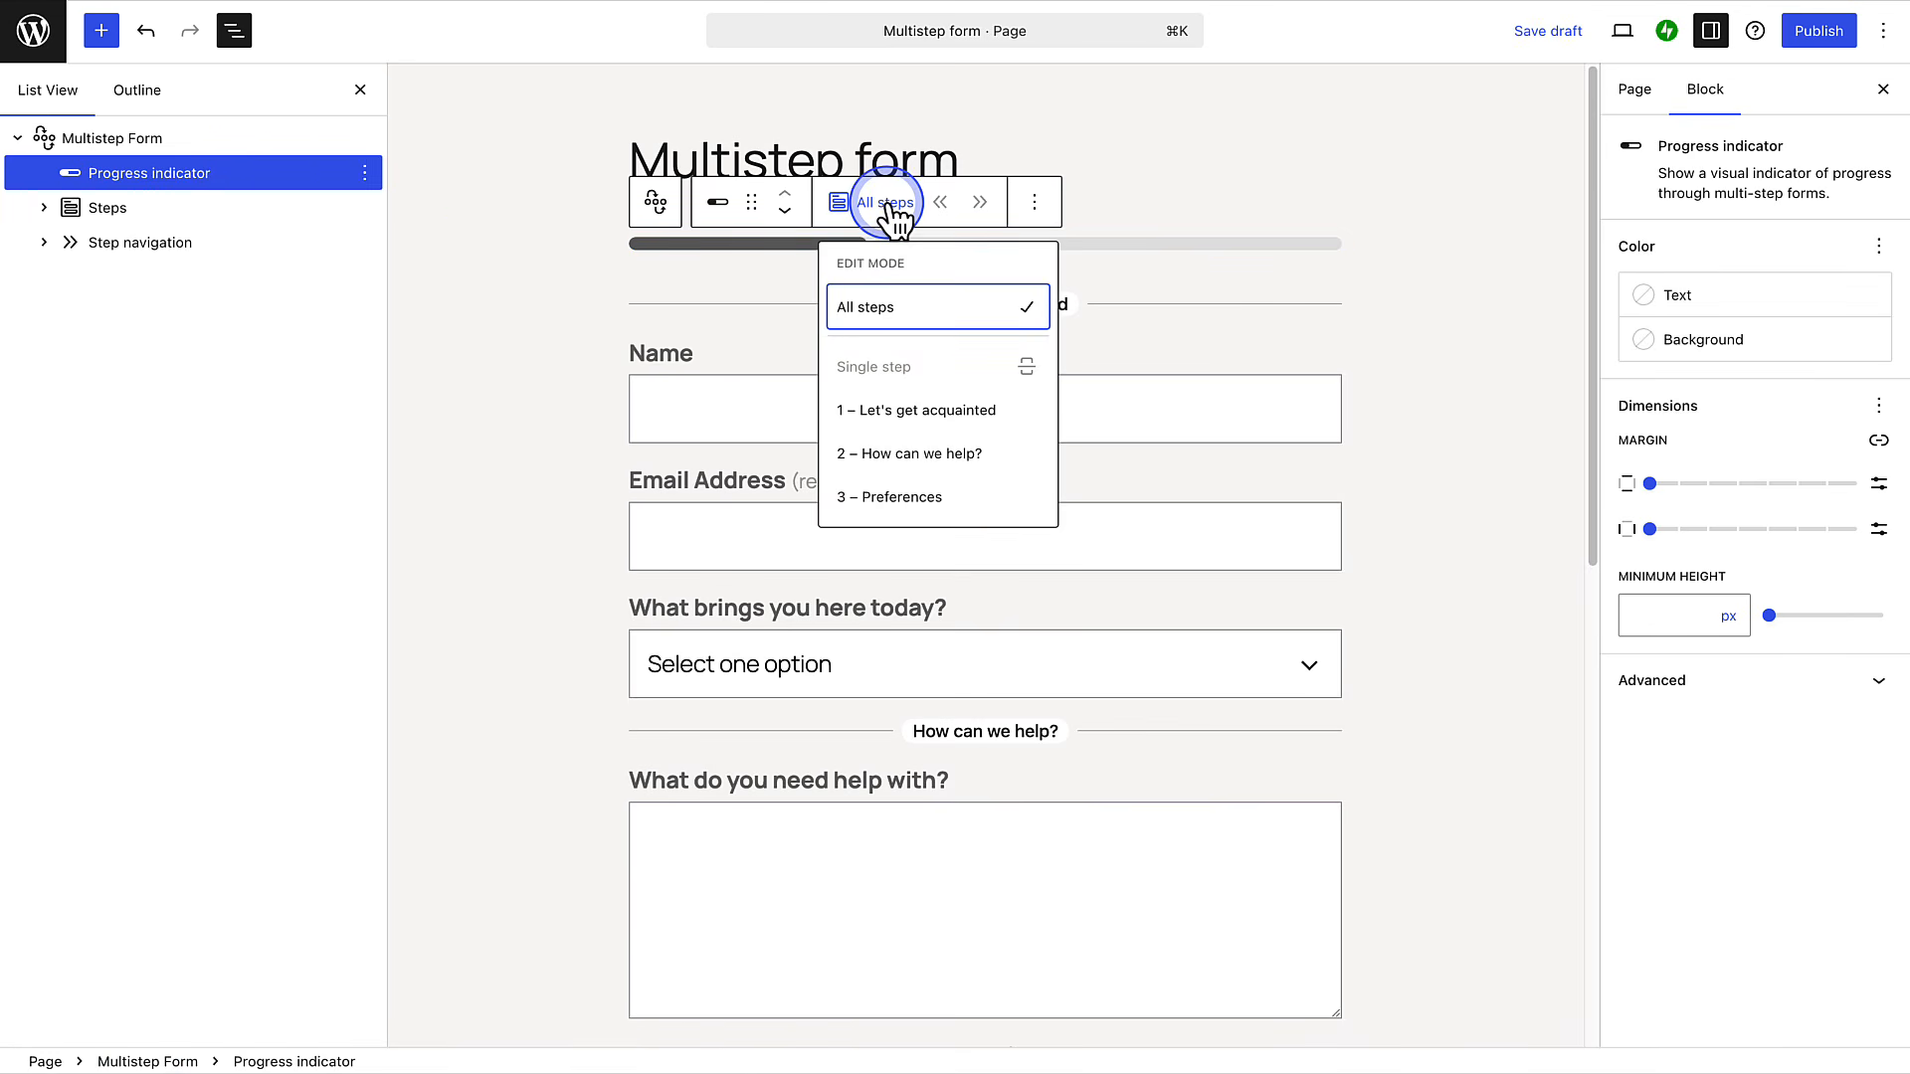
pyautogui.click(907, 416)
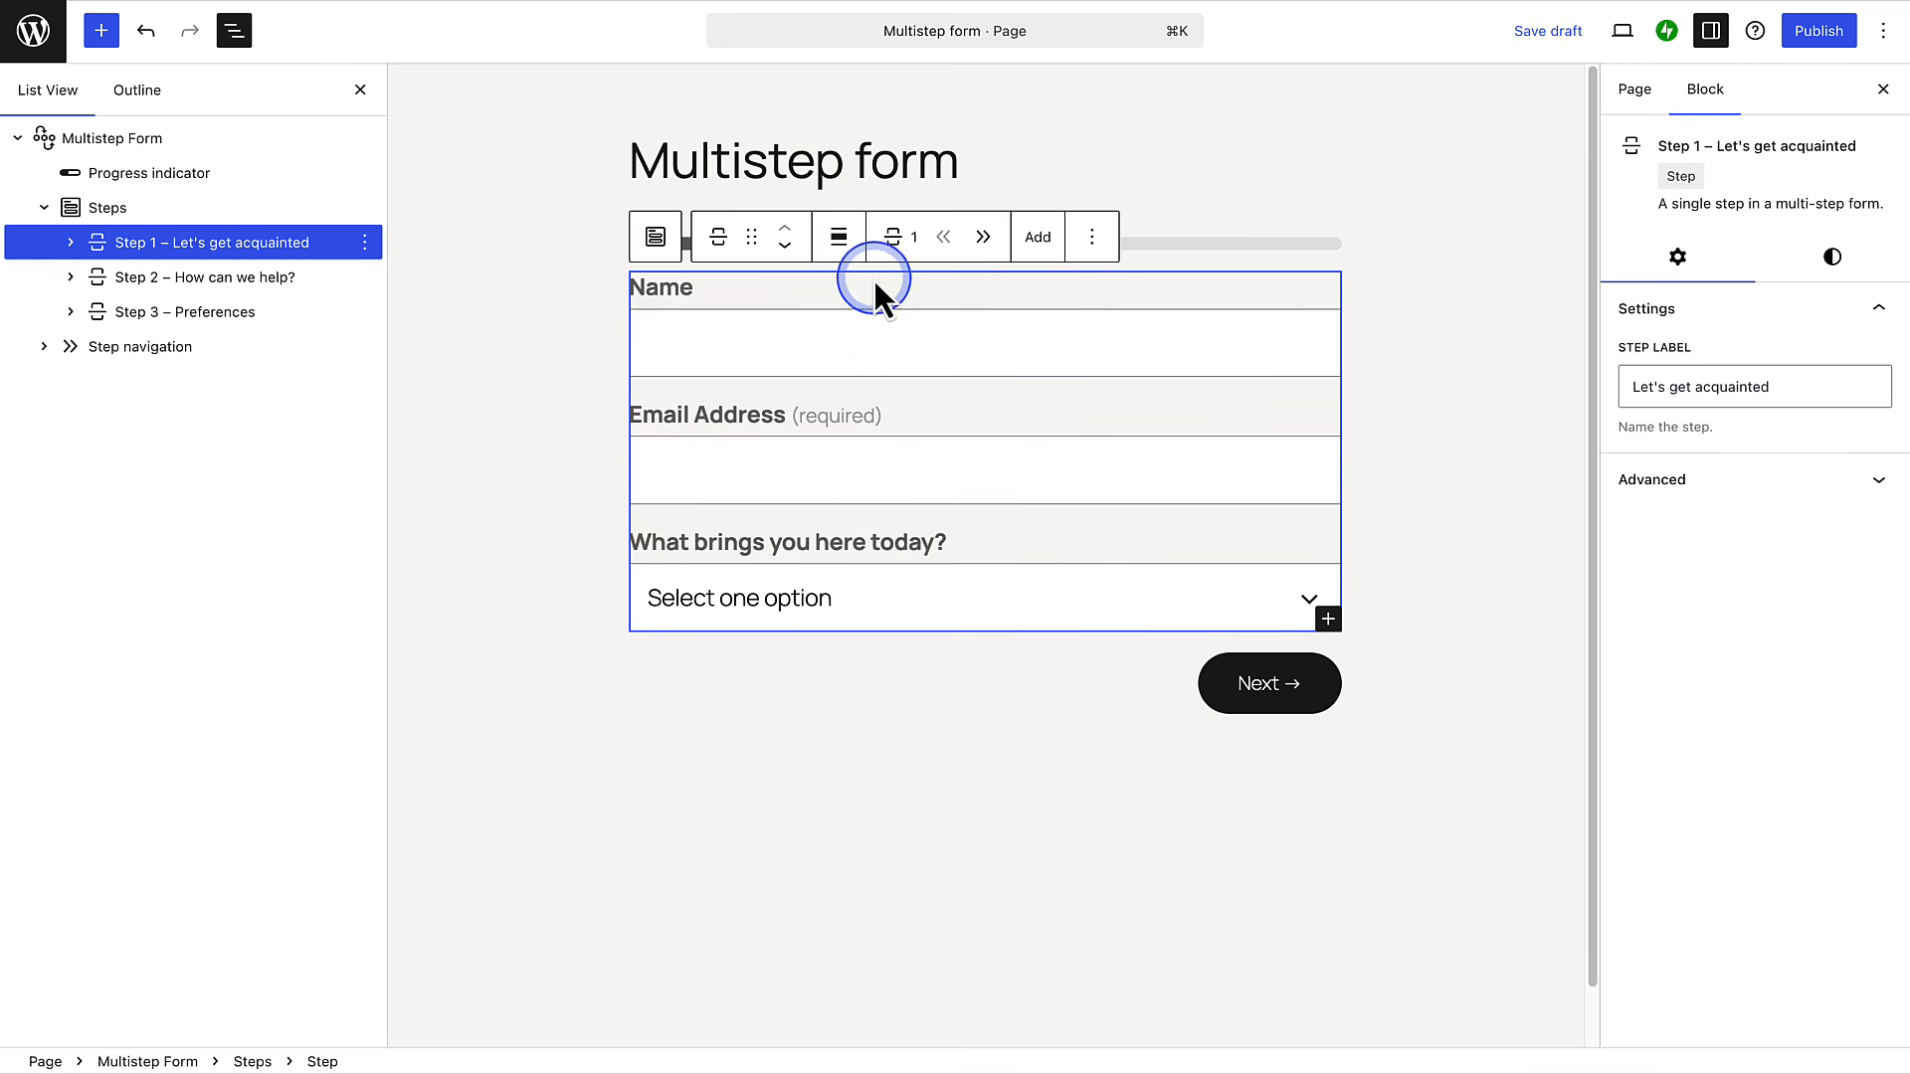
pyautogui.click(891, 256)
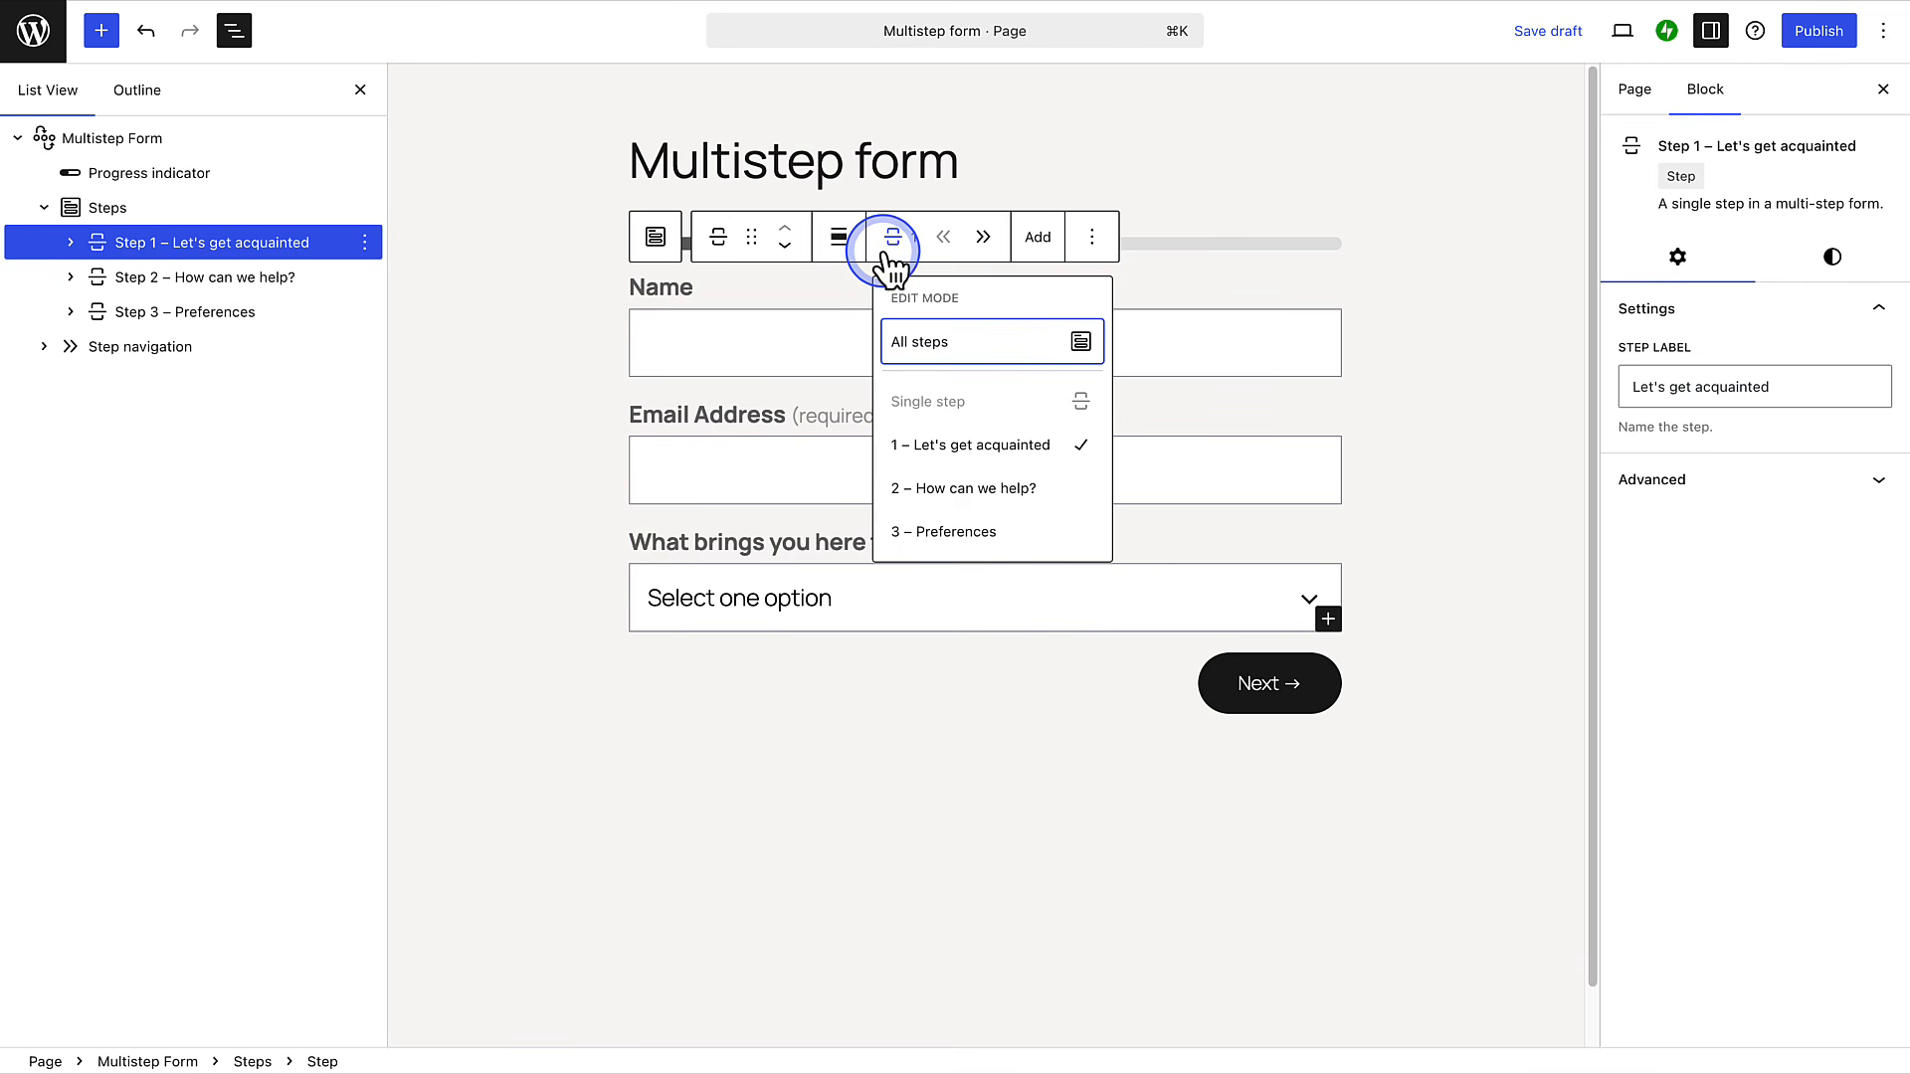
pyautogui.click(911, 484)
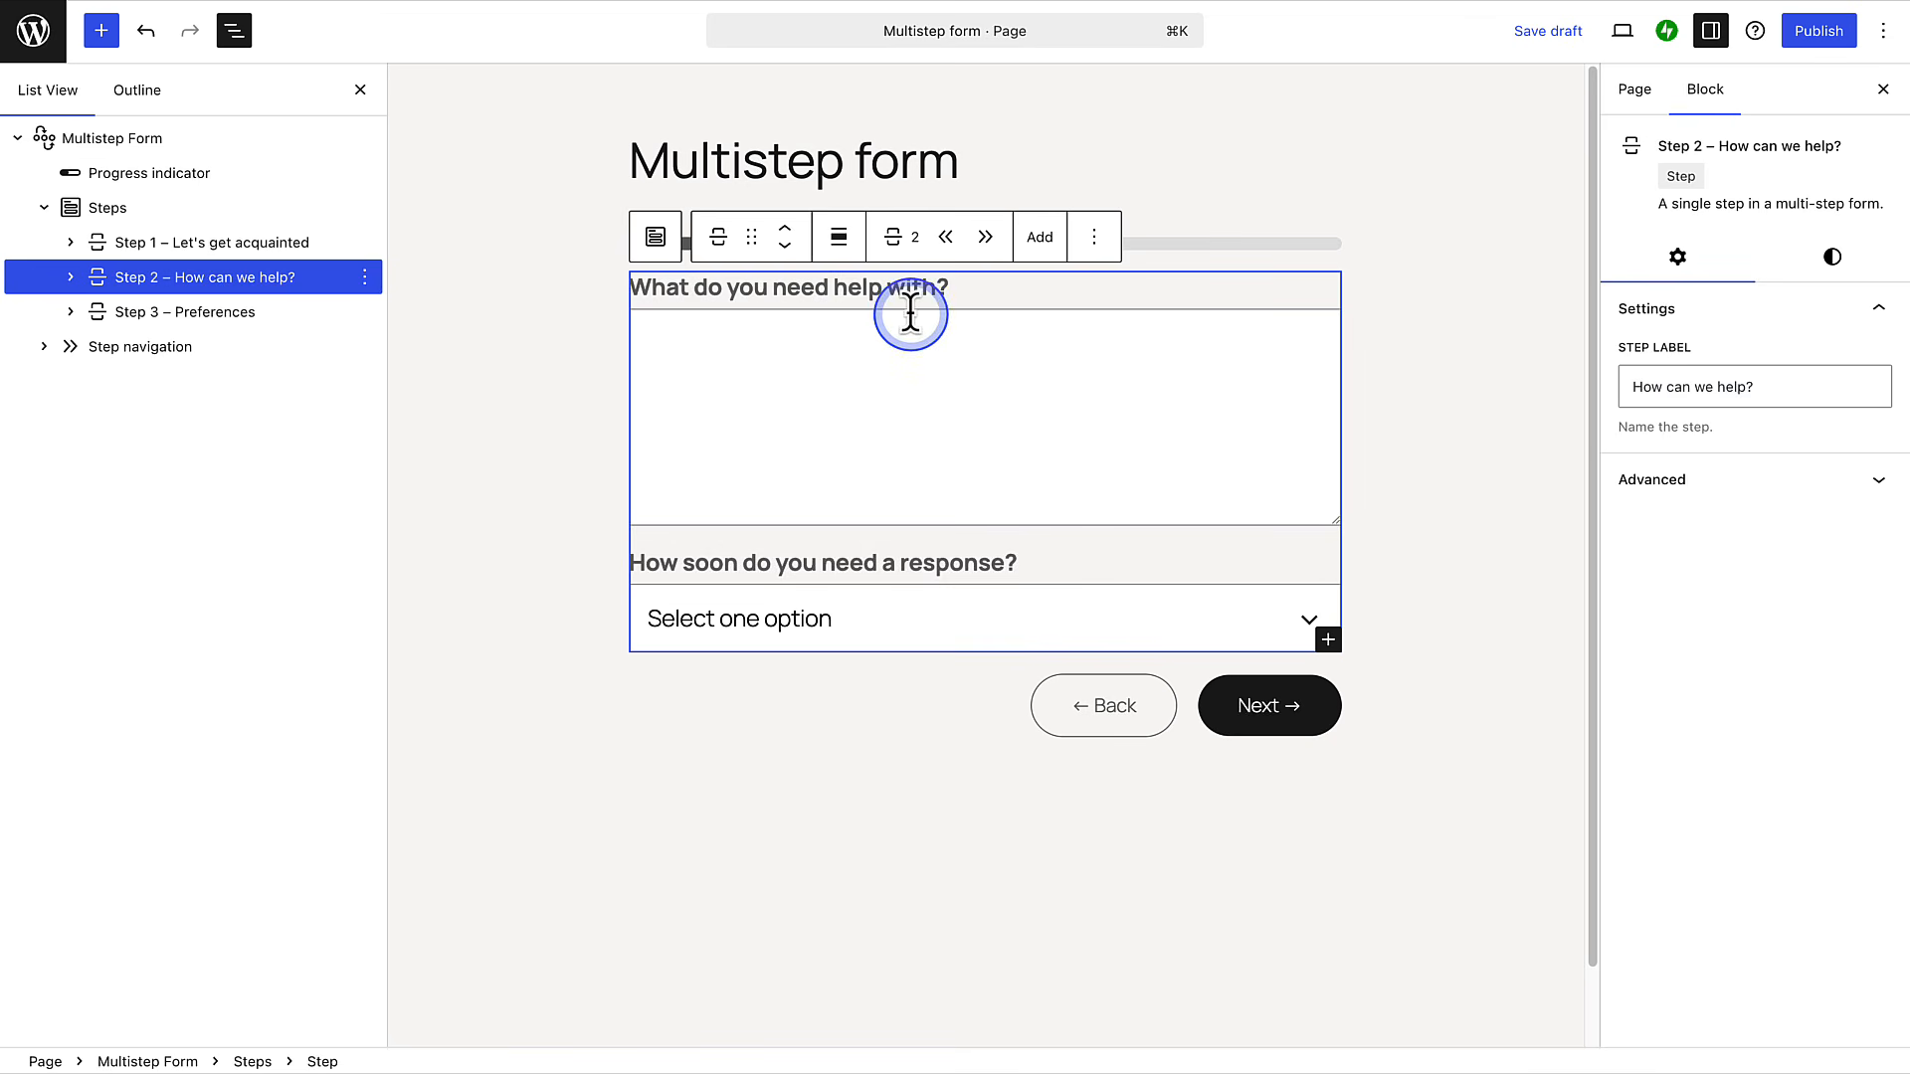
# Step: Add a new step after step 3, Preferences, and set its step label to Feedback
pyautogui.click(906, 244)
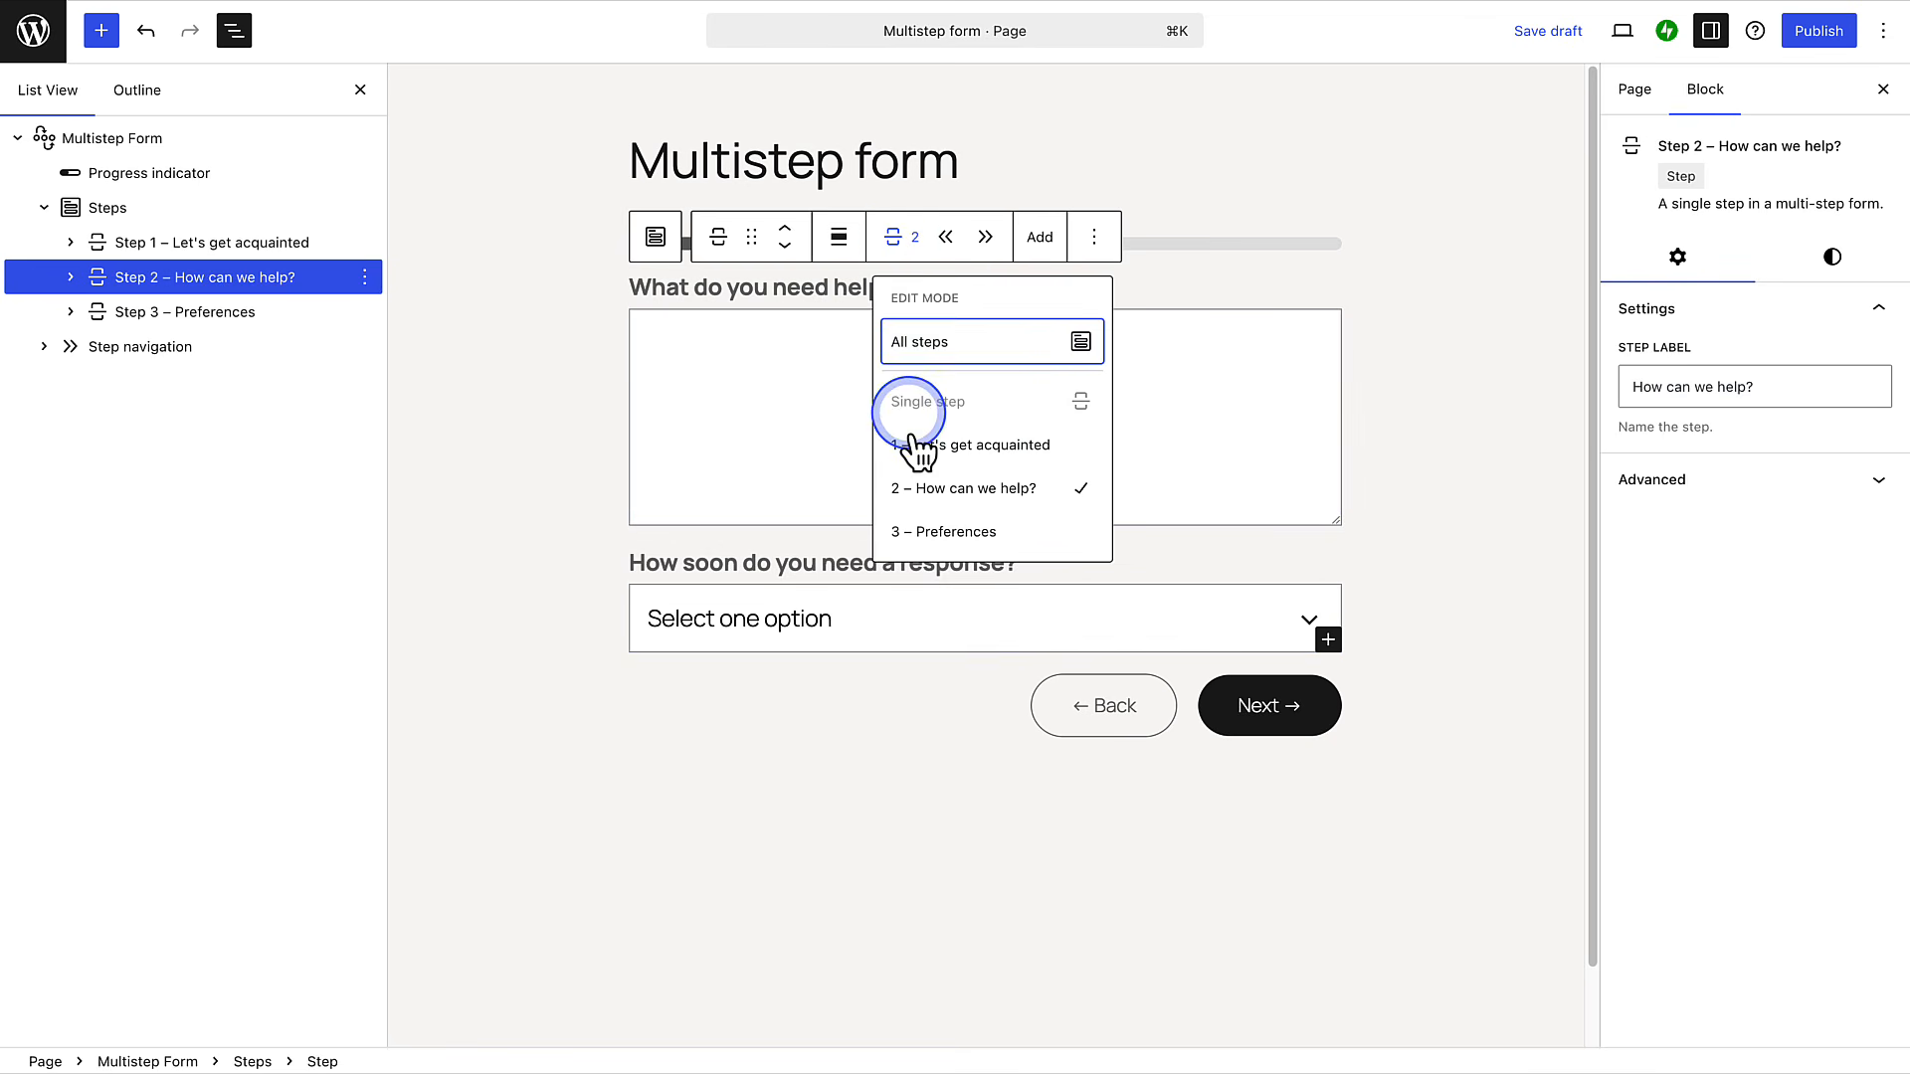
pyautogui.click(933, 532)
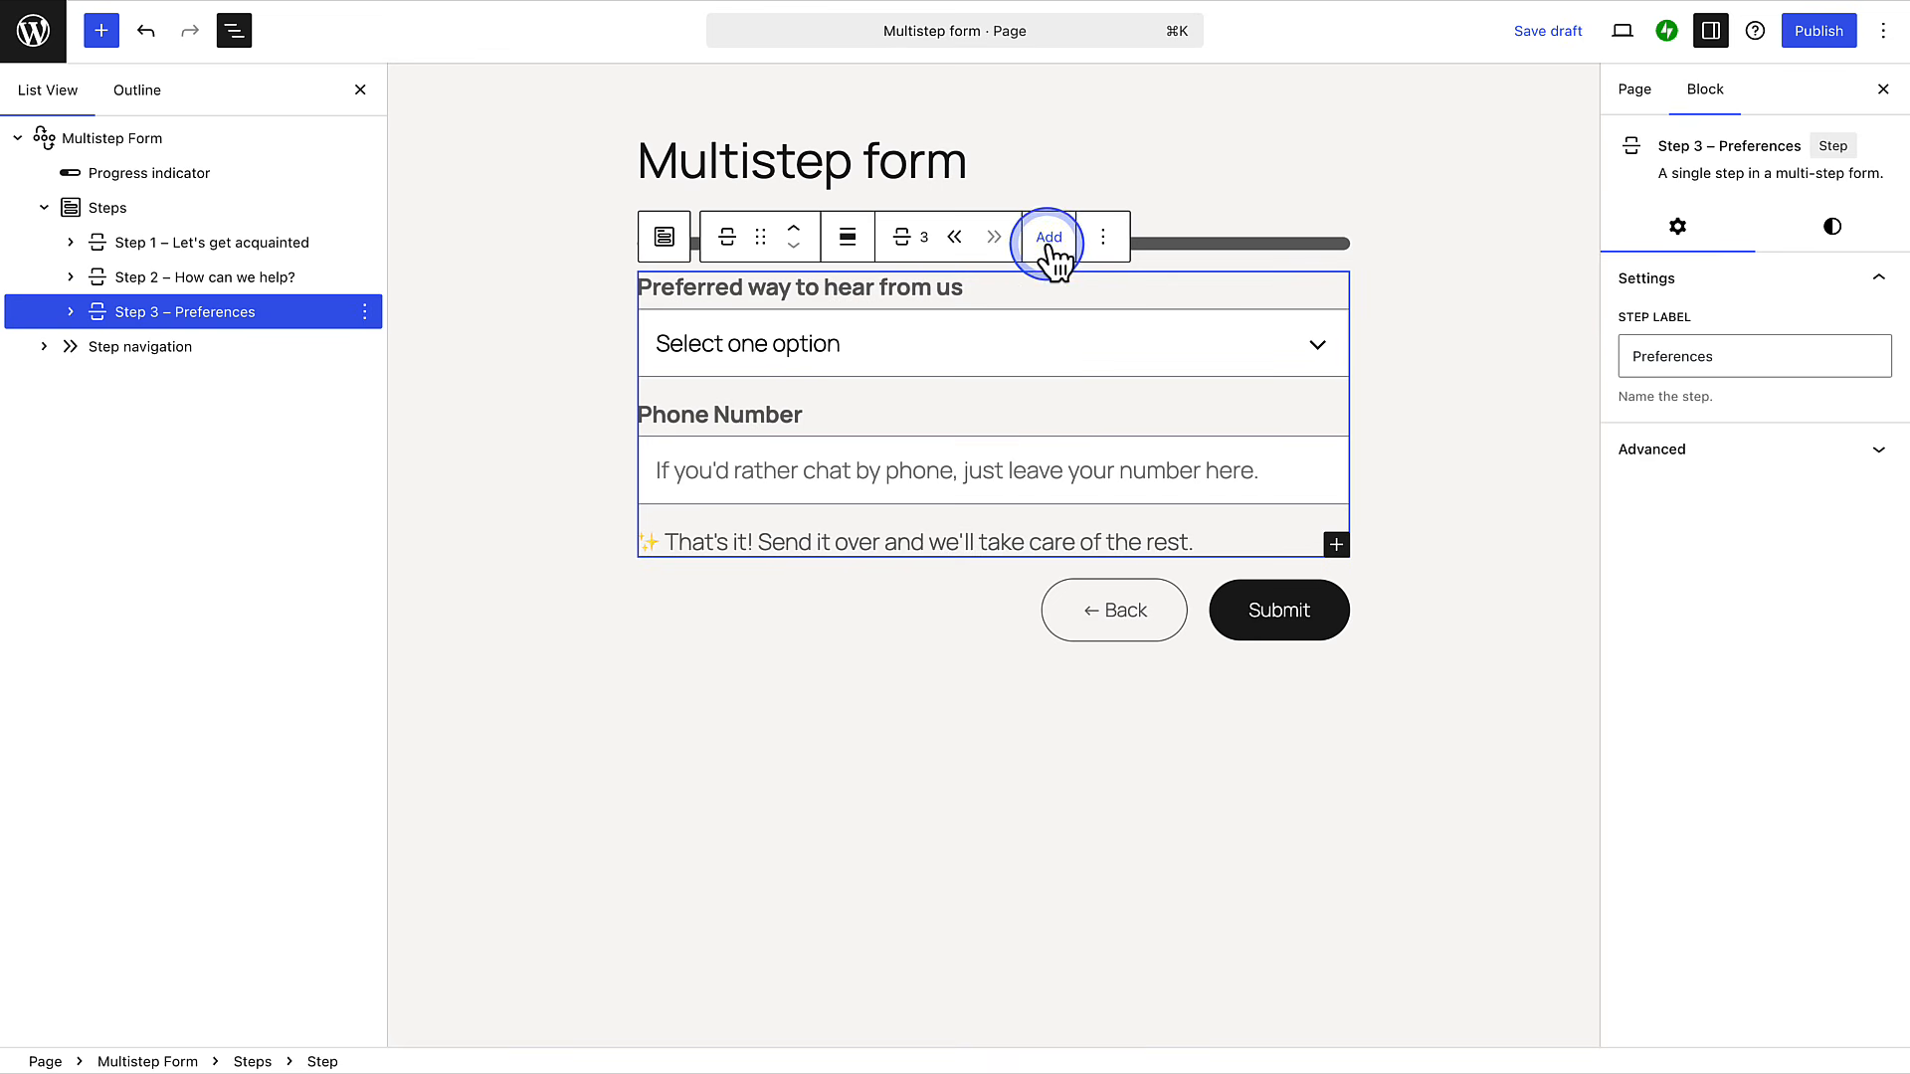
pyautogui.click(1050, 239)
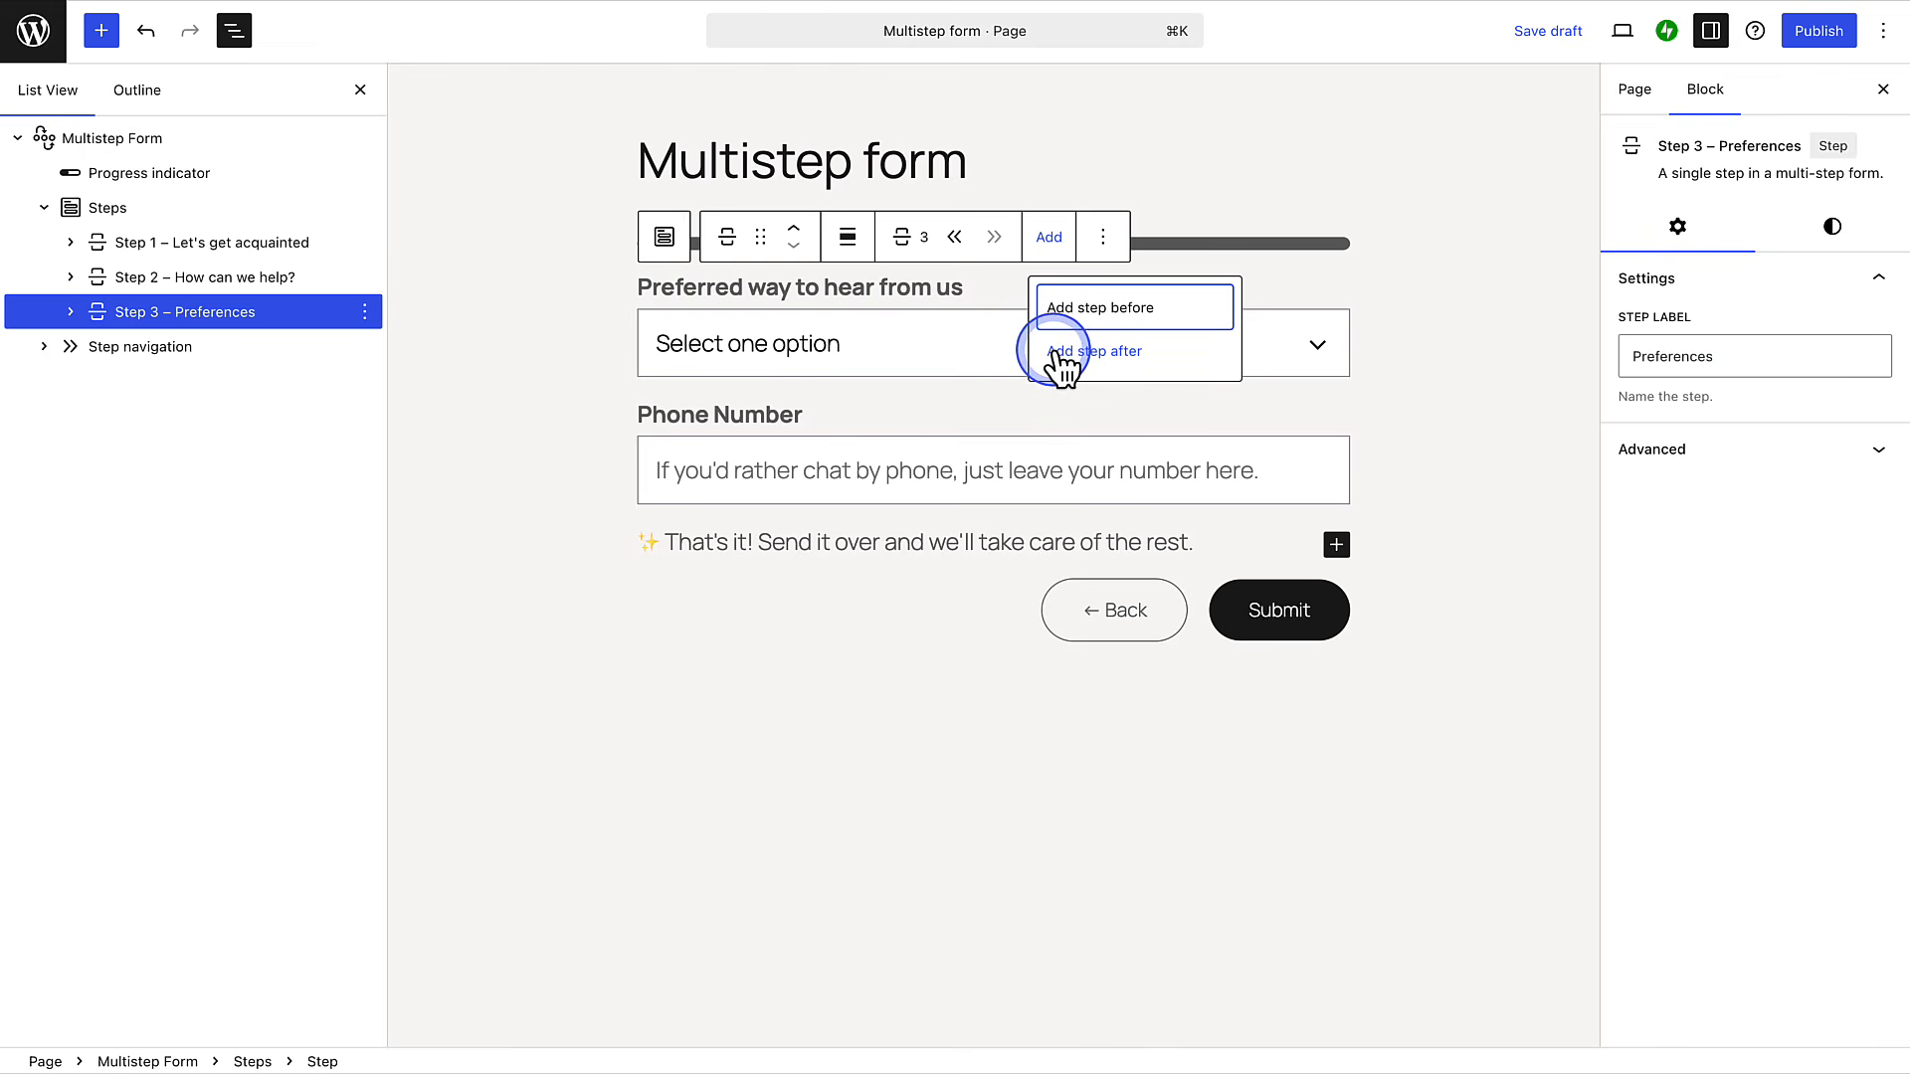
pyautogui.click(1063, 353)
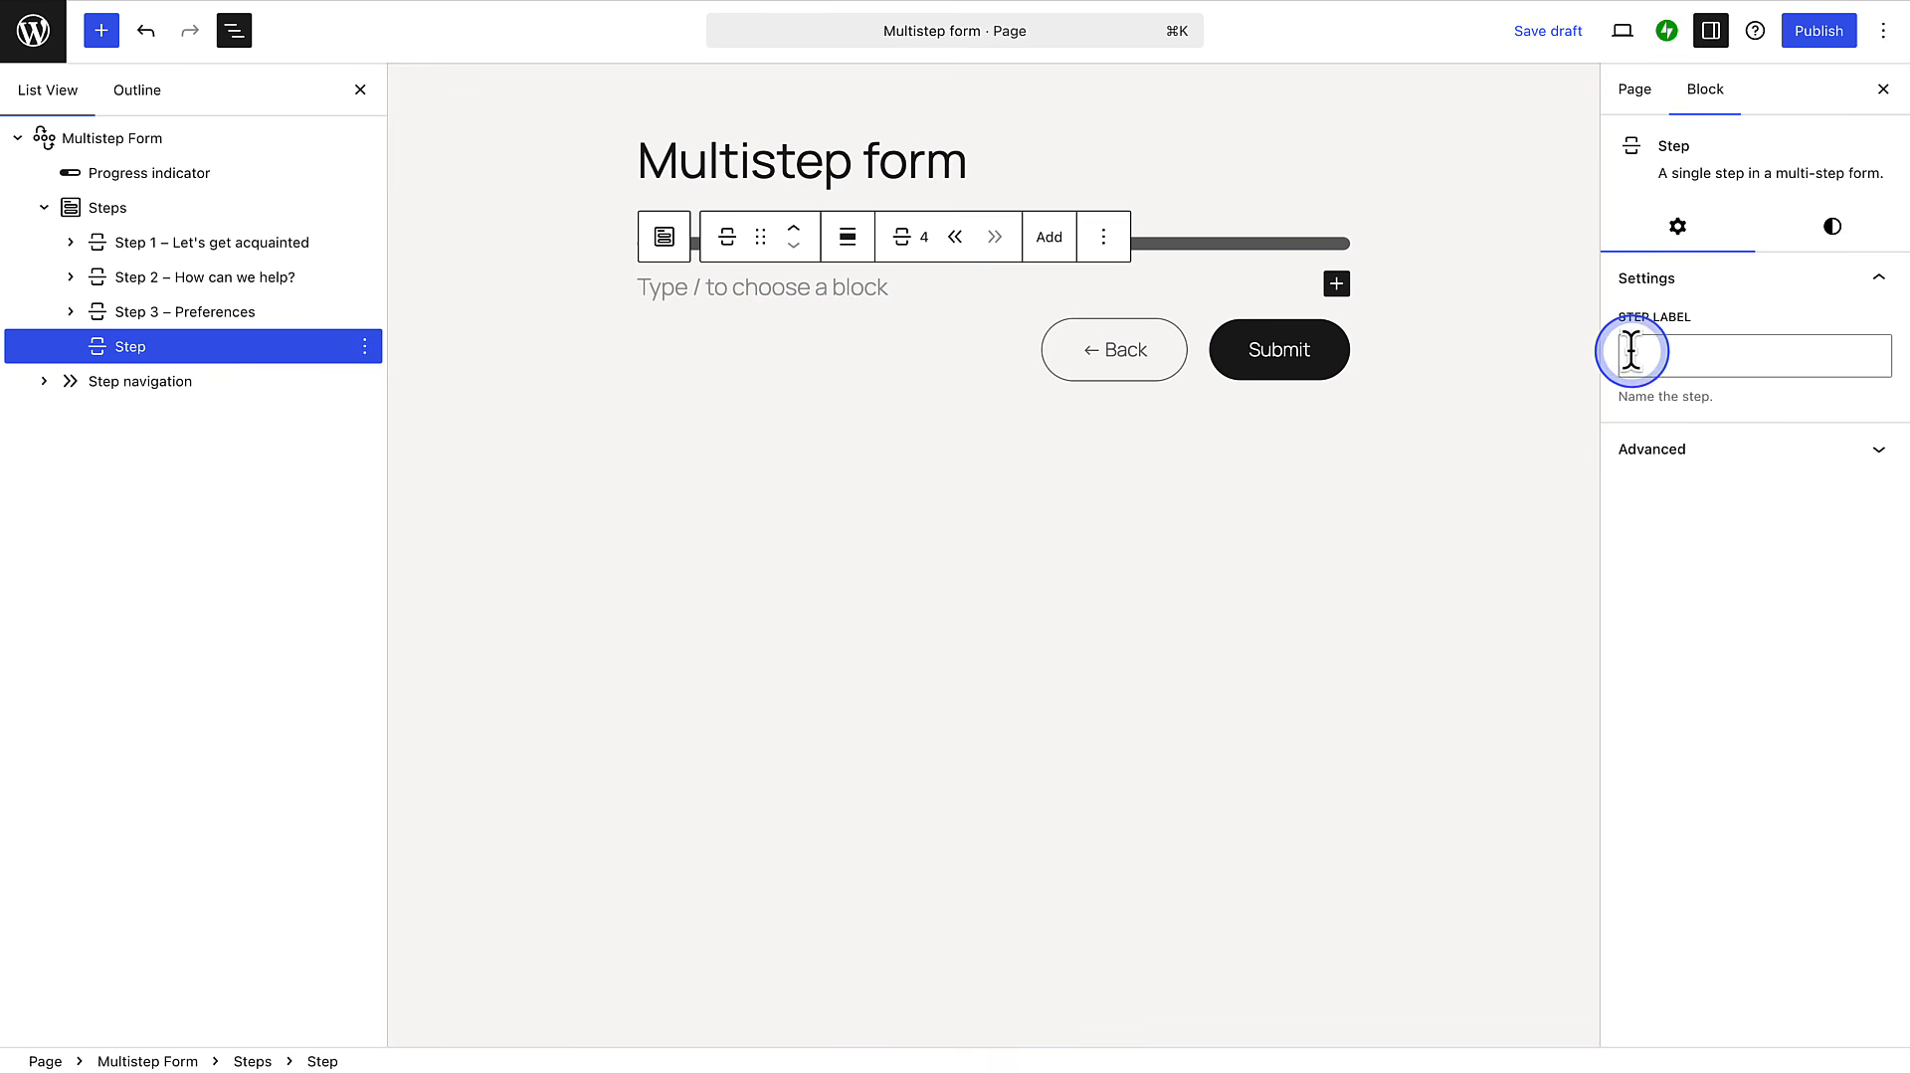
pyautogui.click(1631, 350)
pyautogui.write('Feedback')
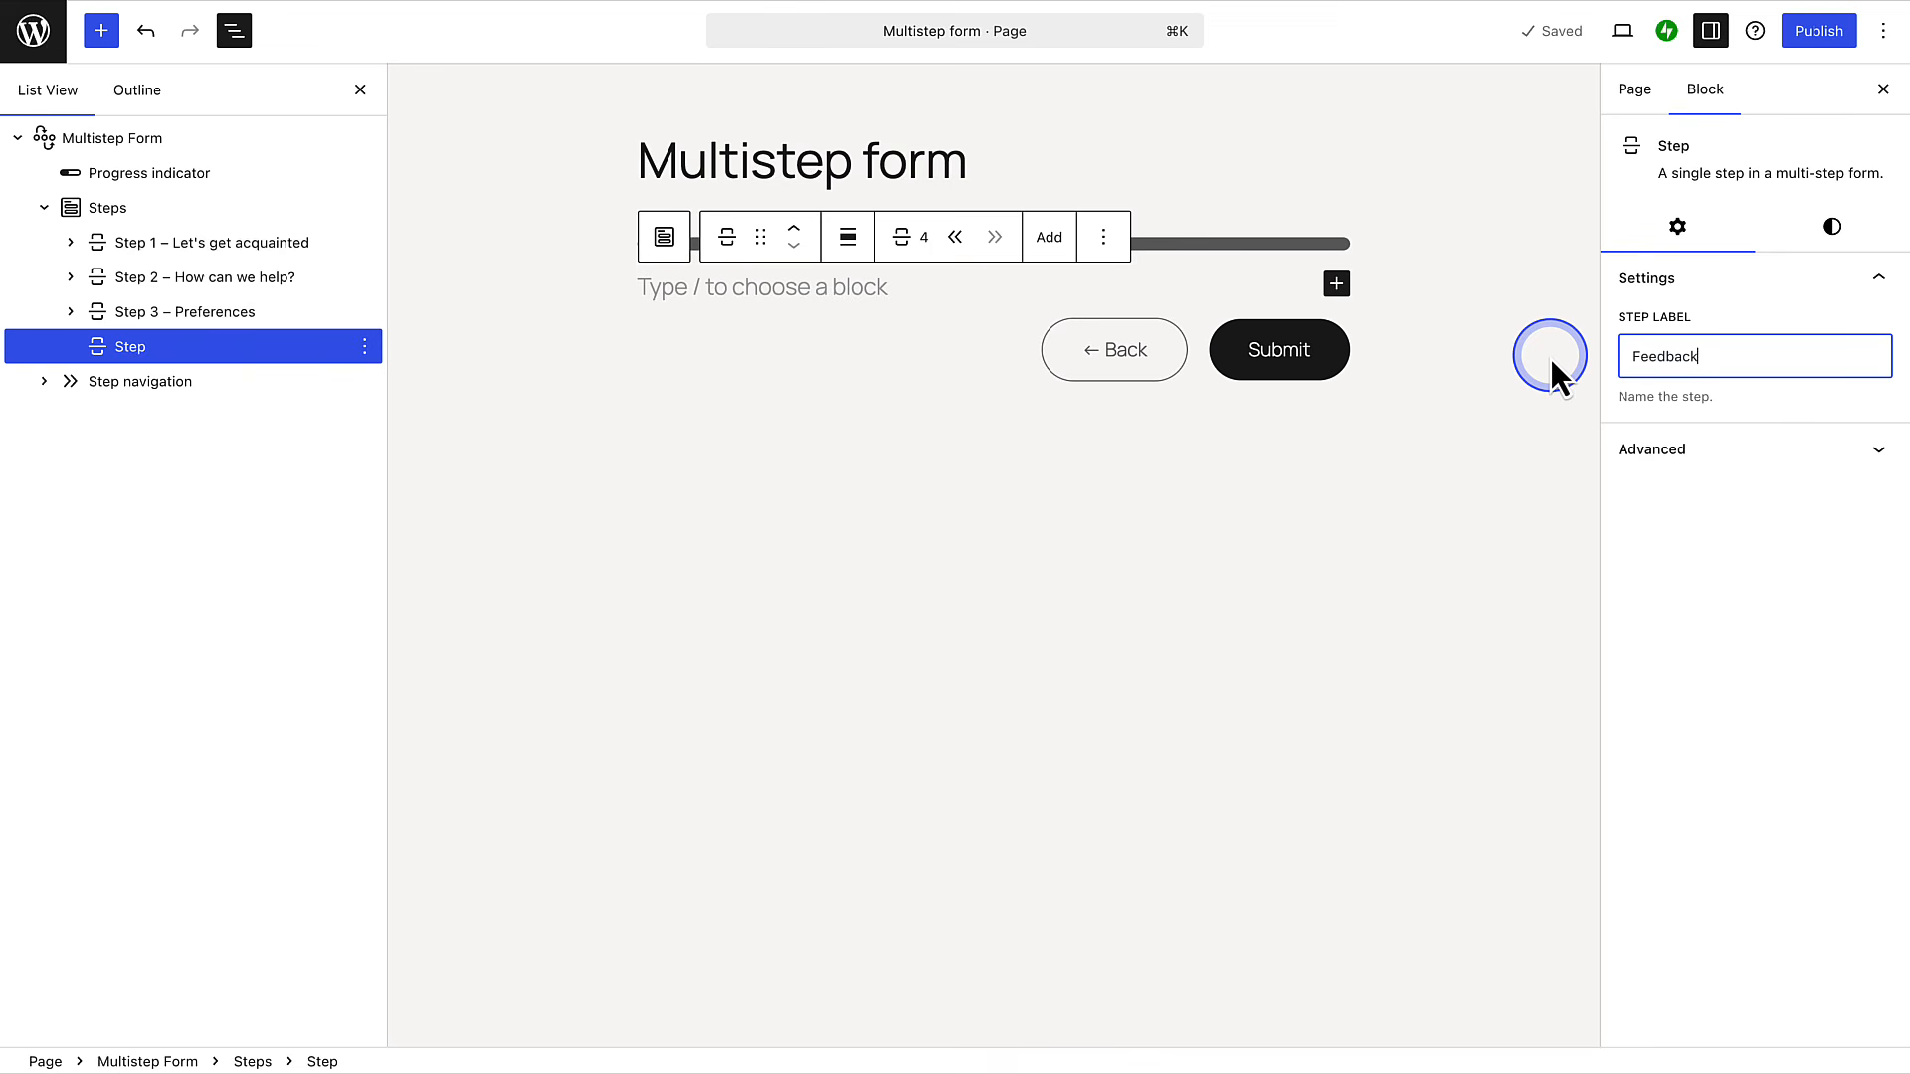
# Step: Add a multi-line text field to the new fourth step and change the field's label to Feedback
pyautogui.click(1336, 284)
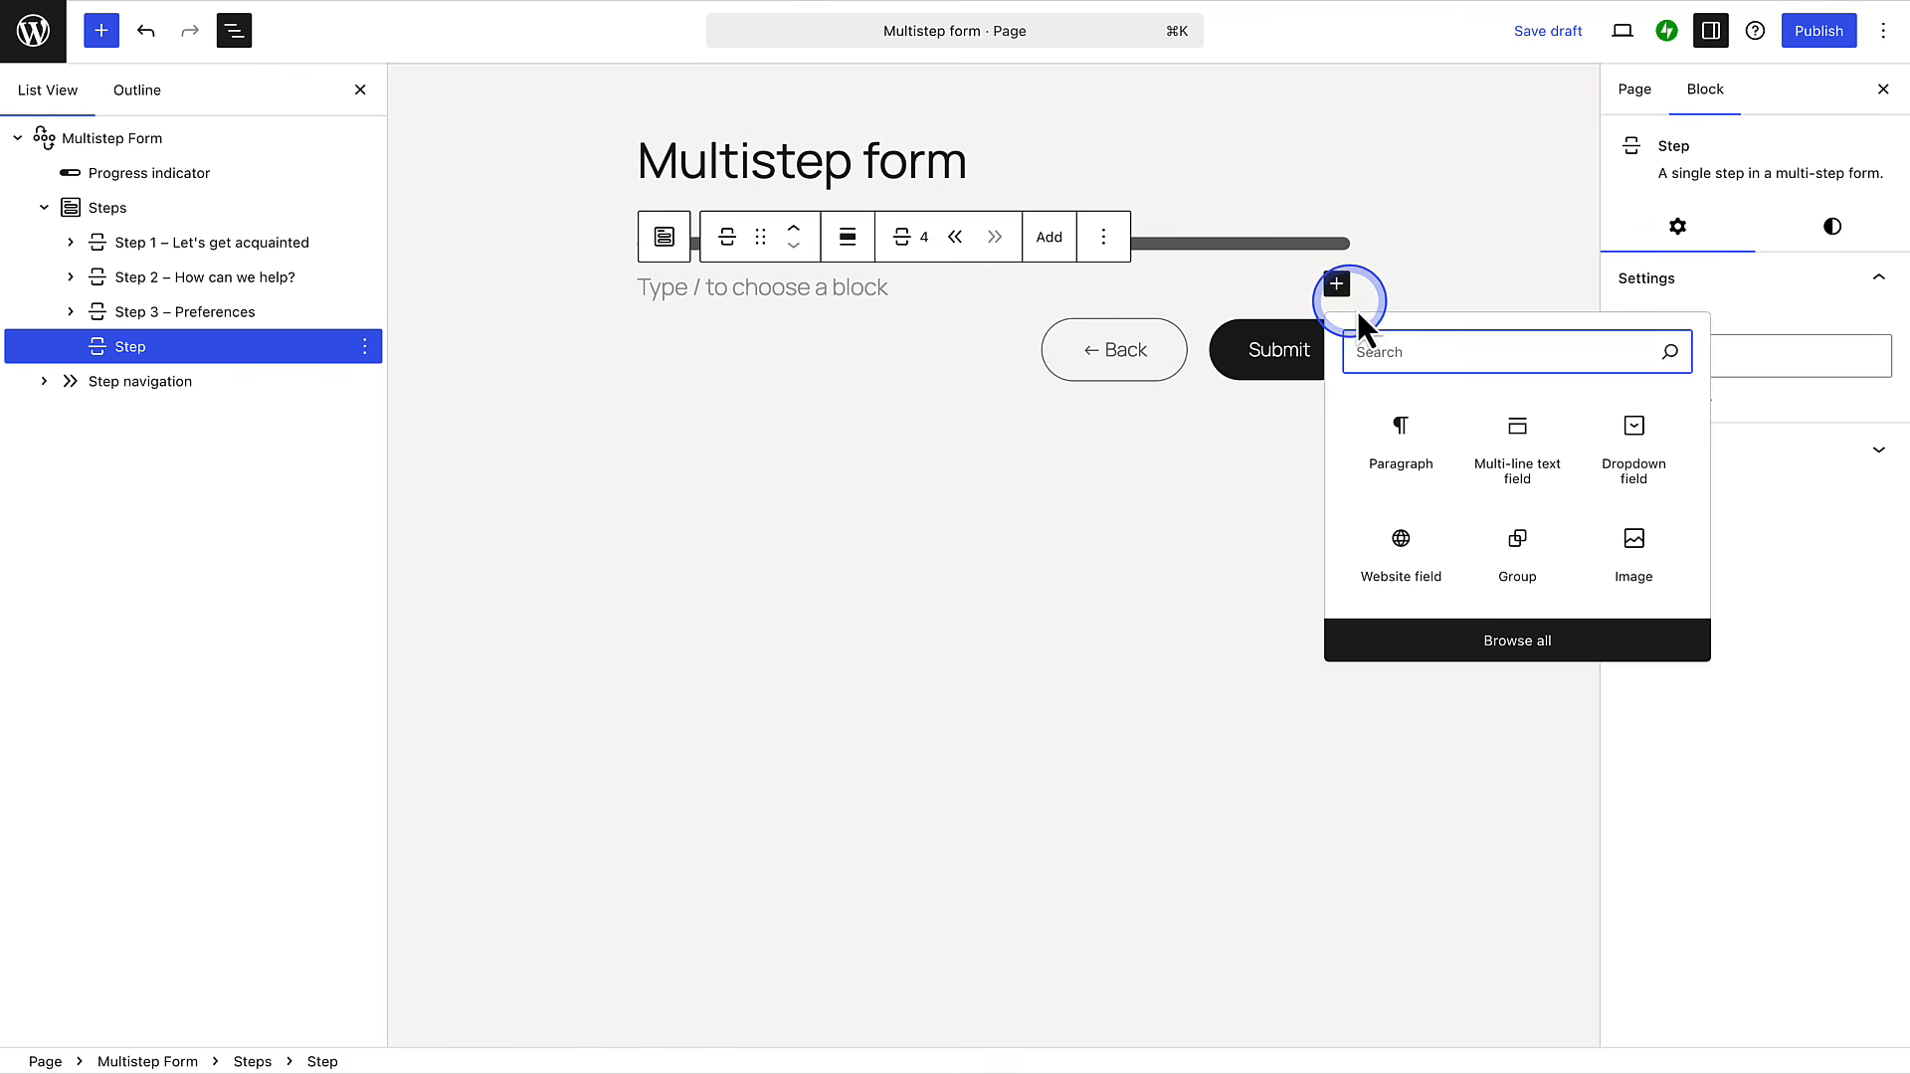
pyautogui.click(1525, 456)
pyautogui.click(742, 295)
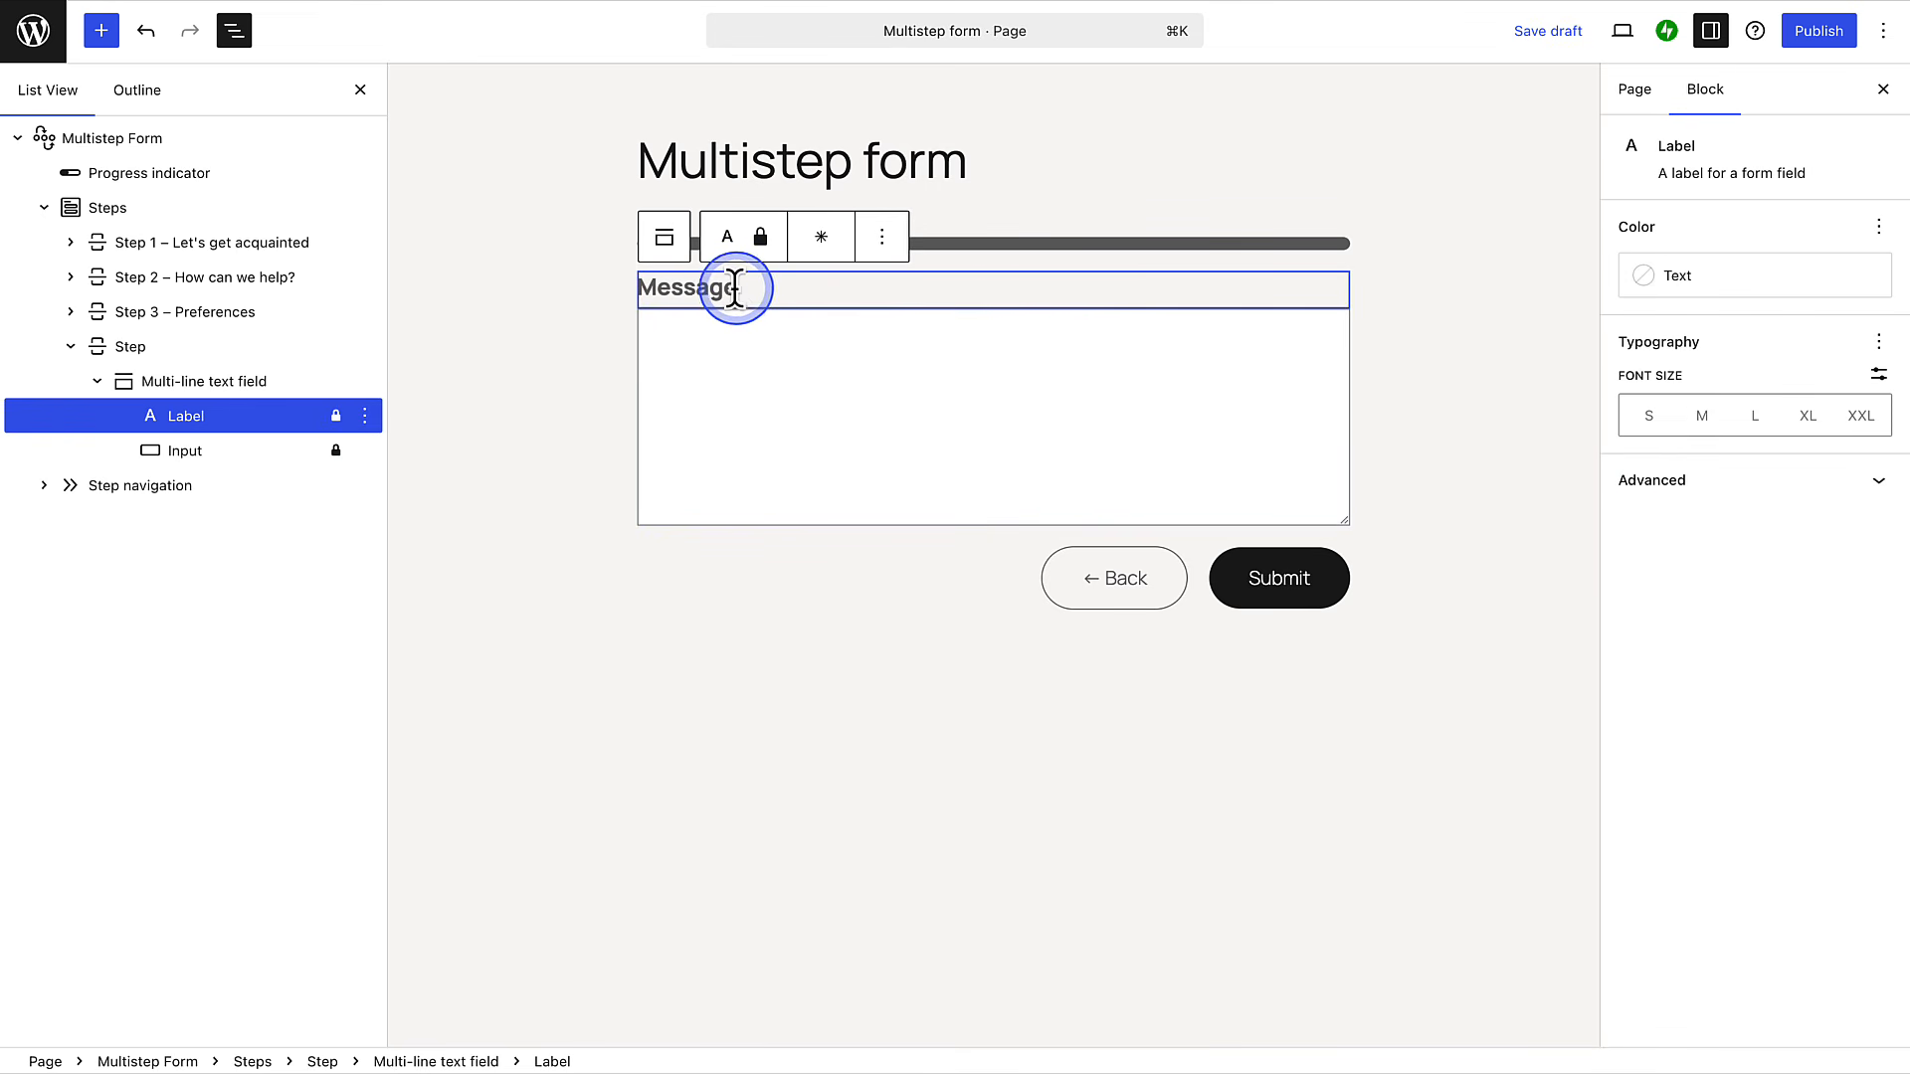
pyautogui.moveTo(736, 295); pyautogui.dragTo(606, 295)
pyautogui.write('Feedback')
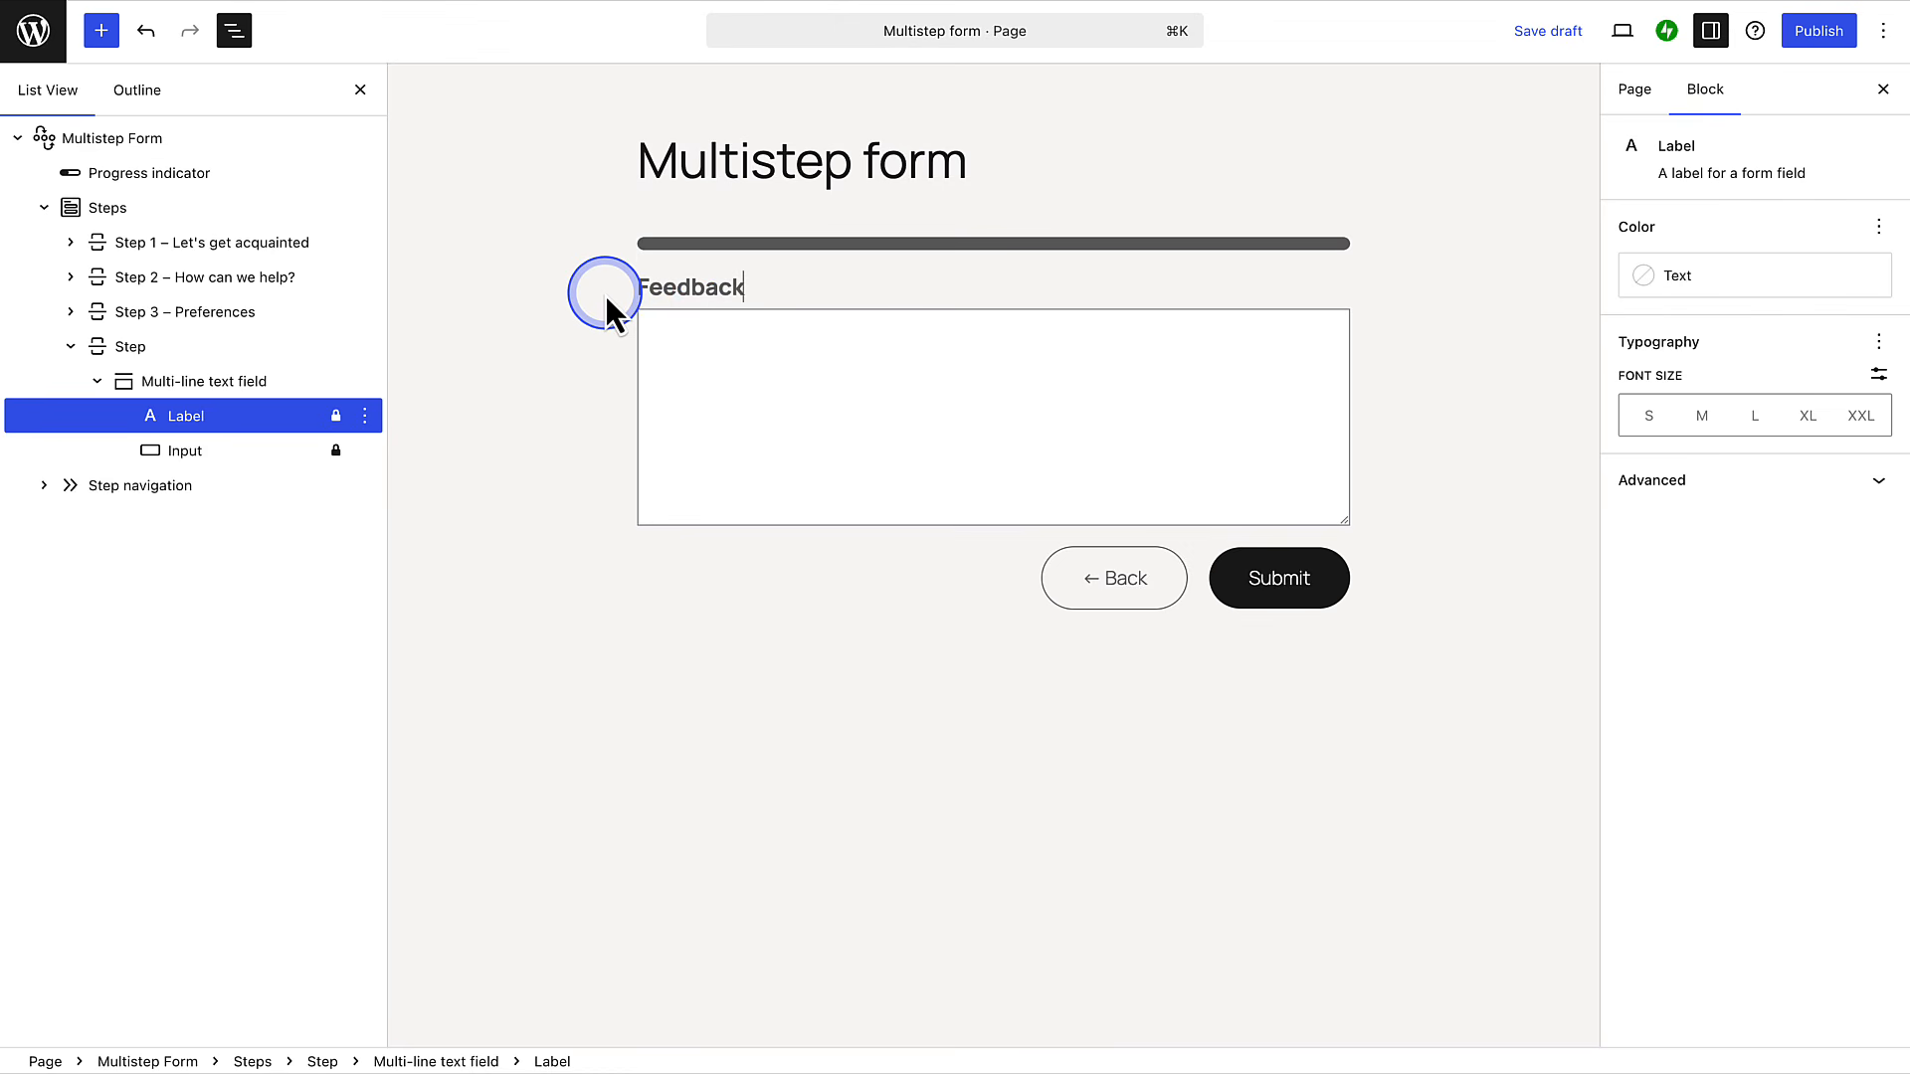
# Step: Rename the new step block to "Step 4 - Feedback" in the block structure
pyautogui.click(266, 358)
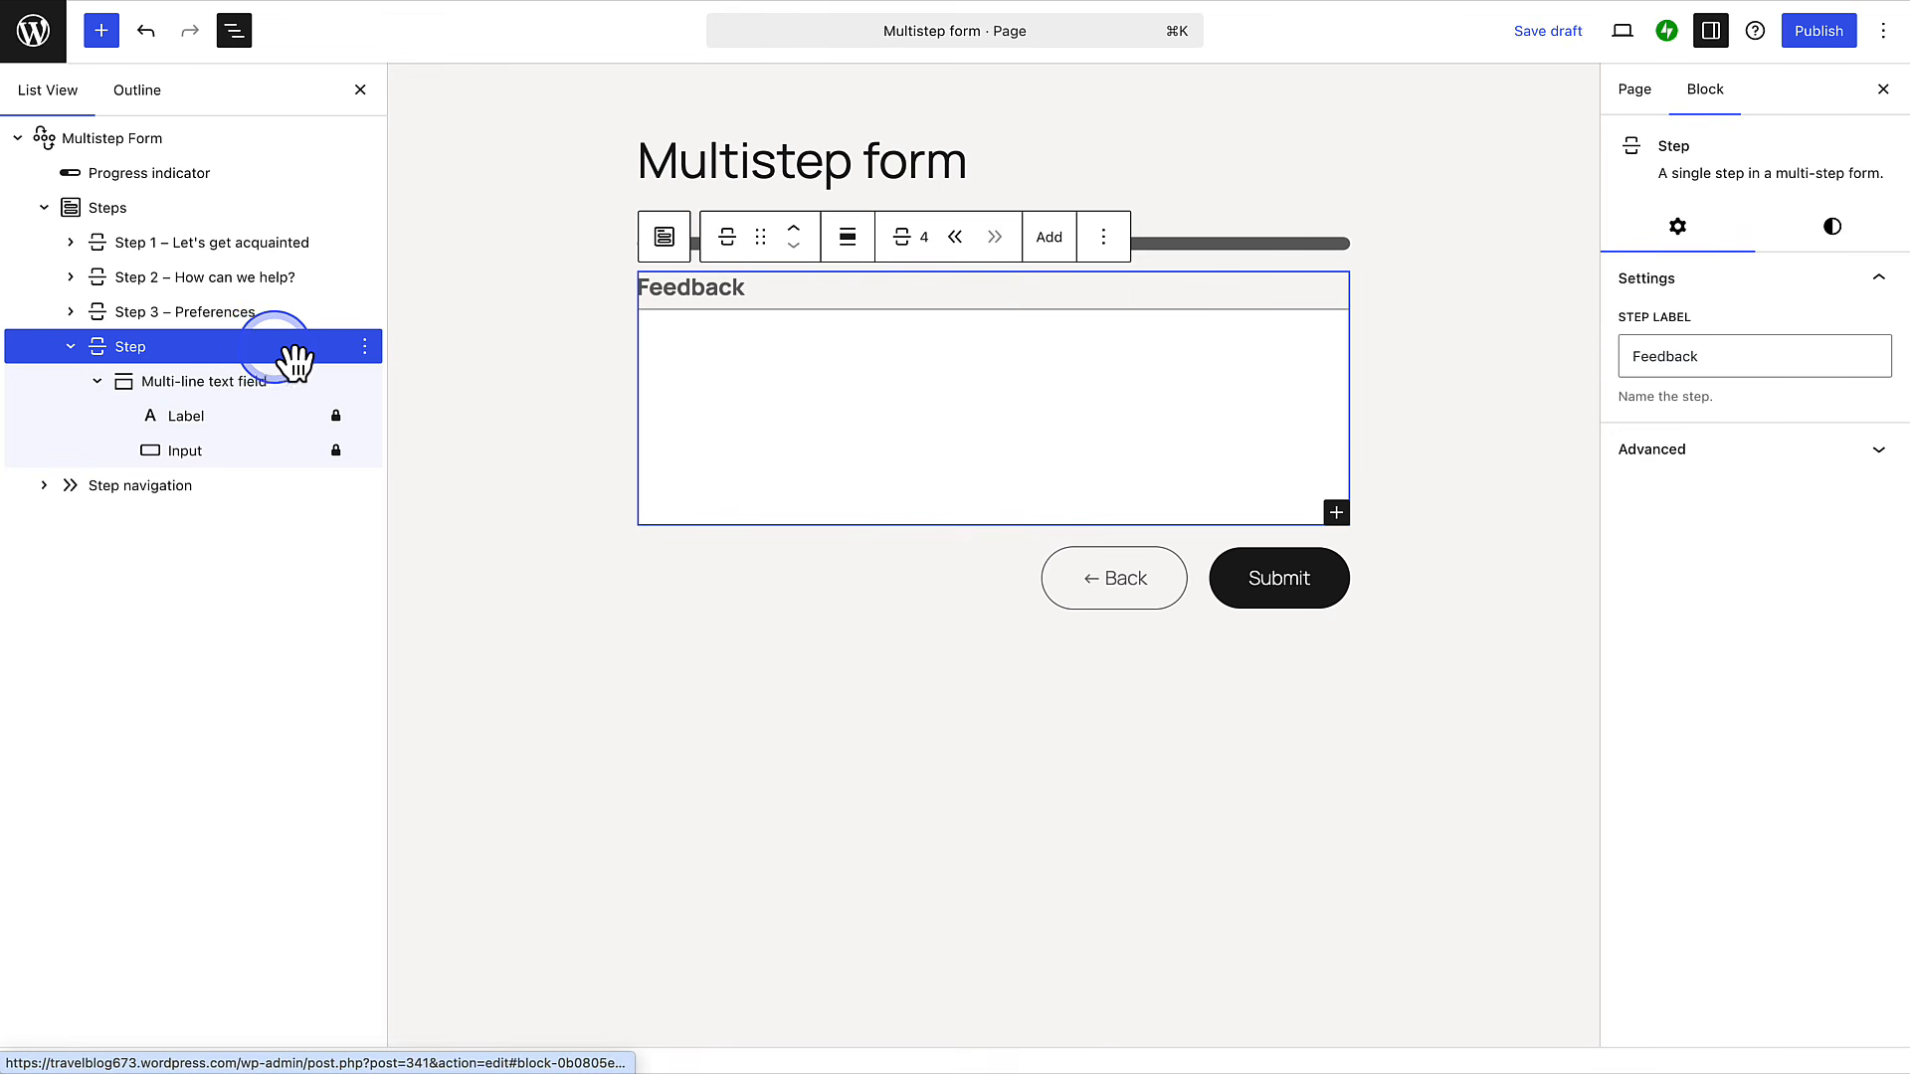
pyautogui.click(365, 346)
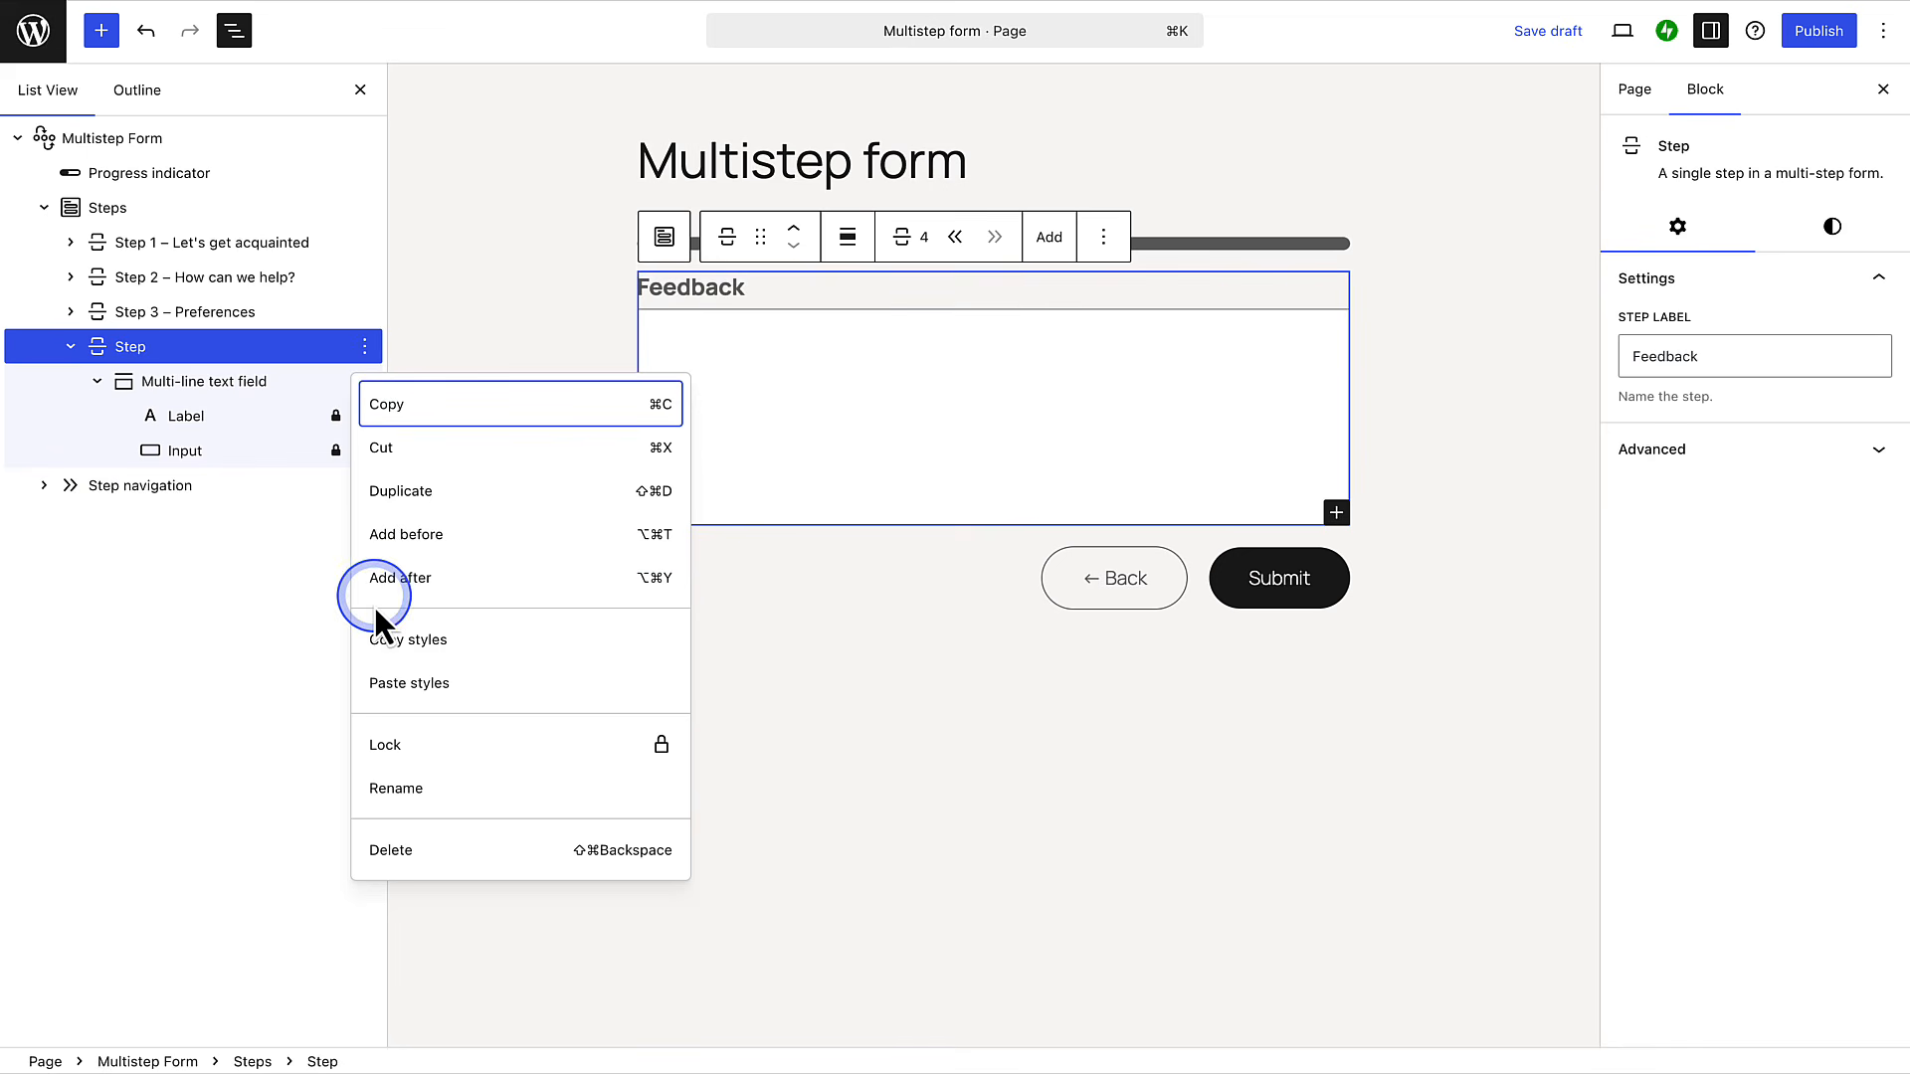
pyautogui.click(384, 786)
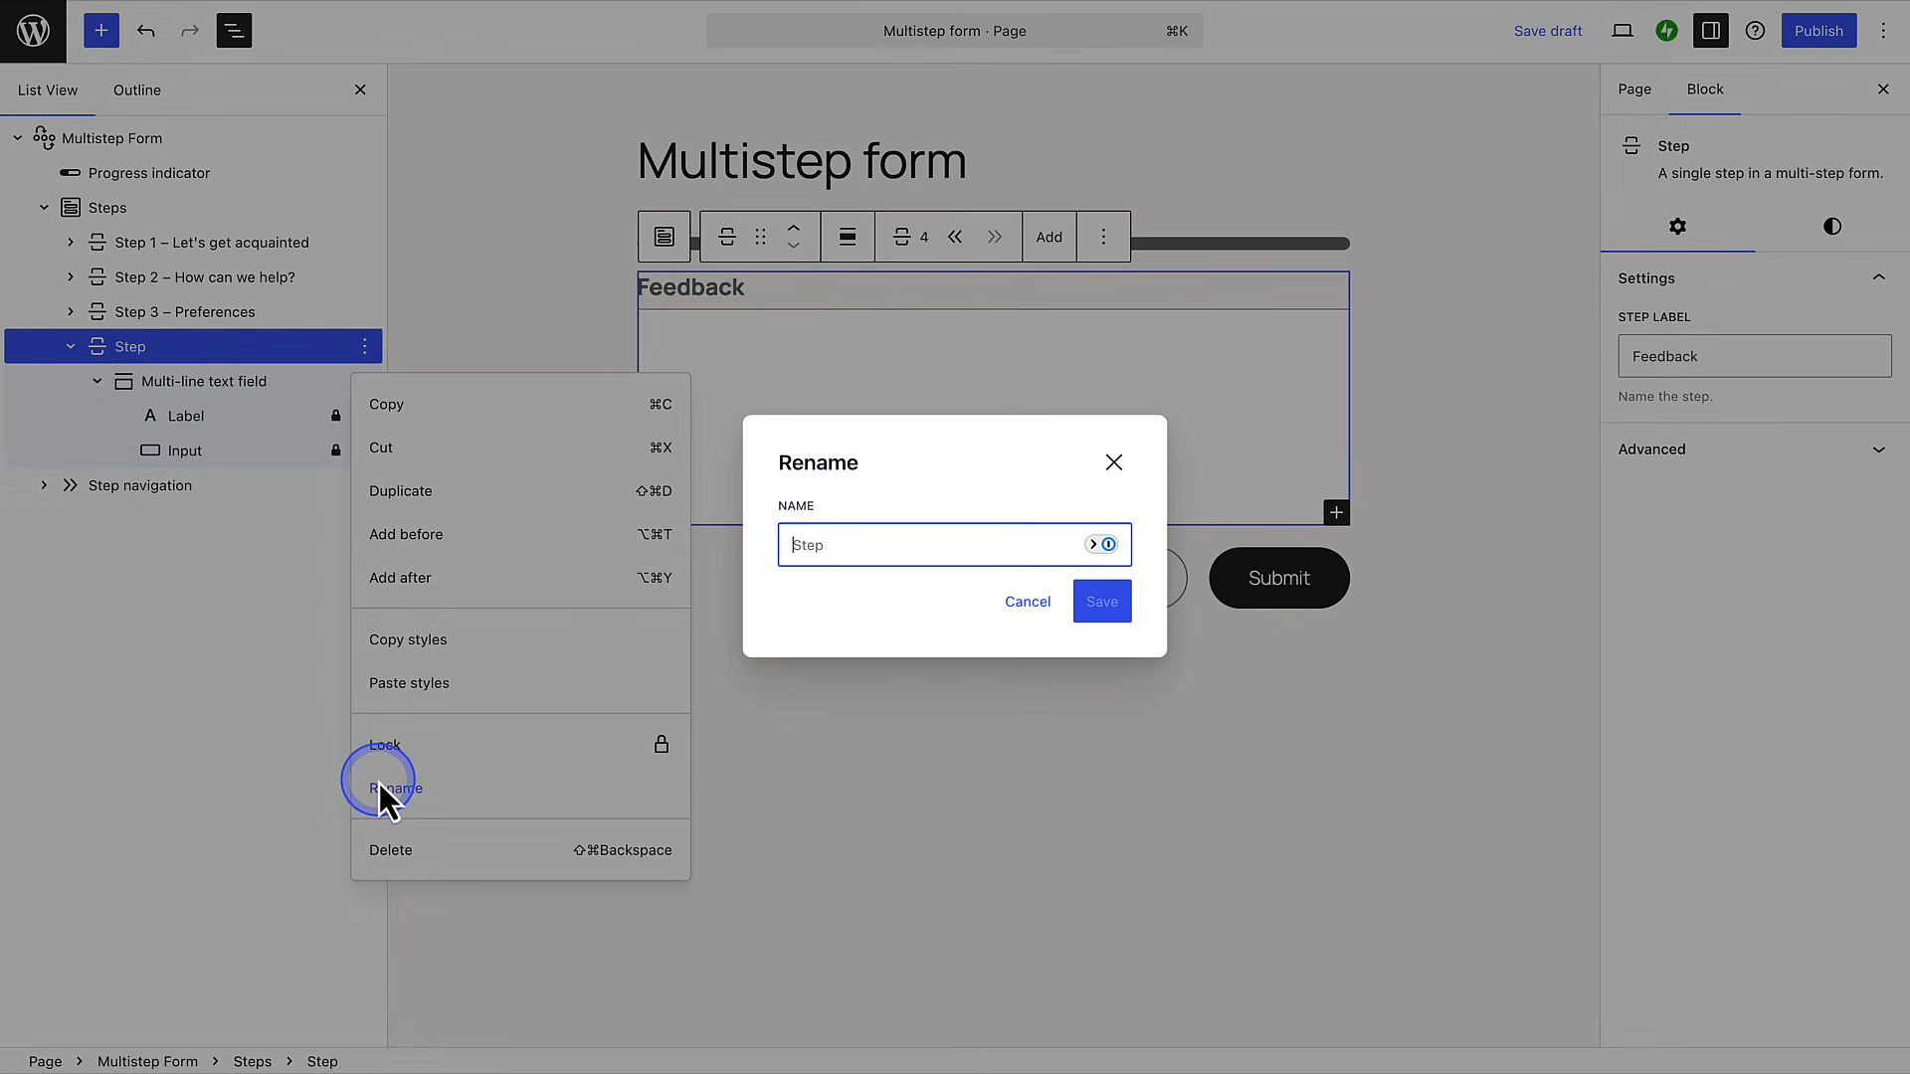
pyautogui.write('Step 4 - Feedback')
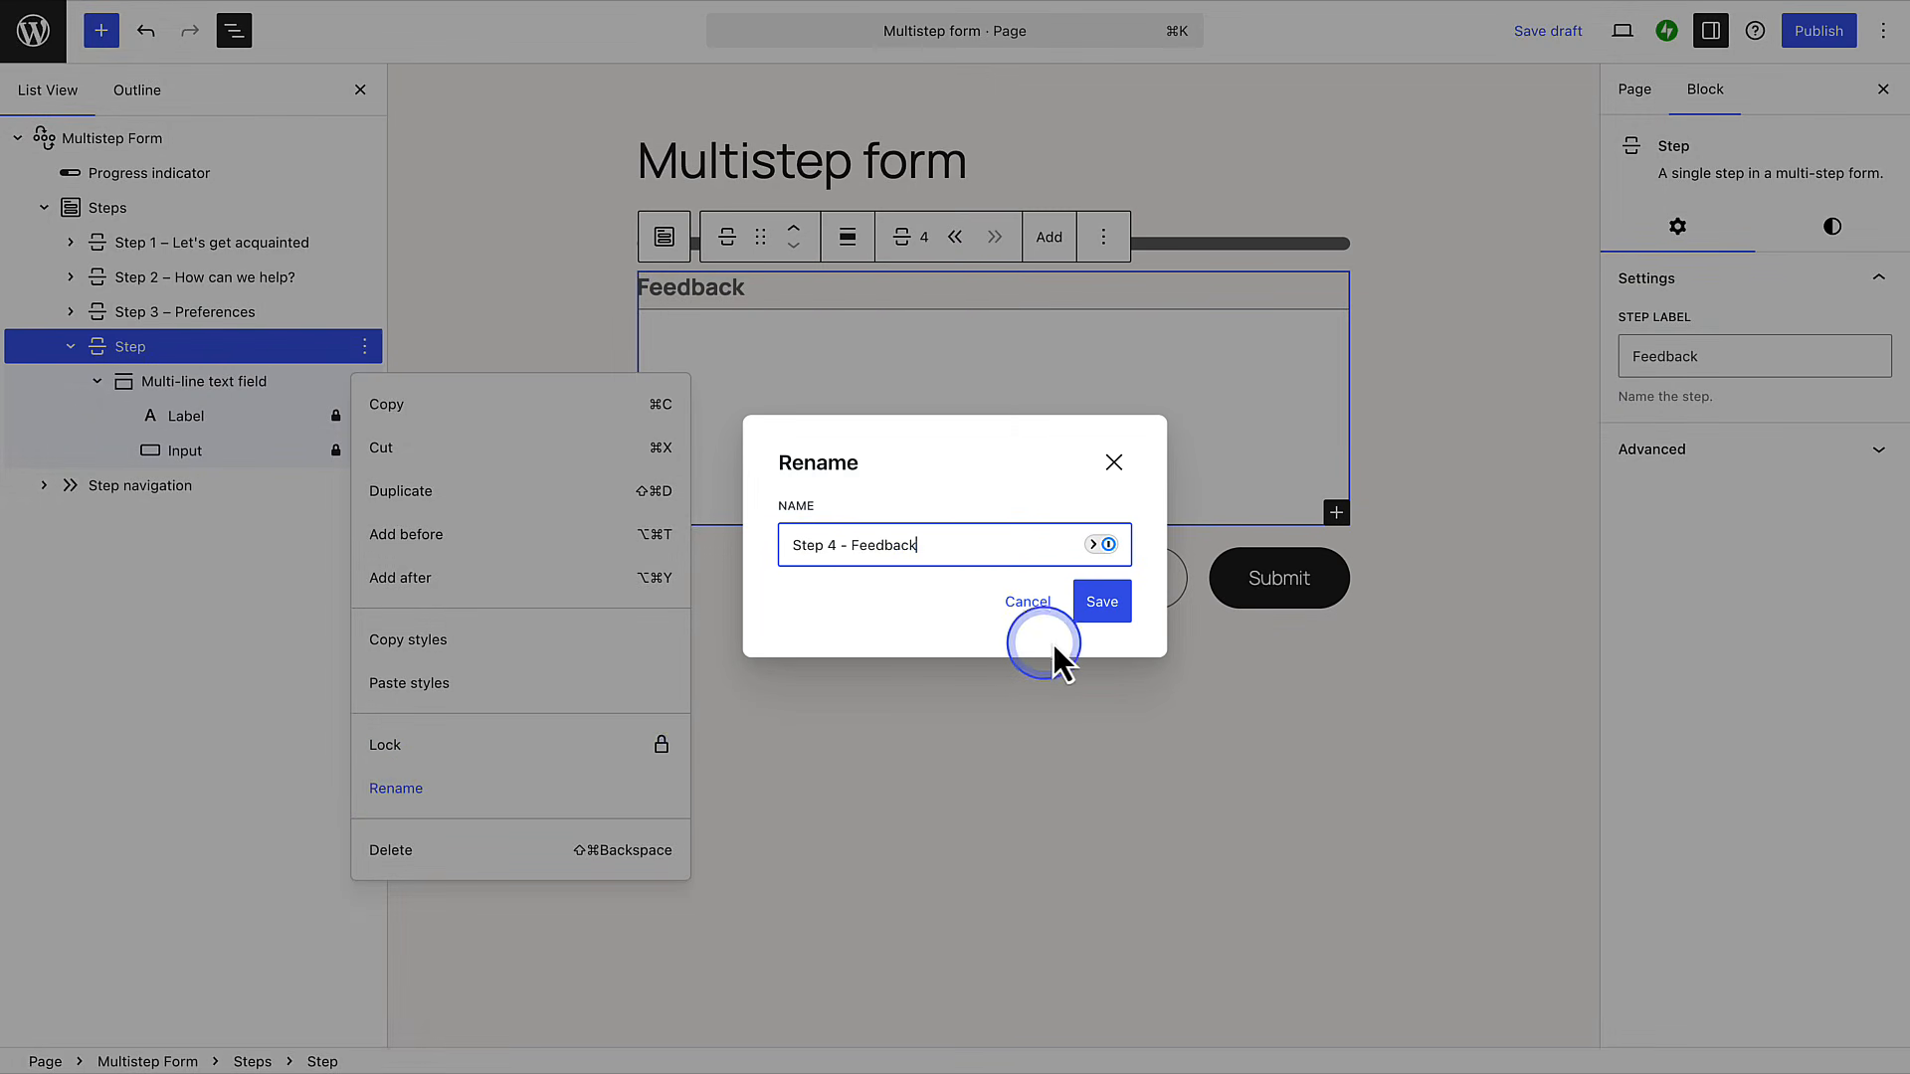
pyautogui.click(1099, 607)
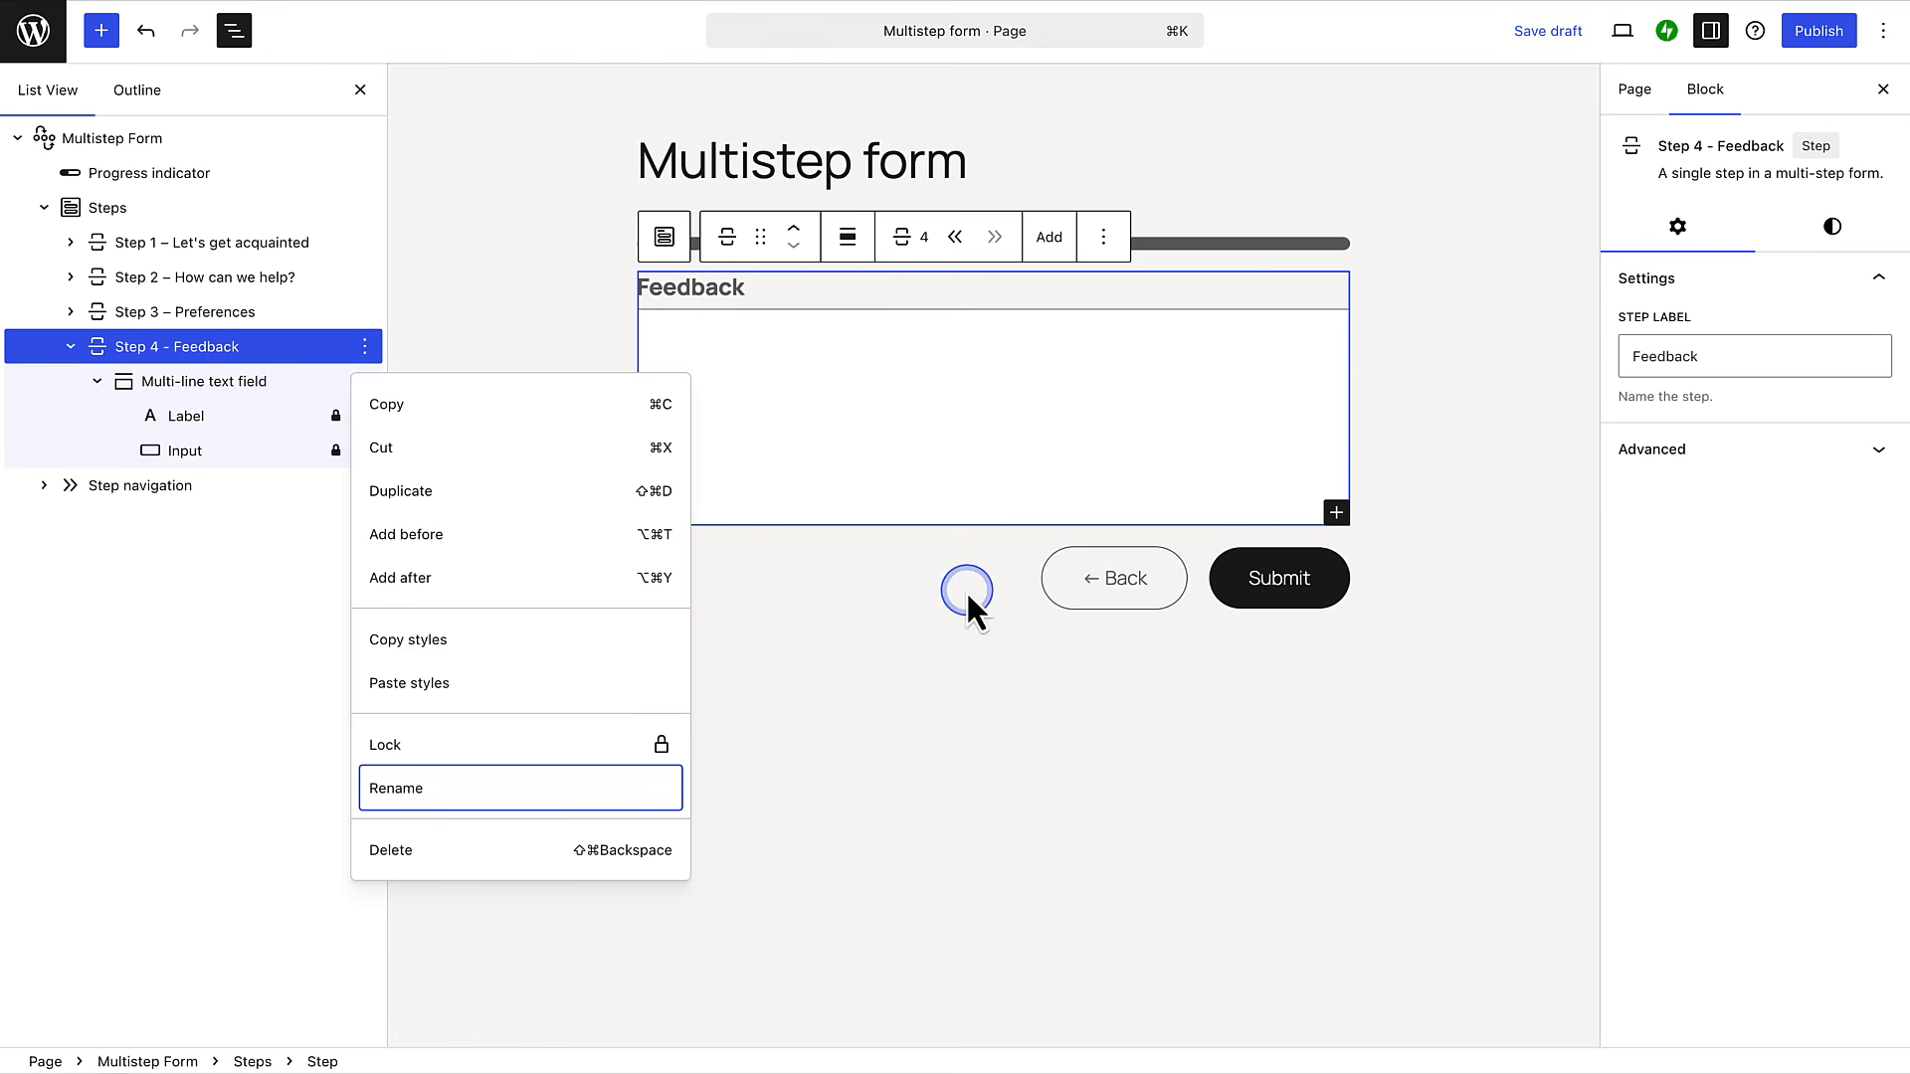
pyautogui.click(965, 589)
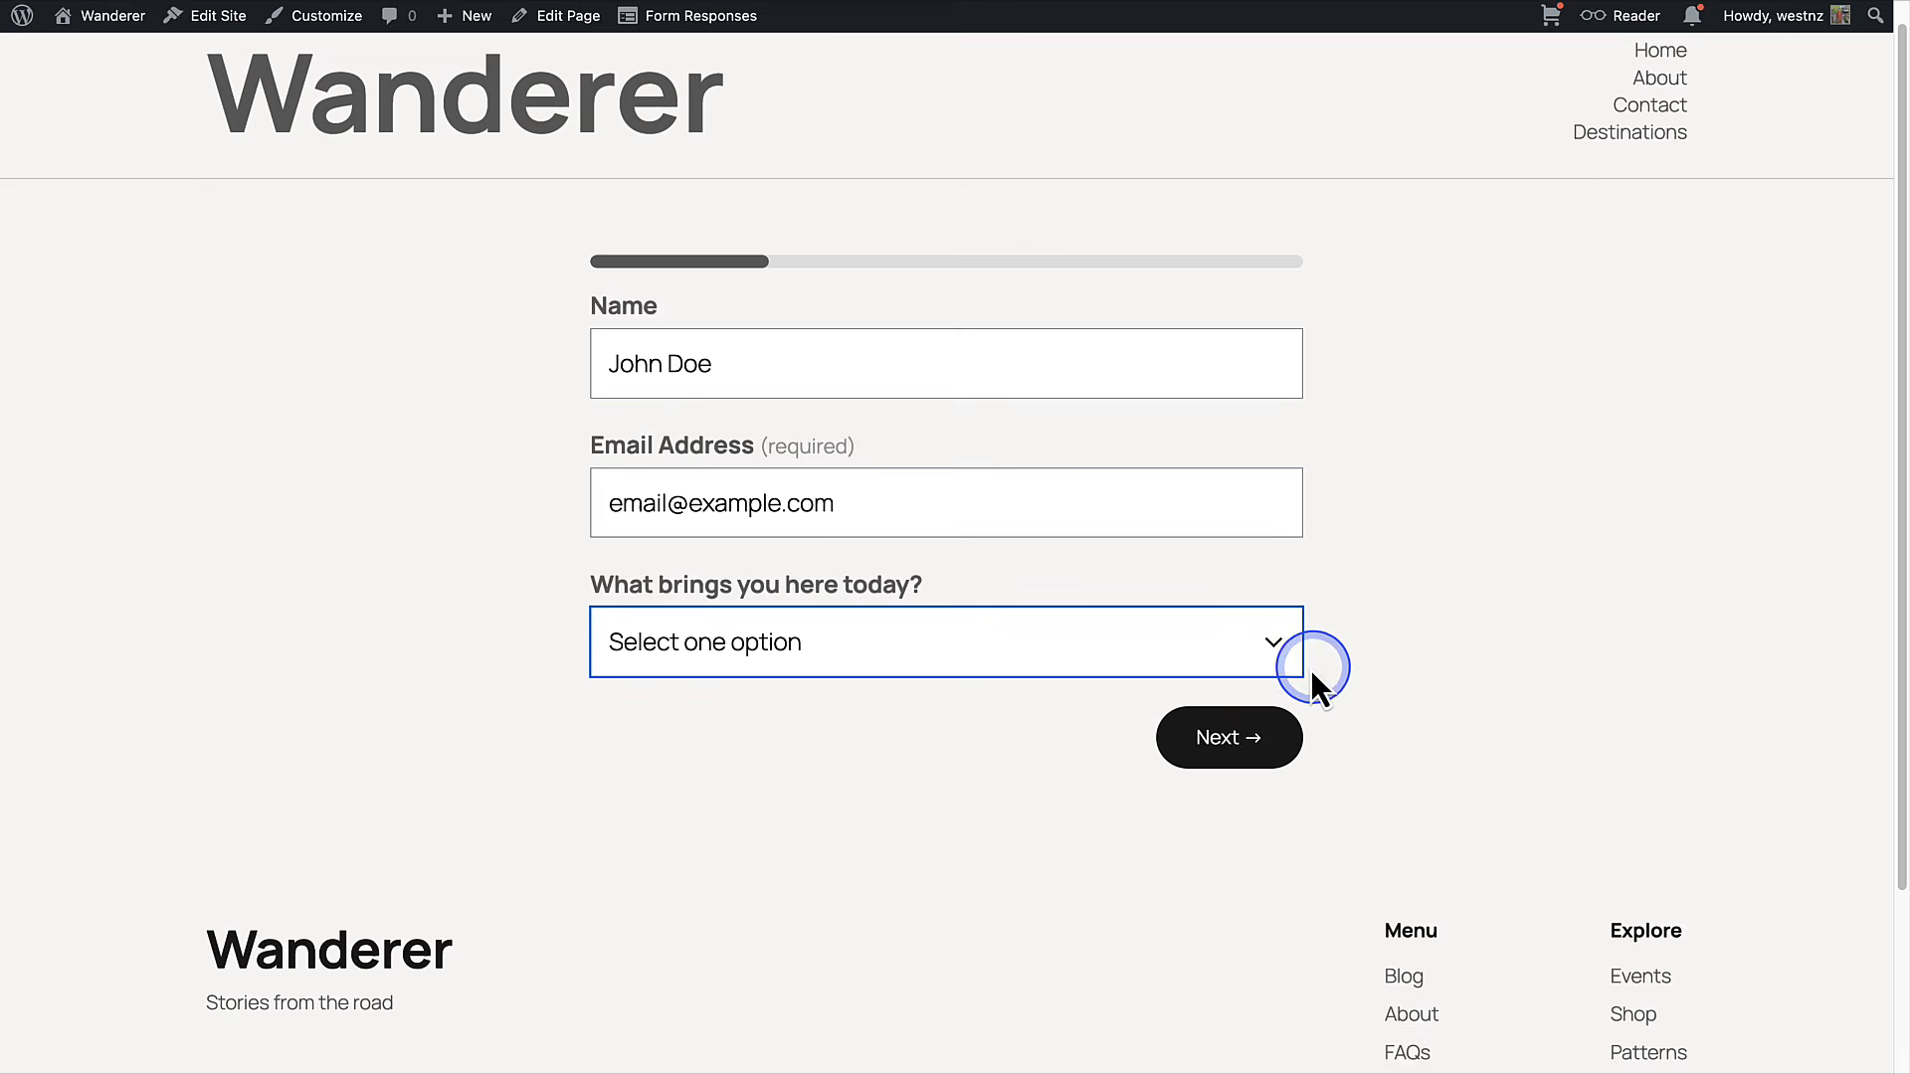
# Step: Answer "What brings you here today?" with "I'm interested in your services" on the live form and advance to the next step
pyautogui.click(1278, 649)
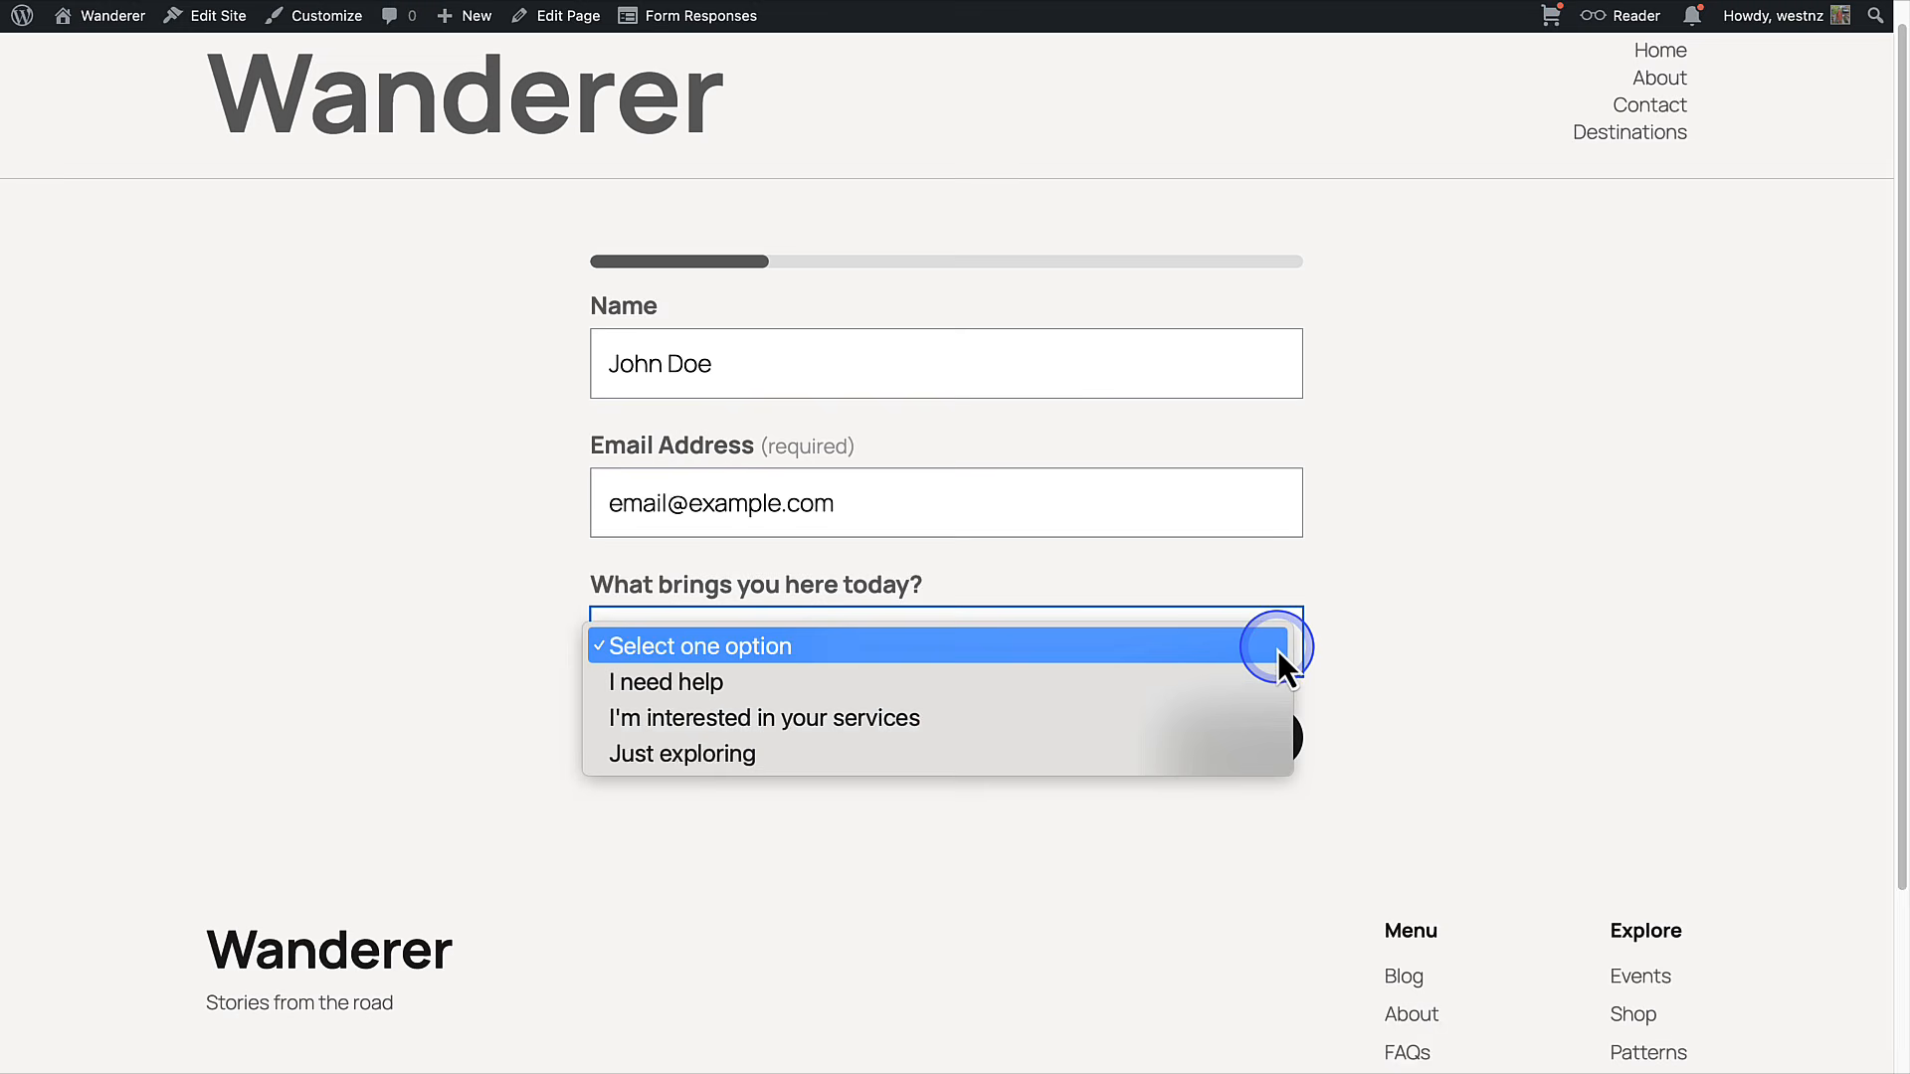
pyautogui.click(1036, 716)
pyautogui.click(1218, 738)
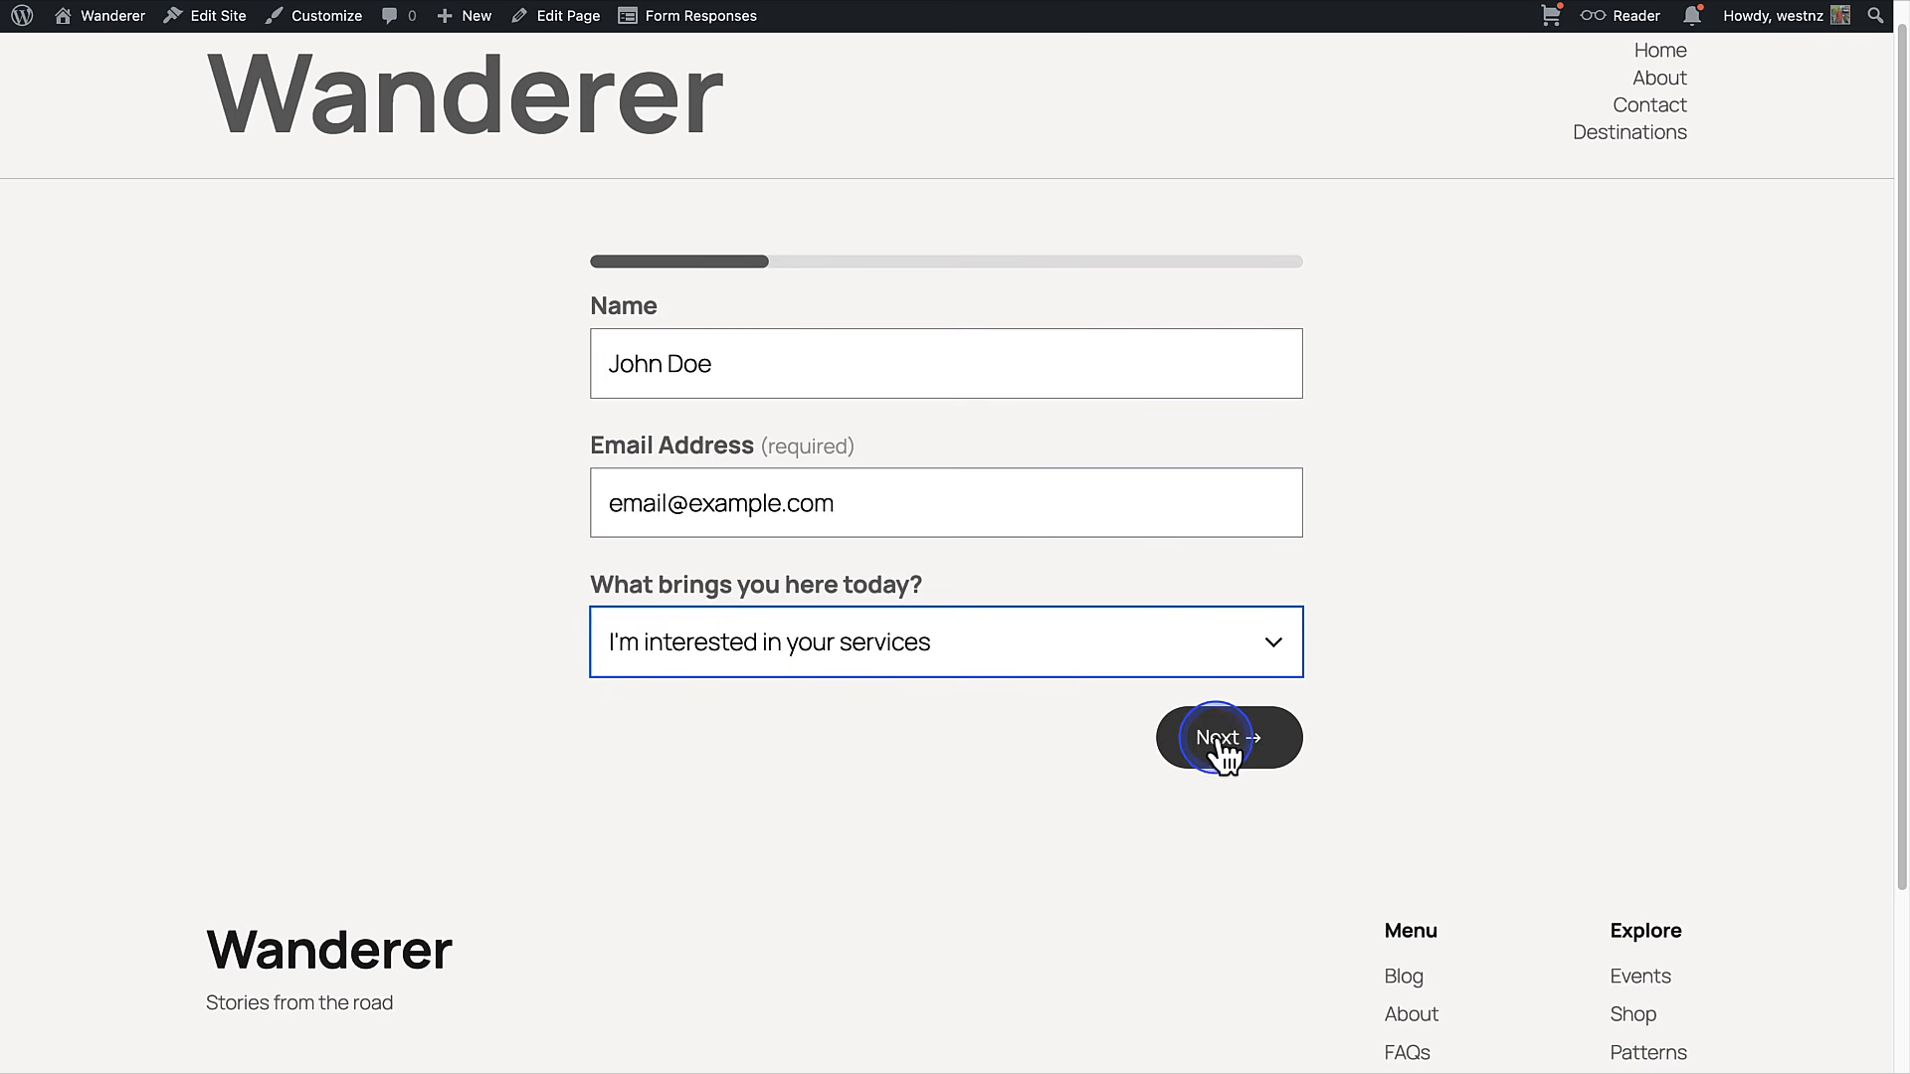